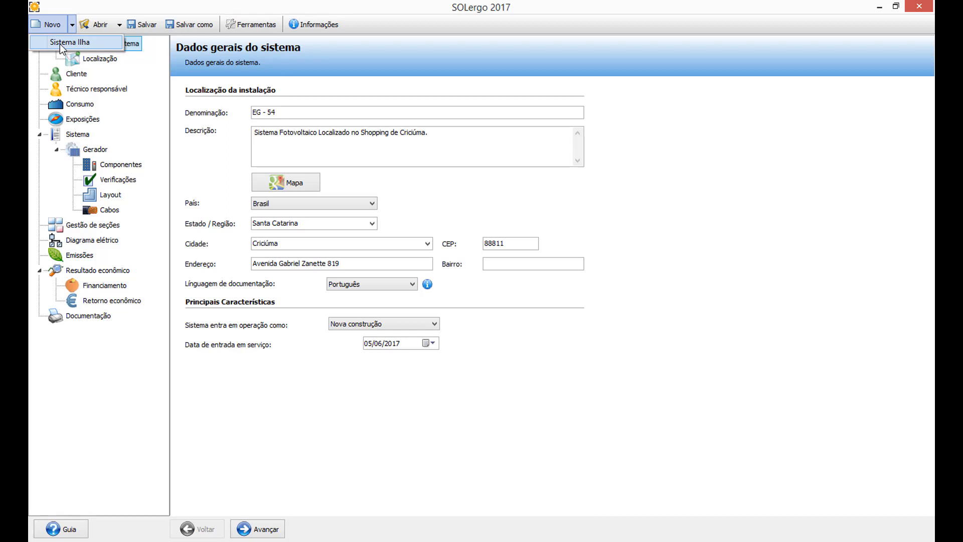
Open the installation's location on the map, zoom in on the site in satellite view, and accept the location.
{"action": "left_click", "coordinate": [179, 75]}
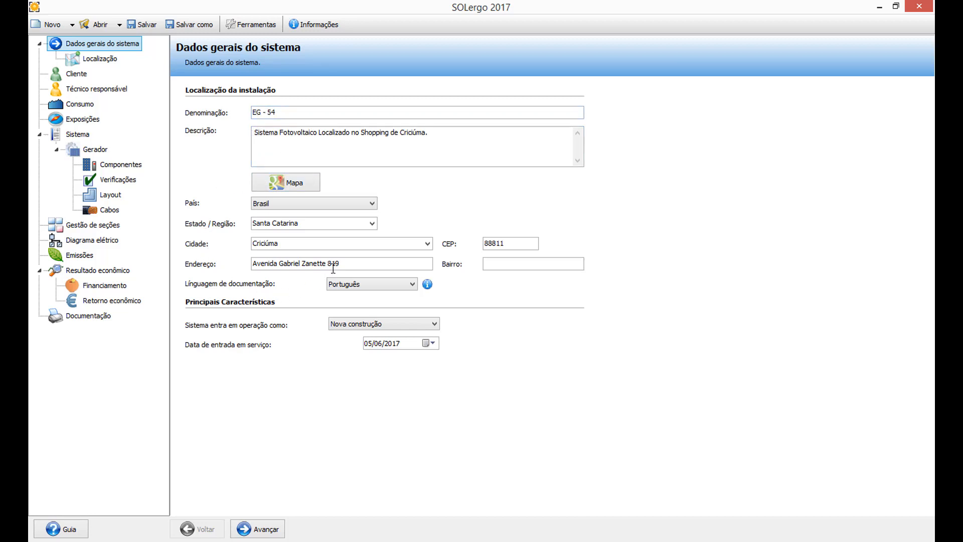
{"action": "left_click", "coordinate": [291, 184]}
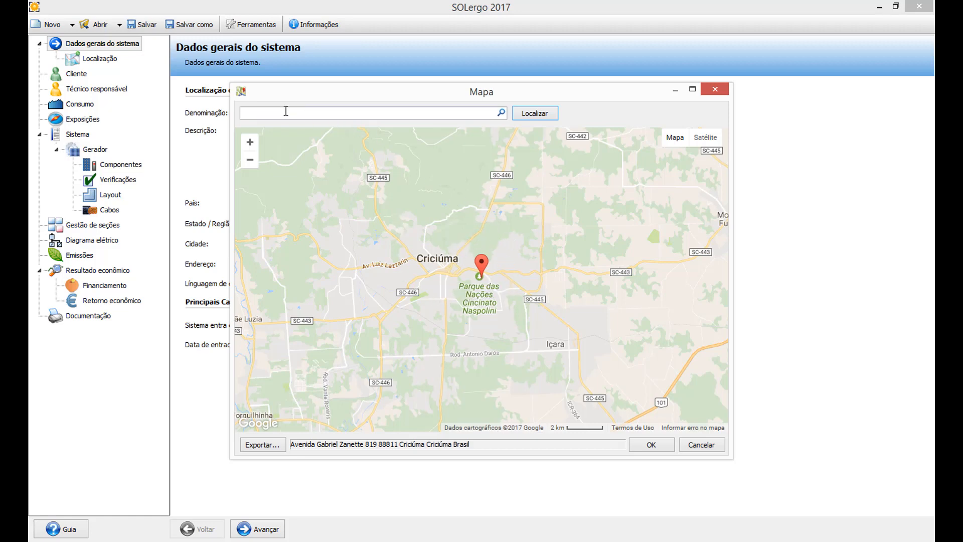
{"action": "left_click", "coordinate": [705, 138]}
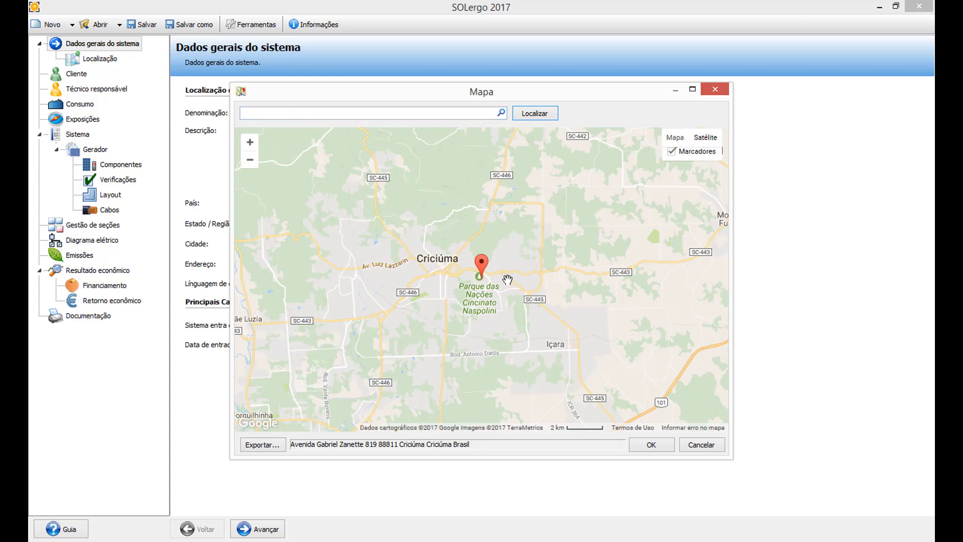
{"action": "scroll", "coordinate": [479, 301], "scroll_direction": "up", "scroll_amount": 1}
{"action": "scroll", "coordinate": [478, 301], "scroll_direction": "up", "scroll_amount": 3}
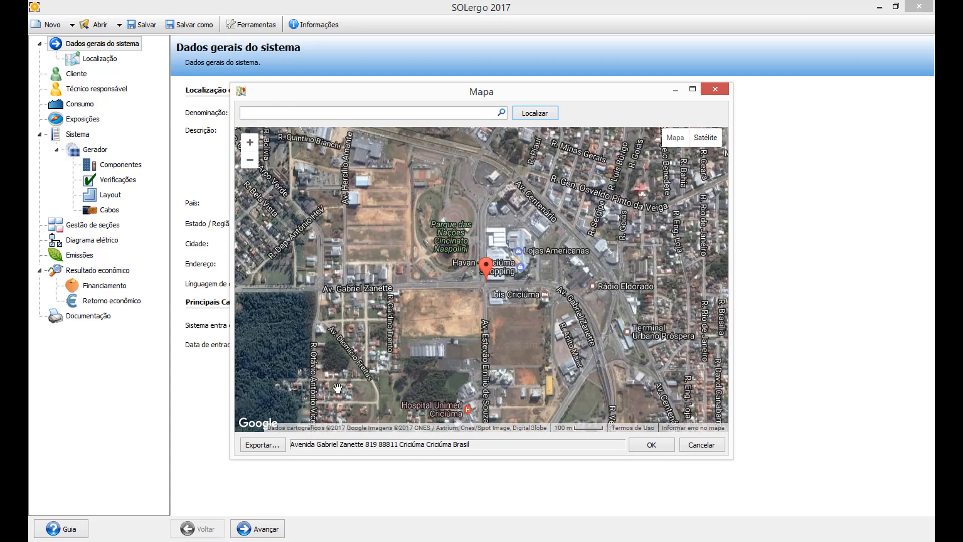
{"action": "left_click", "coordinate": [628, 441]}
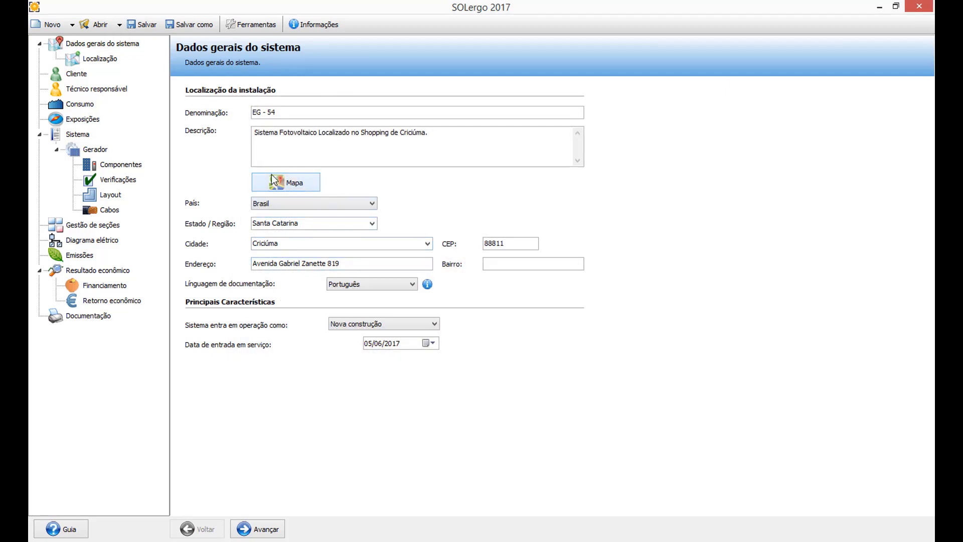
Set the system's entry into operation to Nova construção and continue to the Localização page.
{"action": "left_click", "coordinate": [300, 223]}
{"action": "left_click", "coordinate": [309, 243]}
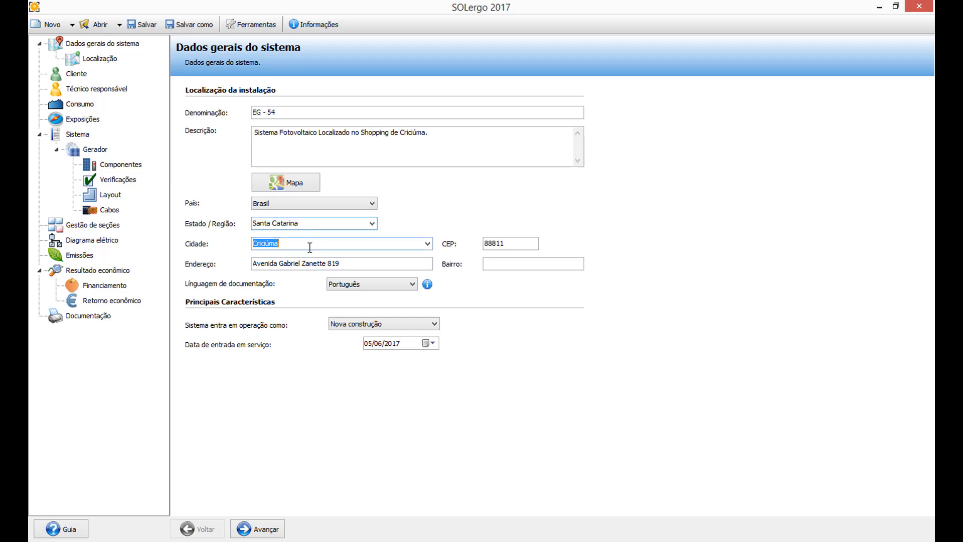
{"action": "left_click", "coordinate": [351, 265]}
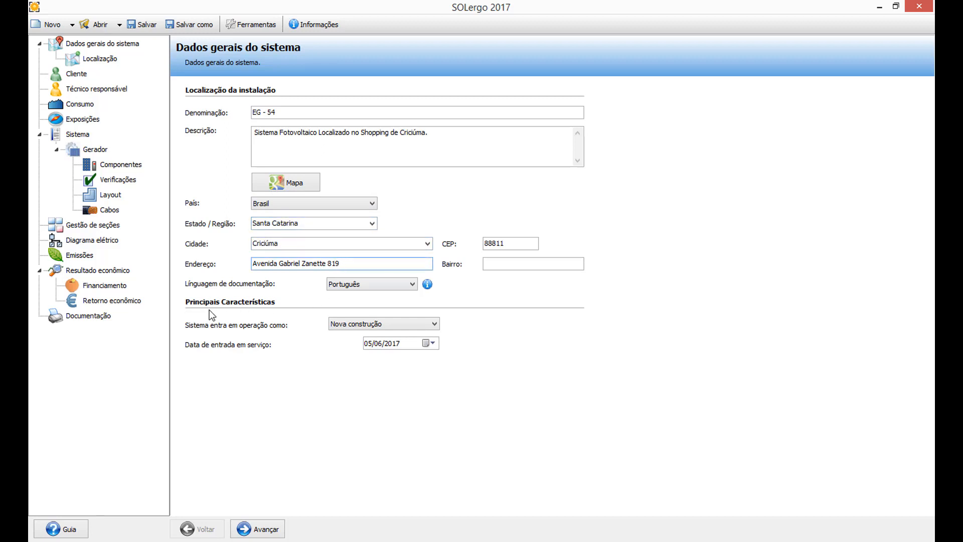
{"action": "left_click", "coordinate": [336, 324]}
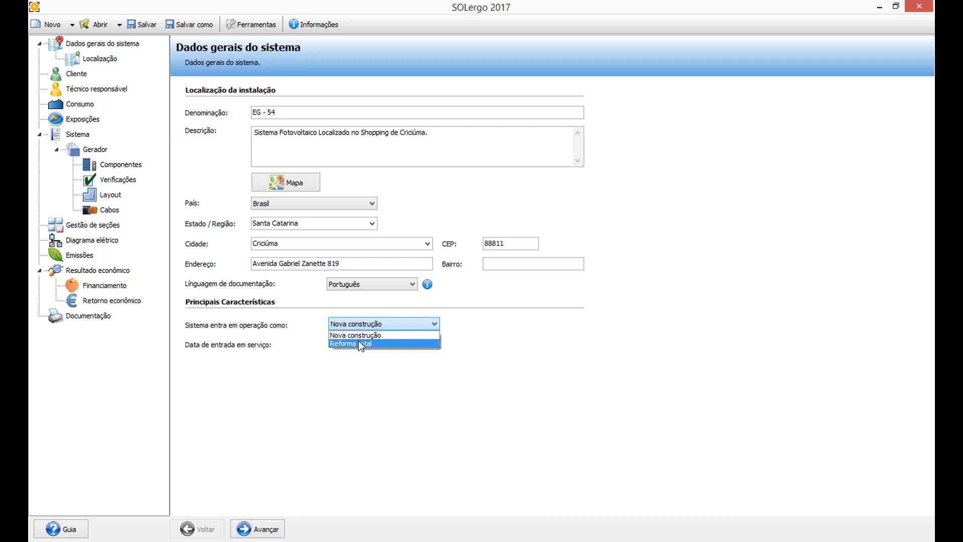
{"action": "left_click", "coordinate": [358, 336]}
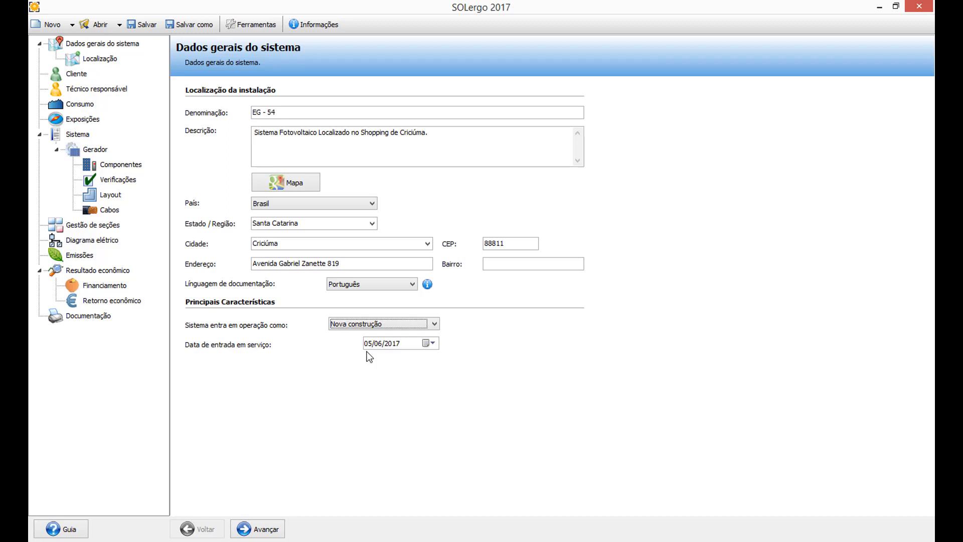
{"action": "left_click", "coordinate": [246, 531]}
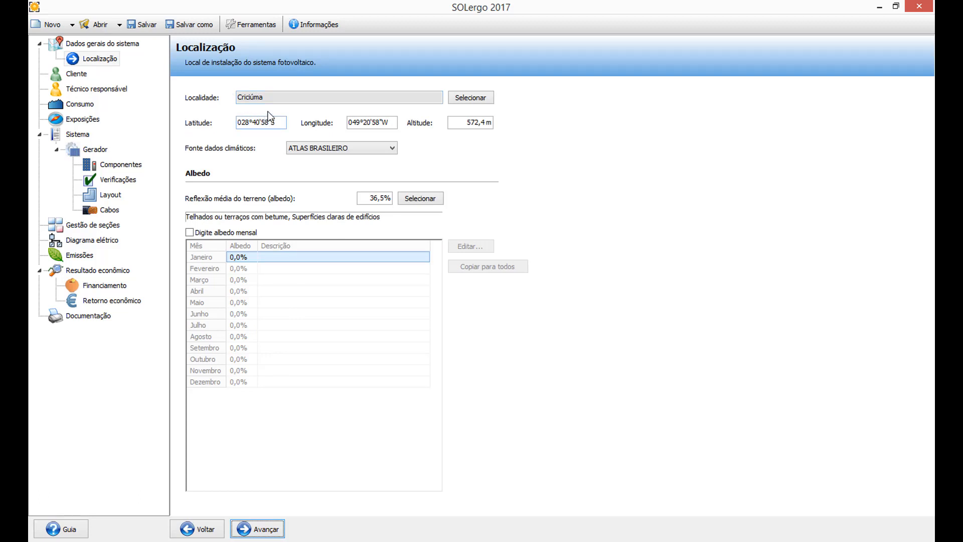
Examine the selected locality and the climate data sources available for it.
{"action": "left_click_drag", "start_coordinate": [274, 97], "coordinate": [239, 99]}
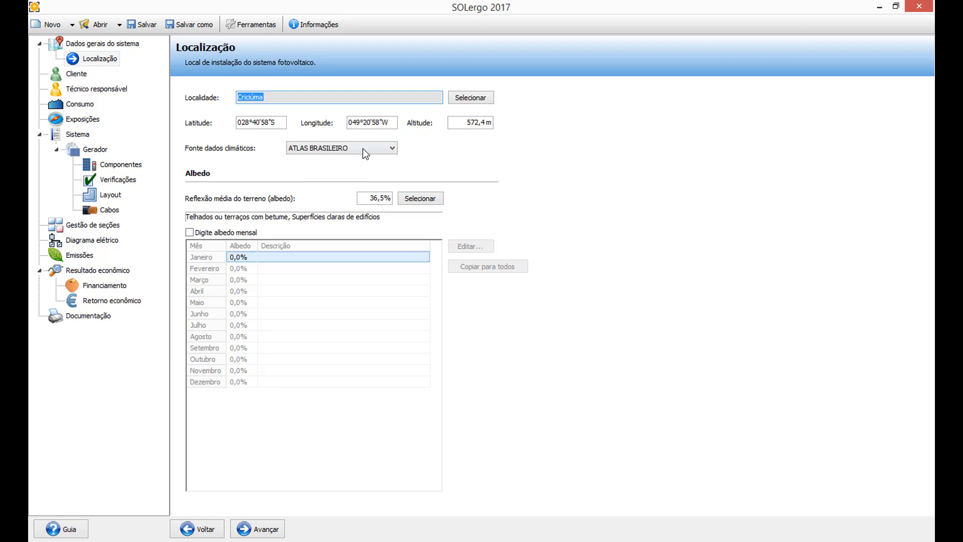
{"action": "left_click", "coordinate": [385, 152]}
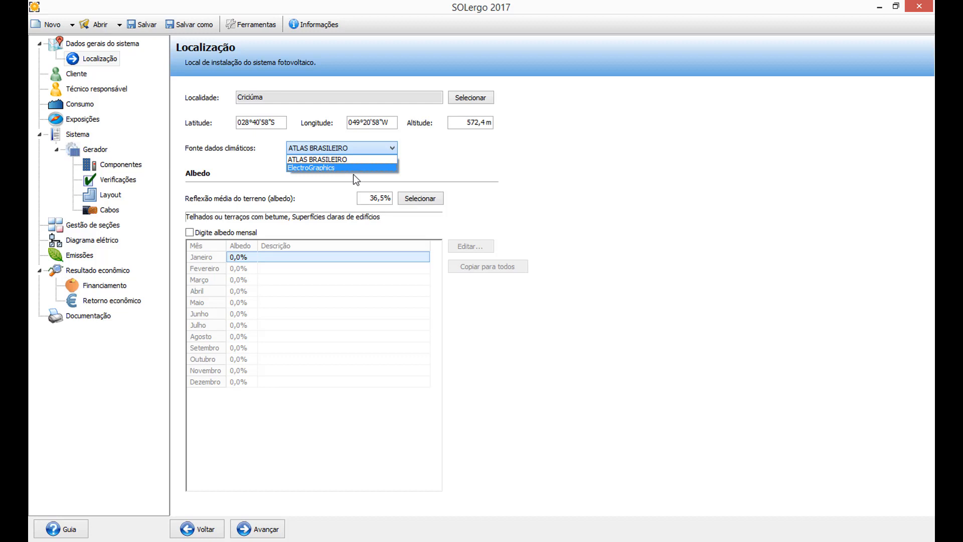
{"action": "left_click", "coordinate": [278, 31]}
View the climate data archive and its blank form for a new record, and close both.
{"action": "left_click", "coordinate": [278, 31]}
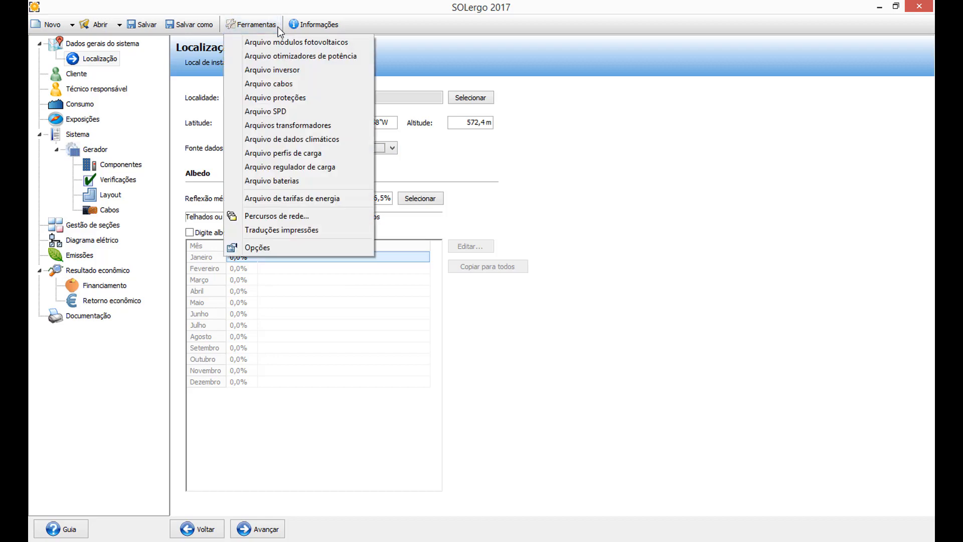
{"action": "left_click", "coordinate": [271, 140]}
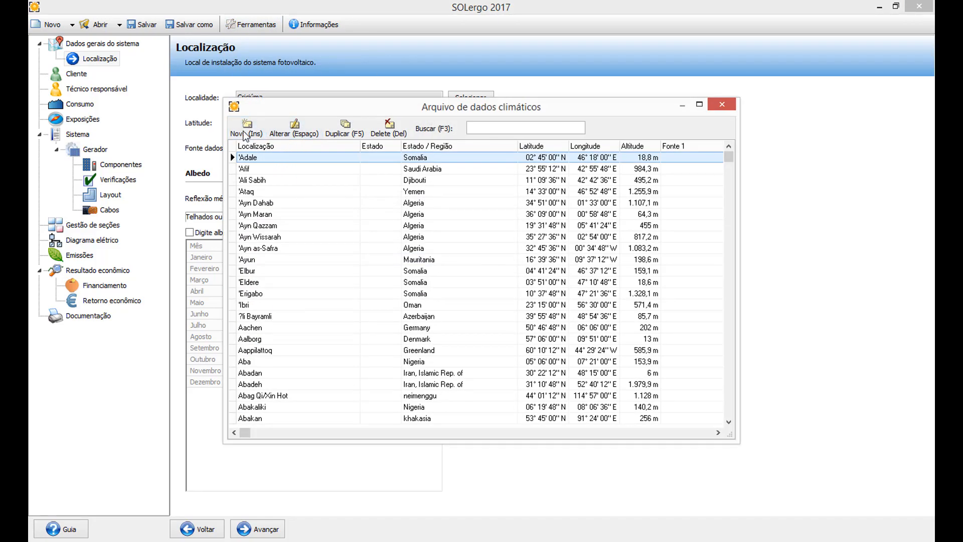
{"action": "left_click", "coordinate": [245, 132]}
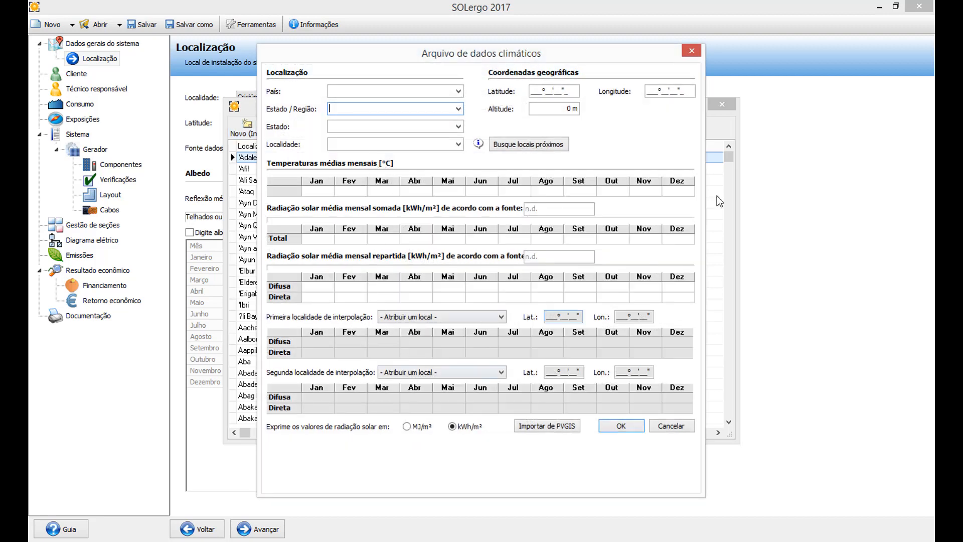
{"action": "left_click", "coordinate": [692, 51]}
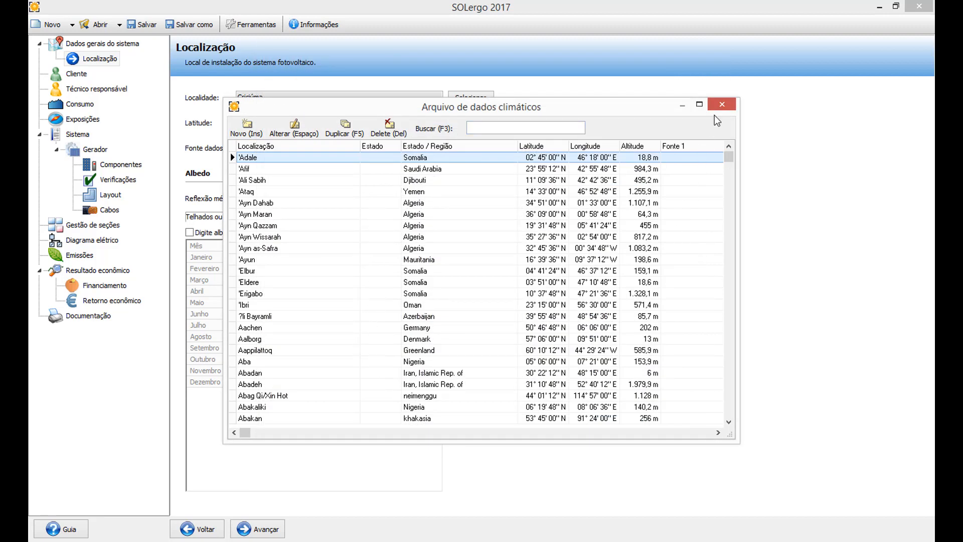
{"action": "left_click", "coordinate": [726, 101]}
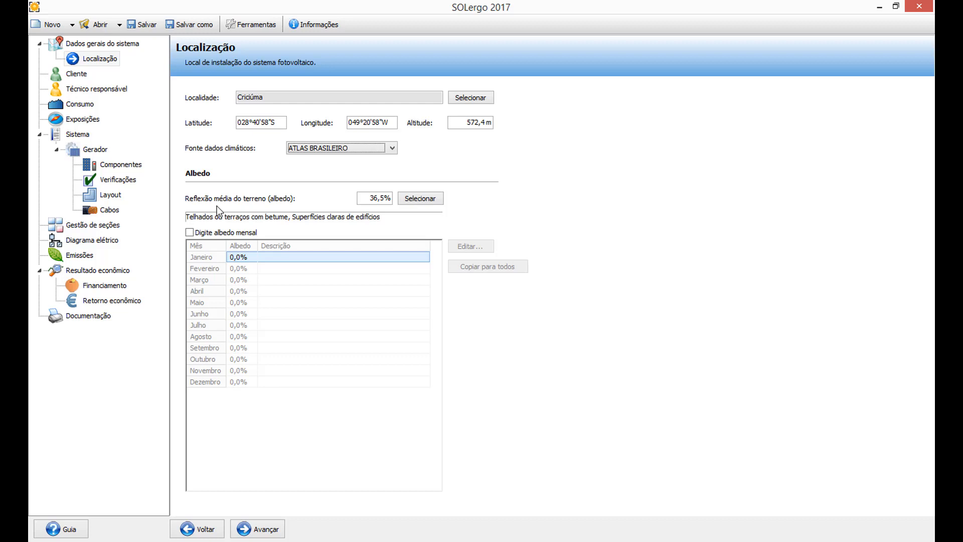
Confirm the terrain albedo with the surfaces Telhados ou terraços com betume and Superfícies claras de edifícios.
{"action": "left_click", "coordinate": [367, 199]}
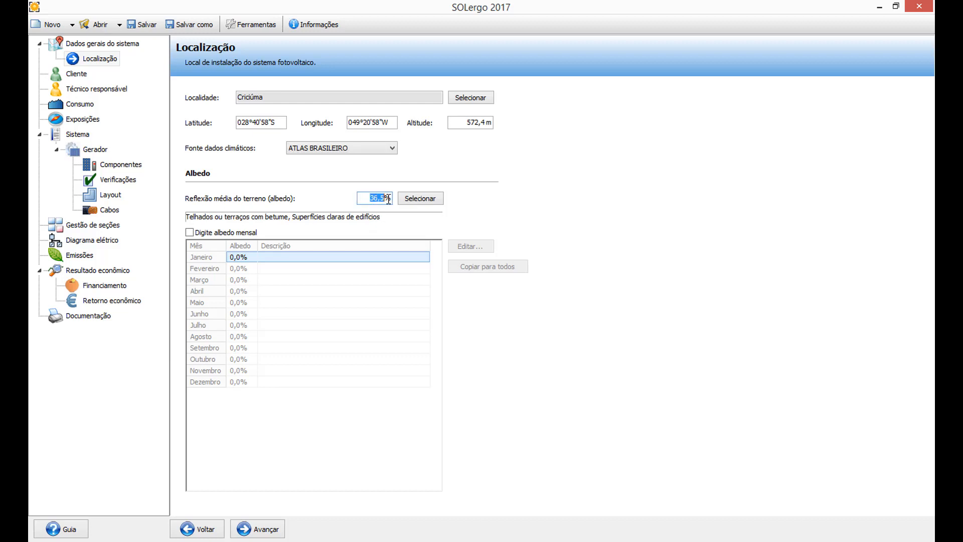
{"action": "left_click", "coordinate": [414, 199]}
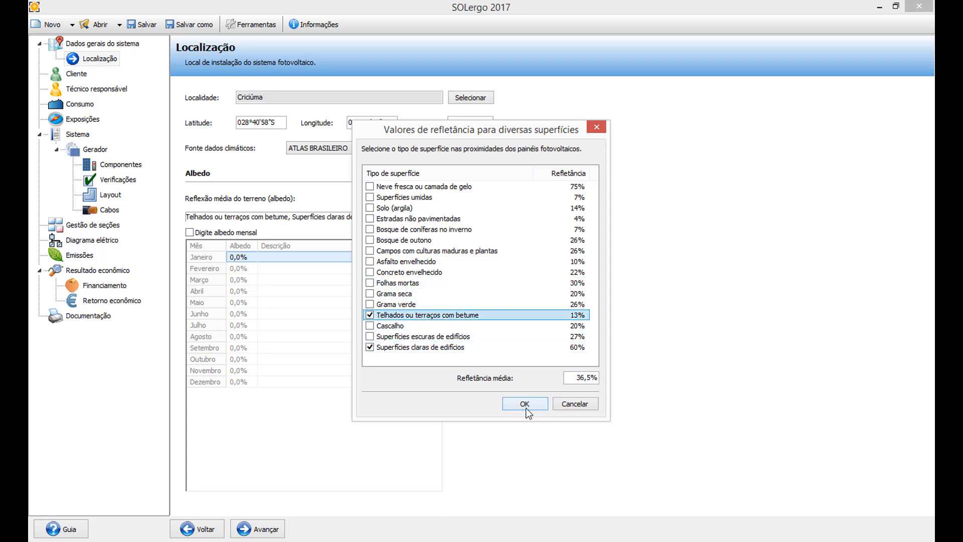
{"action": "left_click", "coordinate": [510, 399]}
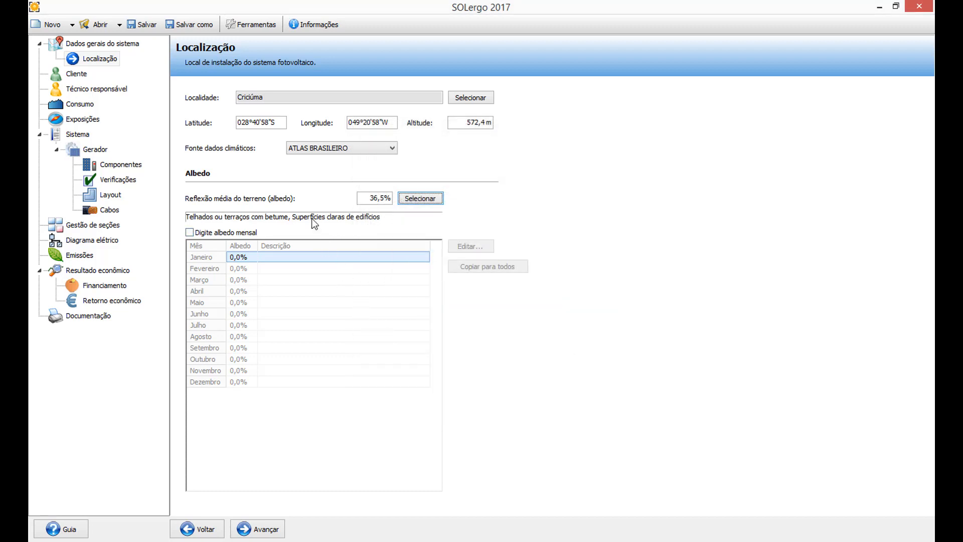
Try the monthly albedo entry and turn it off again.
{"action": "left_click", "coordinate": [227, 233]}
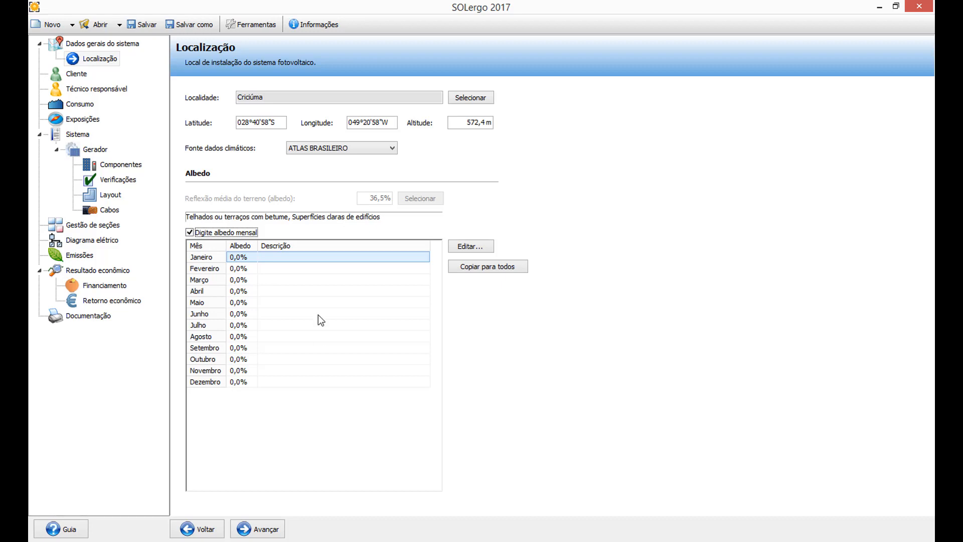
{"action": "left_click", "coordinate": [242, 232]}
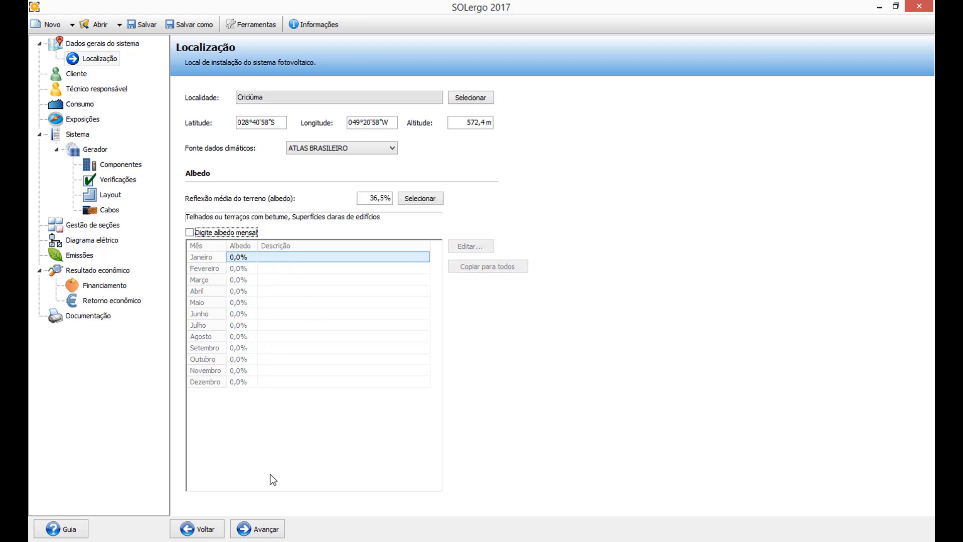
Review the client's data with the stored client list, and the responsible technician's data.
{"action": "left_click", "coordinate": [261, 526]}
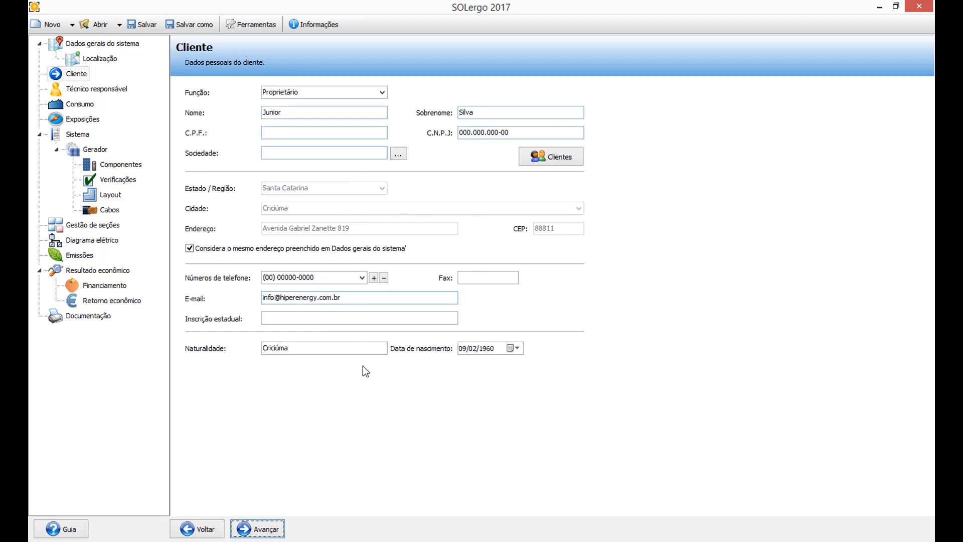
{"action": "left_click", "coordinate": [548, 160]}
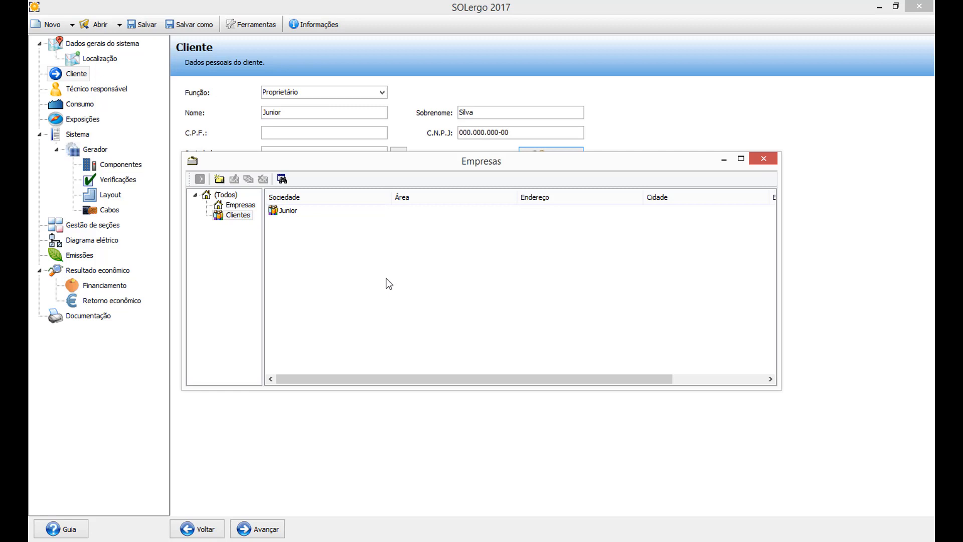
{"action": "left_click", "coordinate": [763, 158]}
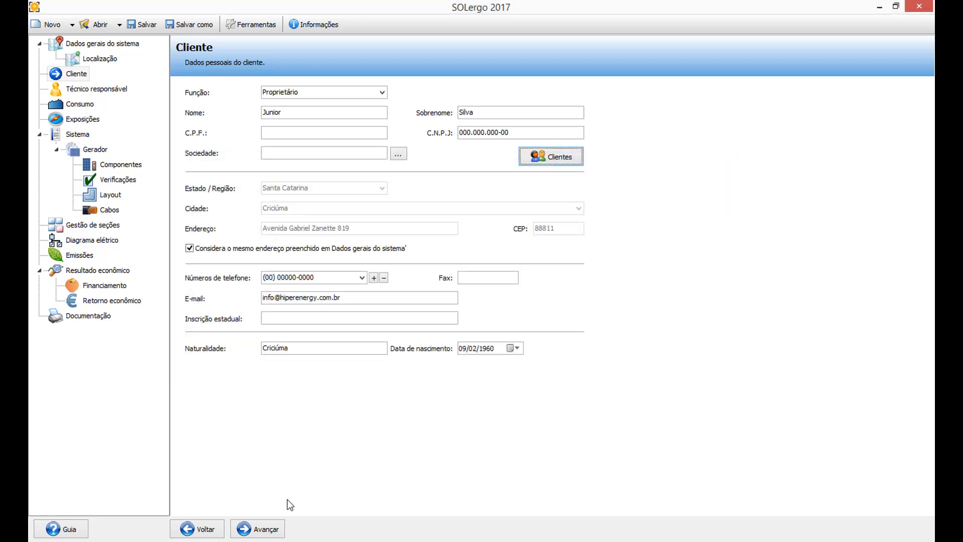
{"action": "left_click", "coordinate": [277, 525]}
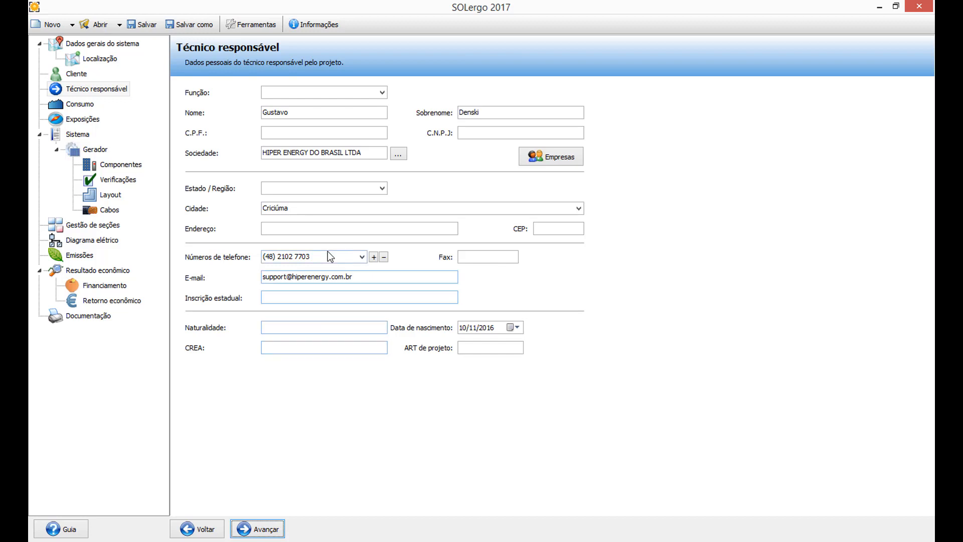
{"action": "left_click", "coordinate": [333, 230]}
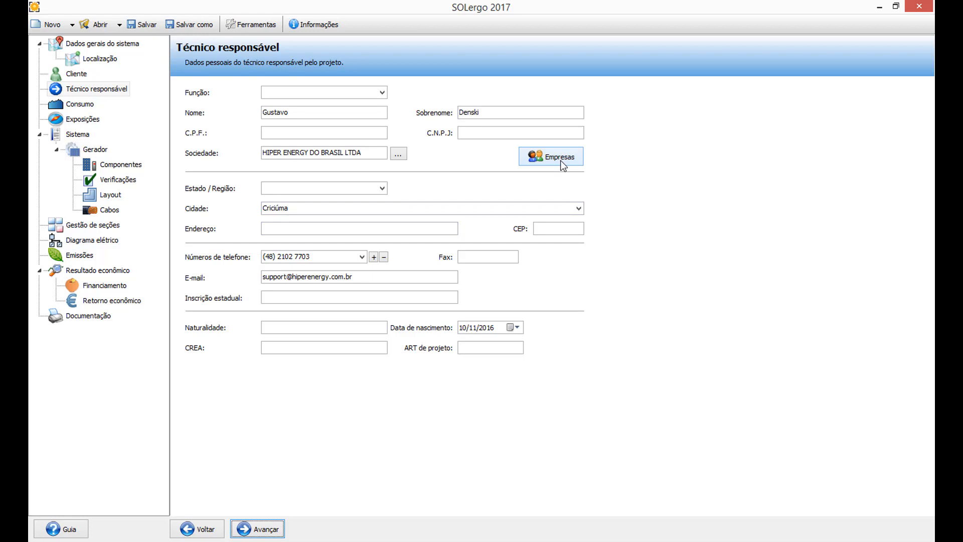
Go to the Consumo page, activate the load profile, and open its loads for editing.
{"action": "left_click", "coordinate": [271, 526]}
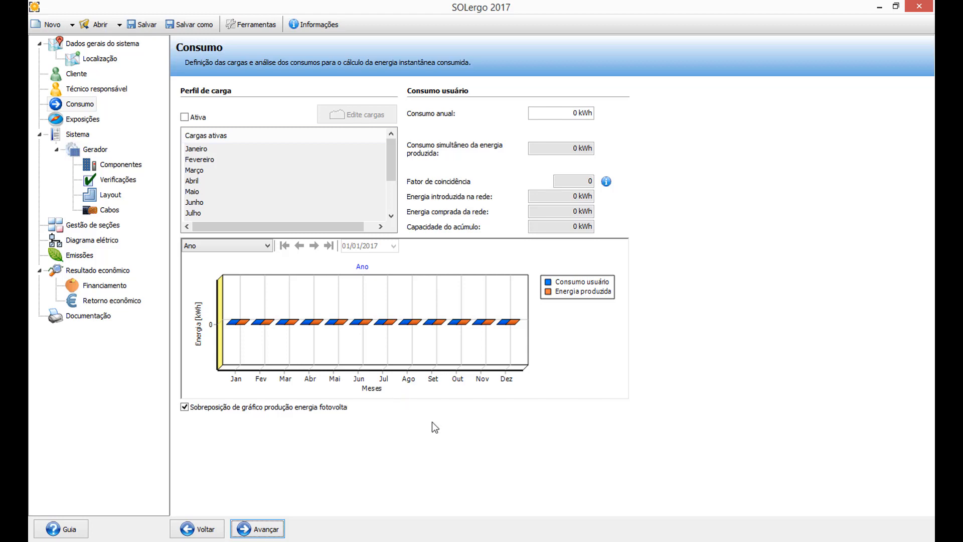
{"action": "left_click", "coordinate": [544, 115]}
{"action": "left_click_drag", "start_coordinate": [544, 114], "coordinate": [600, 111]}
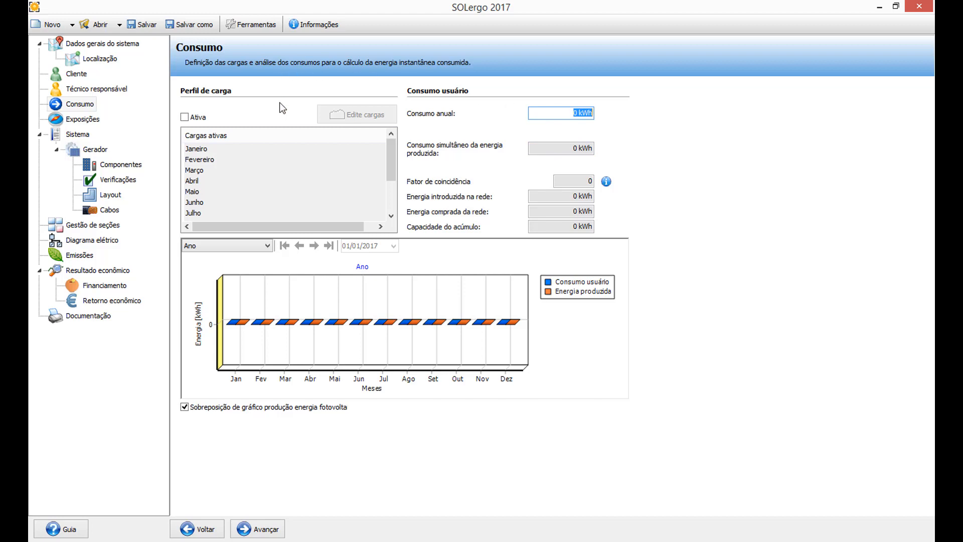
{"action": "left_click", "coordinate": [187, 117]}
{"action": "left_click", "coordinate": [356, 114]}
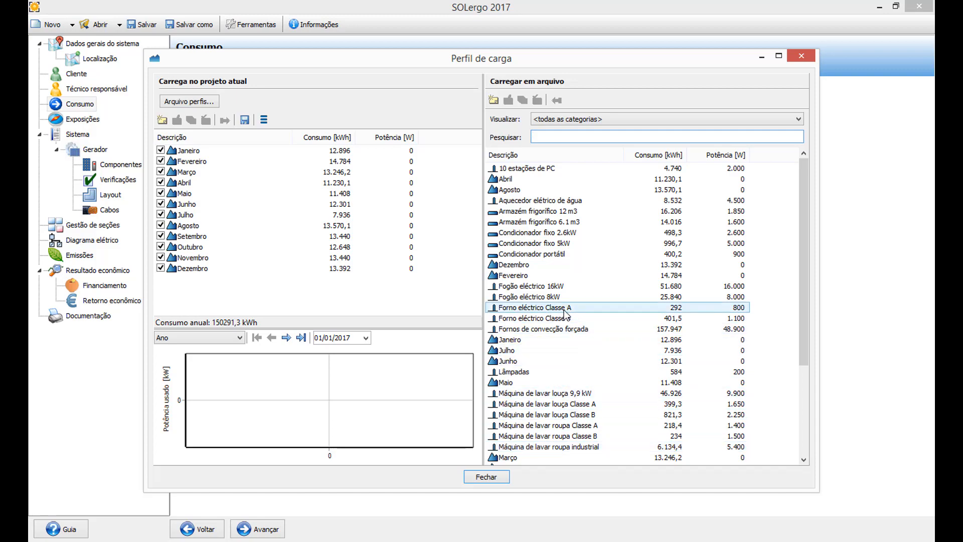
View the power and the daily and annual distribution of the Forno eléctrico Classe A load.
{"action": "double_click", "coordinate": [565, 307]}
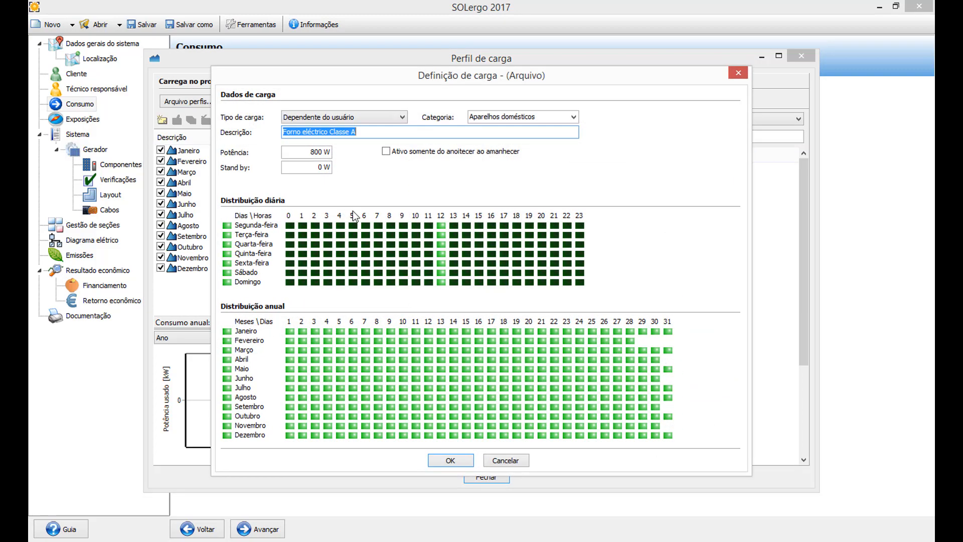
{"action": "double_click", "coordinate": [308, 151]}
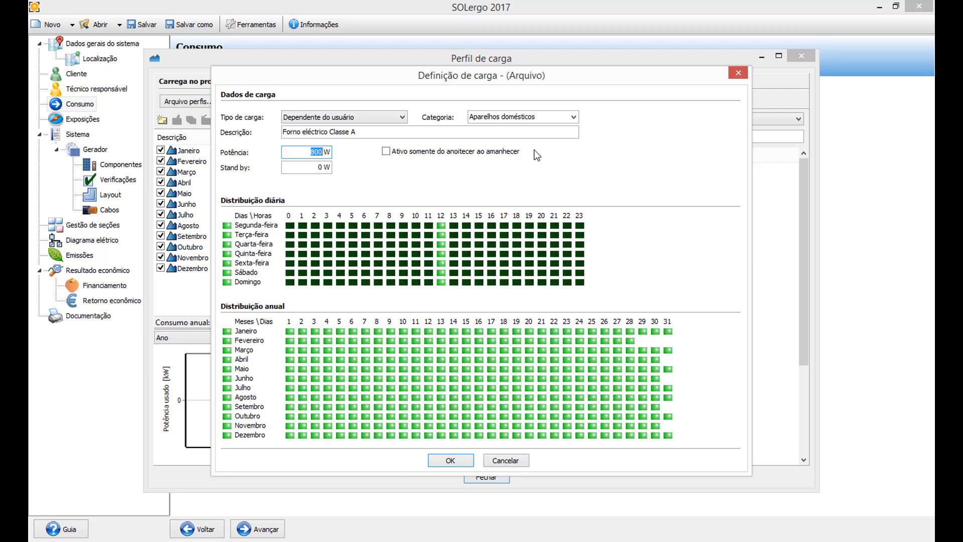
{"action": "left_click", "coordinate": [735, 72]}
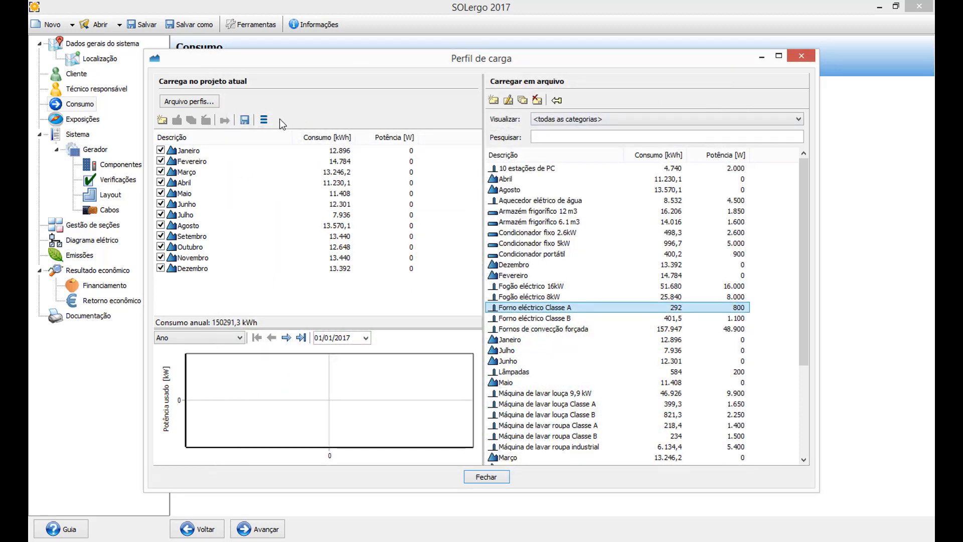
Look at the assistant for importing a monthly load profile and leave it without entering any consumption.
{"action": "left_click", "coordinate": [264, 120]}
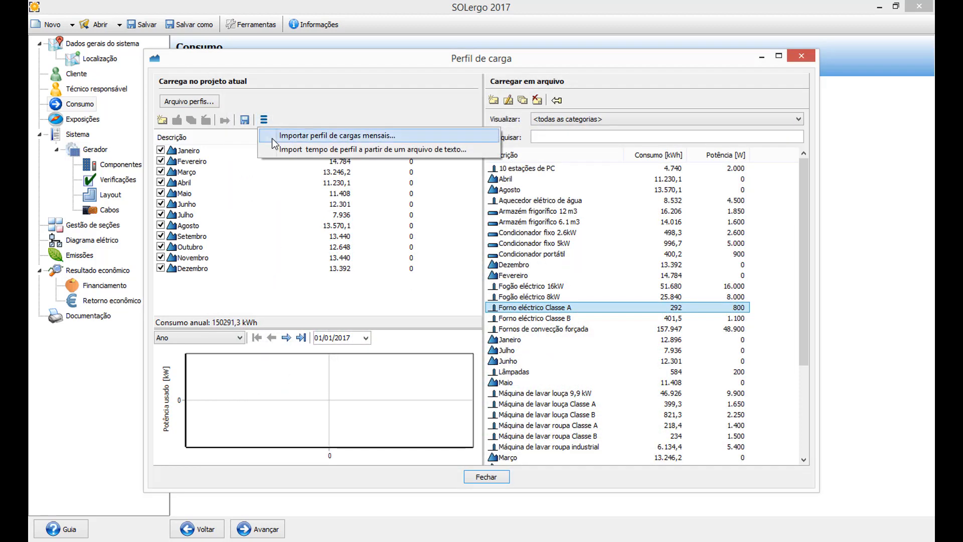
{"action": "left_click", "coordinate": [296, 136]}
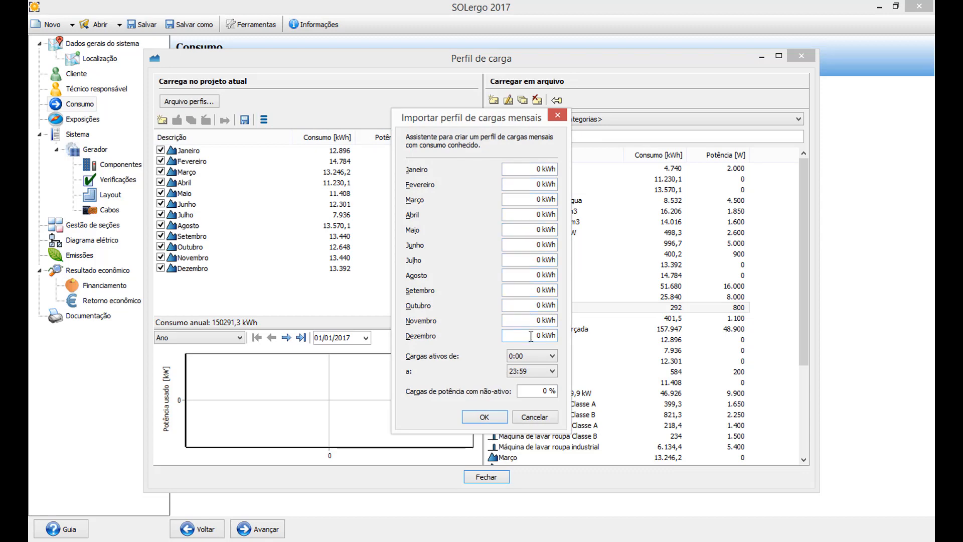
{"action": "left_click", "coordinate": [557, 116]}
Review the consumption charts of the project's monthly loads between Janeiro and Julho, and the annual user consumption.
{"action": "left_click", "coordinate": [329, 151]}
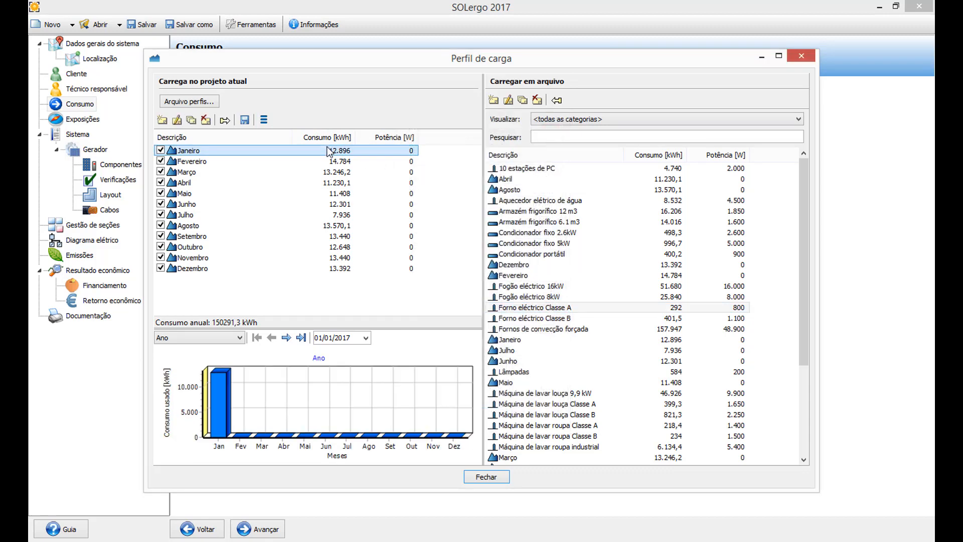
{"action": "left_click", "coordinate": [329, 161]}
{"action": "left_click", "coordinate": [330, 172]}
{"action": "left_click", "coordinate": [331, 182]}
{"action": "left_click", "coordinate": [331, 193]}
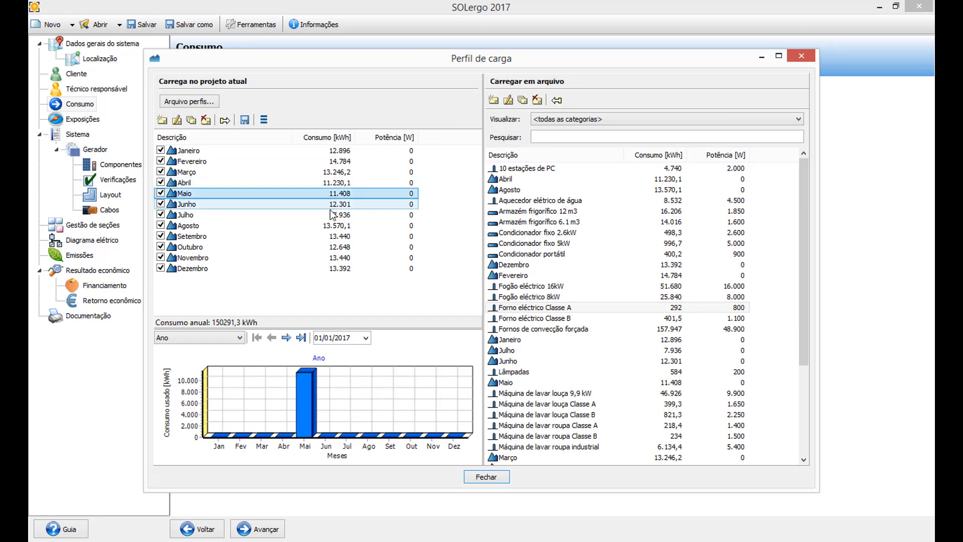
{"action": "left_click", "coordinate": [331, 214]}
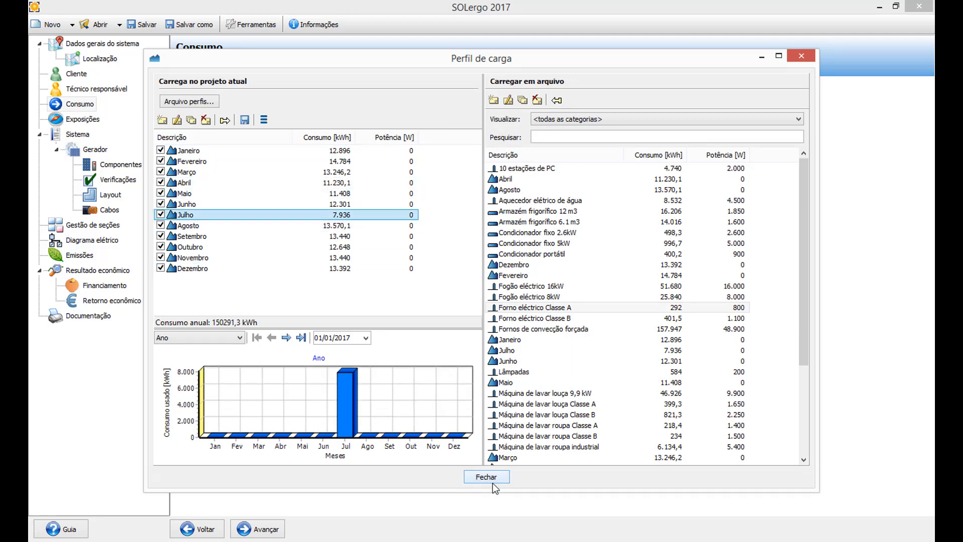
{"action": "left_click", "coordinate": [492, 482]}
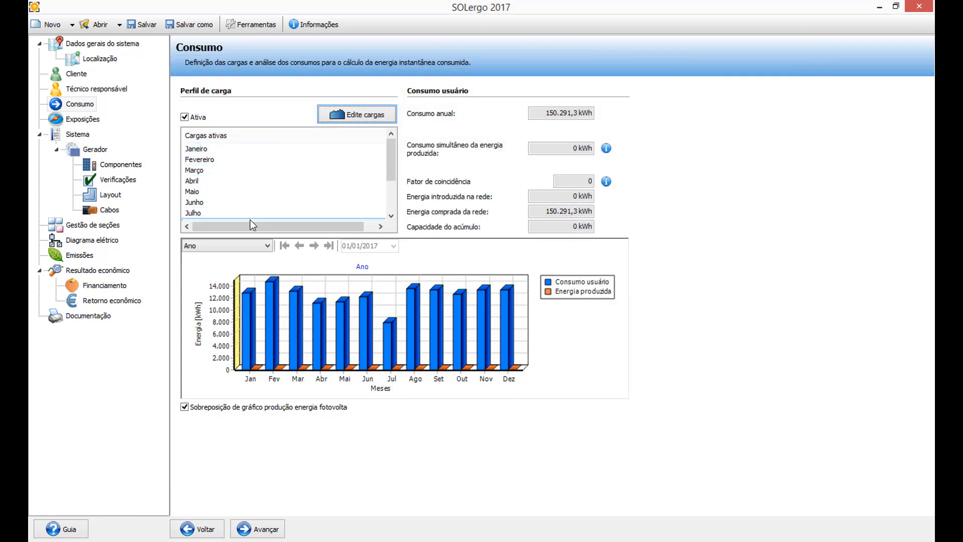
{"action": "left_click_drag", "start_coordinate": [541, 114], "coordinate": [588, 115]}
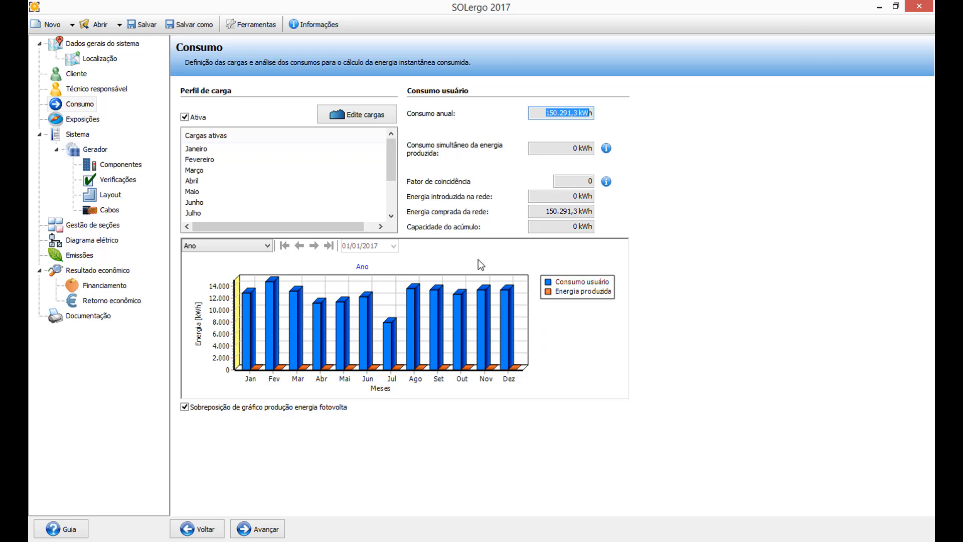
Go to the Exposições page, add a second exposure, and compare its orientation settings with those of Exposição 1.
{"action": "left_click", "coordinate": [275, 534]}
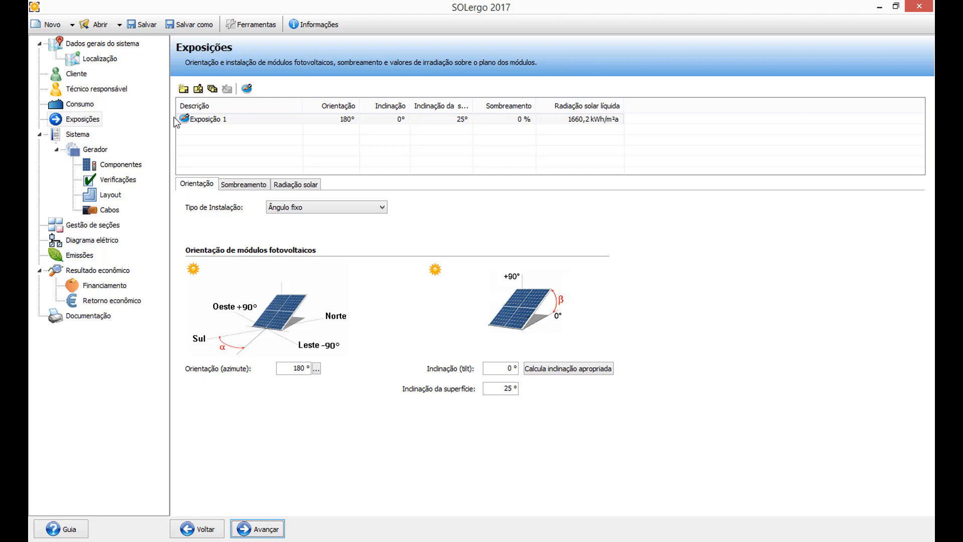
{"action": "left_click", "coordinate": [184, 88]}
{"action": "left_click", "coordinate": [200, 119]}
{"action": "left_click", "coordinate": [206, 128]}
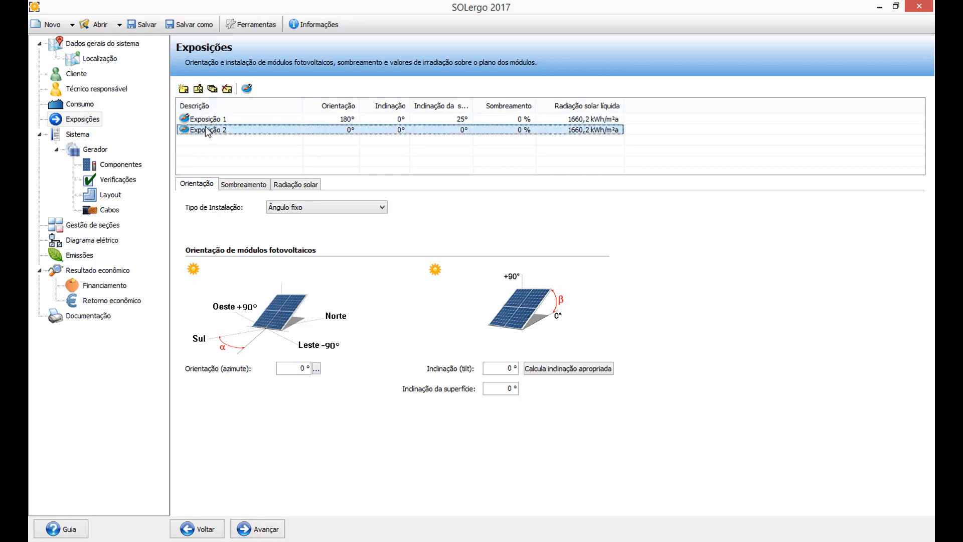
{"action": "left_click", "coordinate": [208, 119]}
{"action": "left_click", "coordinate": [211, 129]}
{"action": "left_click", "coordinate": [213, 119]}
{"action": "left_click", "coordinate": [216, 129]}
{"action": "left_click", "coordinate": [218, 120]}
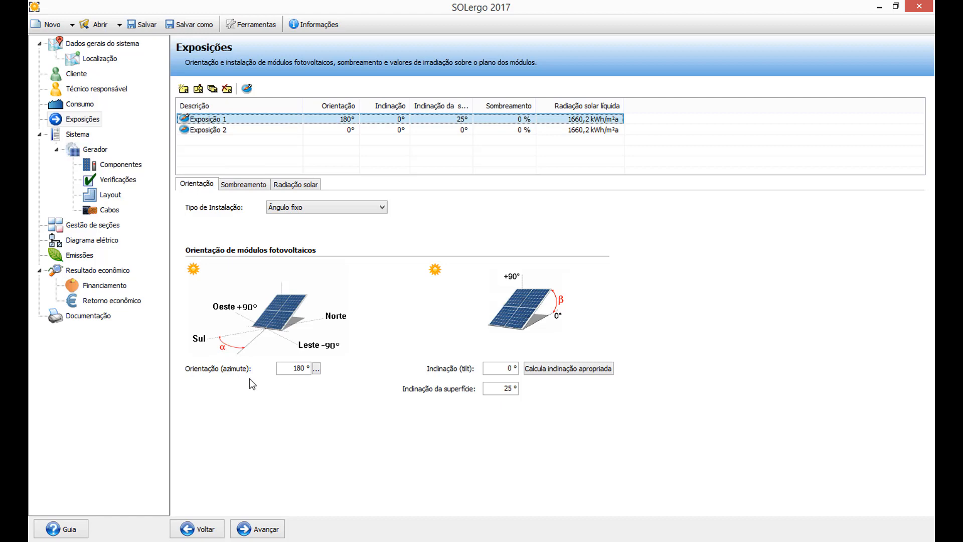
Set the azimuth of Exposição 1 to 179,5° with the compass.
{"action": "left_click", "coordinate": [317, 369]}
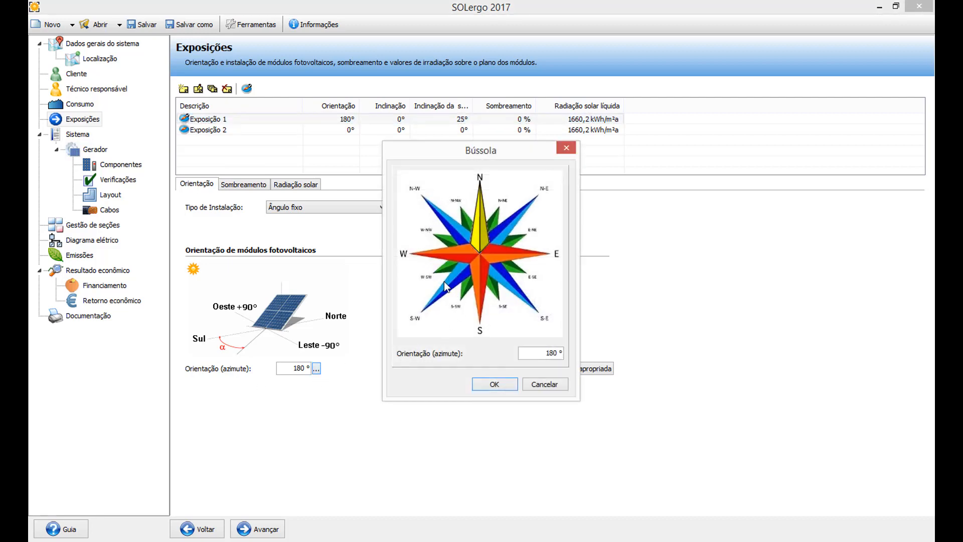
{"action": "mouse_move", "coordinate": [483, 208]}
{"action": "left_mouse_down"}
{"action": "mouse_move", "coordinate": [469, 213]}
{"action": "mouse_move", "coordinate": [510, 244]}
{"action": "mouse_move", "coordinate": [461, 231]}
{"action": "mouse_move", "coordinate": [478, 216]}
{"action": "left_mouse_up"}
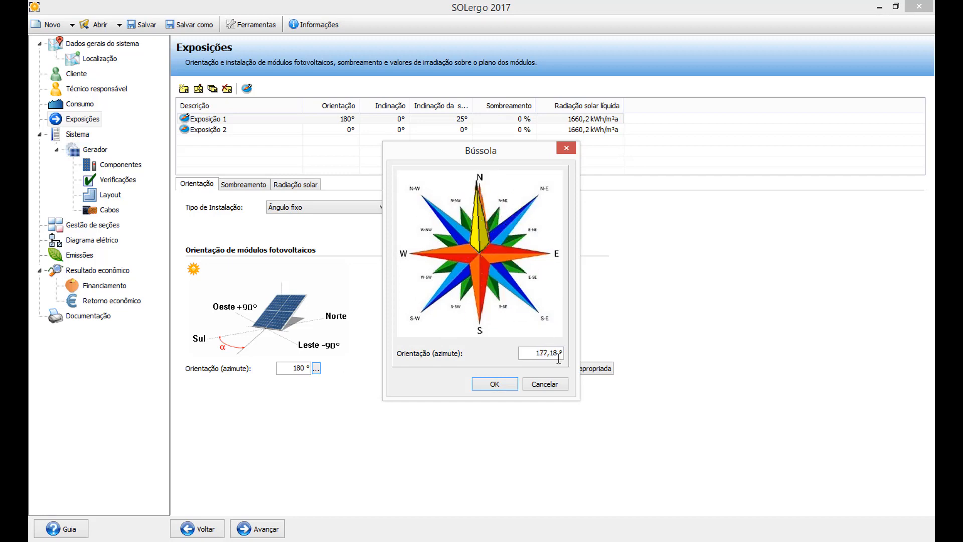
{"action": "left_click_drag", "start_coordinate": [537, 355], "coordinate": [584, 352]}
{"action": "type", "text": "179,5"}
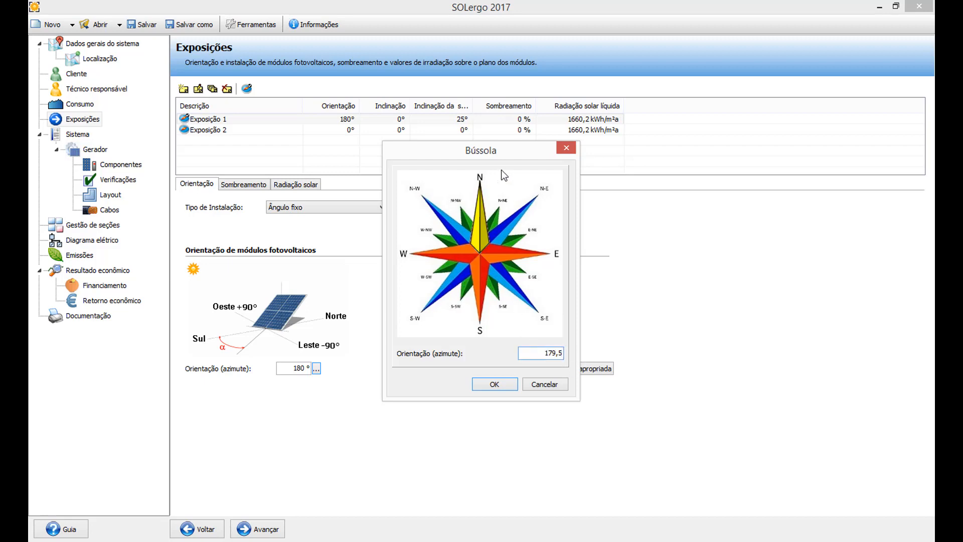
{"action": "left_click", "coordinate": [496, 385]}
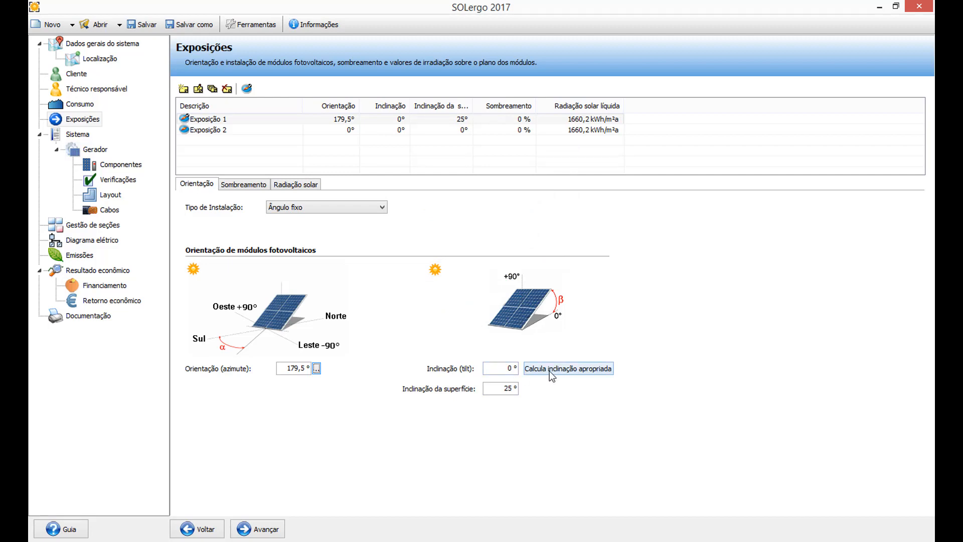
Calculate the appropriate tilt for Exposição 1, then set the tilt to 25°, keeping Ângulo fixo as the installation type.
{"action": "left_click", "coordinate": [546, 370]}
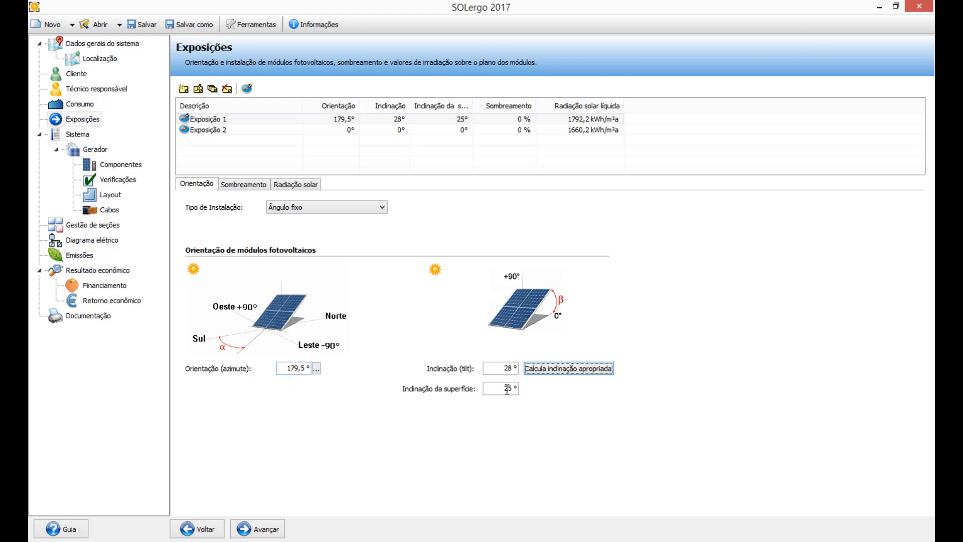
{"action": "double_click", "coordinate": [516, 368]}
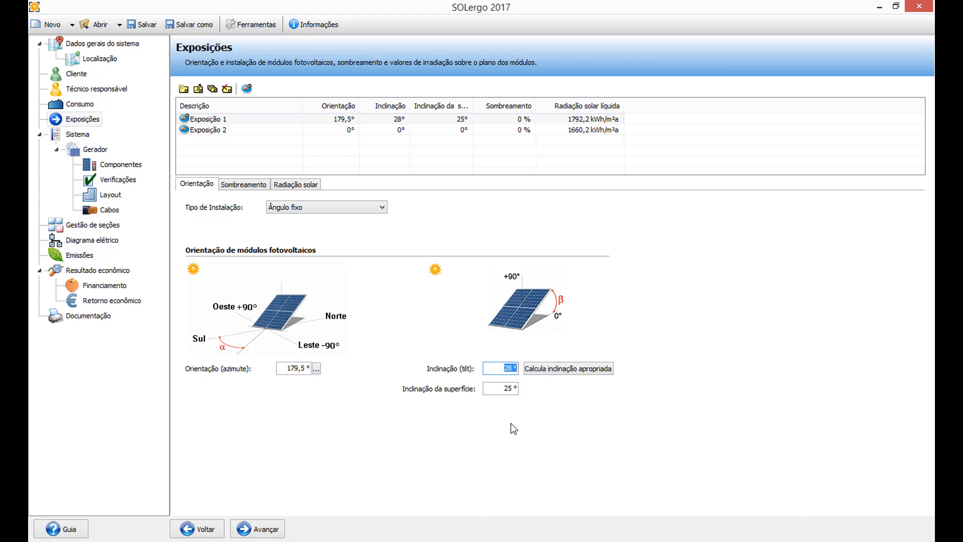
{"action": "left_click", "coordinate": [493, 391]}
{"action": "double_click", "coordinate": [507, 388]}
{"action": "double_click", "coordinate": [504, 372]}
{"action": "type", "text": "25"}
{"action": "left_click", "coordinate": [517, 389]}
{"action": "double_click", "coordinate": [514, 368]}
{"action": "left_click", "coordinate": [493, 370]}
{"action": "left_click", "coordinate": [335, 210]}
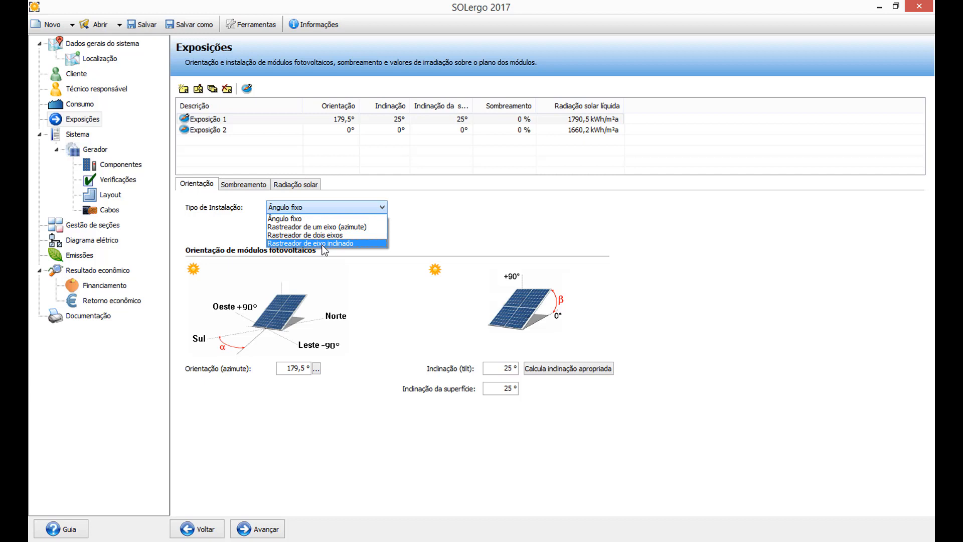
{"action": "left_click", "coordinate": [326, 219]}
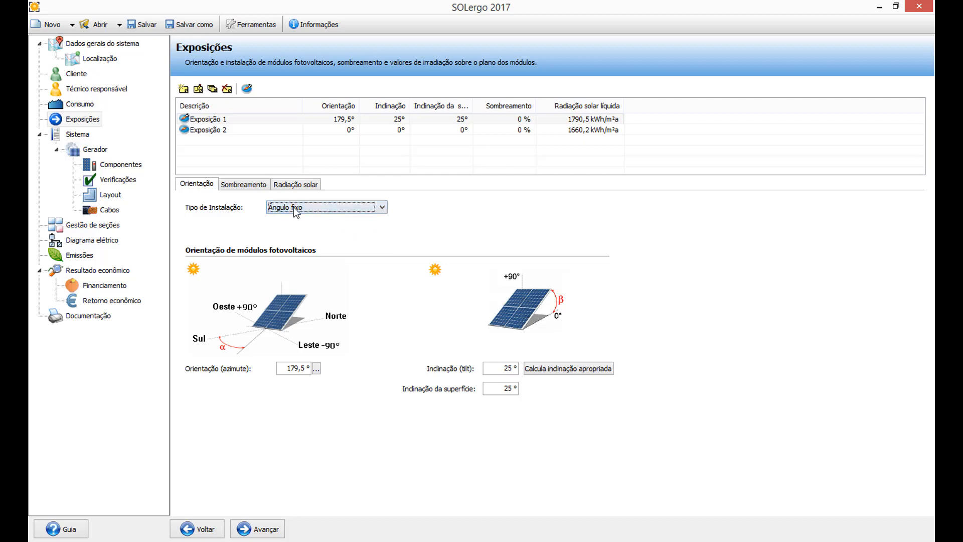
Open the panorama composition for the shading of Exposição 1 and check image insertion without adding a file.
{"action": "left_click", "coordinate": [237, 185]}
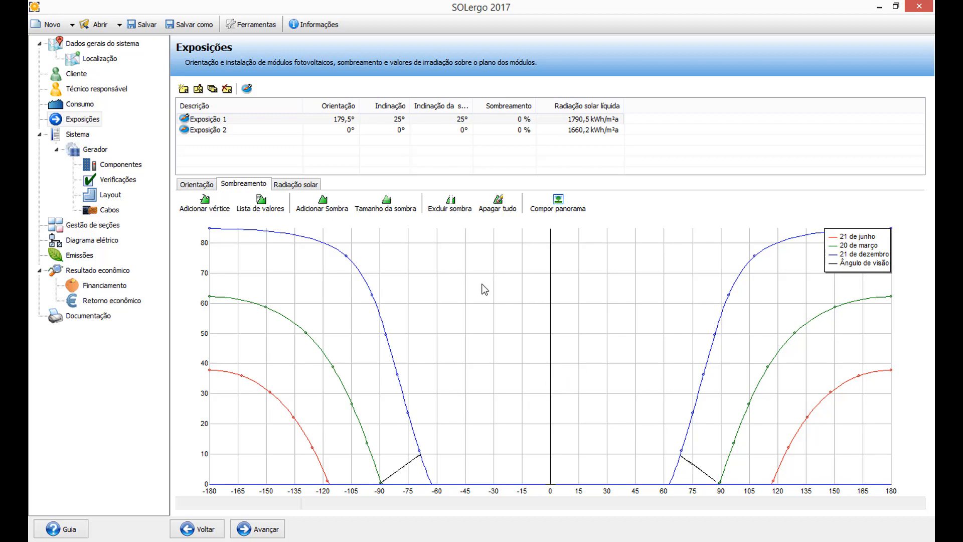
{"action": "left_click", "coordinate": [554, 202]}
{"action": "right_click", "coordinate": [553, 202]}
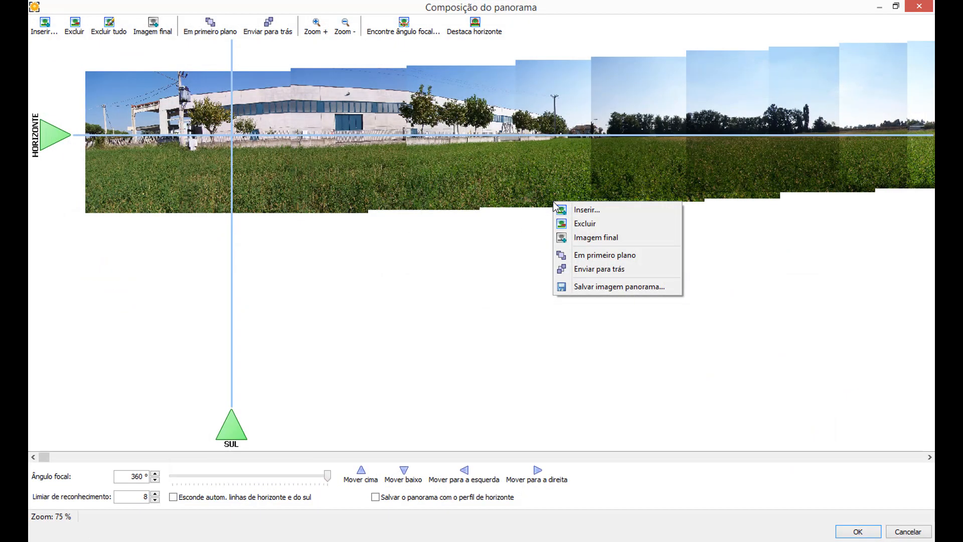
{"action": "left_click", "coordinate": [511, 243]}
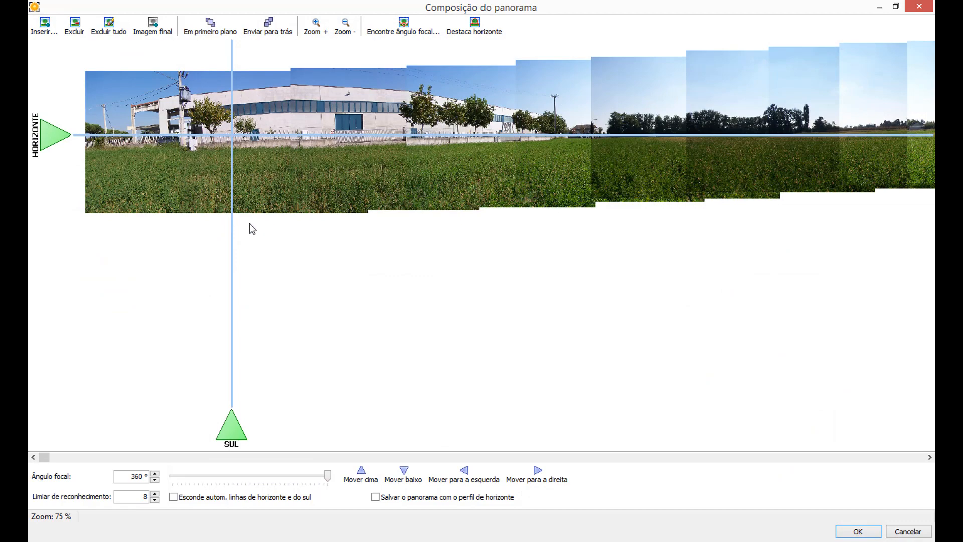
{"action": "left_click", "coordinate": [48, 34]}
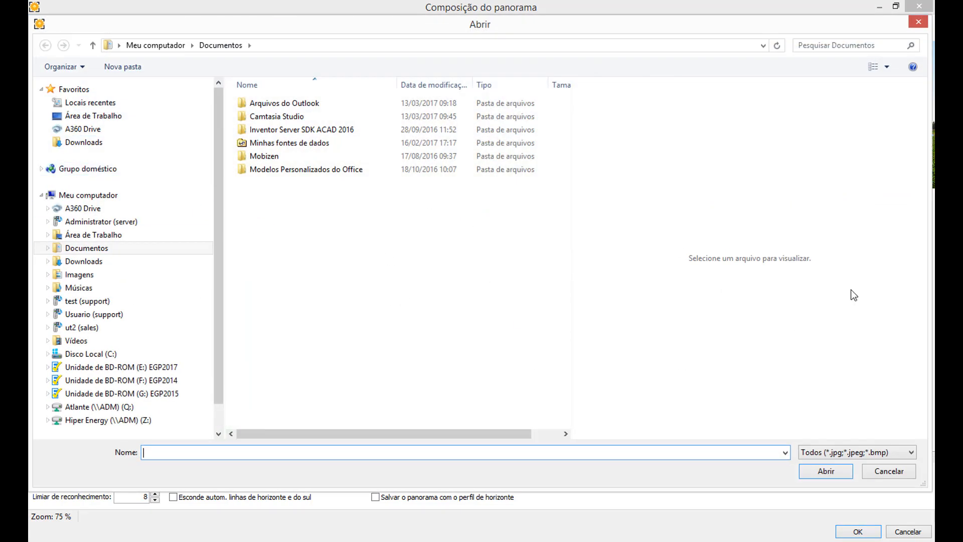
{"action": "left_click", "coordinate": [918, 22]}
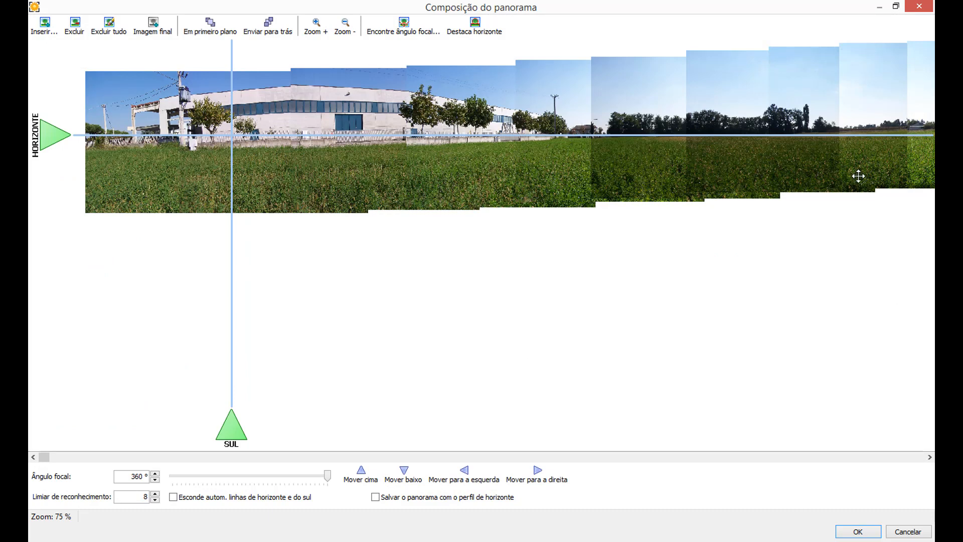
Examine the individual photos that make up the shading panorama.
{"action": "left_click", "coordinate": [150, 193]}
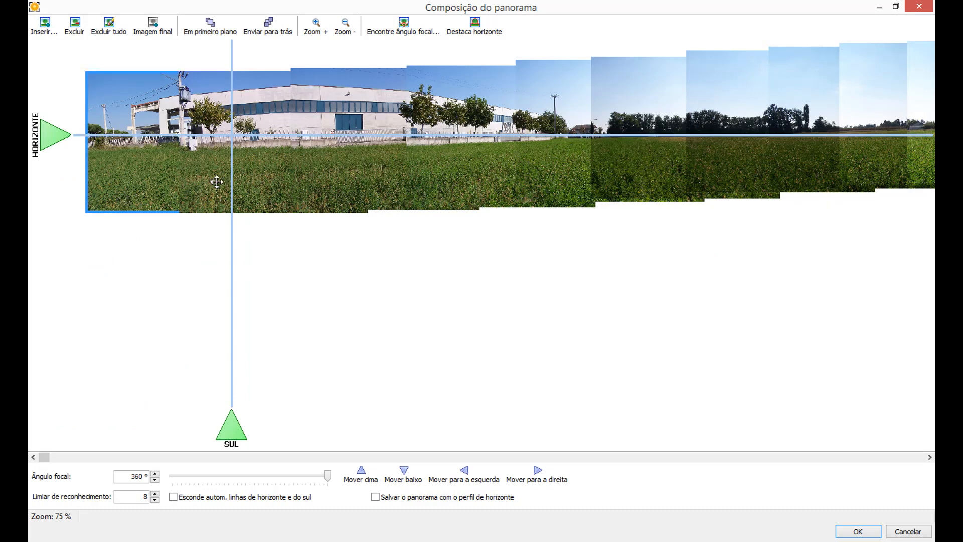
{"action": "left_click", "coordinate": [291, 181]}
{"action": "left_click", "coordinate": [397, 175]}
{"action": "left_click", "coordinate": [533, 179]}
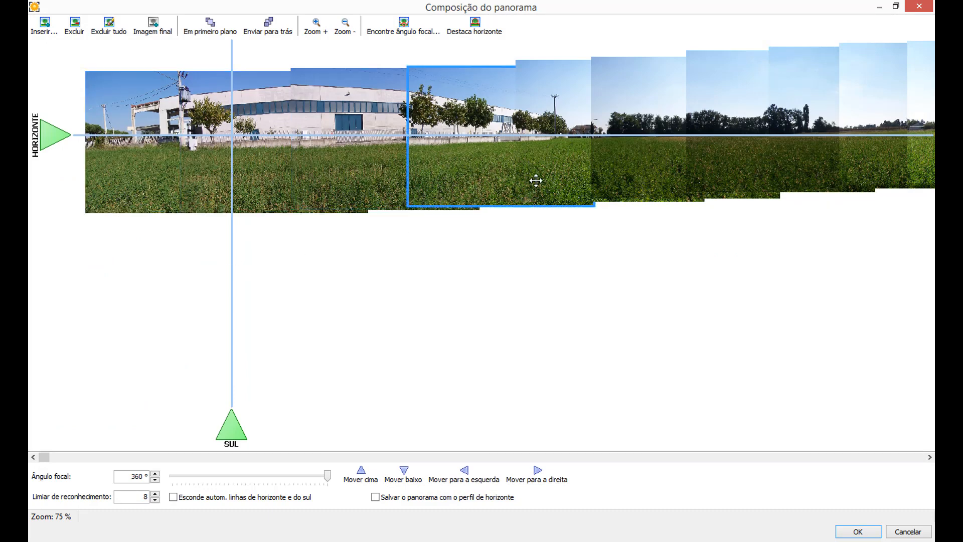
{"action": "left_click", "coordinate": [629, 181]}
{"action": "left_click", "coordinate": [666, 180]}
{"action": "left_click", "coordinate": [701, 177]}
{"action": "left_click", "coordinate": [295, 345]}
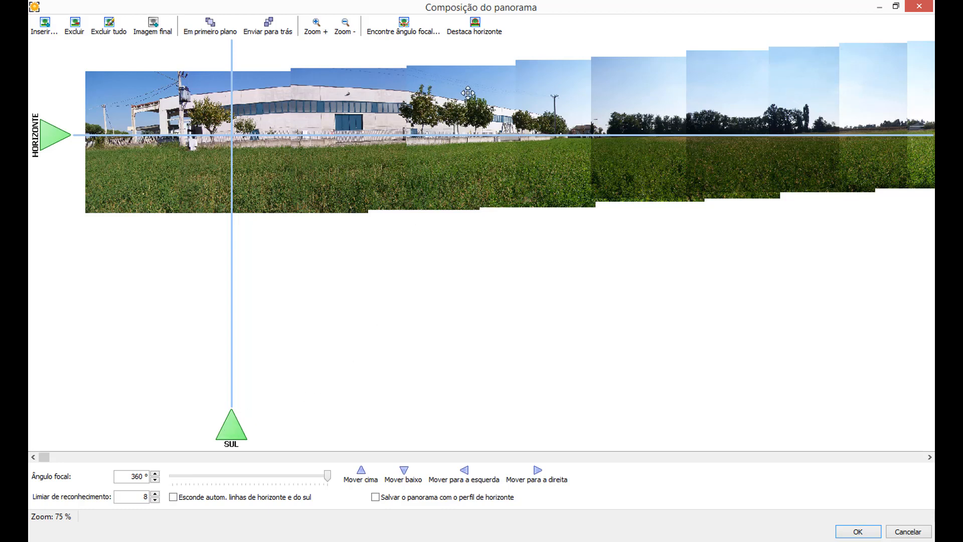
Highlight the horizon in the panorama and apply its profile as the shading of Exposição 1.
{"action": "left_click", "coordinate": [464, 34]}
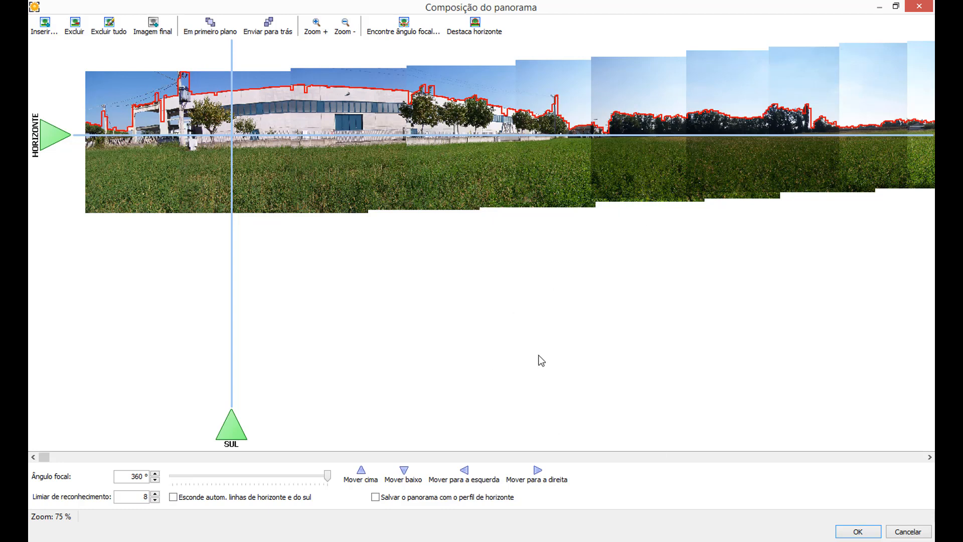
{"action": "left_click", "coordinate": [855, 530]}
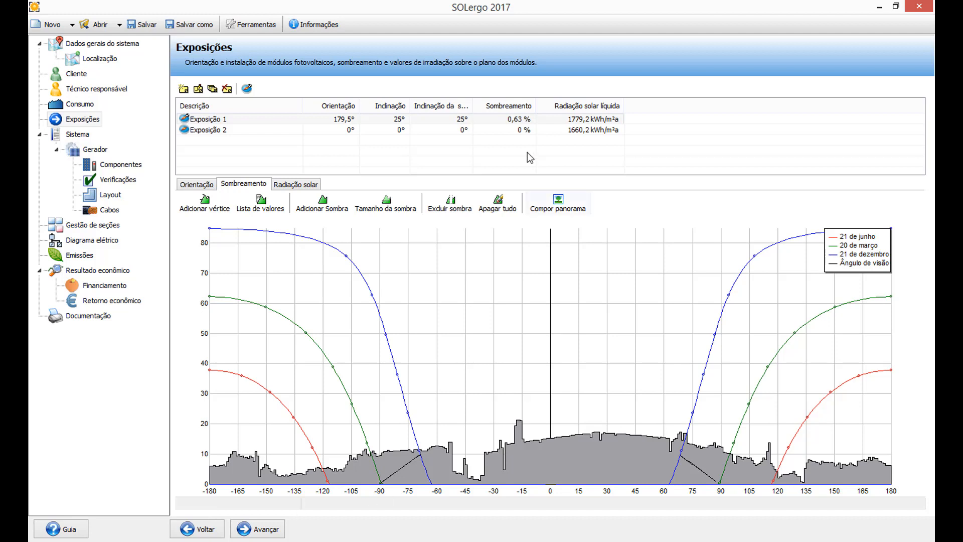
Check the shading loss and net radiation of Exposição 1, and view its daily and monthly solar radiation charts.
{"action": "left_click", "coordinate": [509, 122]}
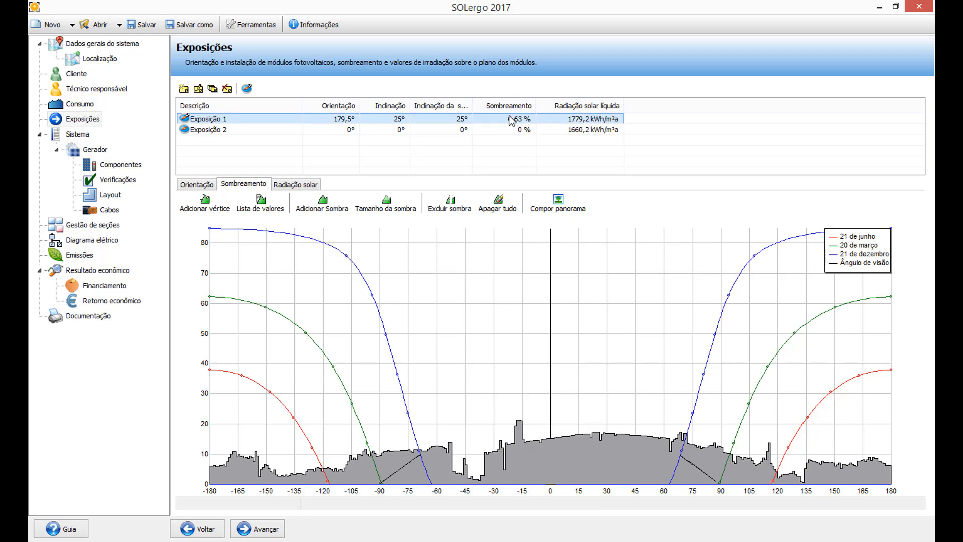
{"action": "left_click", "coordinate": [555, 119]}
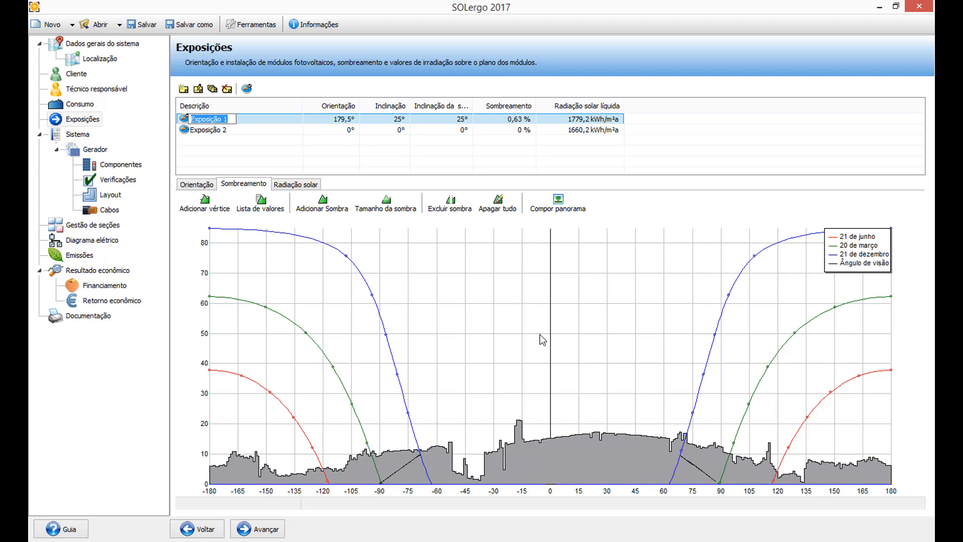
{"action": "left_click", "coordinate": [285, 188]}
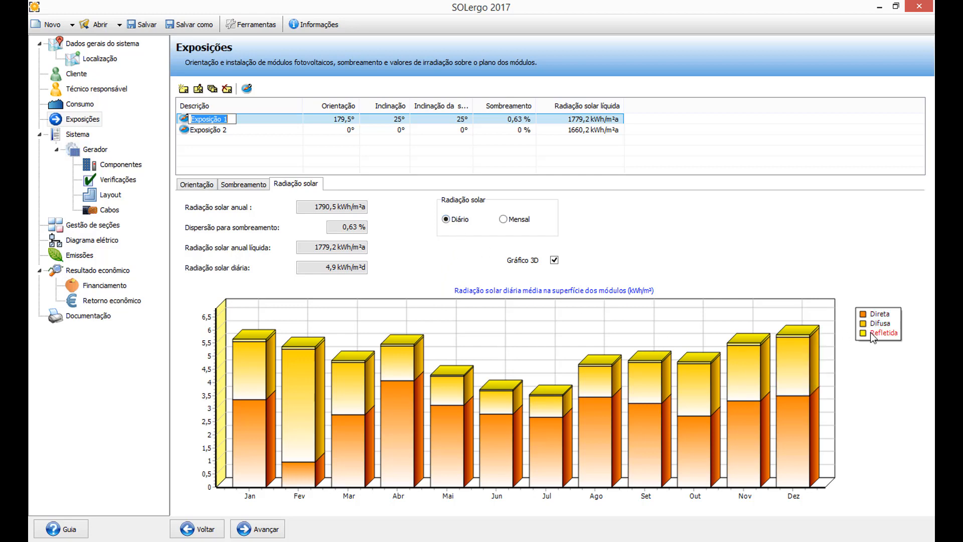
{"action": "left_click", "coordinate": [519, 220]}
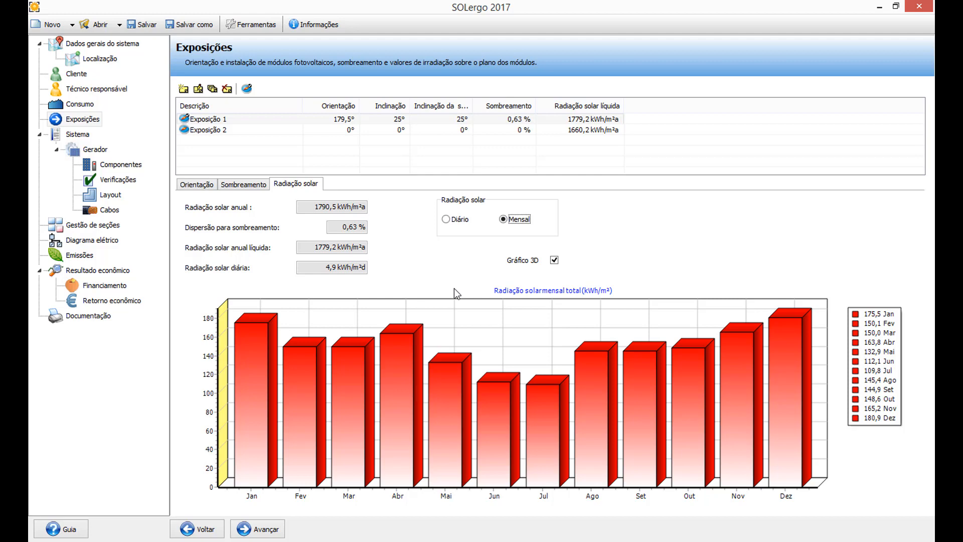
Go to the Sistema page and review the local grid operator, consumer unit and client number in the contract data.
{"action": "left_click", "coordinate": [257, 532]}
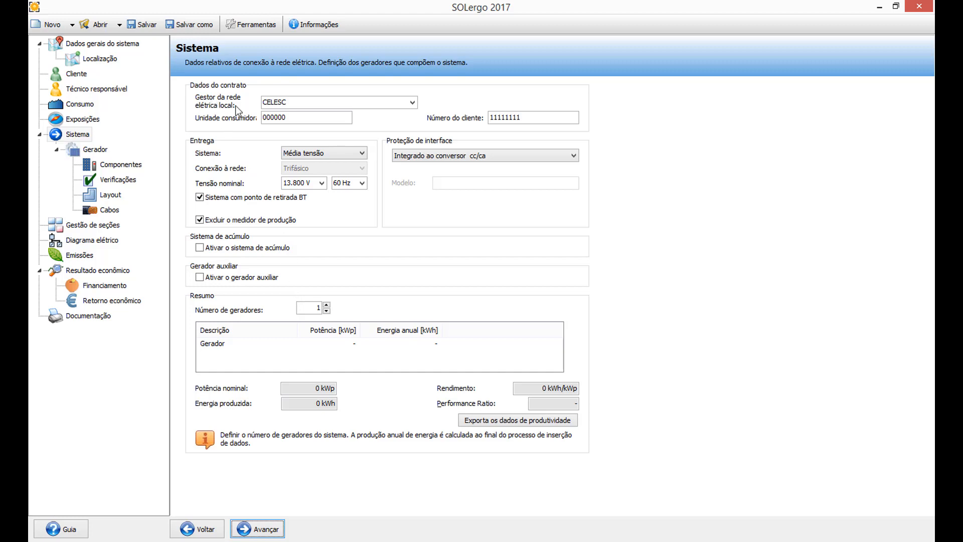
{"action": "left_click", "coordinate": [296, 103]}
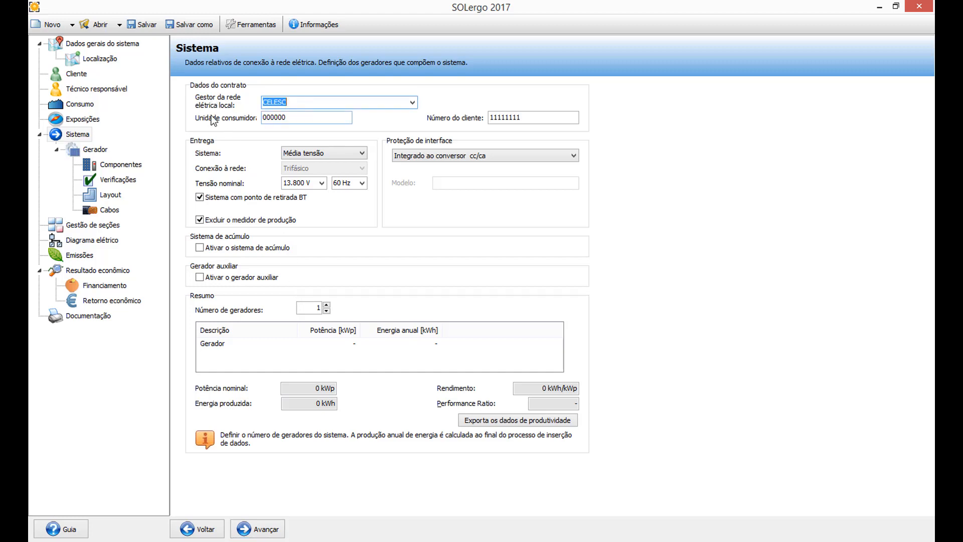
{"action": "left_click", "coordinate": [287, 119]}
{"action": "left_click", "coordinate": [527, 119]}
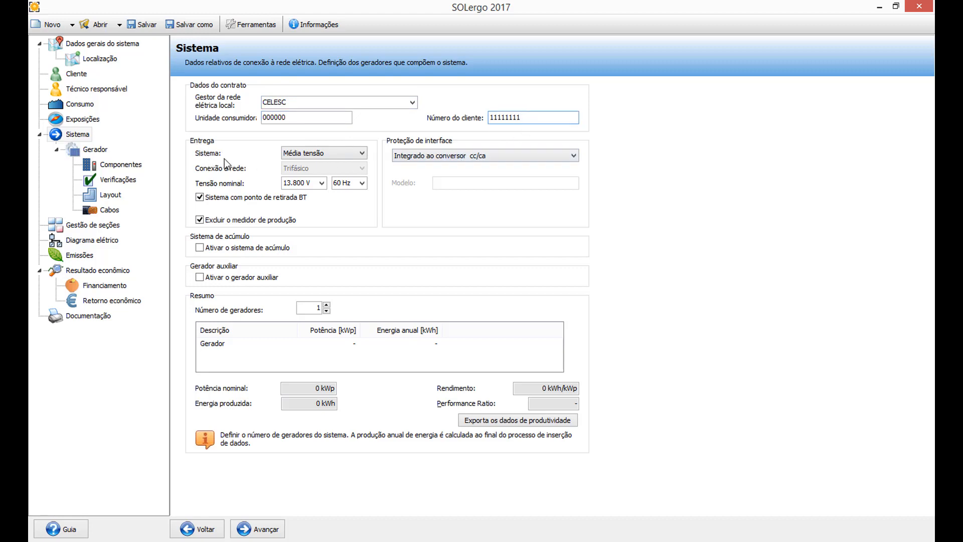
Try a Baixa Tensão supply with a Bifásico (2F + N) grid connection, and return the delivery system to Média tensão.
{"action": "left_click", "coordinate": [305, 157]}
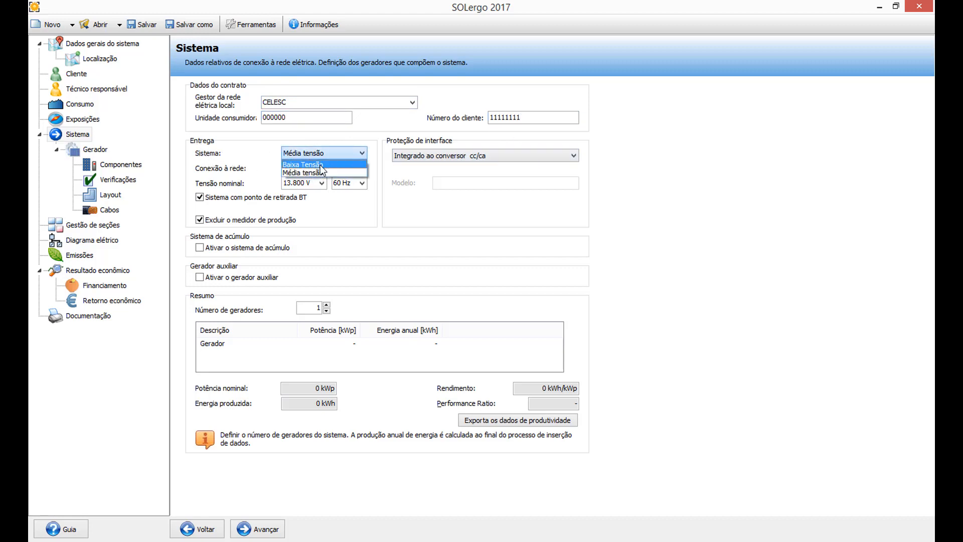
{"action": "left_click", "coordinate": [316, 172]}
{"action": "left_click", "coordinate": [323, 169]}
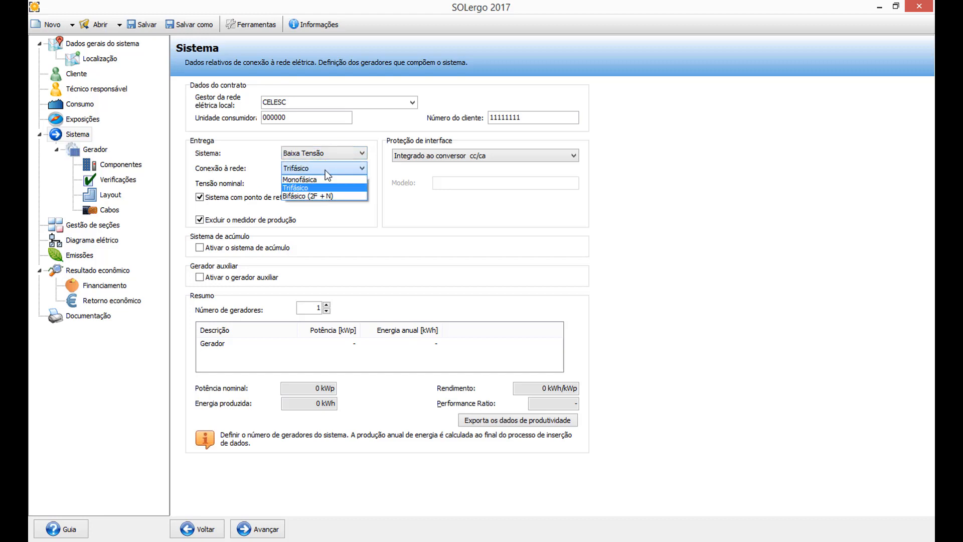
{"action": "left_click", "coordinate": [309, 196]}
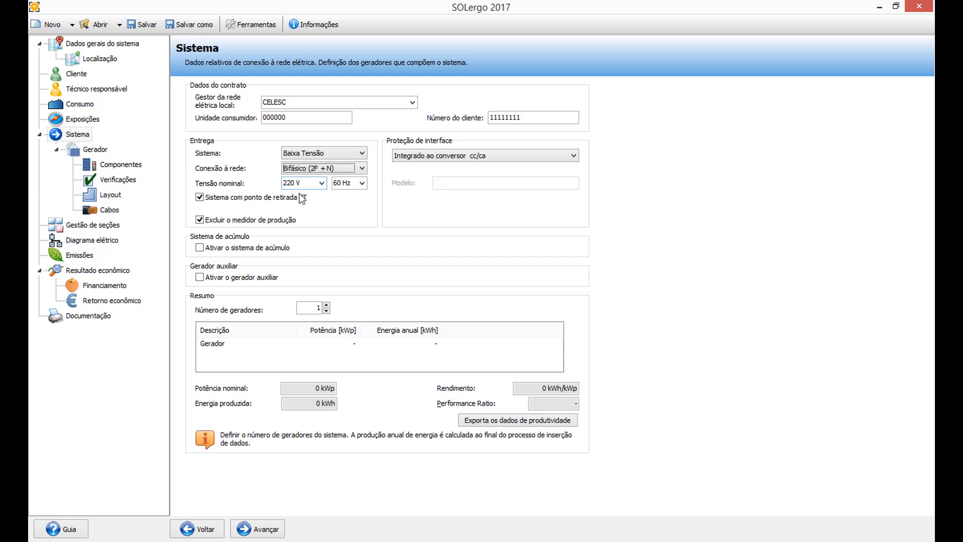
{"action": "left_click", "coordinate": [321, 154]}
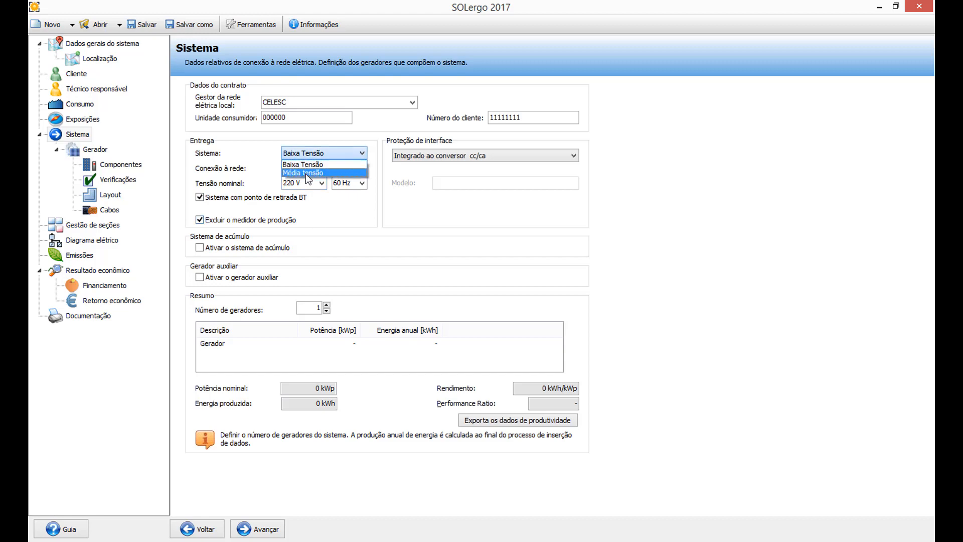
{"action": "left_click", "coordinate": [309, 175]}
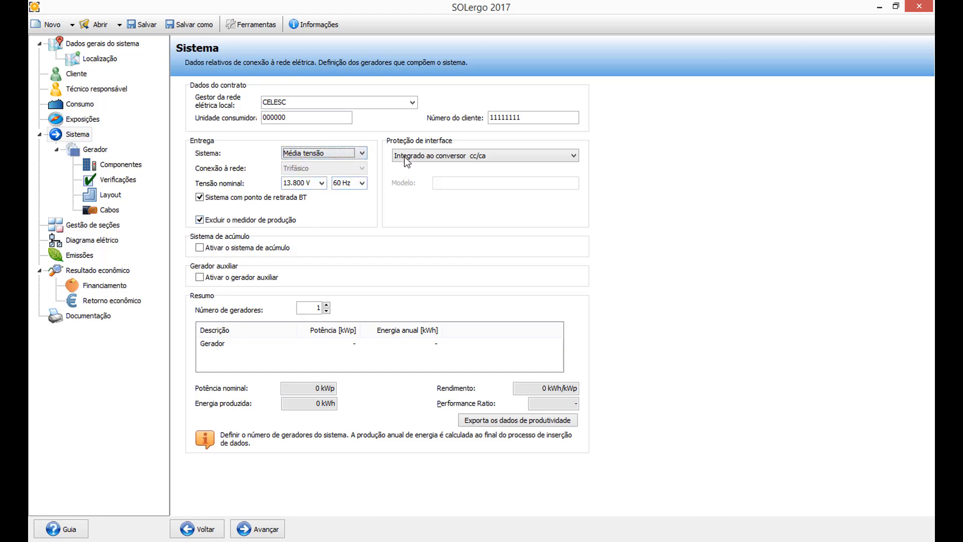
Review the interface protection options and keep Integrado ao conversor cc/ca.
{"action": "left_click", "coordinate": [499, 161]}
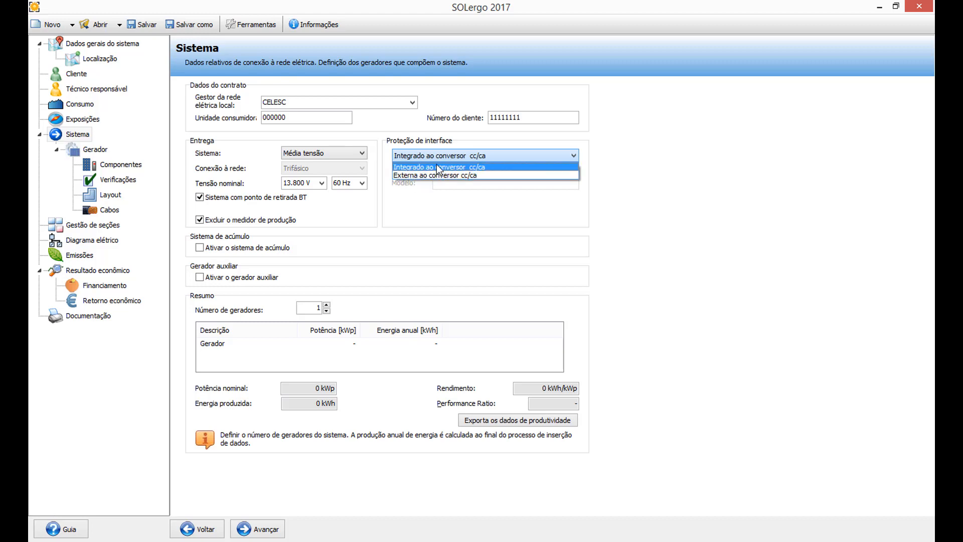
{"action": "left_click", "coordinate": [398, 167]}
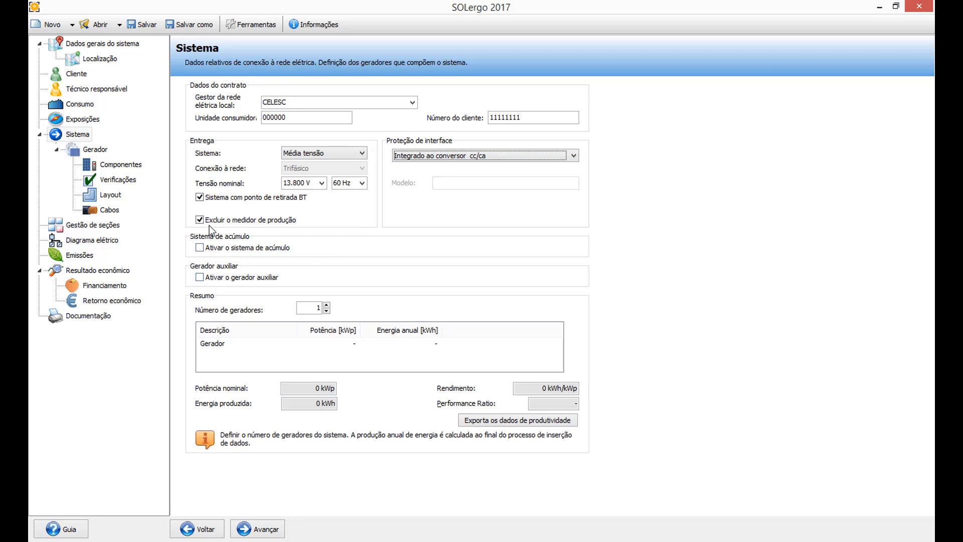
Activate the storage system to inspect its technology types and simulation settings, and deactivate it again.
{"action": "left_click", "coordinate": [217, 249]}
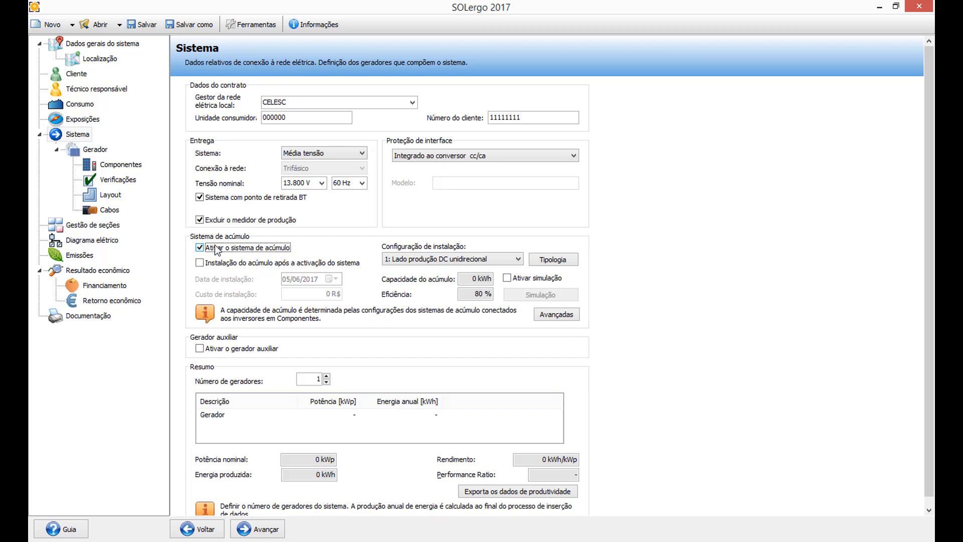
{"action": "left_click", "coordinate": [571, 259]}
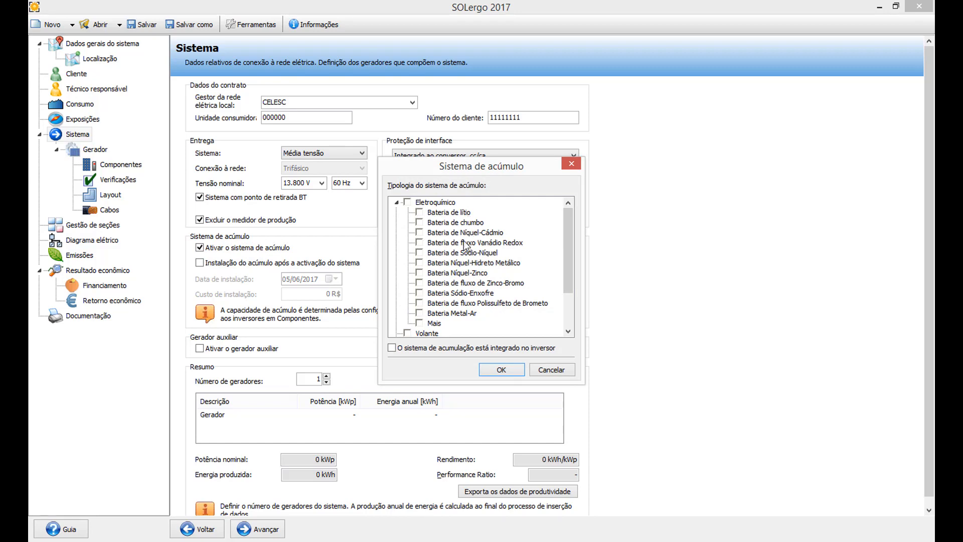
{"action": "left_click", "coordinate": [571, 164]}
{"action": "left_click", "coordinate": [528, 279]}
{"action": "left_click", "coordinate": [526, 297]}
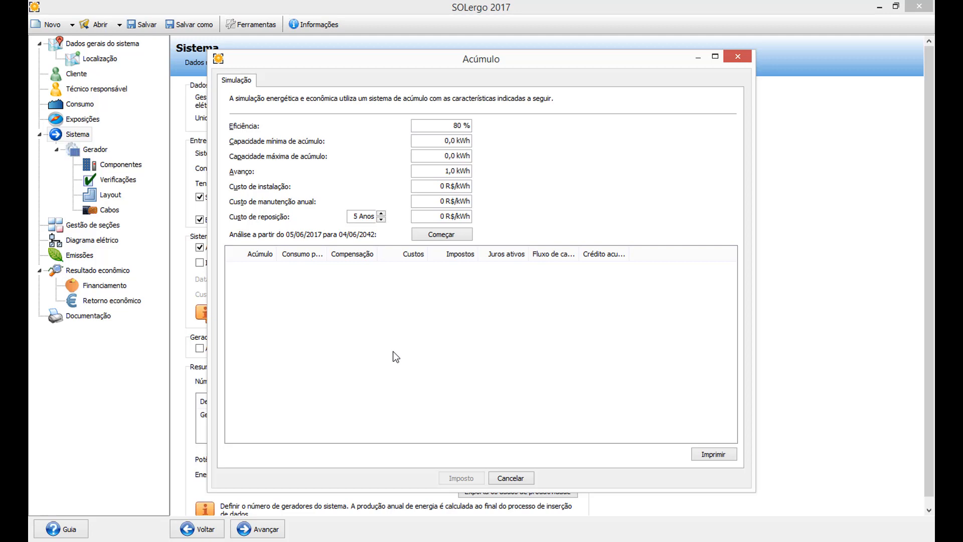
{"action": "left_click", "coordinate": [738, 57]}
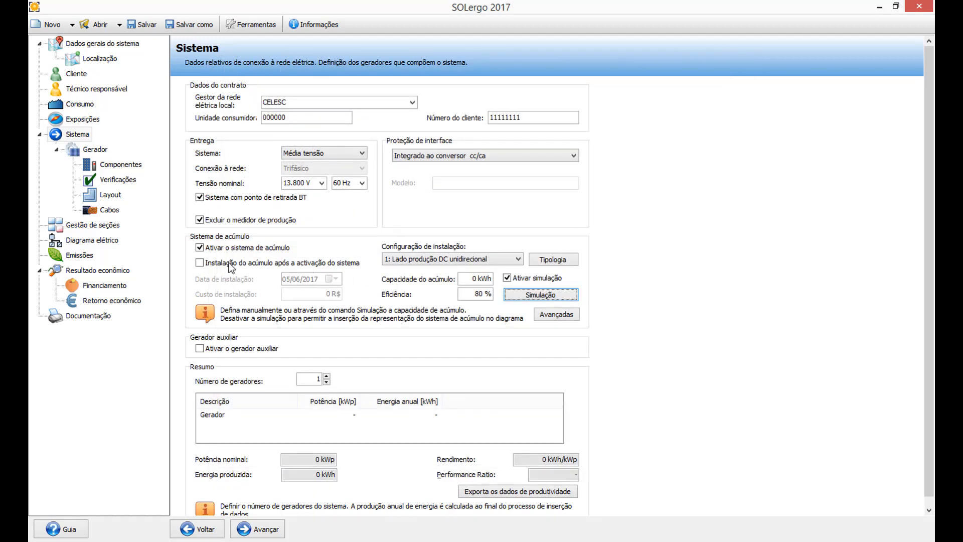
{"action": "left_click", "coordinate": [240, 248]}
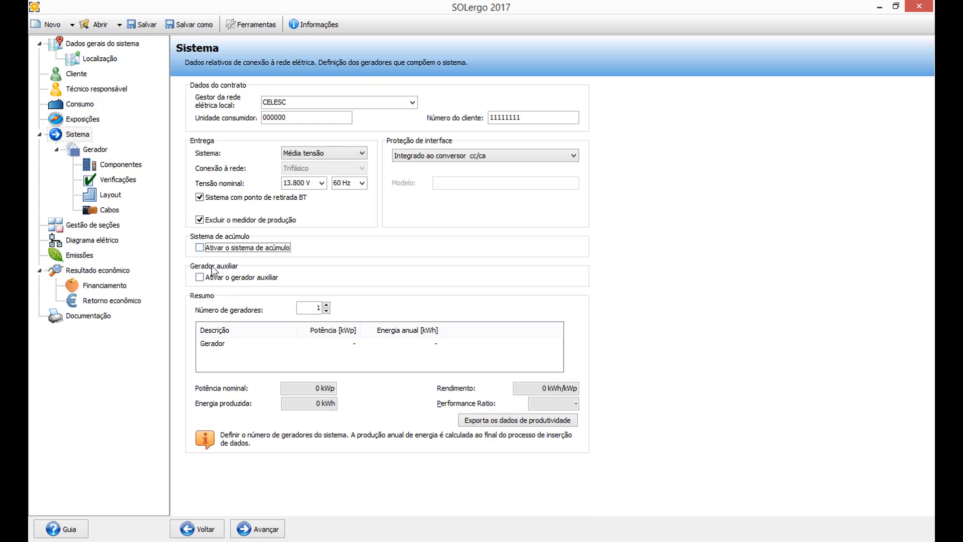
Activate the auxiliary generator and define a simple operating profile that runs it from hour 17 to hour 23.
{"action": "left_click", "coordinate": [210, 278]}
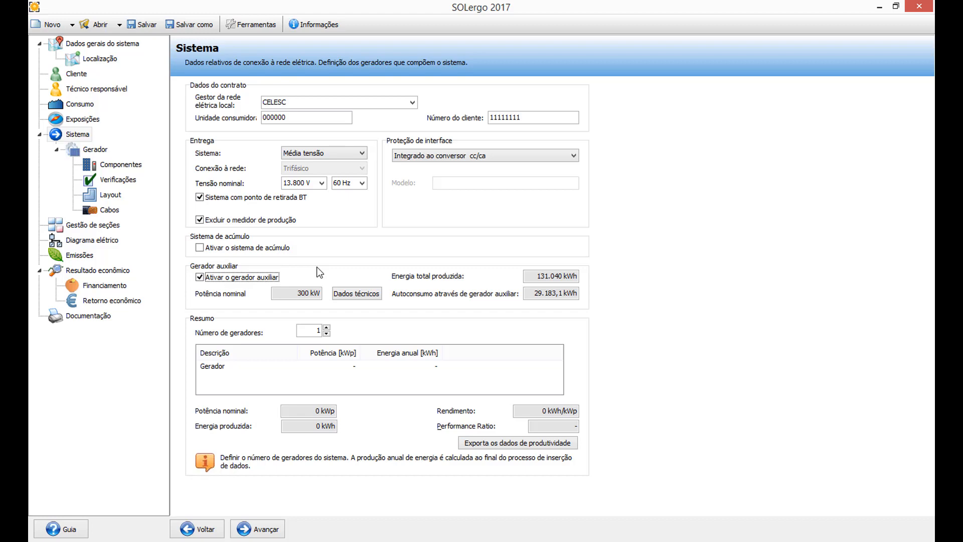
{"action": "left_click", "coordinate": [351, 294]}
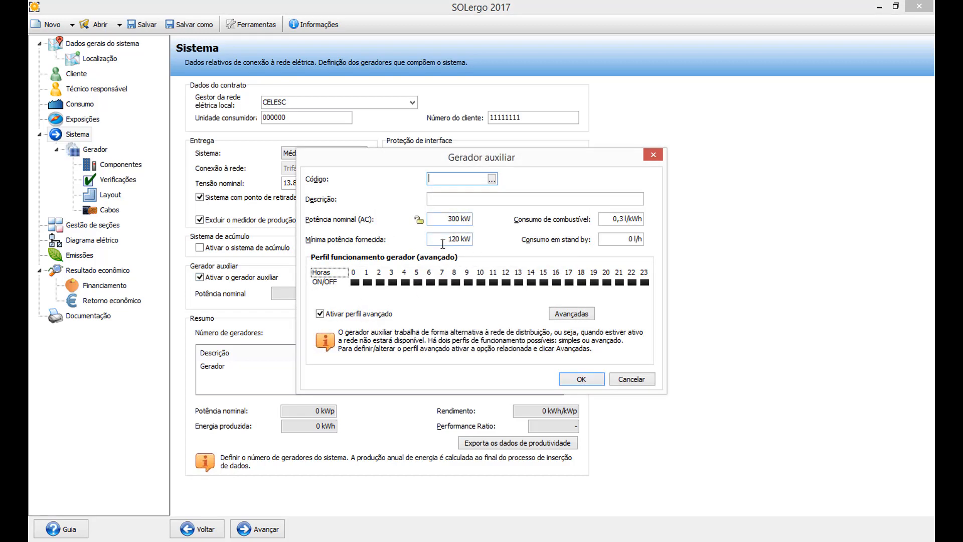
{"action": "left_click", "coordinate": [337, 313]}
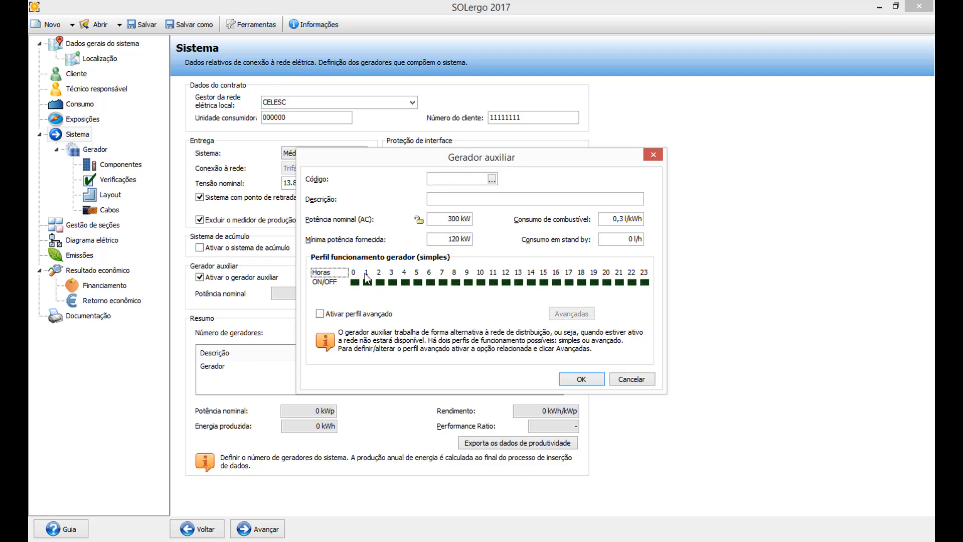
{"action": "left_click_drag", "start_coordinate": [568, 281], "coordinate": [619, 282]}
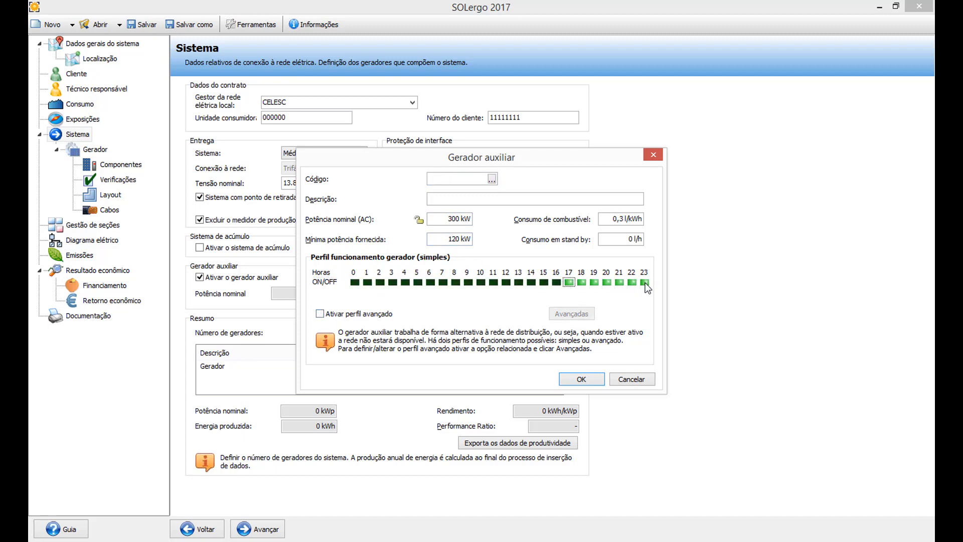
Enable the auxiliary generator's advanced profile and view its weekday and monthly schedule without saving it.
{"action": "left_click", "coordinate": [358, 309]}
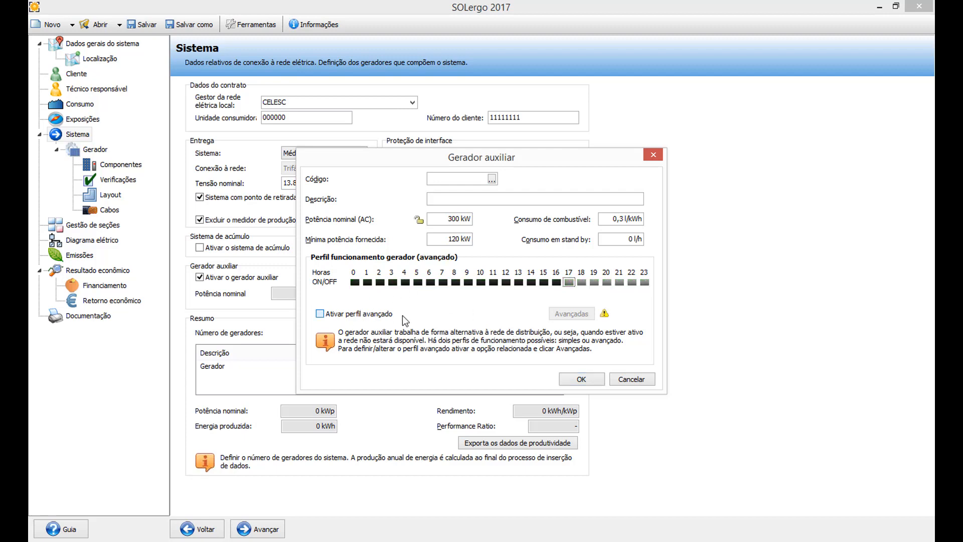
{"action": "left_click", "coordinate": [581, 316]}
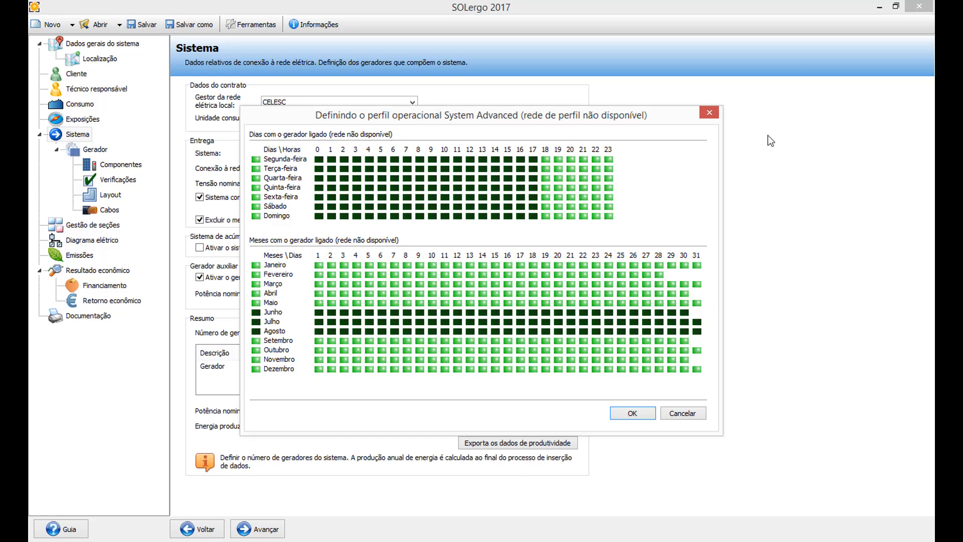
{"action": "left_click", "coordinate": [709, 113]}
{"action": "left_click", "coordinate": [583, 378]}
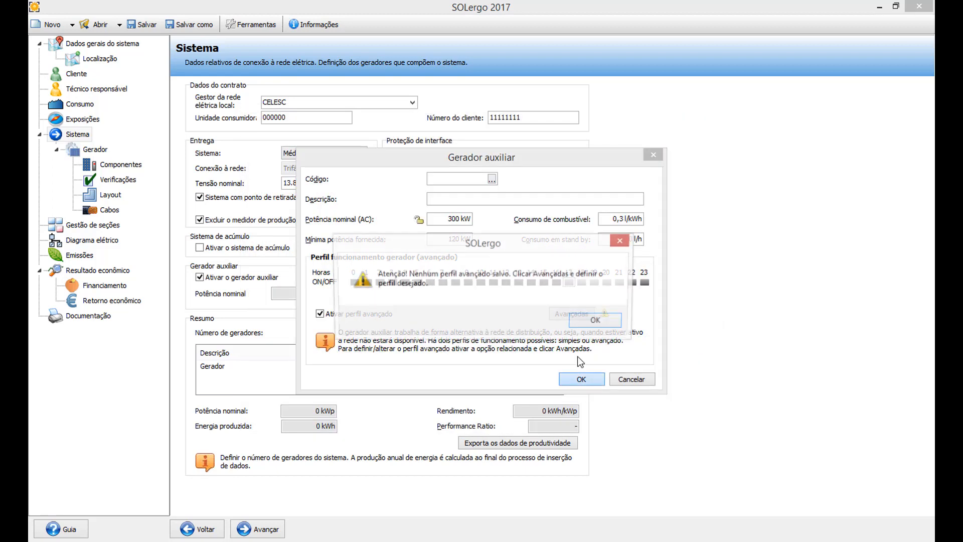
{"action": "left_click", "coordinate": [607, 323]}
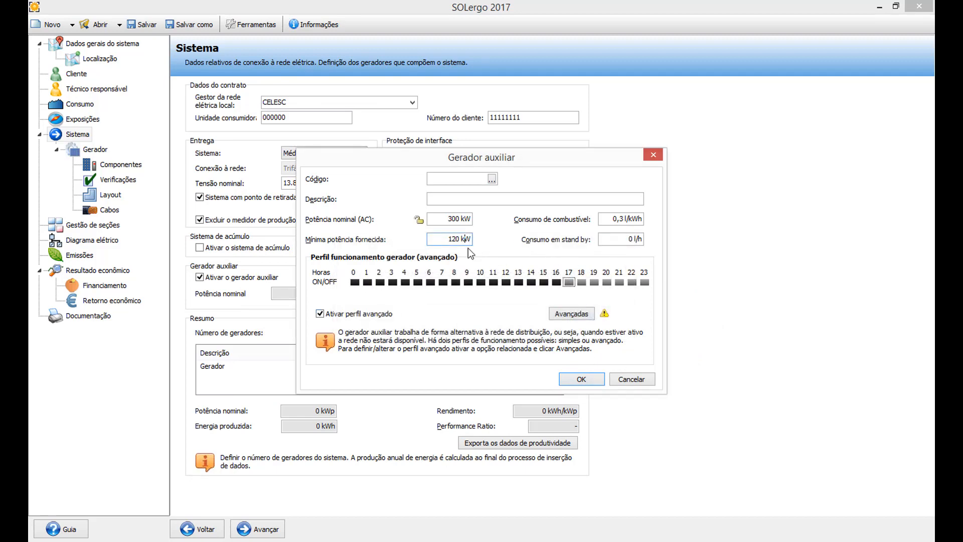
Disable the advanced profile, accept the auxiliary generator's technical data, and deactivate the auxiliary generator.
{"action": "left_click", "coordinate": [381, 315]}
{"action": "left_click", "coordinate": [591, 379]}
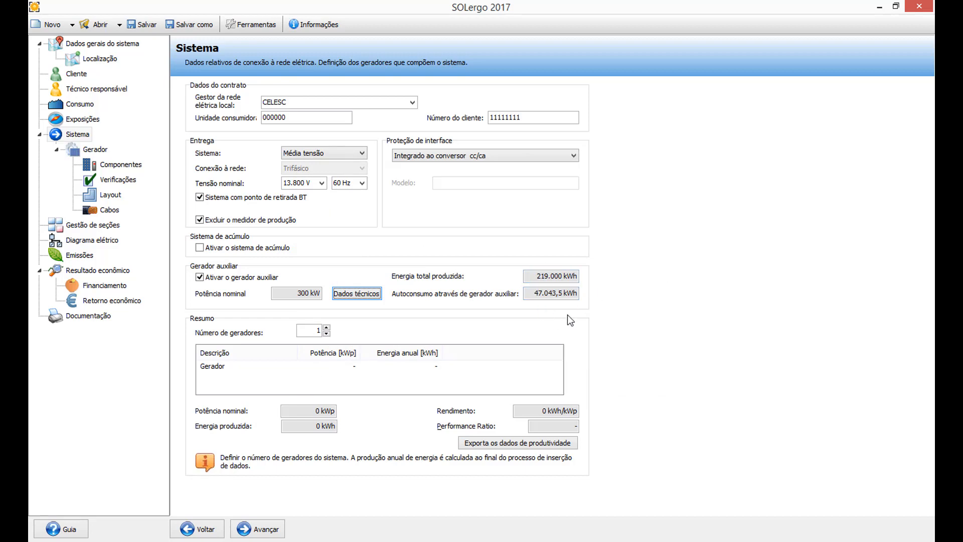
{"action": "left_click", "coordinate": [273, 279]}
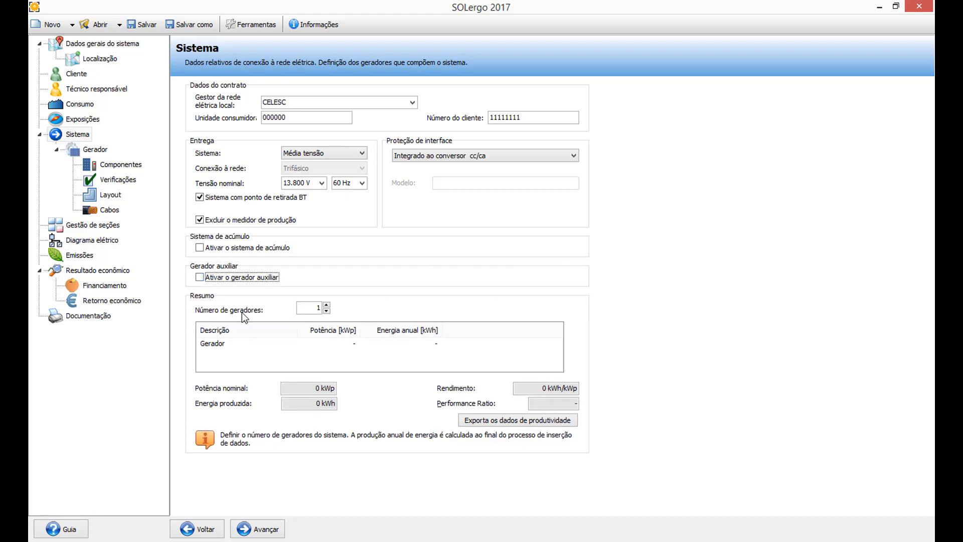
Keep a single generator and advance past the Gerador description to the Componentes page.
{"action": "double_click", "coordinate": [317, 308]}
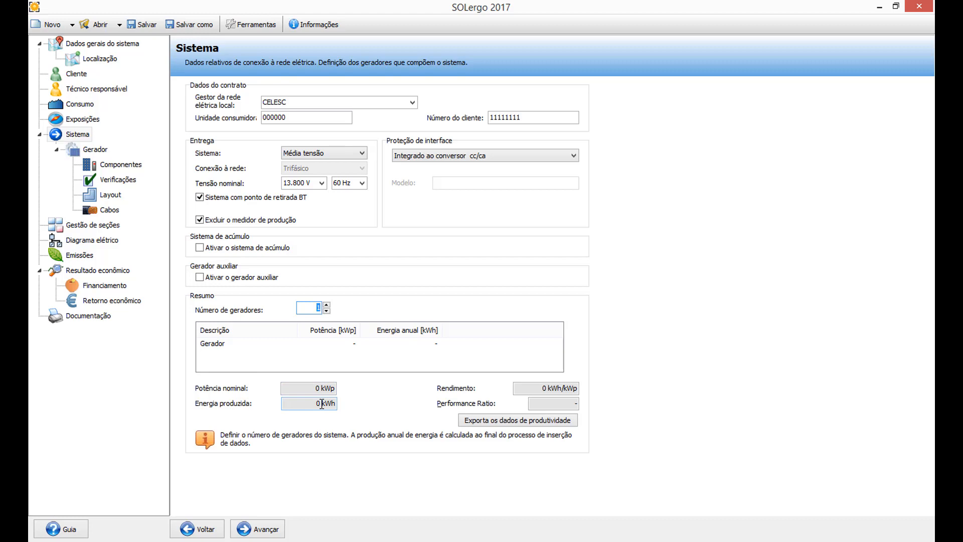
{"action": "left_click", "coordinate": [267, 531]}
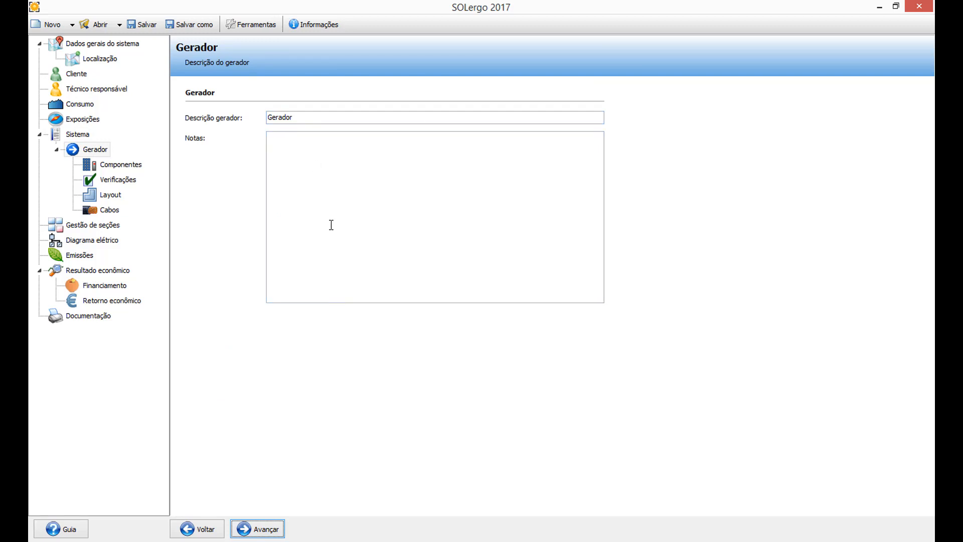
{"action": "left_click", "coordinate": [273, 530]}
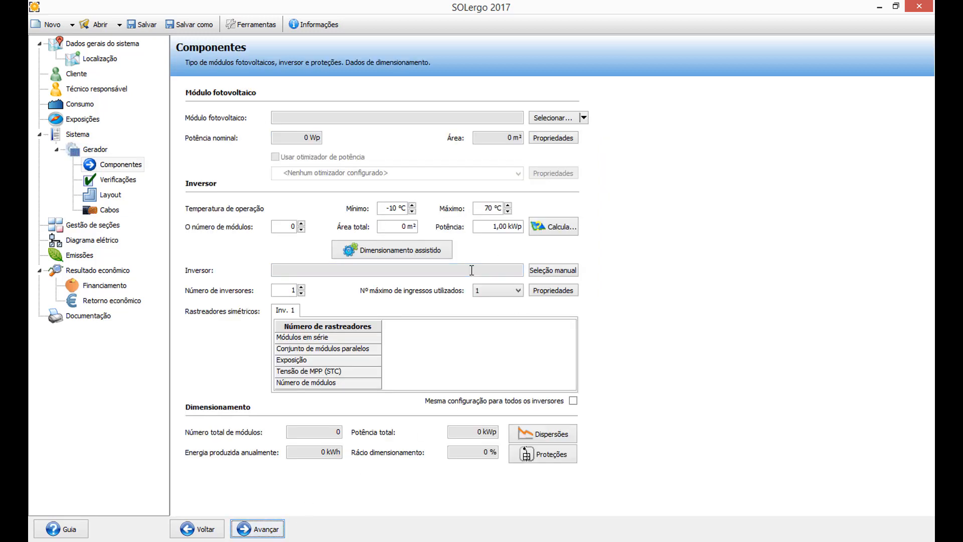
Open the optimized system power calculation and review its annual consumption, consumption increase, net solar radiation and performance ratio.
{"action": "left_click", "coordinate": [555, 227]}
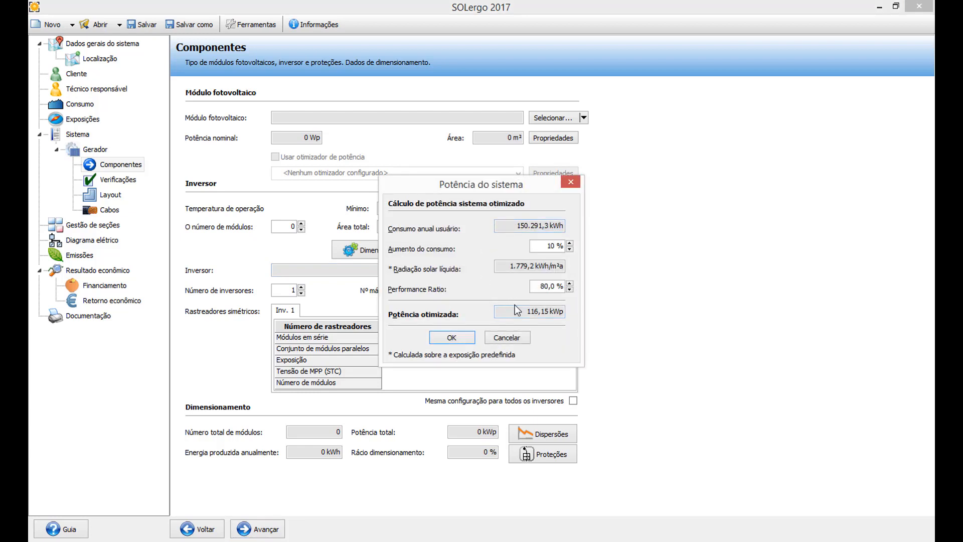
{"action": "left_click_drag", "start_coordinate": [515, 226], "coordinate": [566, 234]}
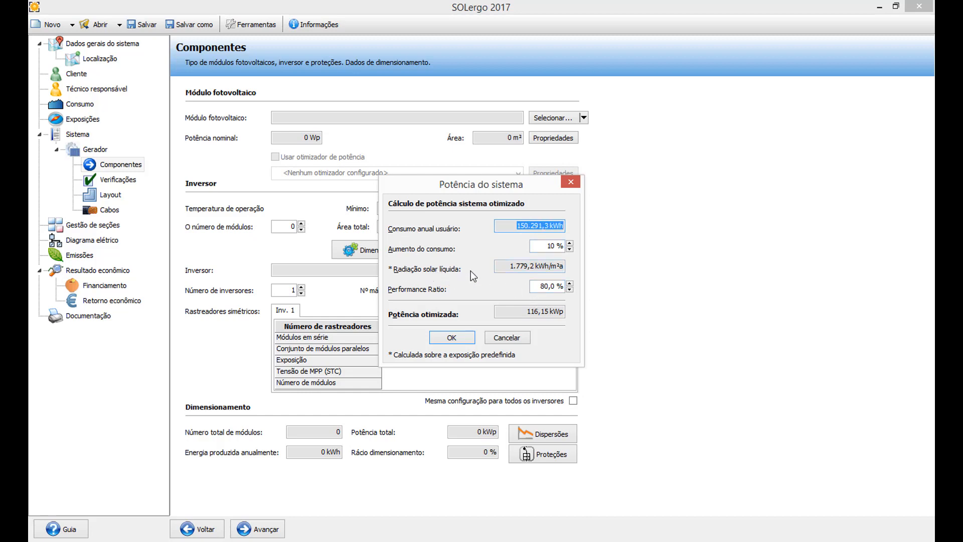
{"action": "left_click_drag", "start_coordinate": [503, 266], "coordinate": [564, 267]}
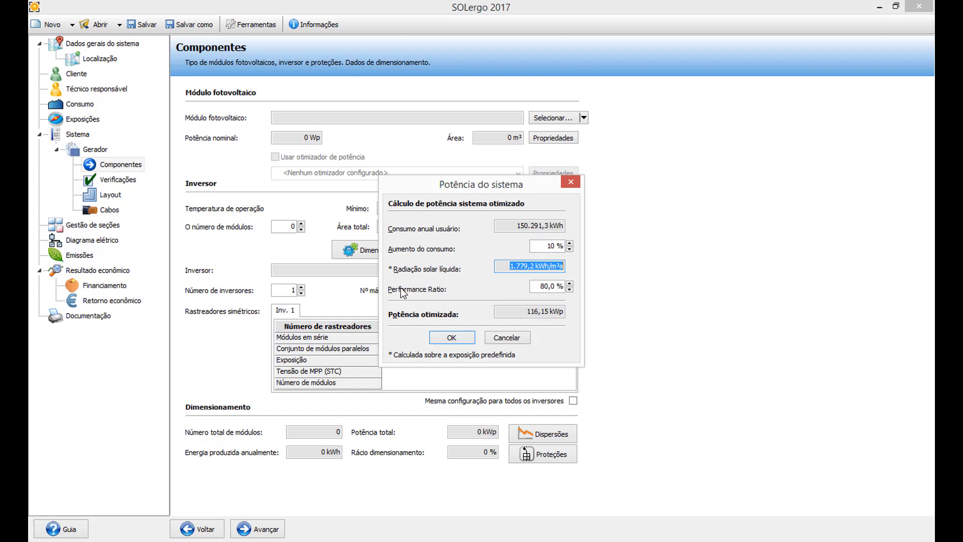
{"action": "left_click_drag", "start_coordinate": [536, 288], "coordinate": [561, 289]}
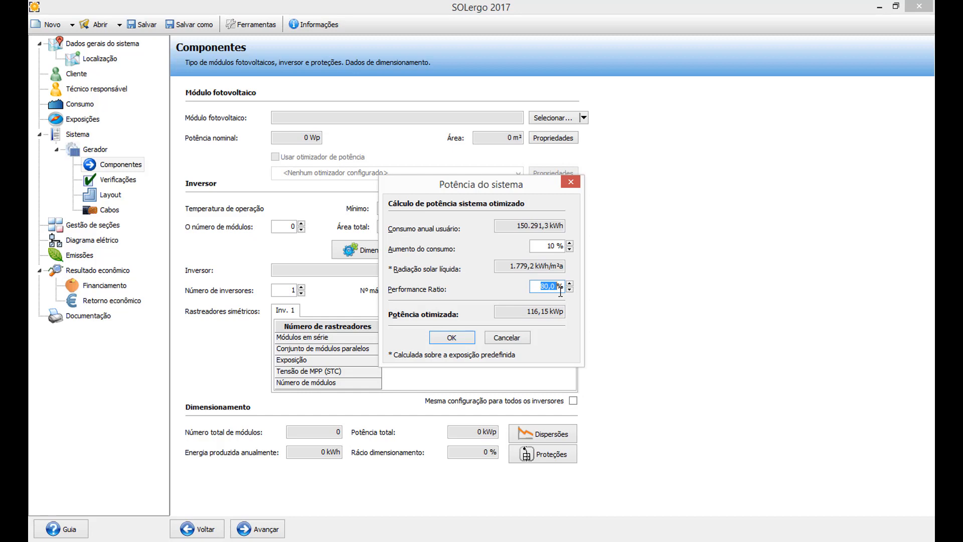
{"action": "left_click_drag", "start_coordinate": [536, 248], "coordinate": [563, 249]}
{"action": "left_click_drag", "start_coordinate": [519, 224], "coordinate": [554, 253]}
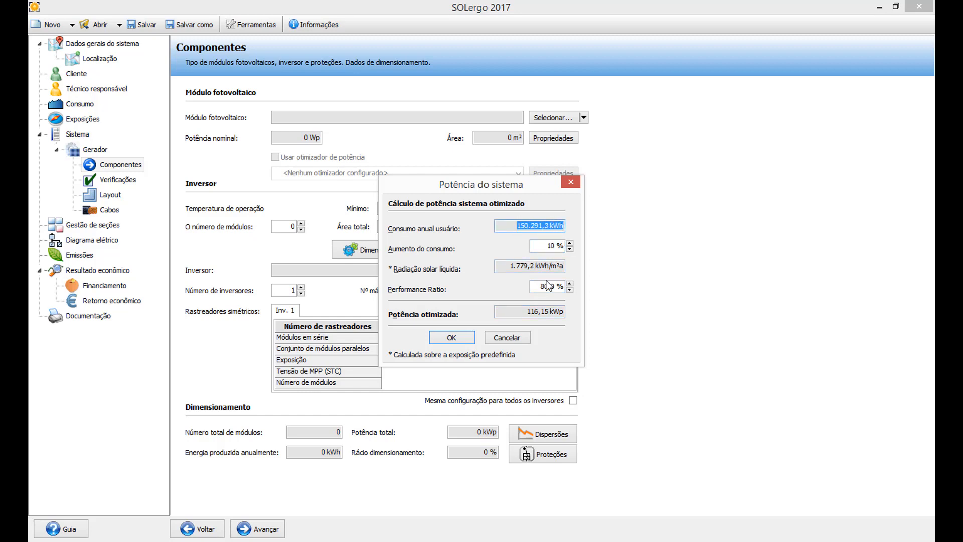
Set the consumption increase to -50 % and apply the resulting optimized power to the generator.
{"action": "left_click", "coordinate": [558, 245]}
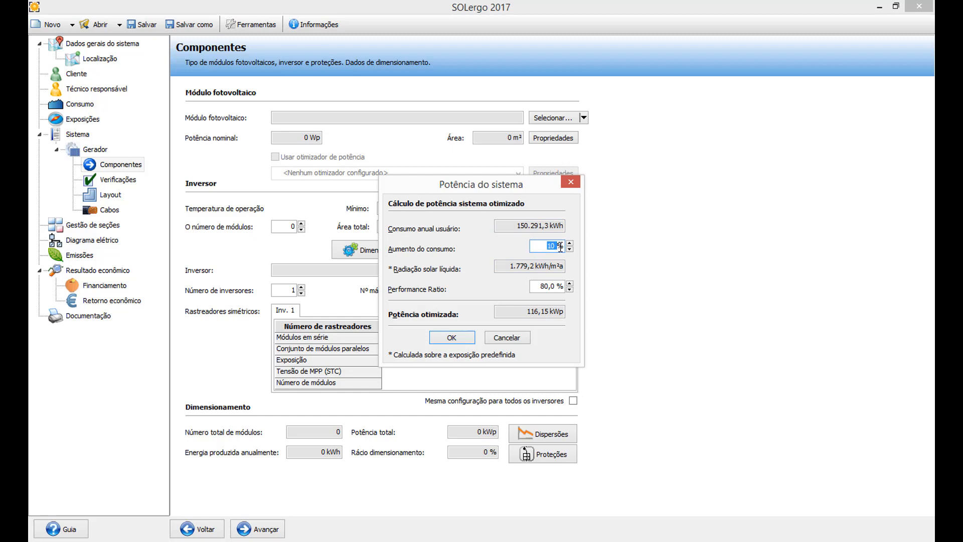
{"action": "type", "text": "-50"}
{"action": "left_click_drag", "start_coordinate": [519, 224], "coordinate": [566, 239]}
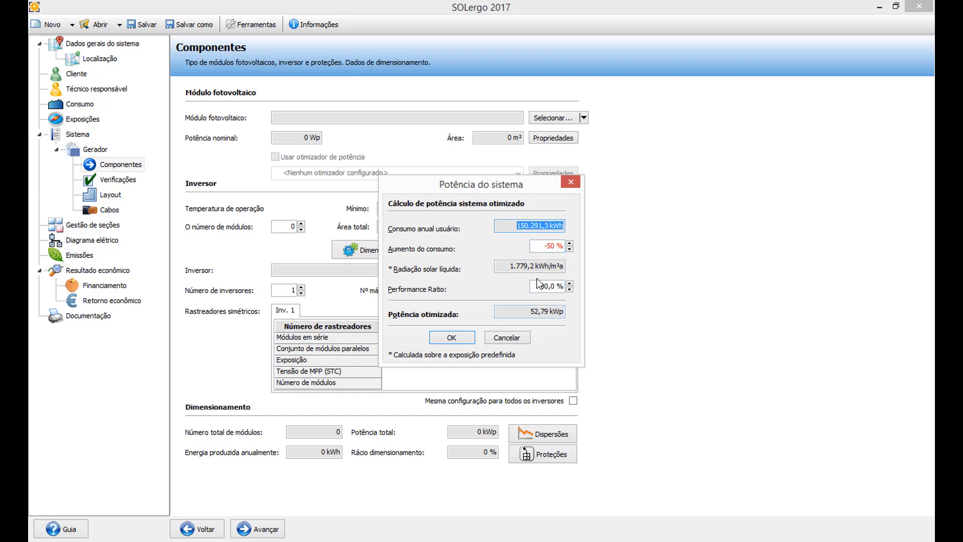
{"action": "left_click", "coordinate": [539, 246]}
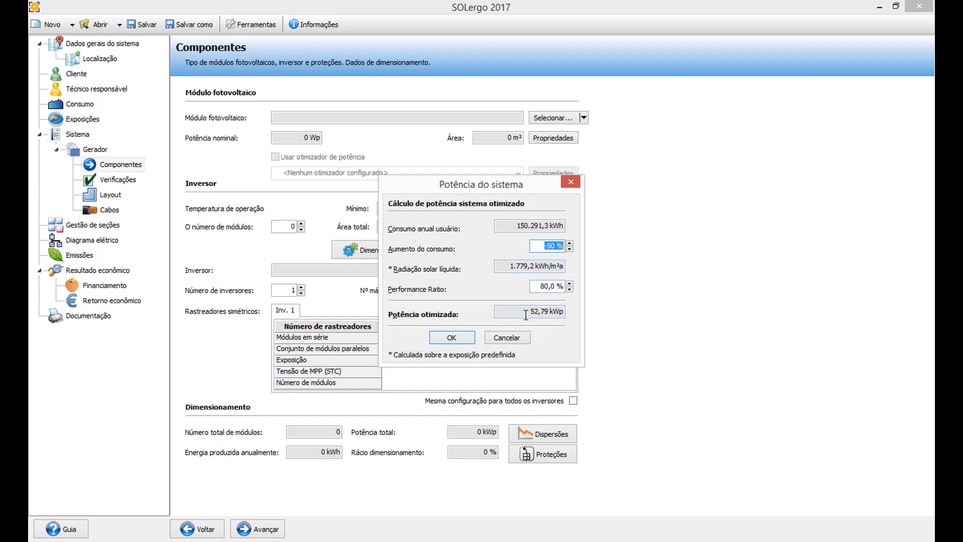
{"action": "left_click_drag", "start_coordinate": [525, 315], "coordinate": [558, 317]}
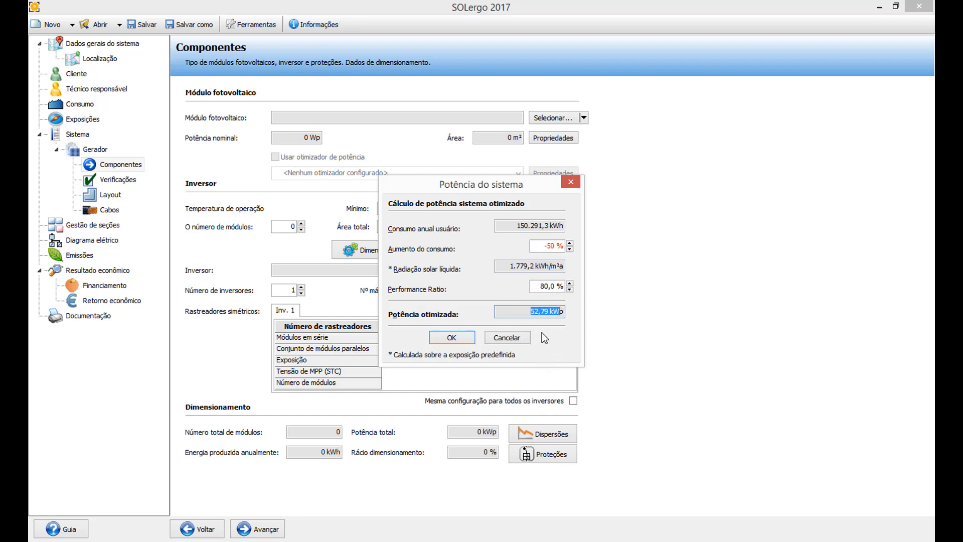
{"action": "left_click", "coordinate": [451, 338]}
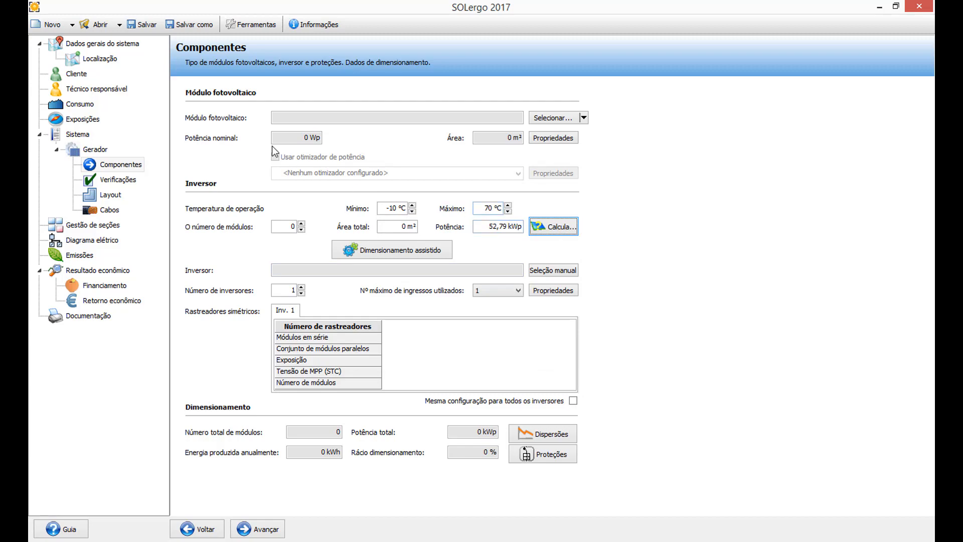
Open a blank module entry in the photovoltaic module catalogue, view its electrical and geometric characteristics, and close it without saving.
{"action": "left_click", "coordinate": [543, 116]}
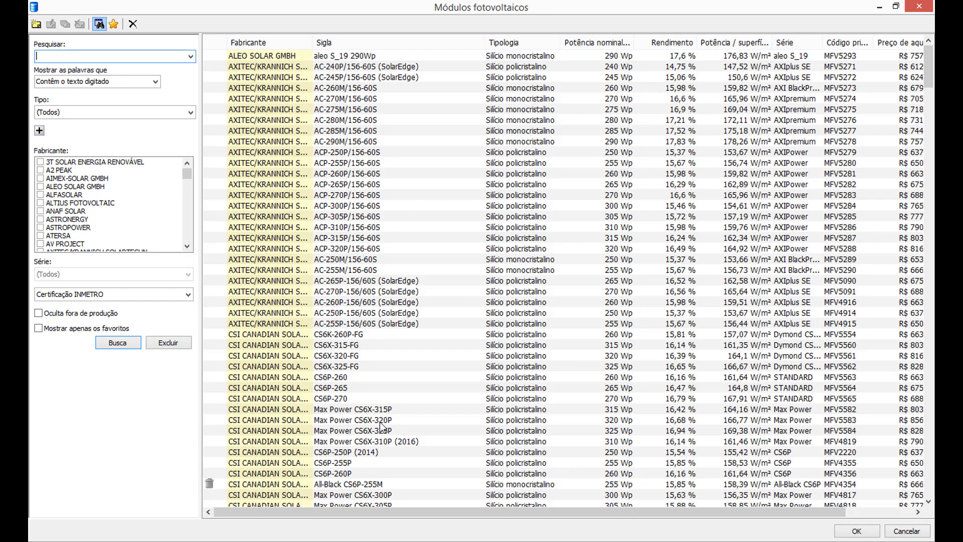
{"action": "left_click", "coordinate": [36, 24]}
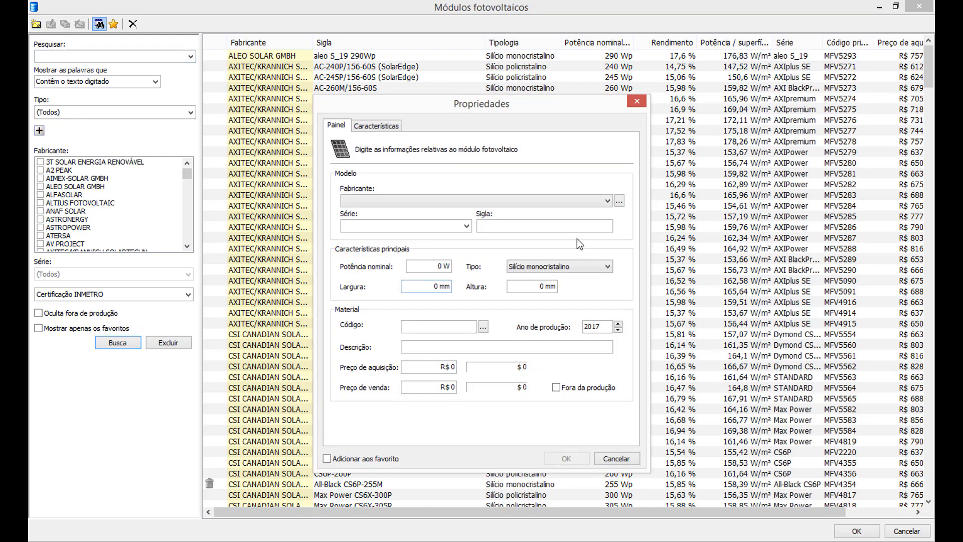
{"action": "left_click", "coordinate": [399, 125]}
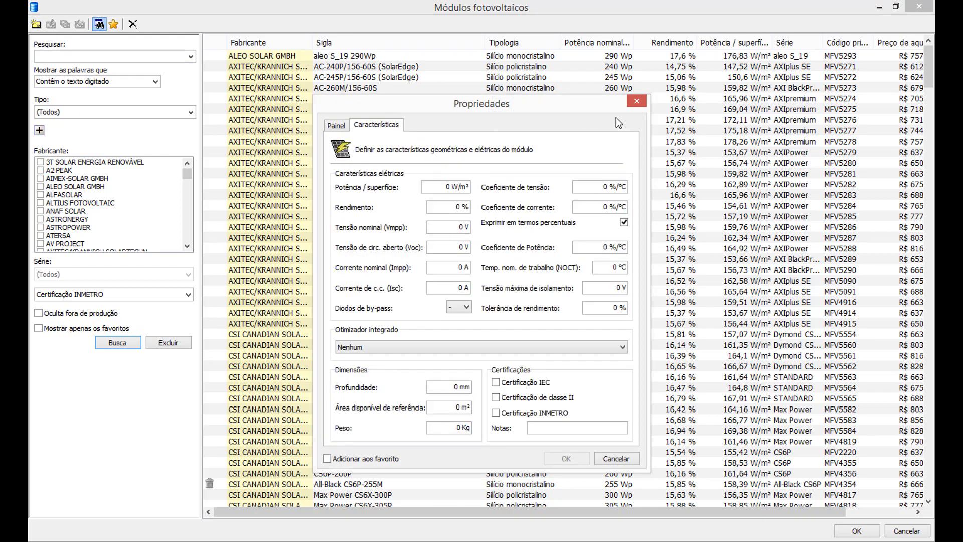
{"action": "left_click", "coordinate": [636, 101]}
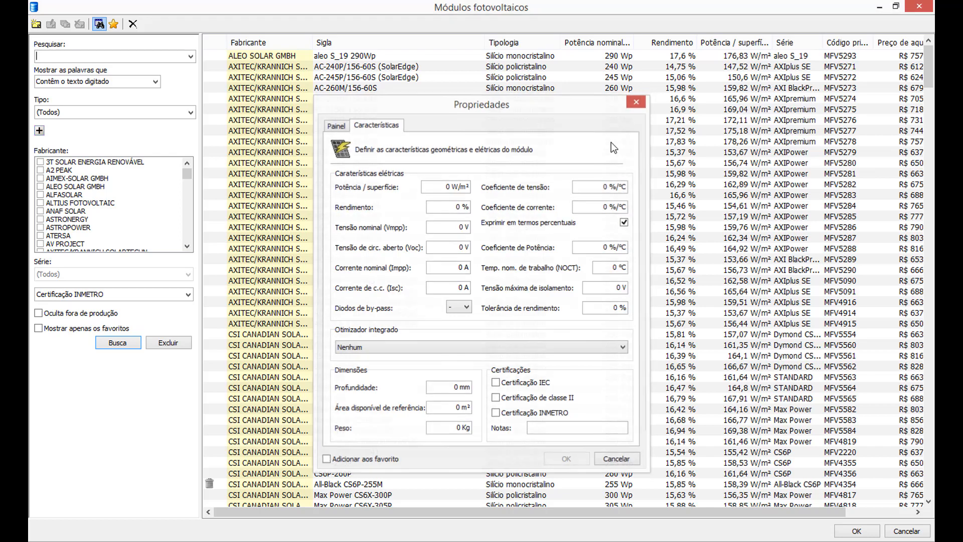
Inspect the catalogue entry of the CSI Canadian Solar CS6X-320-FG module and assign that module to the generator.
{"action": "right_click", "coordinate": [348, 355]}
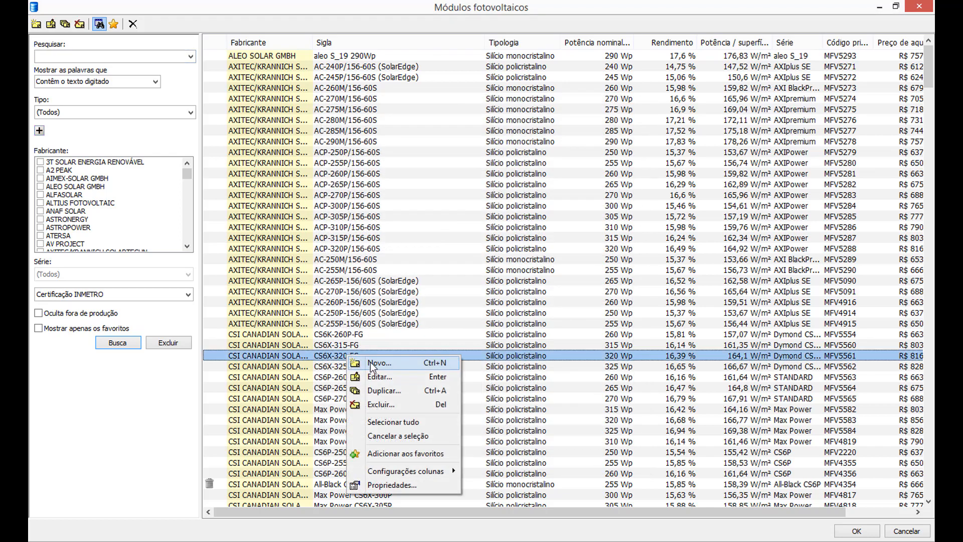
{"action": "left_click", "coordinate": [378, 375]}
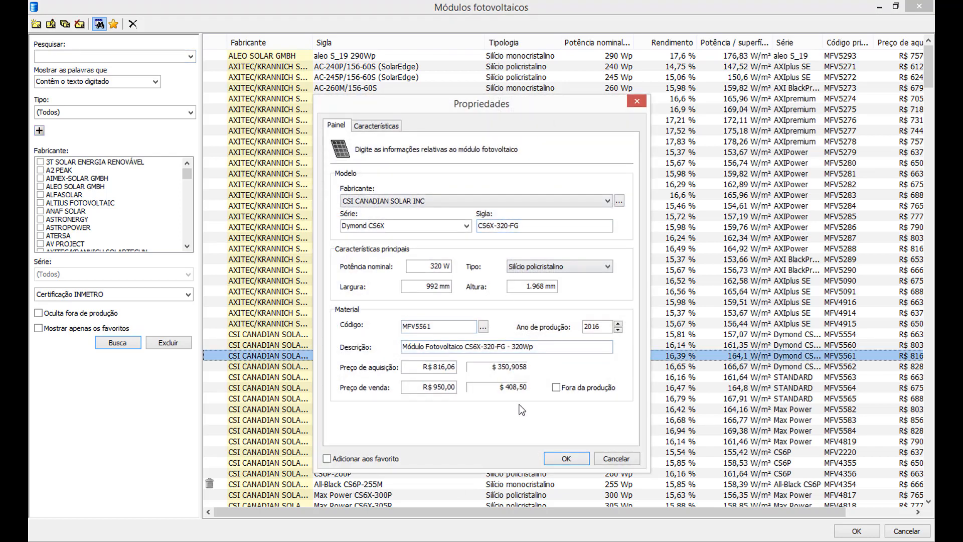
{"action": "left_click", "coordinate": [643, 101]}
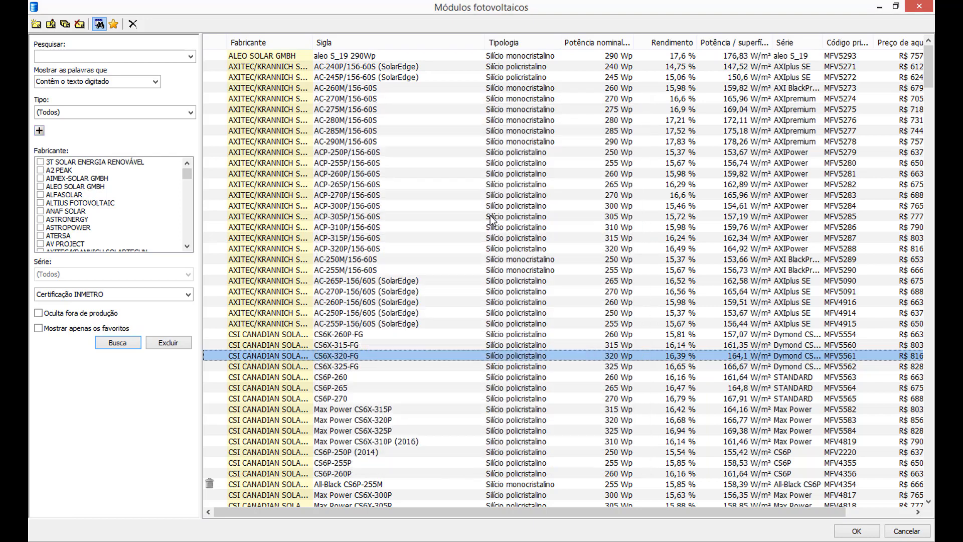
{"action": "left_click", "coordinate": [856, 531]}
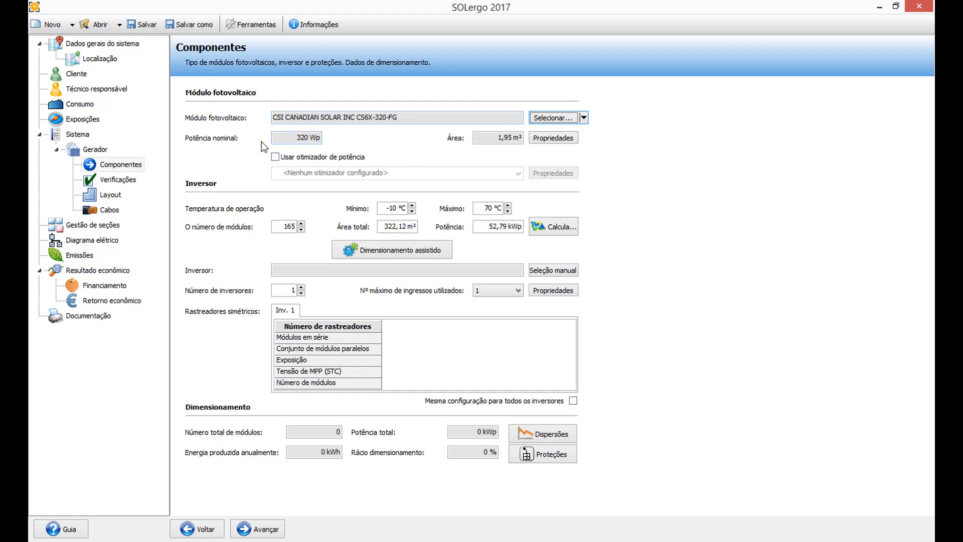
View the selected module's technical data sheet and check the number of modules proposed for the generator.
{"action": "left_click", "coordinate": [553, 139]}
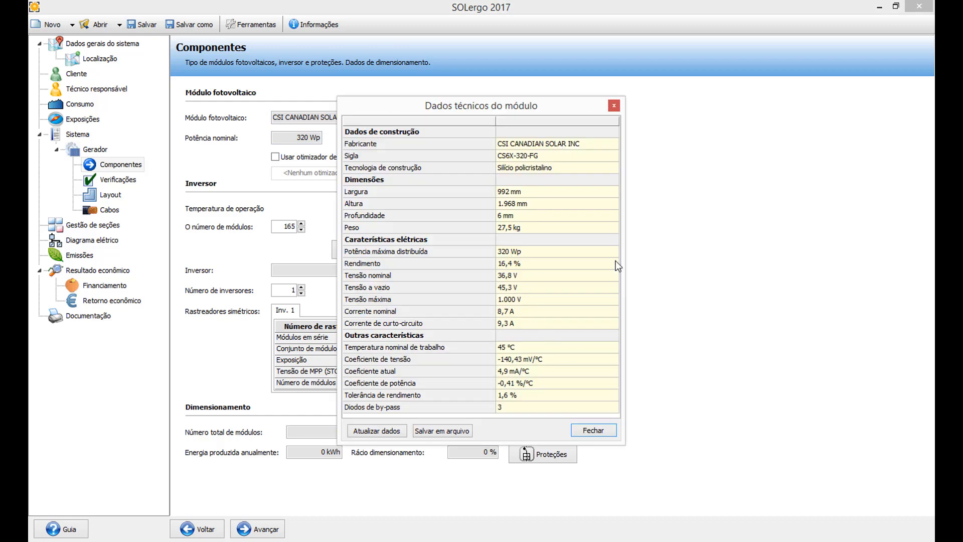
{"action": "left_click", "coordinate": [592, 429]}
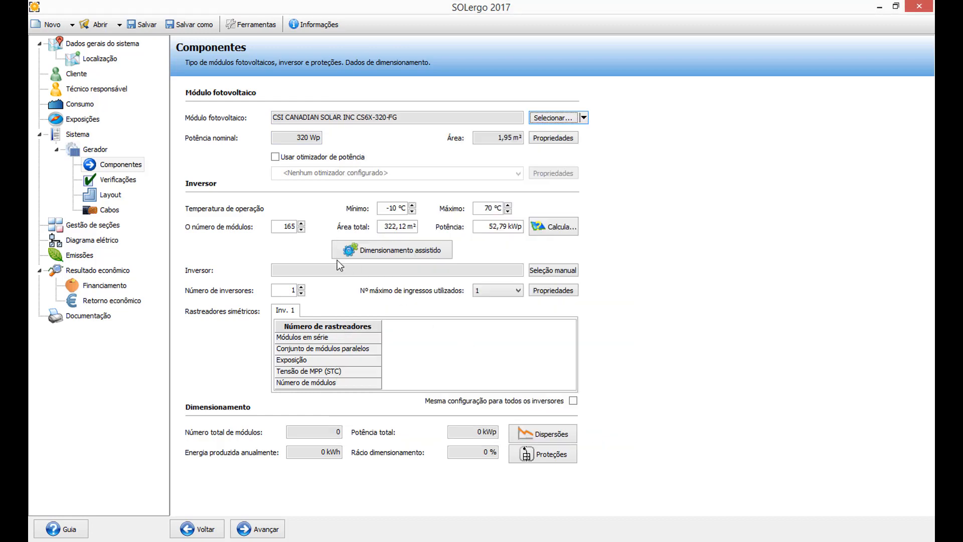
{"action": "left_click_drag", "start_coordinate": [275, 226], "coordinate": [297, 229]}
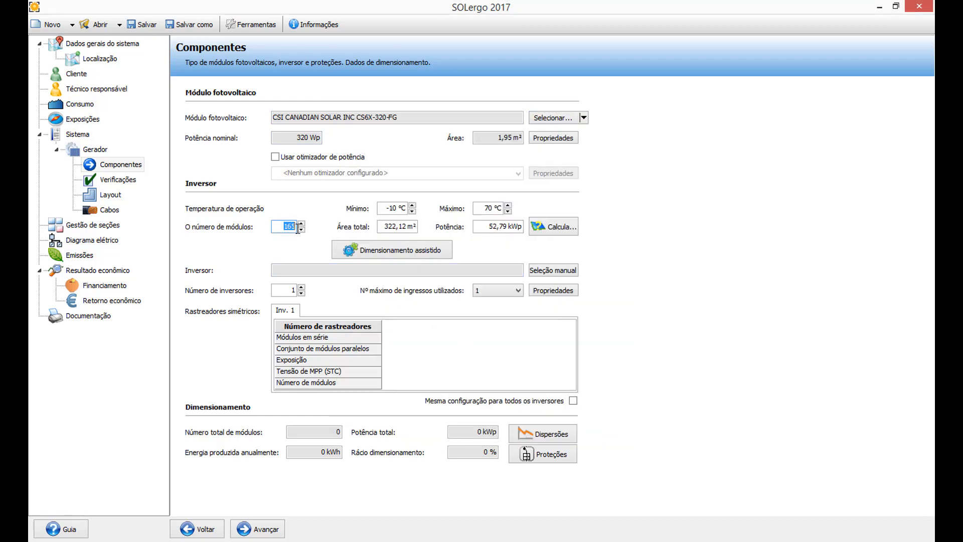
Set the generator's total area to 150 m² and check the resulting power.
{"action": "left_click_drag", "start_coordinate": [381, 227], "coordinate": [419, 227]}
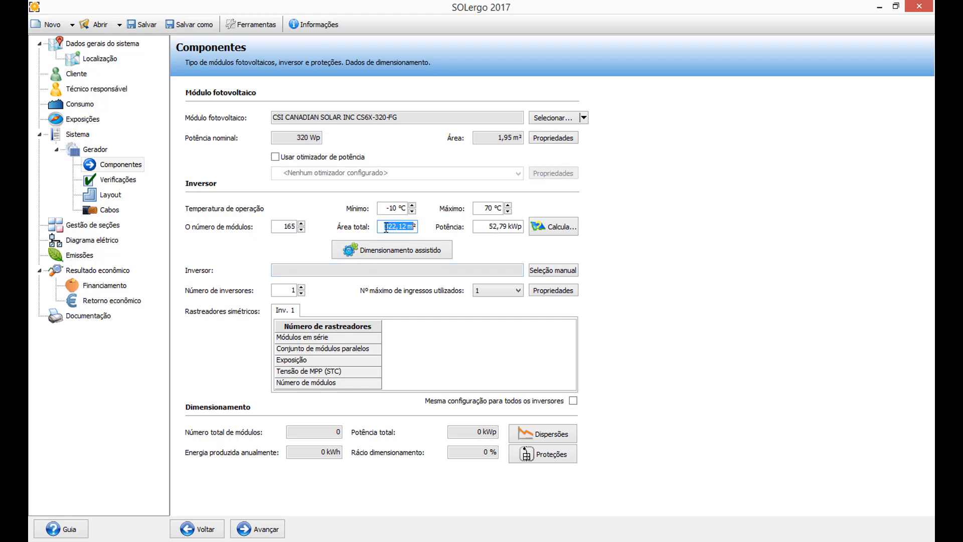
{"action": "left_click_drag", "start_coordinate": [383, 227], "coordinate": [407, 227]}
{"action": "type", "text": "150"}
{"action": "left_click_drag", "start_coordinate": [489, 227], "coordinate": [496, 227]}
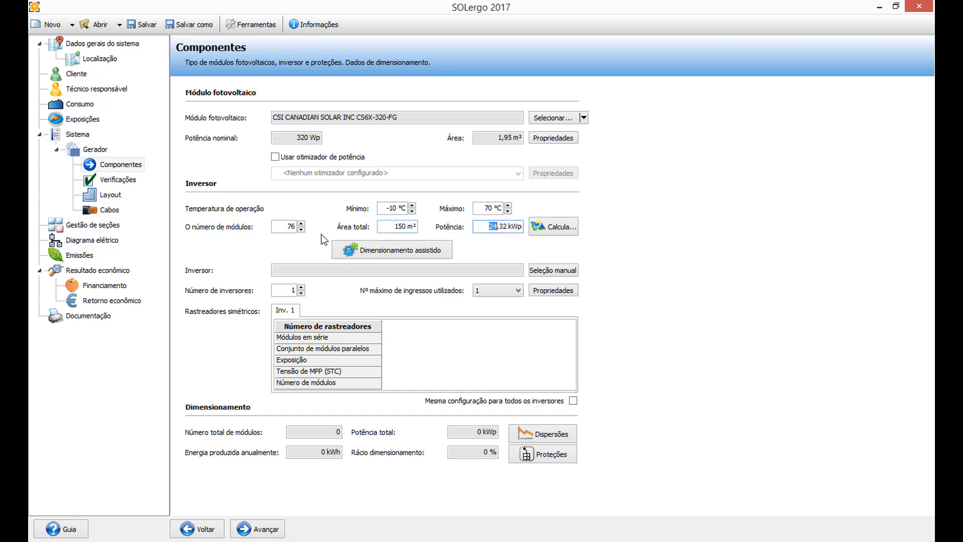
Set the generator's number of modules to 165.
{"action": "left_click", "coordinate": [287, 226]}
{"action": "left_click", "coordinate": [303, 224]}
{"action": "left_click", "coordinate": [302, 224]}
{"action": "left_click", "coordinate": [303, 223]}
{"action": "left_click", "coordinate": [303, 223]}
{"action": "left_click_drag", "start_coordinate": [280, 229], "coordinate": [311, 229]}
{"action": "type", "text": "165"}
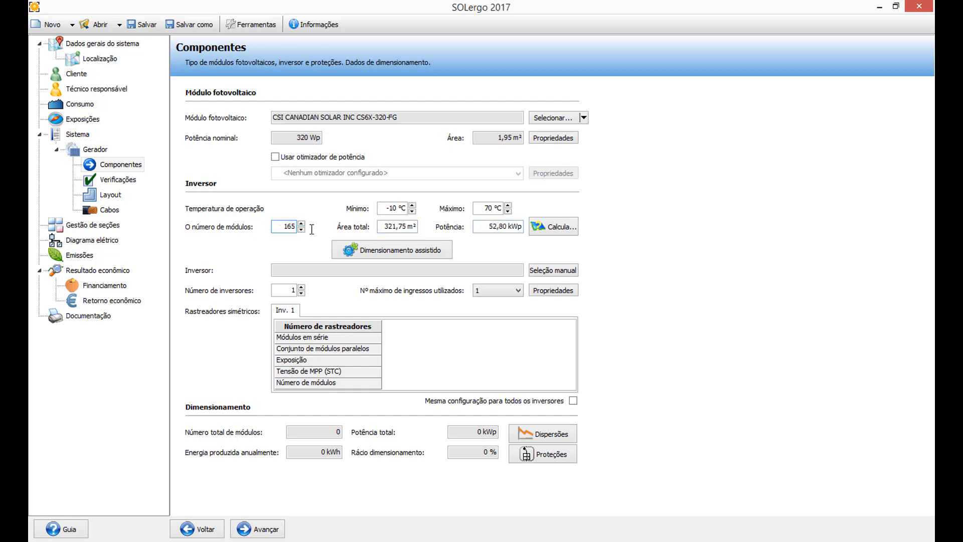
{"action": "left_click", "coordinate": [346, 267]}
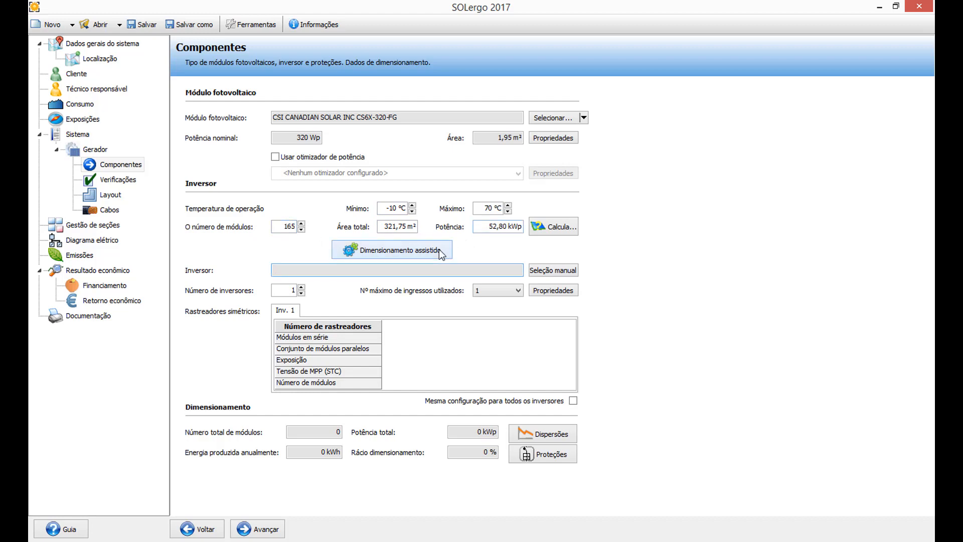
Start the assisted inverter sizing and filter the available models to a single inverter made by ABB Spa.
{"action": "left_click", "coordinate": [394, 251]}
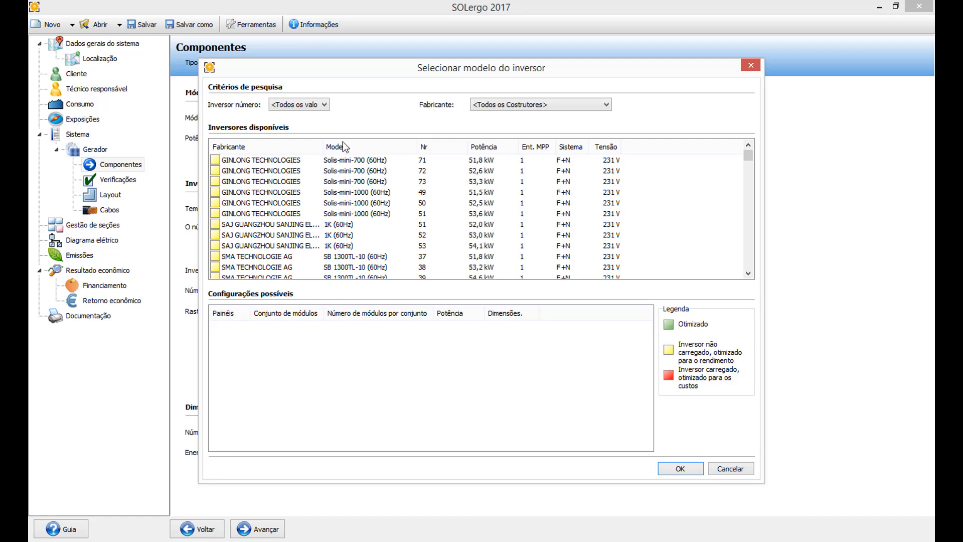
{"action": "left_click", "coordinate": [315, 105]}
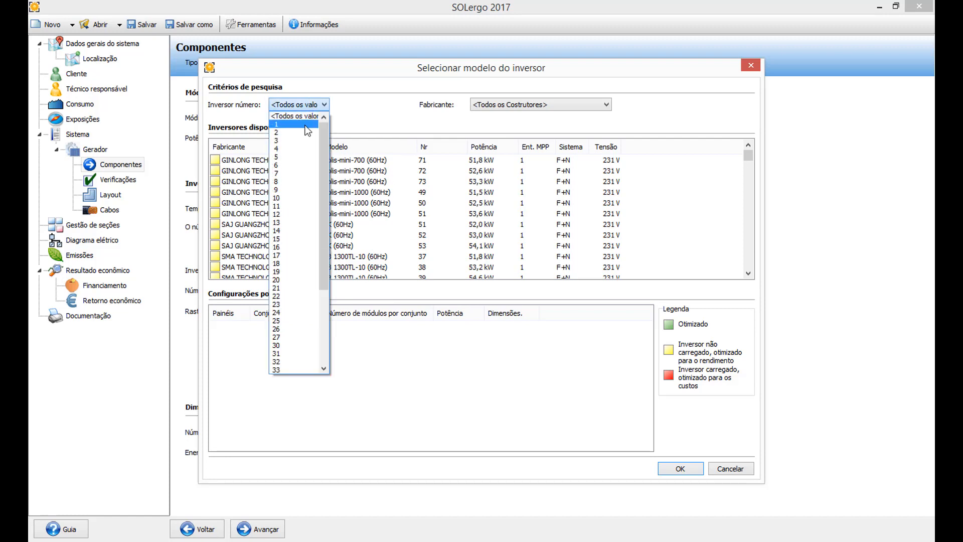
{"action": "left_click", "coordinate": [306, 124]}
{"action": "left_click", "coordinate": [552, 104]}
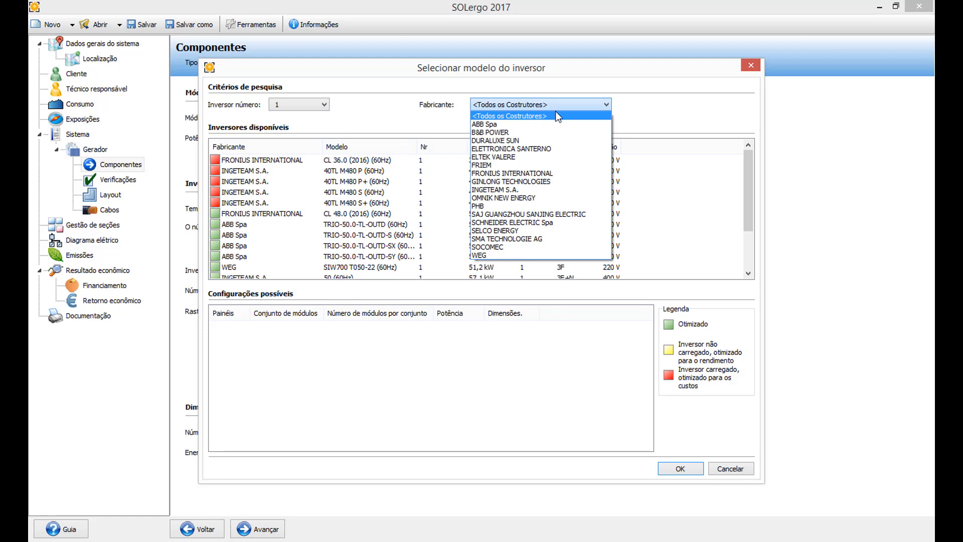
{"action": "left_click", "coordinate": [521, 124]}
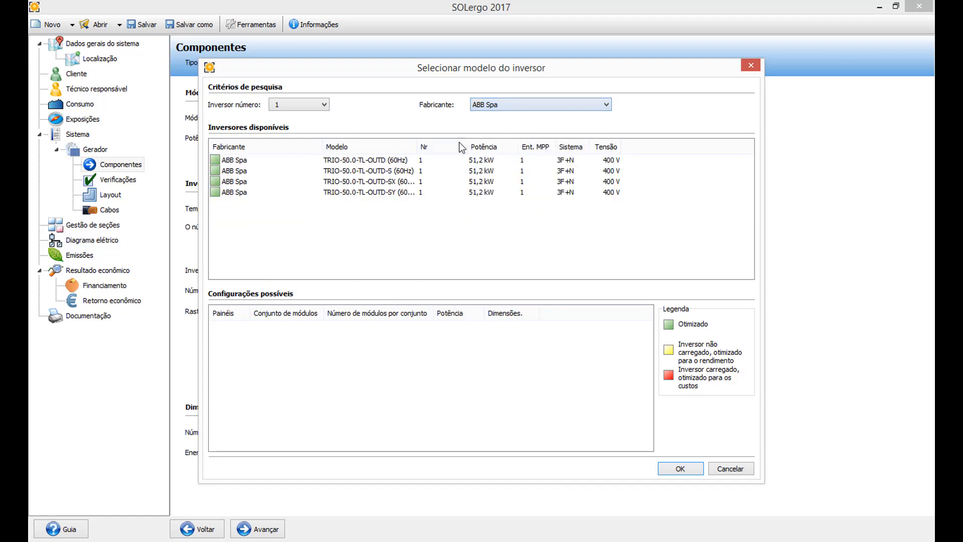
Select the TRIO-50.0-TL-OUTD (60Hz) inverter, compare its possible configurations, and apply the 160-panel one with 10 strings of 16 modules.
{"action": "left_click", "coordinate": [435, 162]}
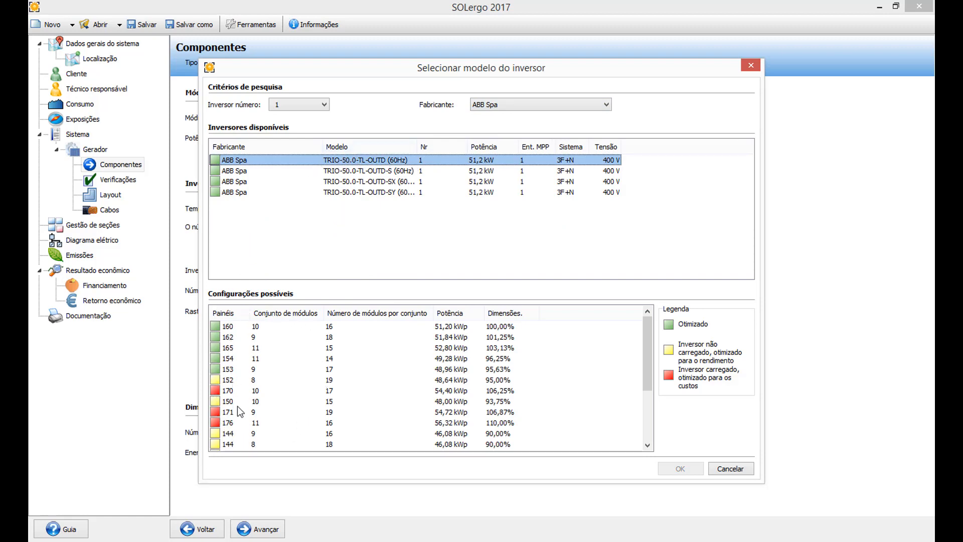
{"action": "left_click", "coordinate": [227, 330]}
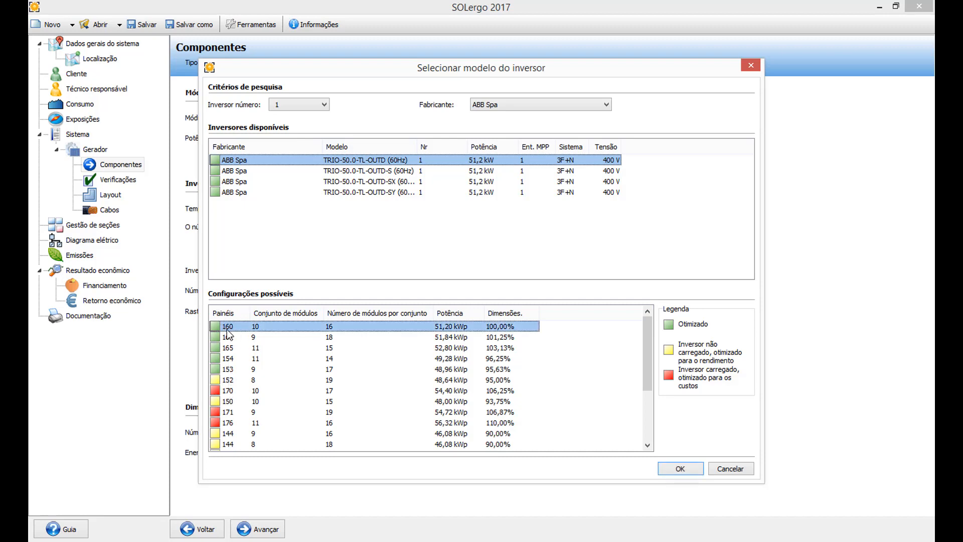
{"action": "left_click", "coordinate": [225, 382]}
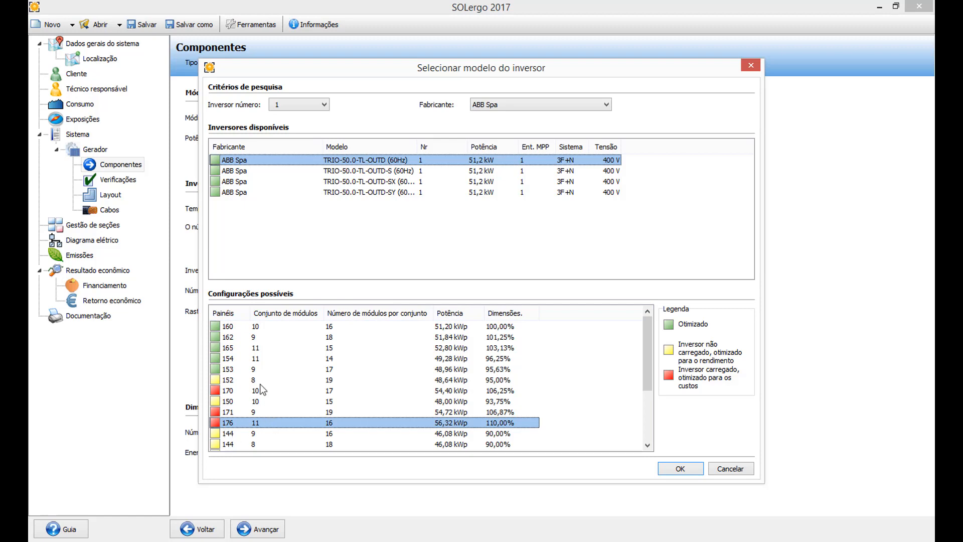
{"action": "left_click", "coordinate": [223, 443]}
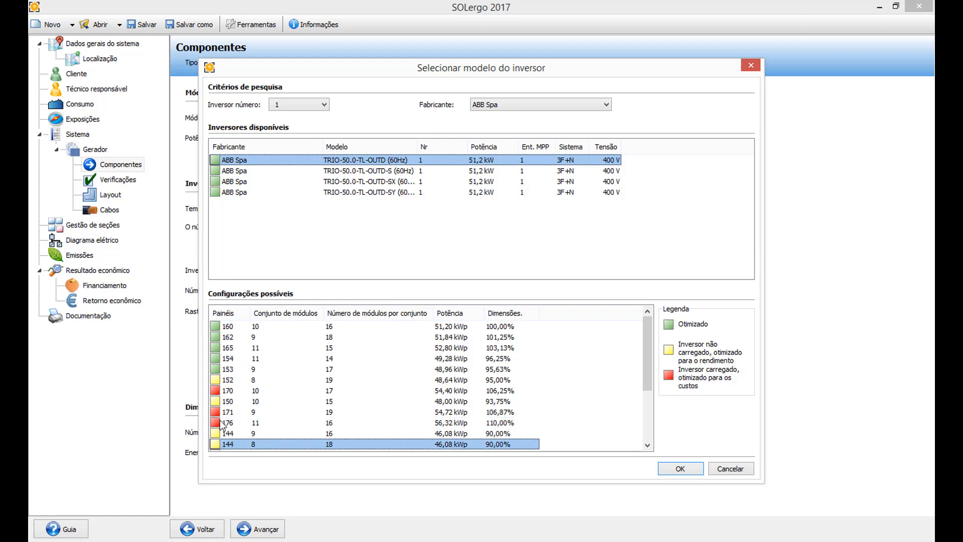
{"action": "left_click", "coordinate": [228, 327]}
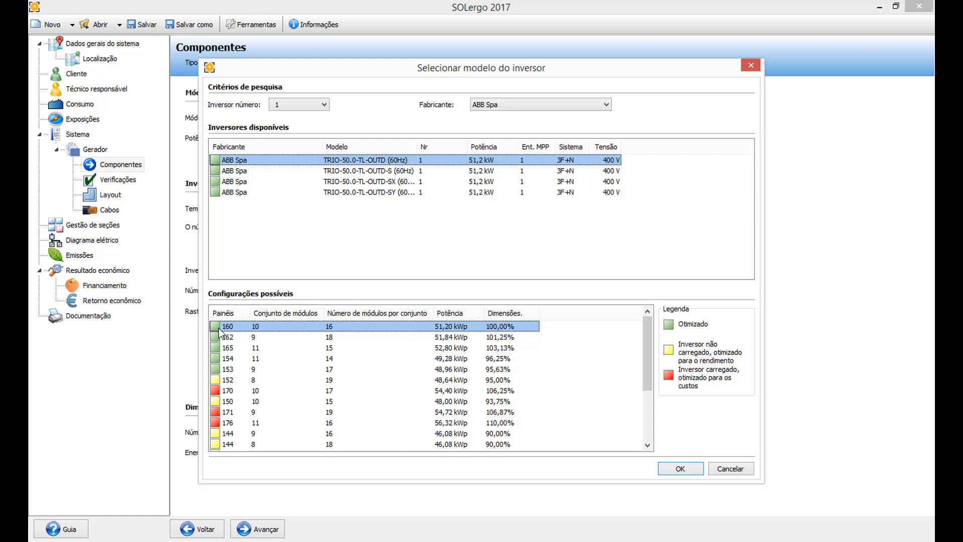
{"action": "left_click", "coordinate": [212, 391]}
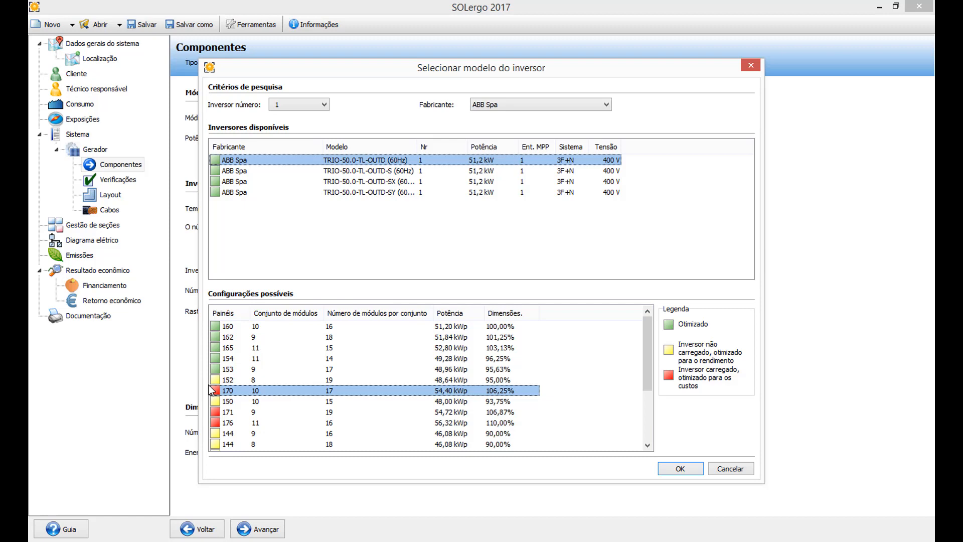
{"action": "left_click", "coordinate": [227, 435]}
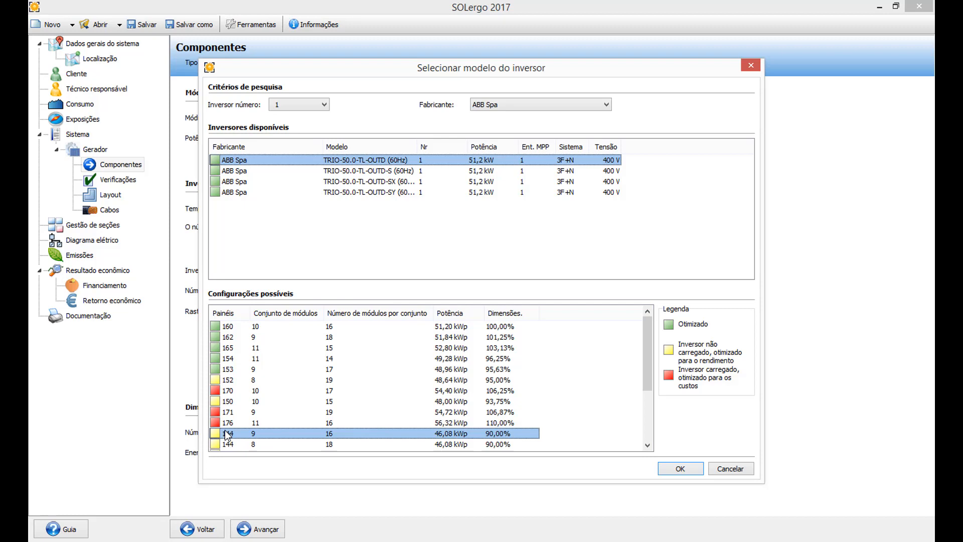
{"action": "left_click", "coordinate": [245, 329]}
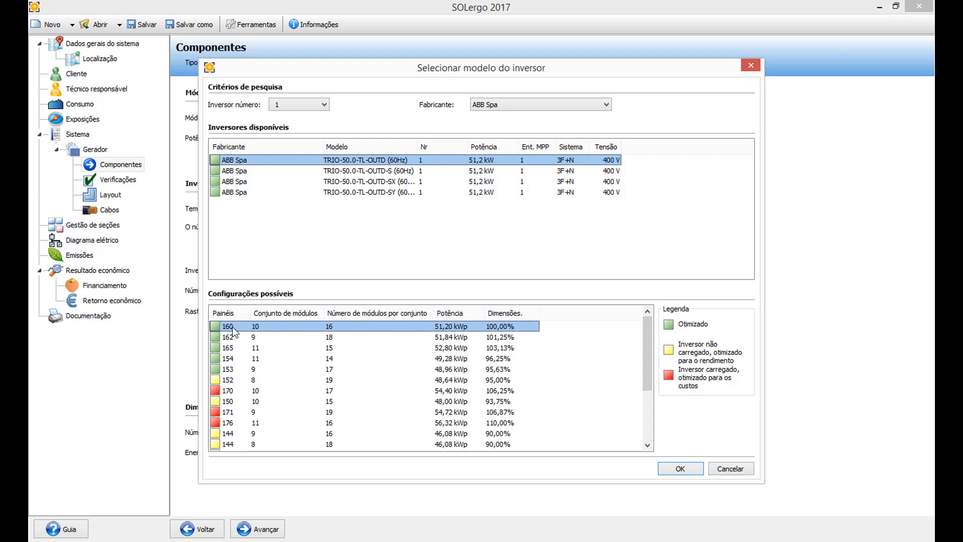
{"action": "left_click", "coordinate": [679, 468]}
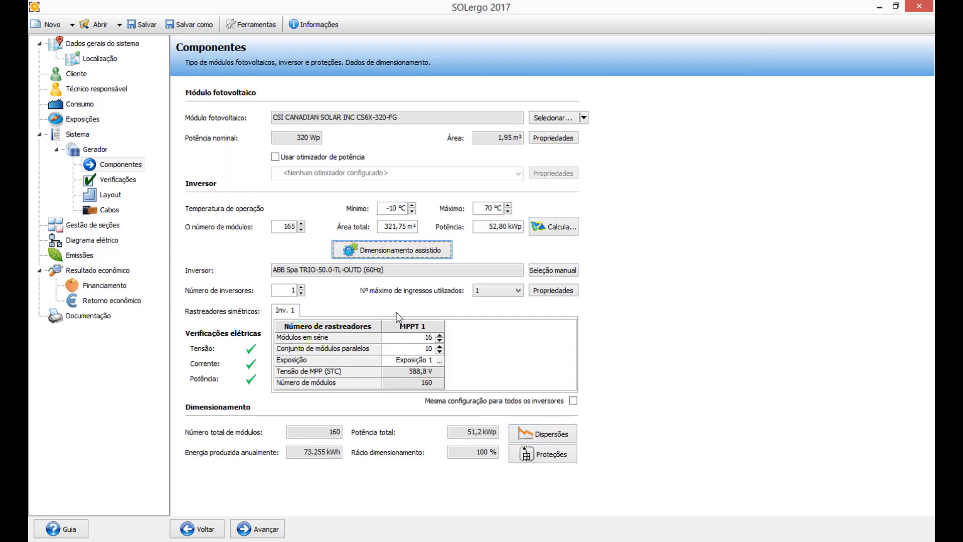
Check the modules in series and parallel strings of MPPT 1 and the annual energy produced.
{"action": "left_click", "coordinate": [407, 338]}
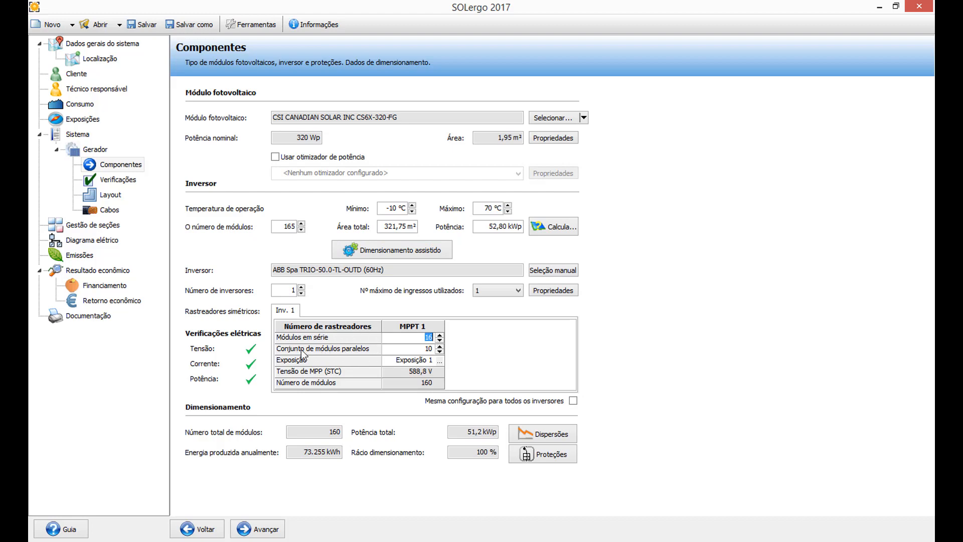
{"action": "left_click", "coordinate": [424, 348]}
{"action": "left_click", "coordinate": [427, 337]}
{"action": "left_click_drag", "start_coordinate": [301, 455], "coordinate": [344, 456]}
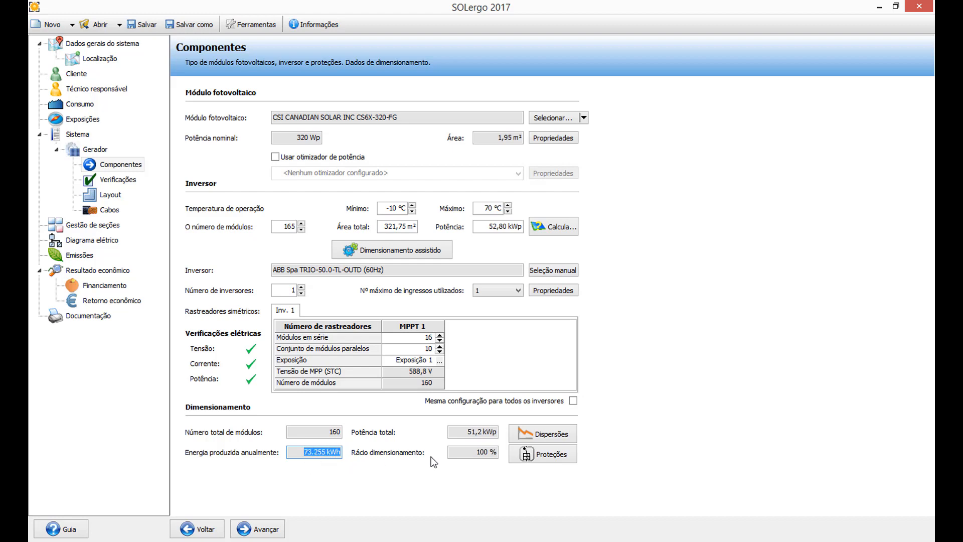
Review the generator's power losses, including shading, temperature, direct current, other and inverter conversion losses, and accept them as they are.
{"action": "left_click", "coordinate": [527, 434]}
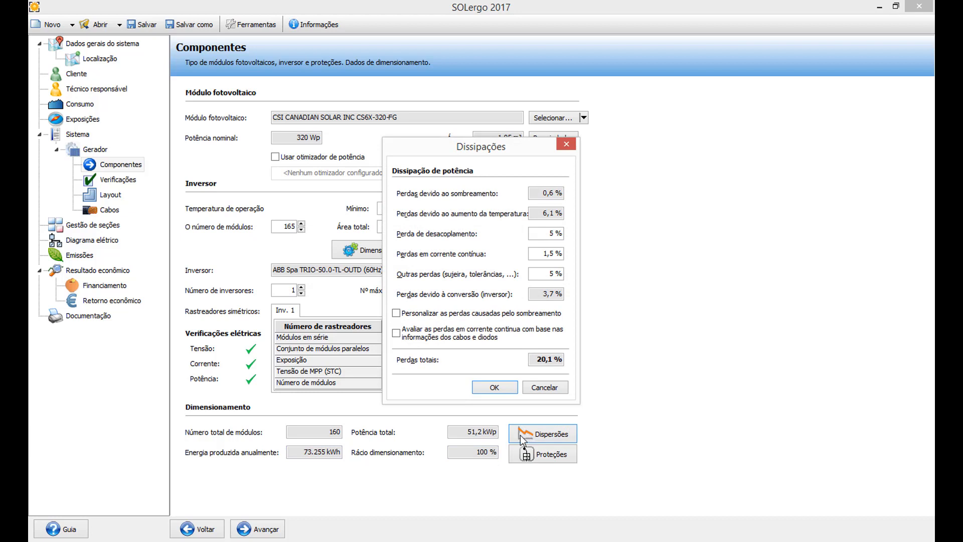
{"action": "left_click_drag", "start_coordinate": [540, 193], "coordinate": [568, 213]}
{"action": "left_click", "coordinate": [534, 359]}
{"action": "left_click", "coordinate": [546, 295]}
{"action": "left_click", "coordinate": [552, 215]}
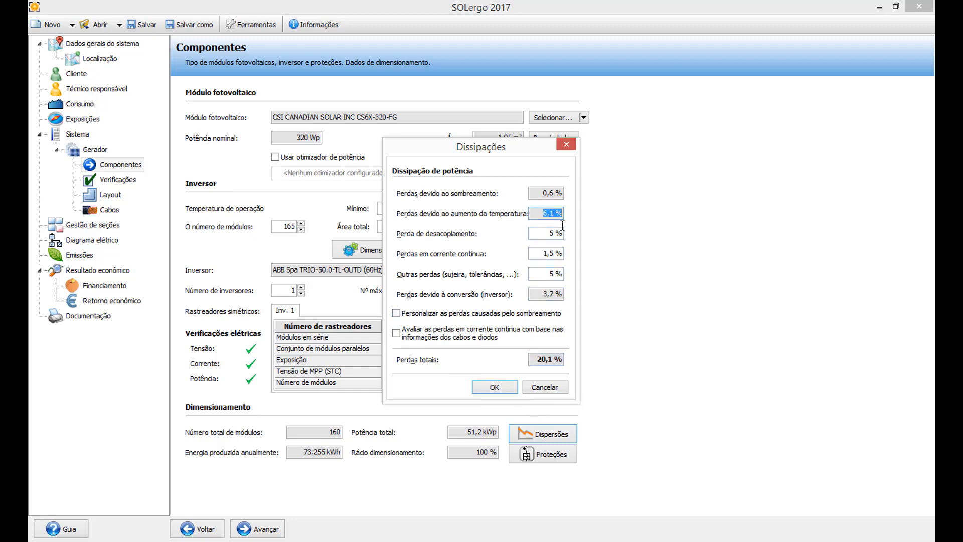
{"action": "left_click", "coordinate": [537, 194]}
{"action": "left_click", "coordinate": [532, 297]}
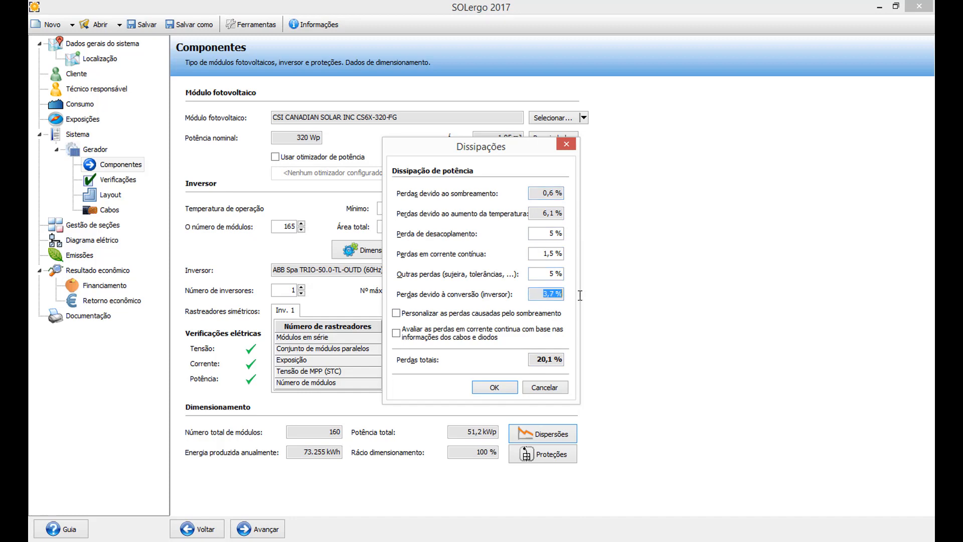
{"action": "left_click", "coordinate": [546, 255]}
{"action": "left_click", "coordinate": [542, 275]}
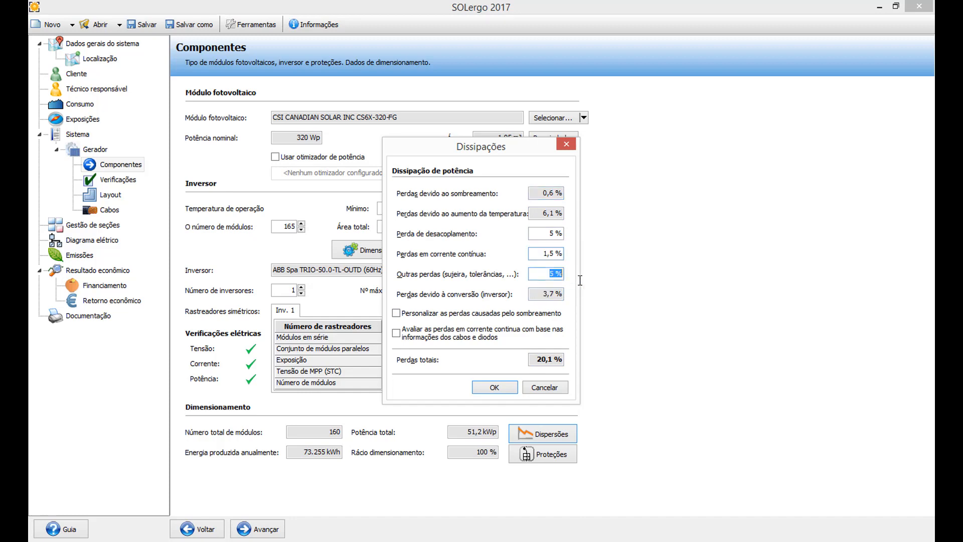
{"action": "left_click", "coordinate": [559, 258]}
{"action": "left_click", "coordinate": [542, 253]}
{"action": "left_click", "coordinate": [481, 389]}
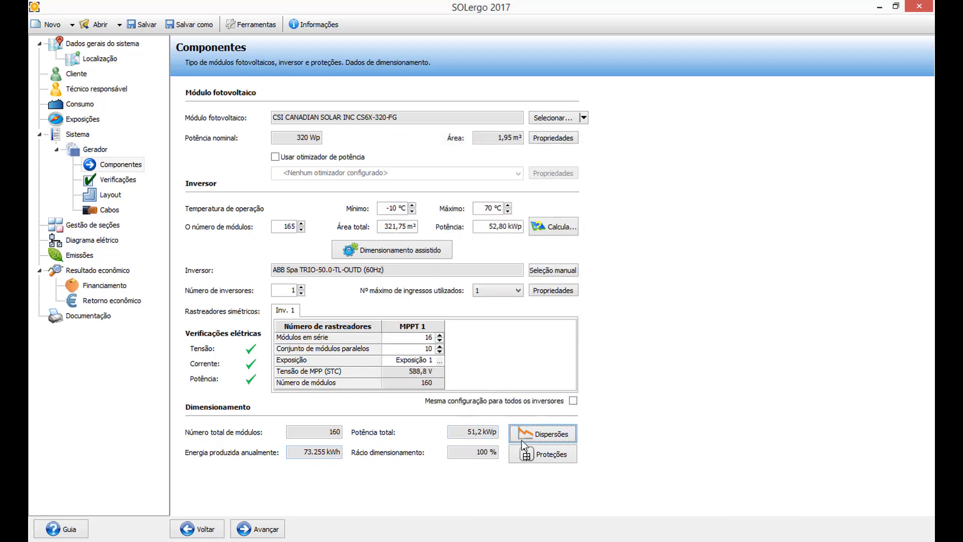
In the protection devices, disable the string fuse and try Seccionador de fusível at the parallel strings' union points, finally choosing Int. manobra seccionador.
{"action": "left_click", "coordinate": [556, 456]}
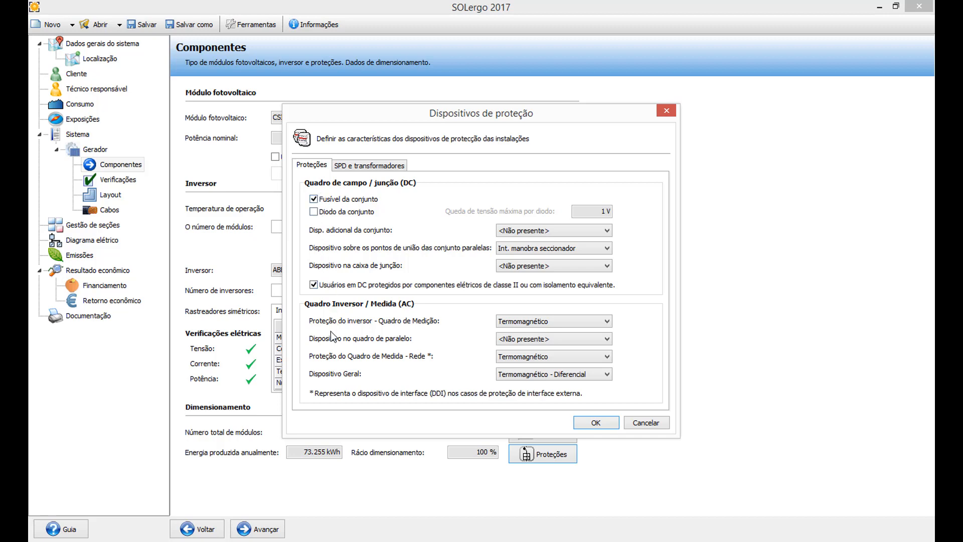
{"action": "left_click", "coordinate": [334, 201]}
{"action": "left_click", "coordinate": [540, 248]}
{"action": "left_click", "coordinate": [531, 260]}
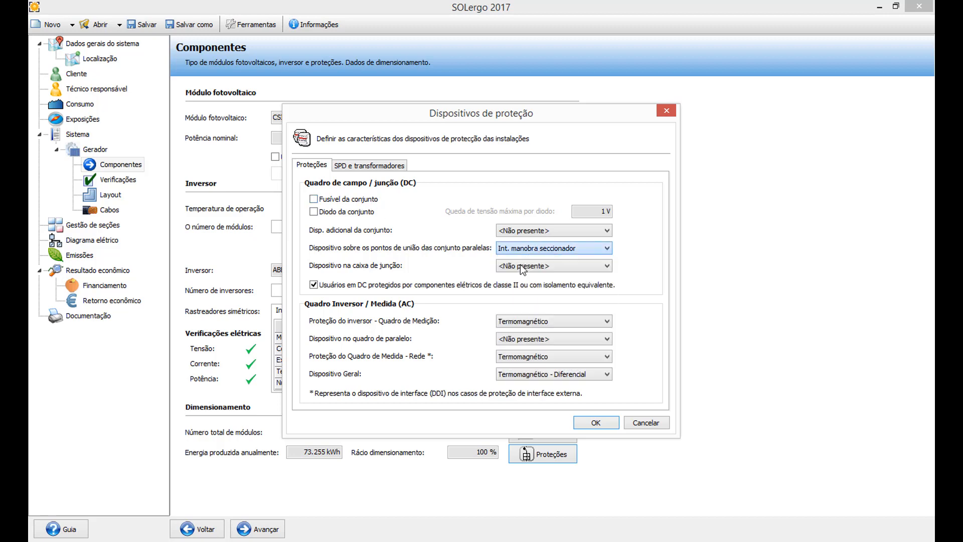
{"action": "left_click", "coordinate": [527, 249]}
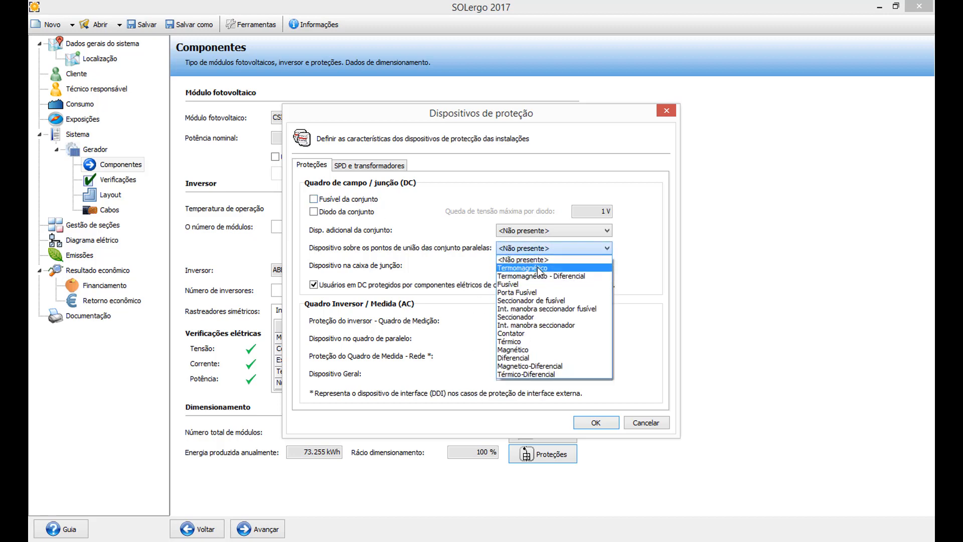
{"action": "left_click", "coordinate": [539, 300]}
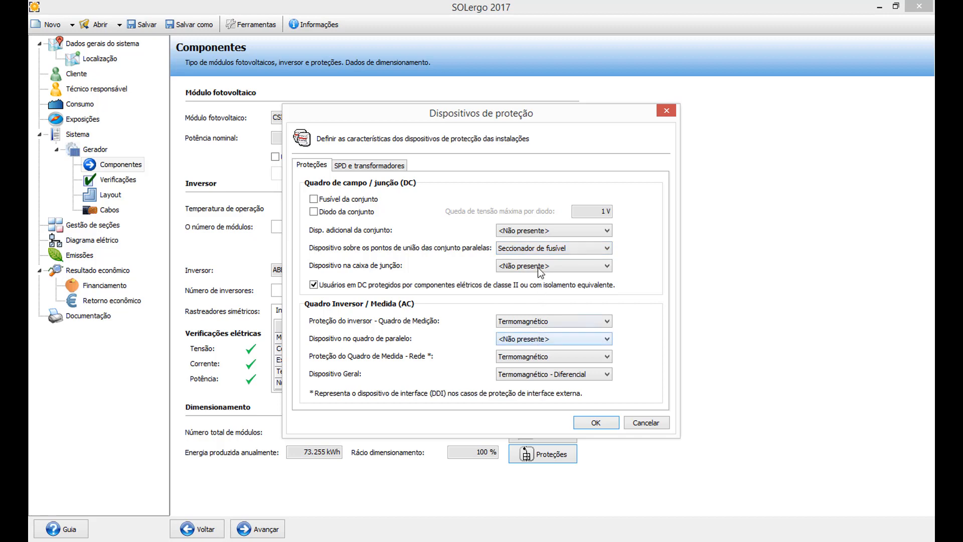
{"action": "left_click", "coordinate": [542, 248]}
{"action": "left_click", "coordinate": [562, 326]}
Review the surge protection and transformer settings, browse the SPD models for the grid input, and accept the protection devices.
{"action": "left_click", "coordinate": [370, 167]}
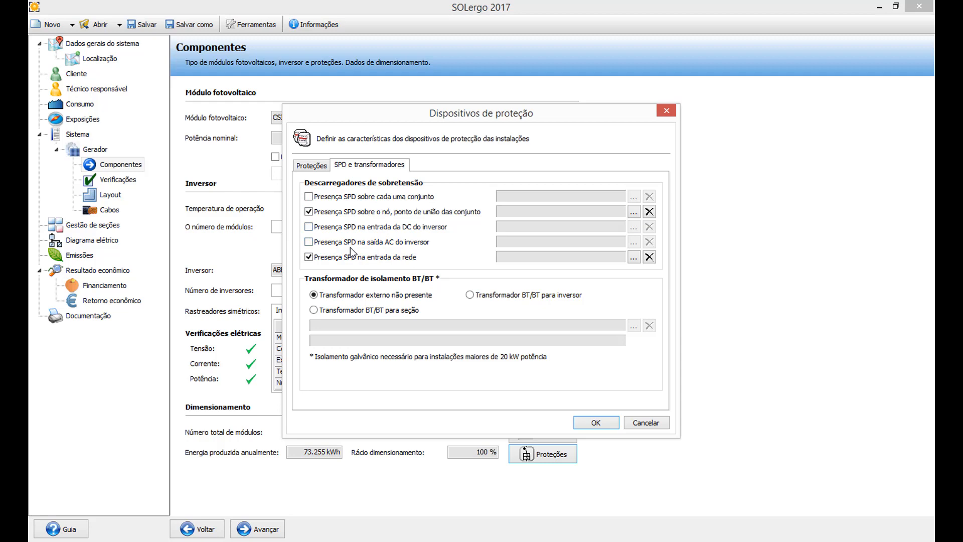
{"action": "left_click", "coordinate": [634, 256]}
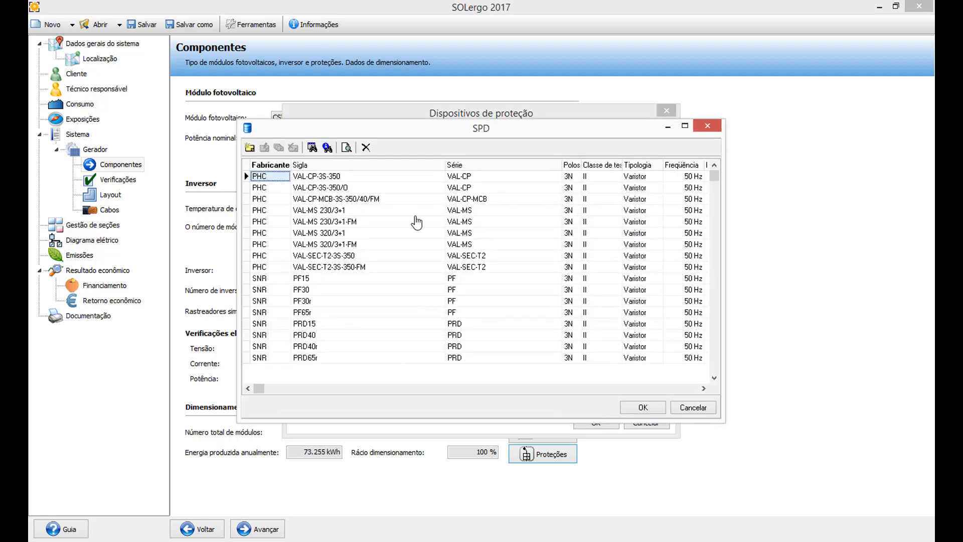
{"action": "left_click", "coordinate": [707, 126]}
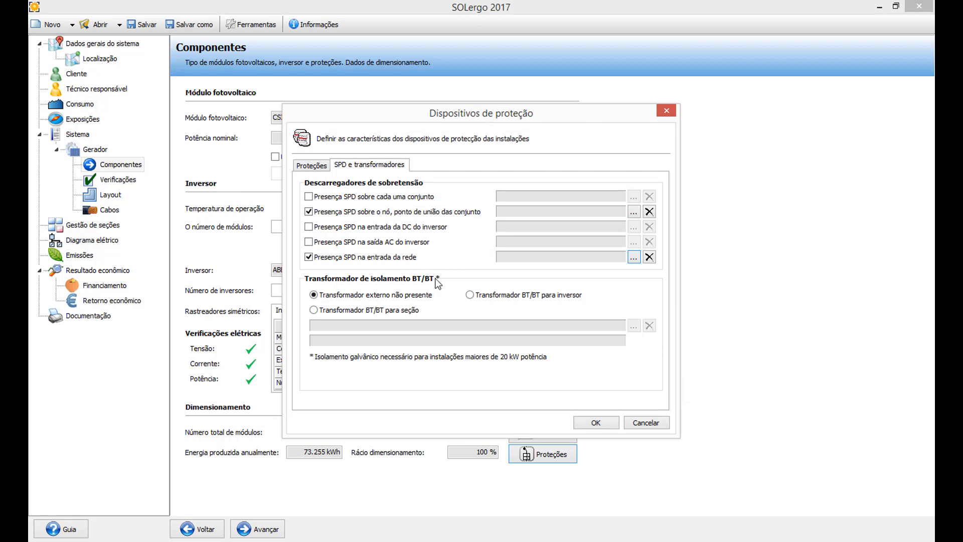
{"action": "left_click", "coordinate": [596, 422]}
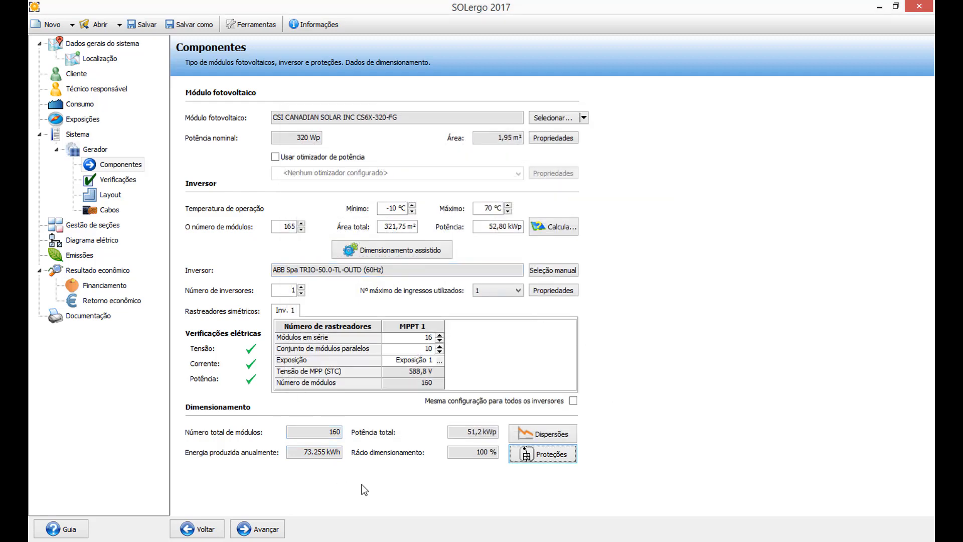
Go through the electrical checks of voltage, current and power limits and continue to the generator's layout.
{"action": "left_click", "coordinate": [269, 532]}
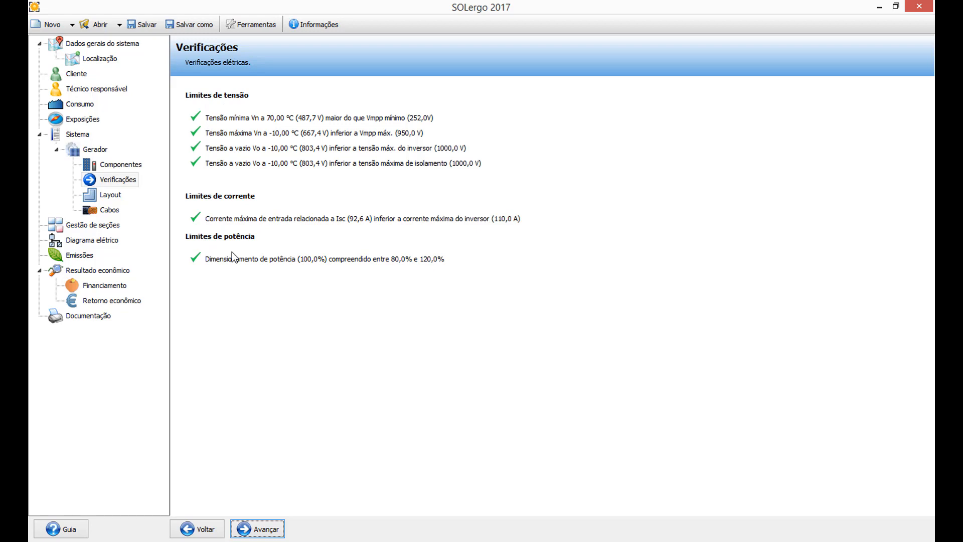
{"action": "left_click", "coordinate": [275, 533]}
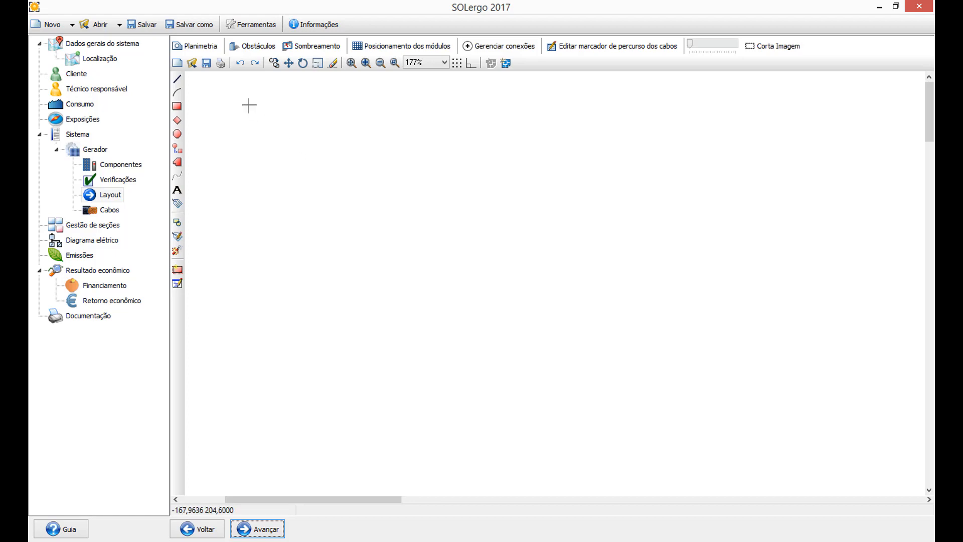
{"action": "left_click", "coordinate": [192, 60]}
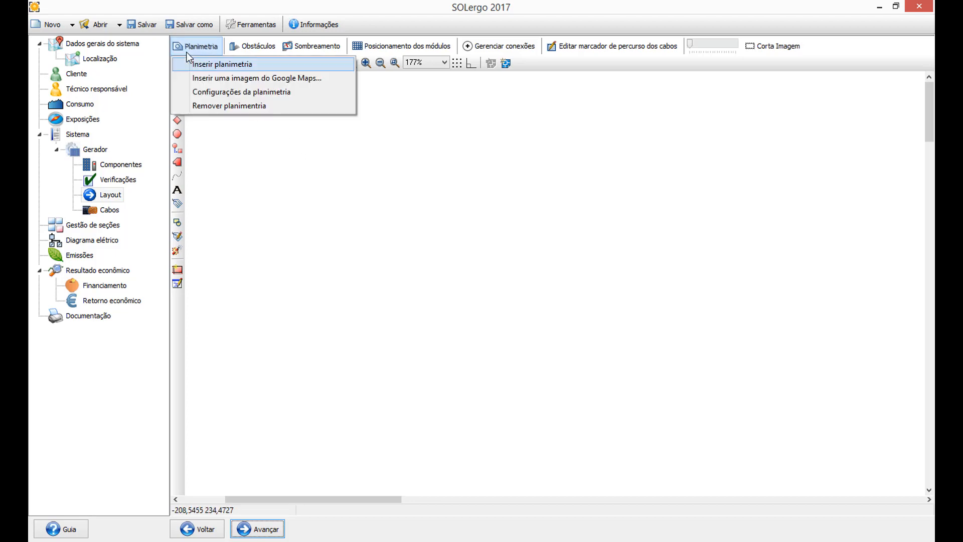
{"action": "left_click", "coordinate": [217, 66]}
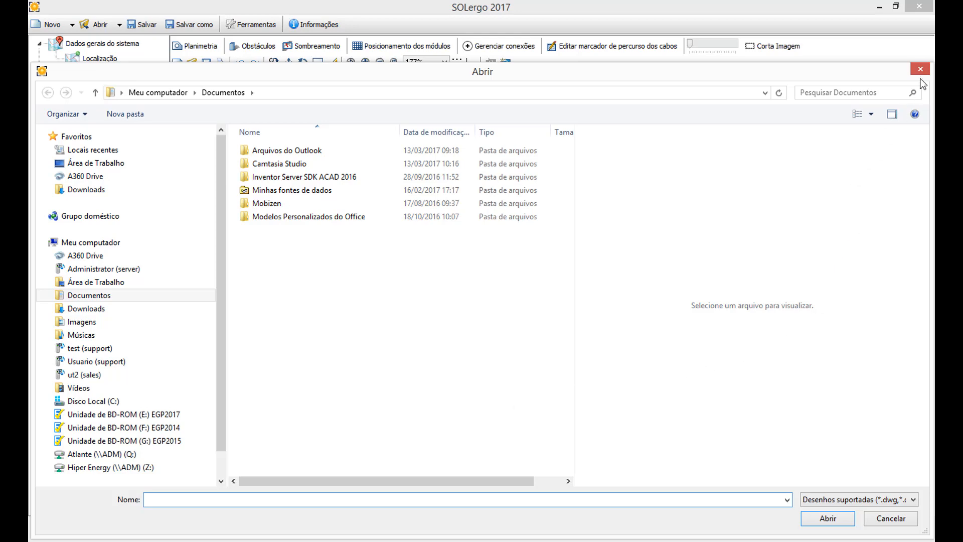
{"action": "left_click", "coordinate": [921, 69]}
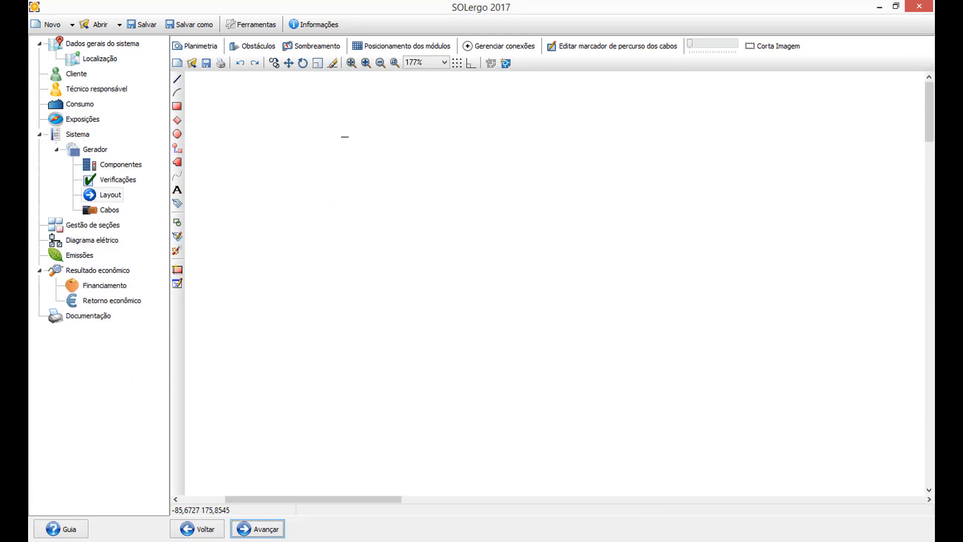
Insert a Google Maps satellite image as the layout's site plan, framing the large building beside the location marker.
{"action": "left_click", "coordinate": [197, 45]}
{"action": "left_click", "coordinate": [254, 80]}
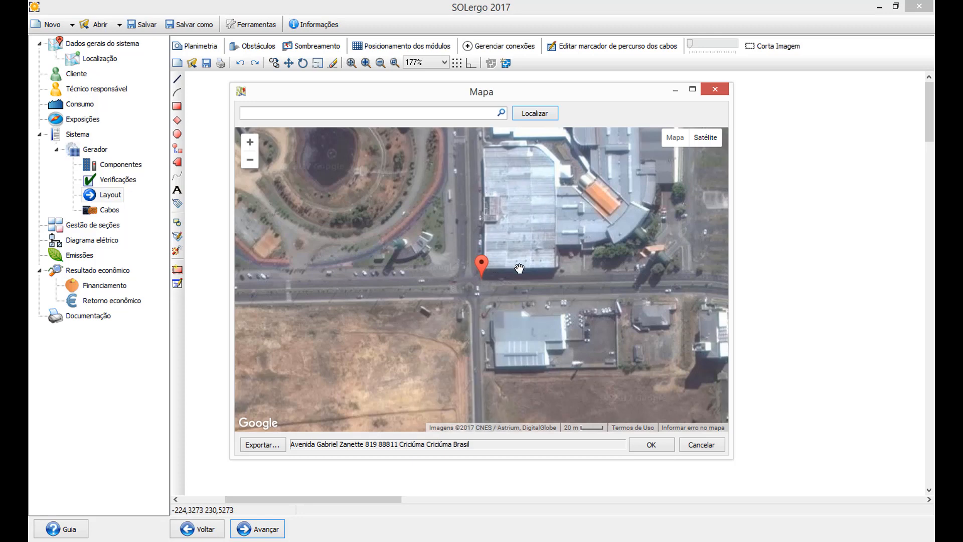
{"action": "left_click_drag", "start_coordinate": [519, 268], "coordinate": [501, 318]}
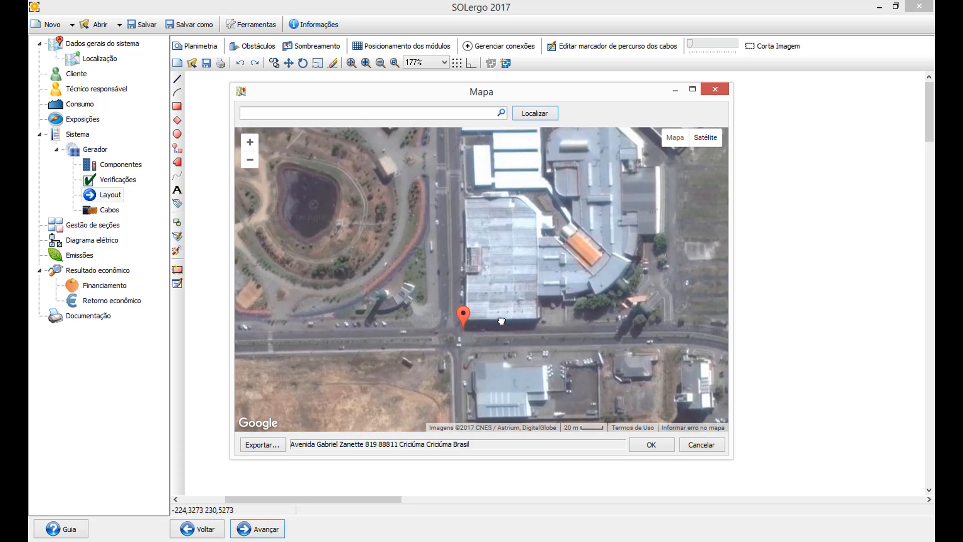
{"action": "left_click", "coordinate": [650, 443]}
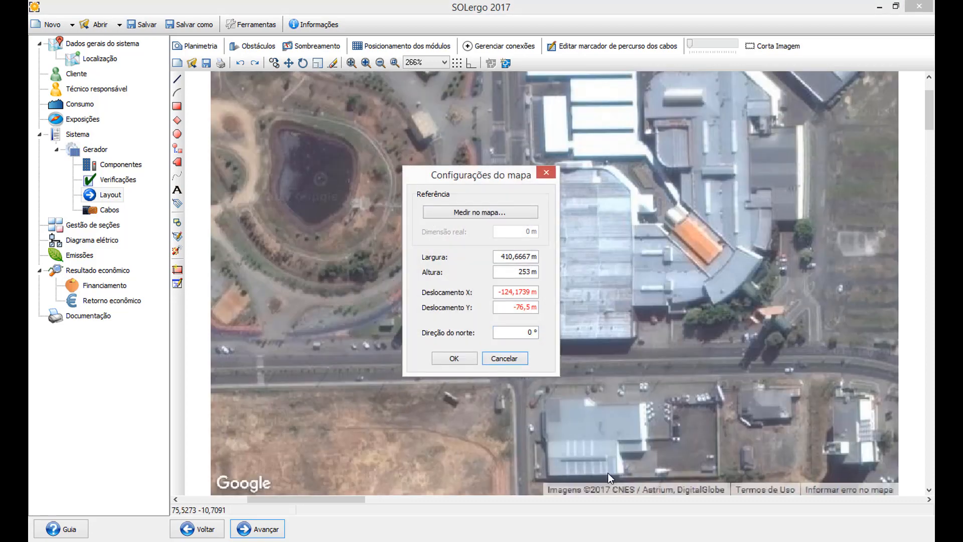
Calibrate the map by measuring a horizontal reference across the large building with ortho mode on, and set its real dimension to 62 m.
{"action": "left_click_drag", "start_coordinate": [496, 180], "coordinate": [429, 194]}
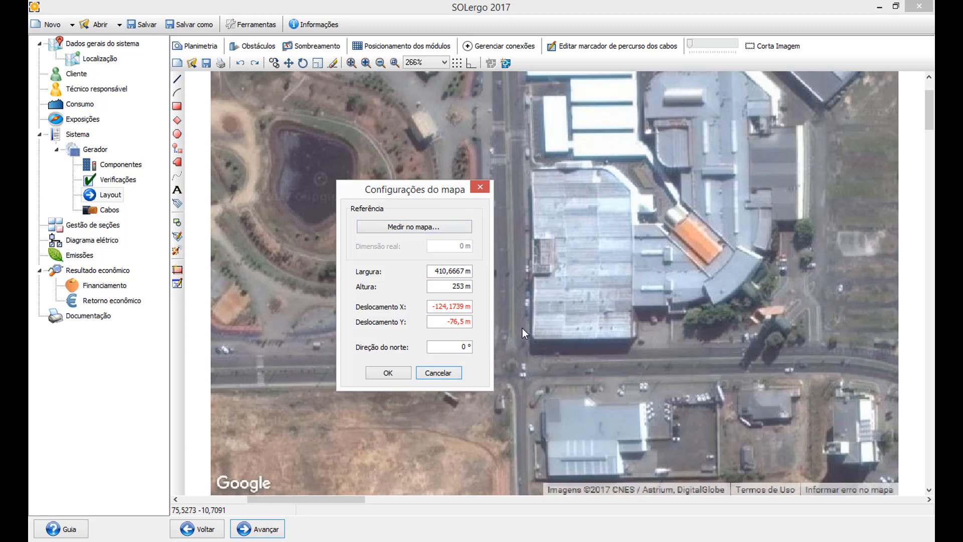
{"action": "left_click", "coordinate": [394, 227]}
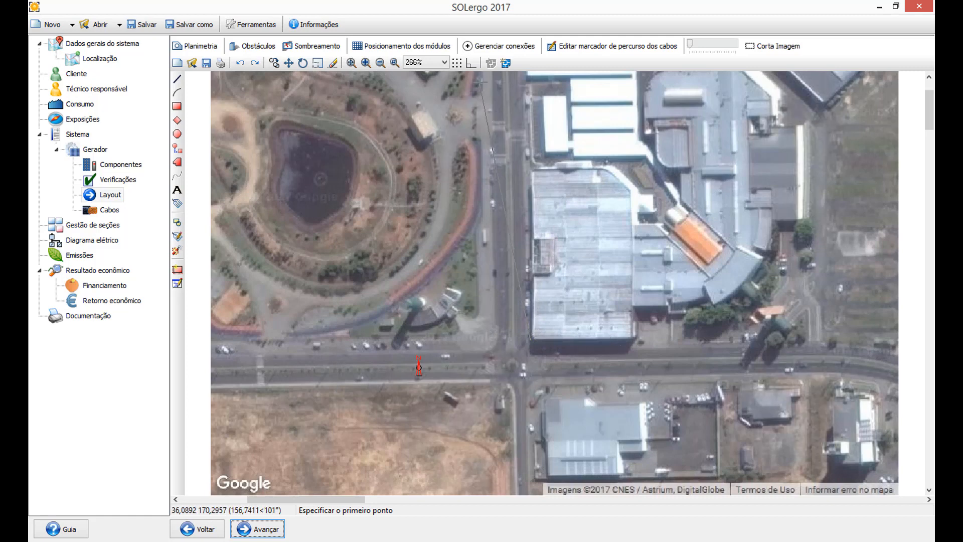
{"action": "key", "text": "F8"}
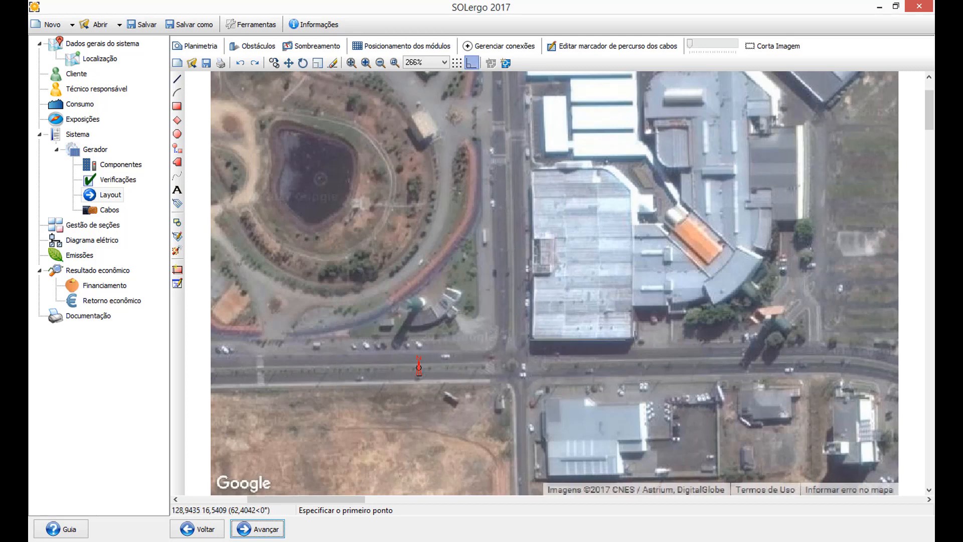
{"action": "left_click", "coordinate": [418, 366]}
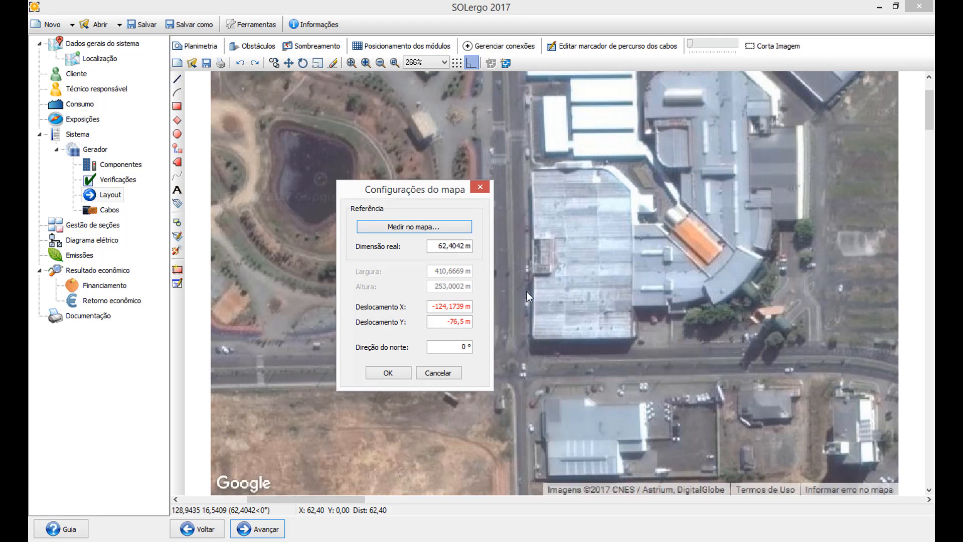
{"action": "left_click_drag", "start_coordinate": [430, 247], "coordinate": [464, 253]}
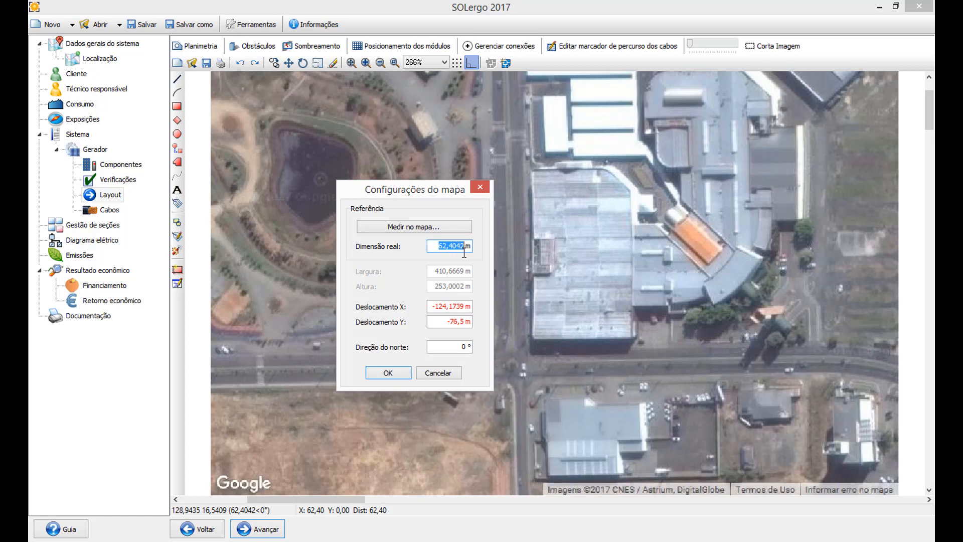
{"action": "key", "text": "BackSpace"}
{"action": "type", "text": "62"}
{"action": "left_click", "coordinate": [387, 373]}
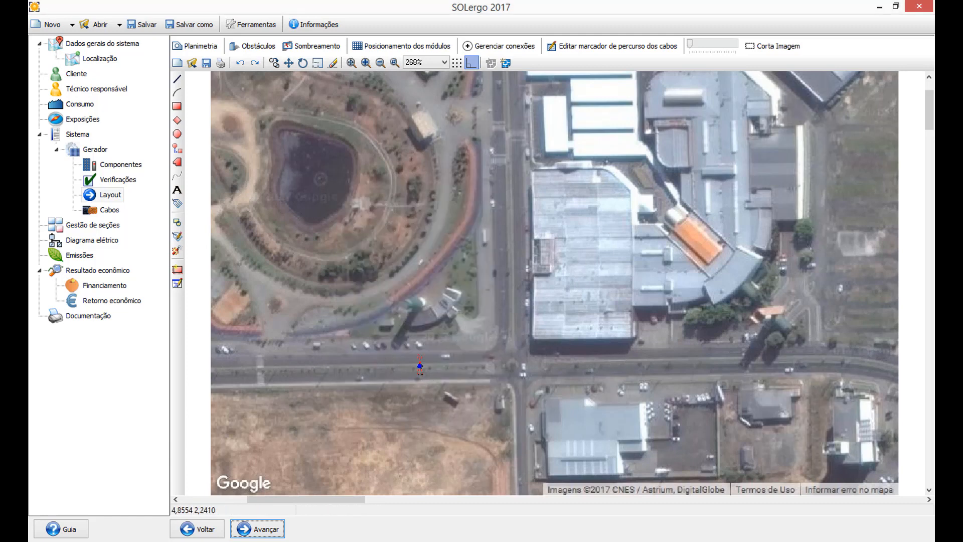
Move the north symbol to the road beside the large building's lower corner and crop the satellite image around that building.
{"action": "mouse_move", "coordinate": [420, 366]}
{"action": "left_mouse_down"}
{"action": "mouse_move", "coordinate": [520, 366]}
{"action": "mouse_move", "coordinate": [521, 331]}
{"action": "left_mouse_up"}
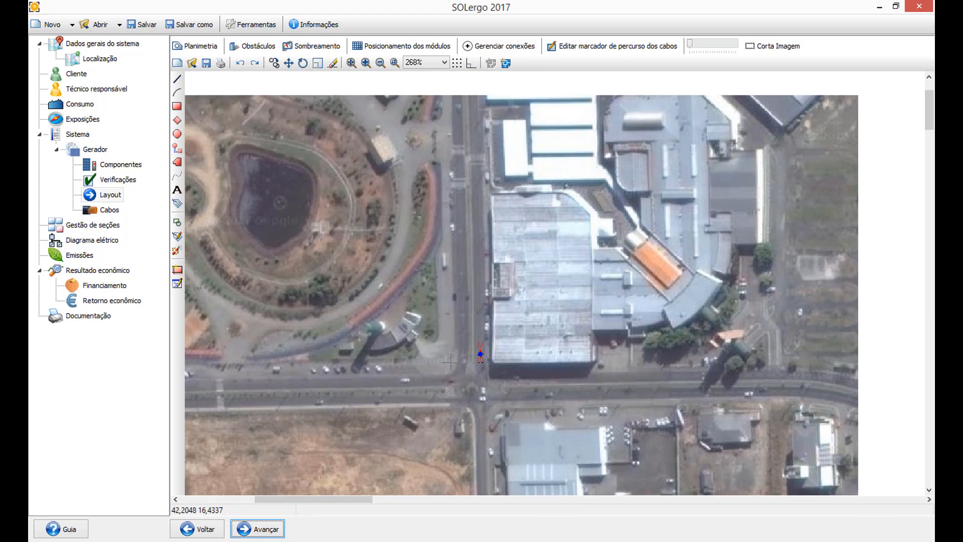
{"action": "left_click", "coordinate": [762, 45]}
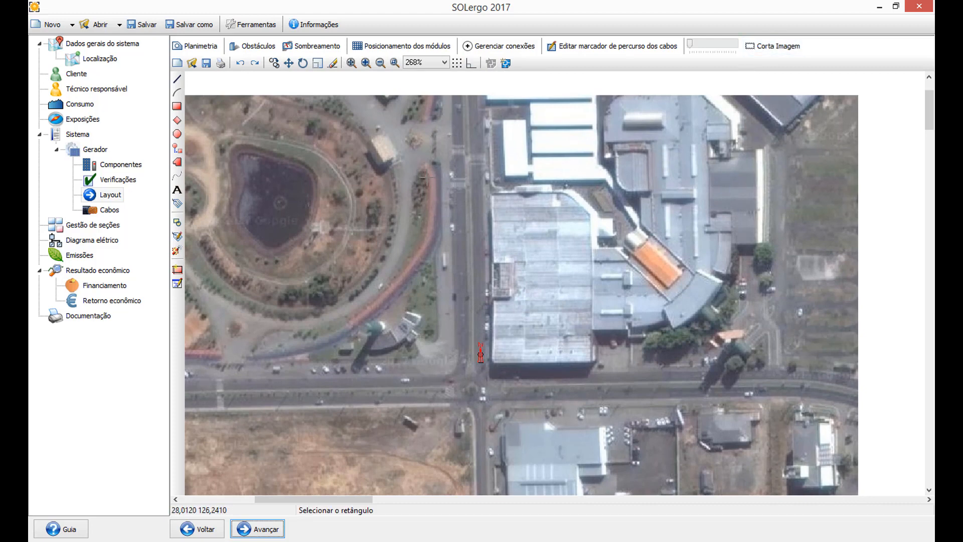
{"action": "left_click_drag", "start_coordinate": [420, 167], "coordinate": [728, 385]}
{"action": "scroll", "coordinate": [537, 351], "scroll_direction": "up", "scroll_amount": 4}
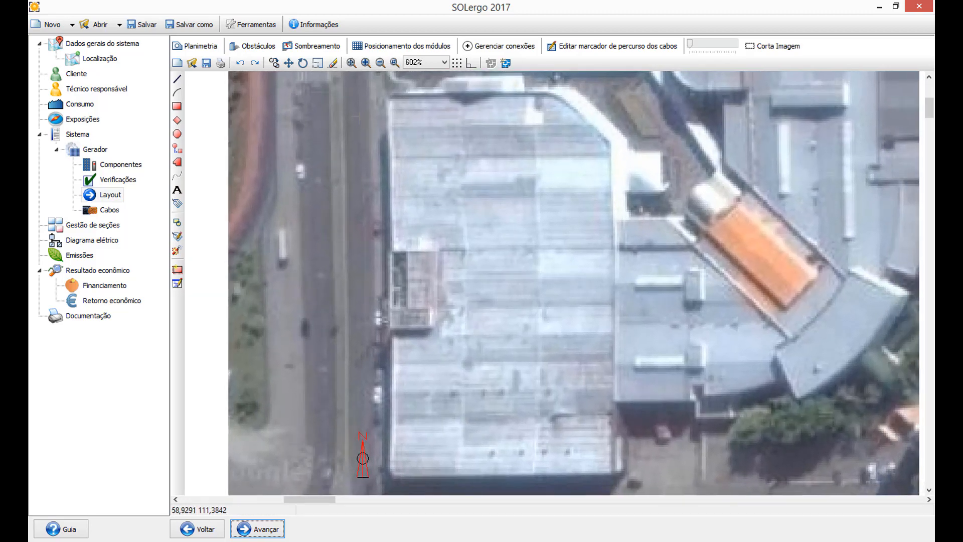
Open the module positioning settings and select all ten module sets for placement.
{"action": "left_click", "coordinate": [389, 52]}
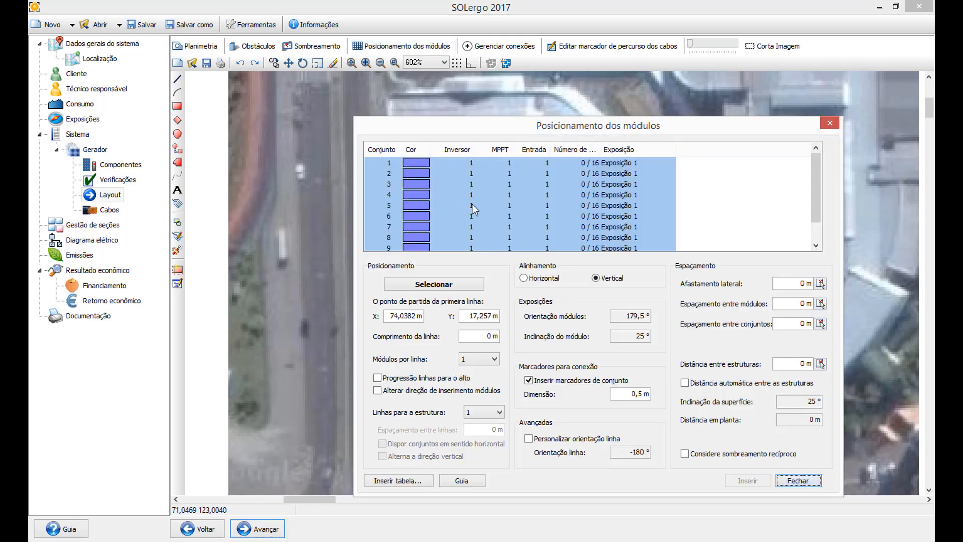
{"action": "scroll", "coordinate": [816, 190], "scroll_direction": "down", "scroll_amount": 1}
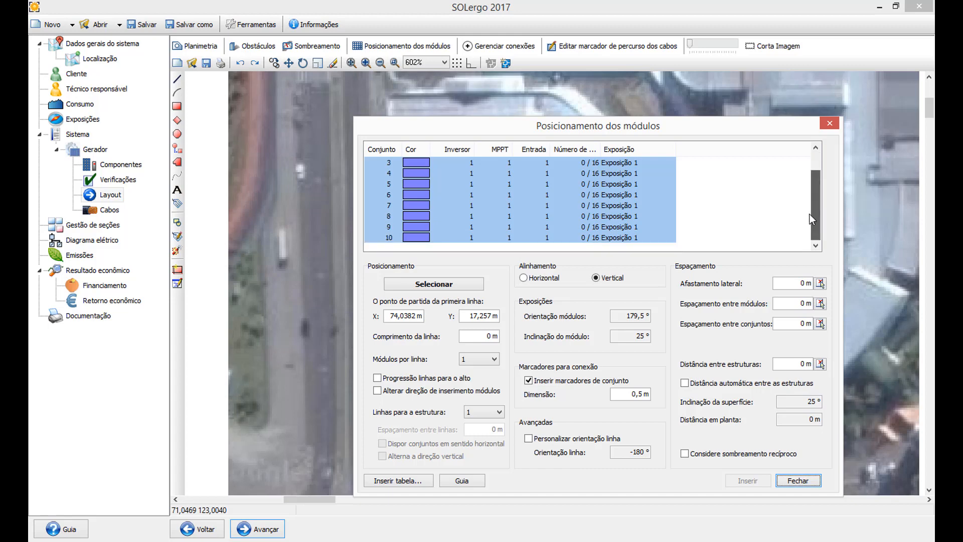
{"action": "left_click_drag", "start_coordinate": [639, 128], "coordinate": [728, 136]}
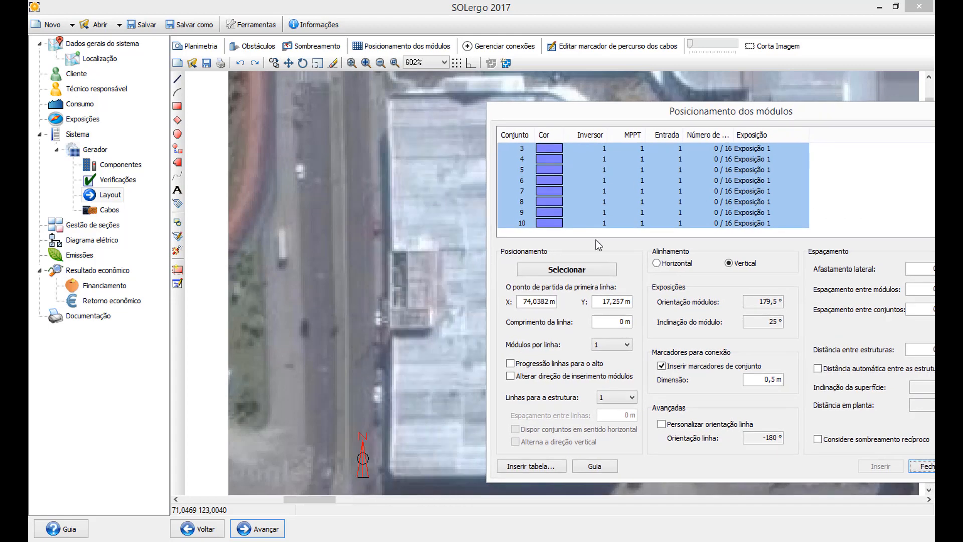
{"action": "left_click_drag", "start_coordinate": [633, 113], "coordinate": [576, 137]}
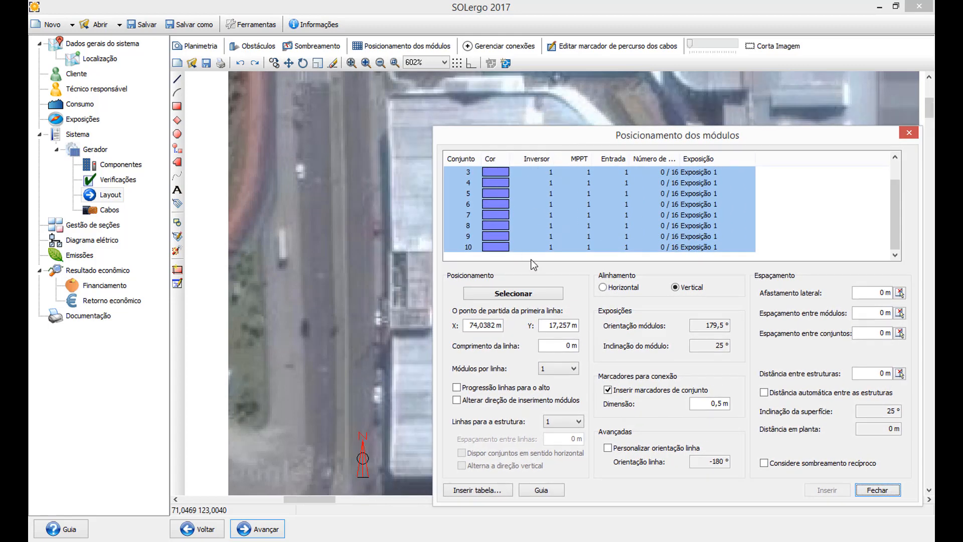
{"action": "scroll", "coordinate": [894, 201], "scroll_direction": "up", "scroll_amount": 1}
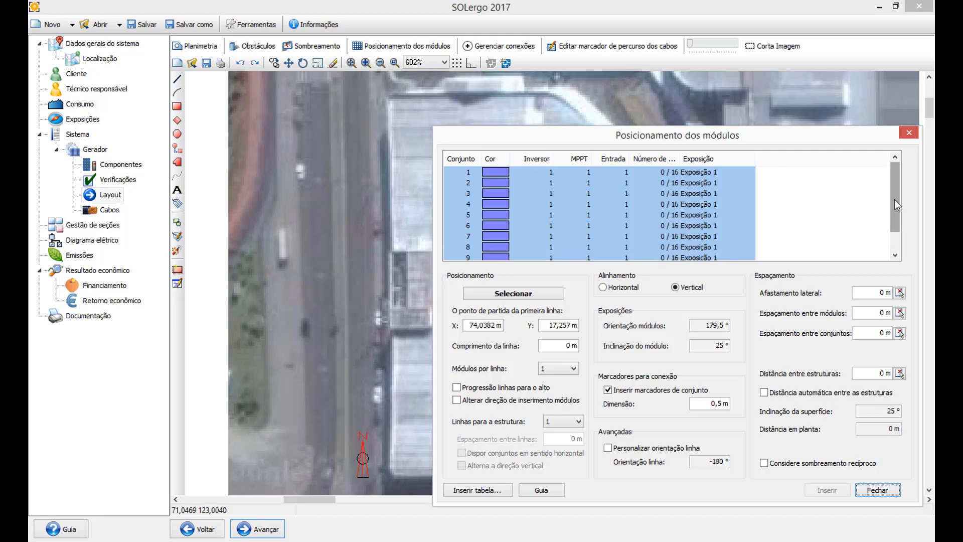
{"action": "scroll", "coordinate": [895, 200], "scroll_direction": "down", "scroll_amount": 1}
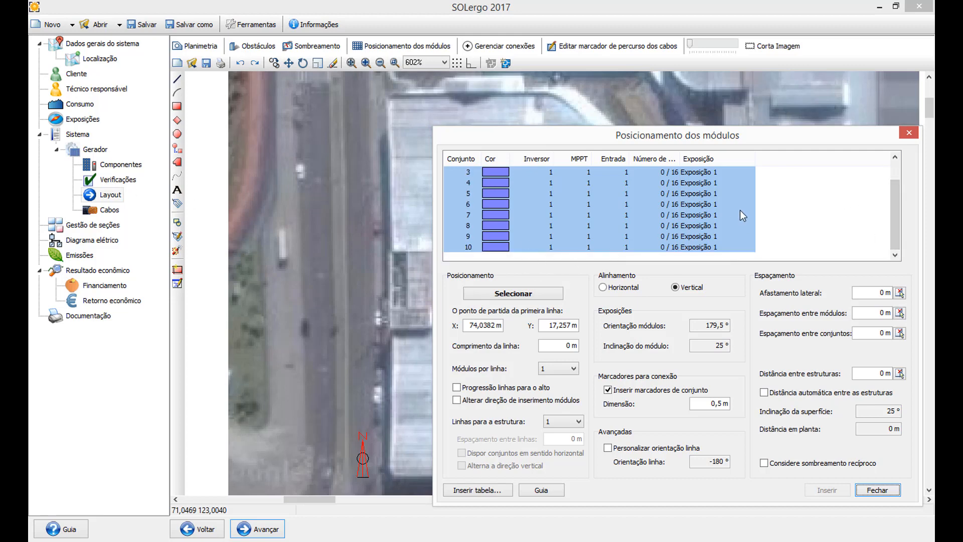
{"action": "left_click", "coordinate": [572, 173]}
{"action": "left_click", "coordinate": [555, 236]}
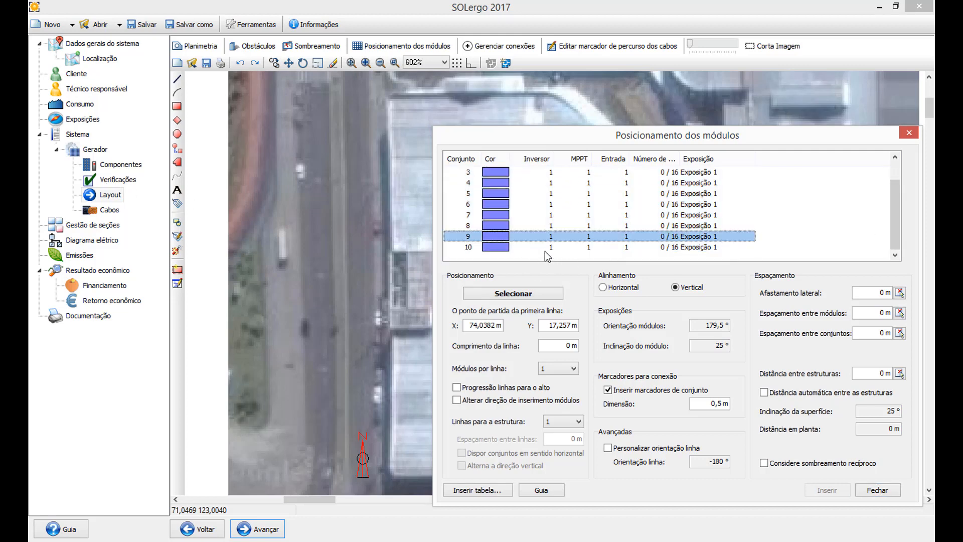
{"action": "left_click", "coordinate": [545, 247]}
{"action": "scroll", "coordinate": [539, 246], "scroll_direction": "up", "scroll_amount": 1}
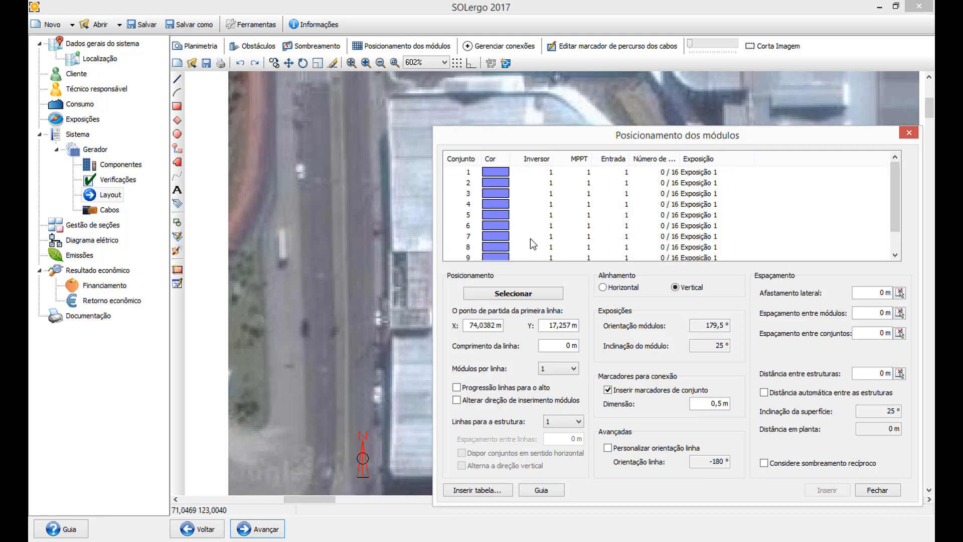
{"action": "left_click", "coordinate": [535, 174], "text": "shift"}
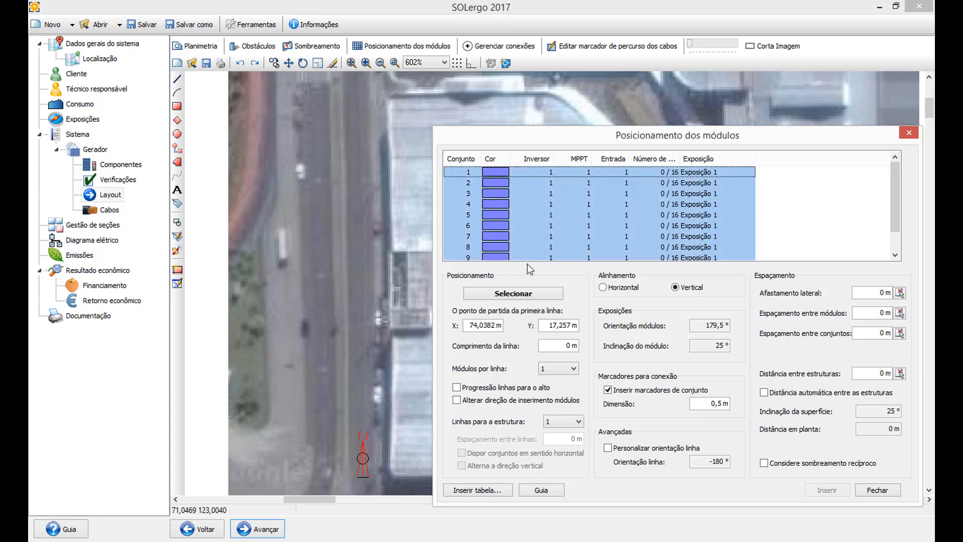
Define the first module row as a horizontal line about 40 m long, from the large roof's right edge toward the small structure.
{"action": "left_click", "coordinate": [519, 296]}
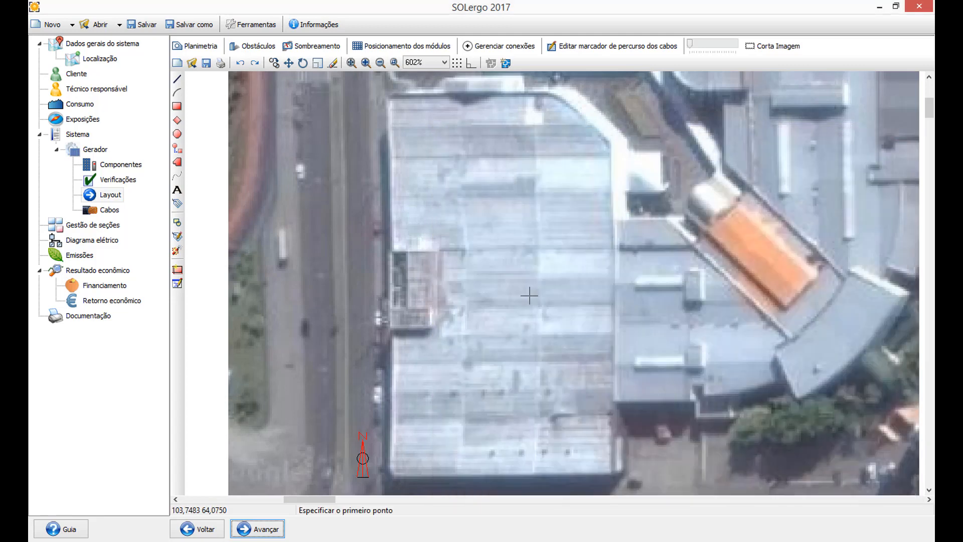
{"action": "left_click", "coordinate": [606, 279]}
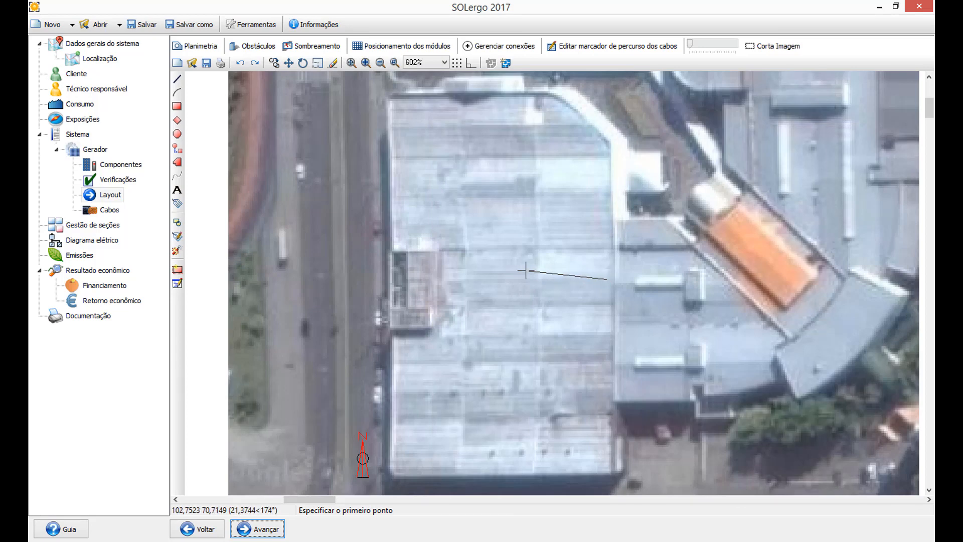
{"action": "left_click", "coordinate": [453, 279]}
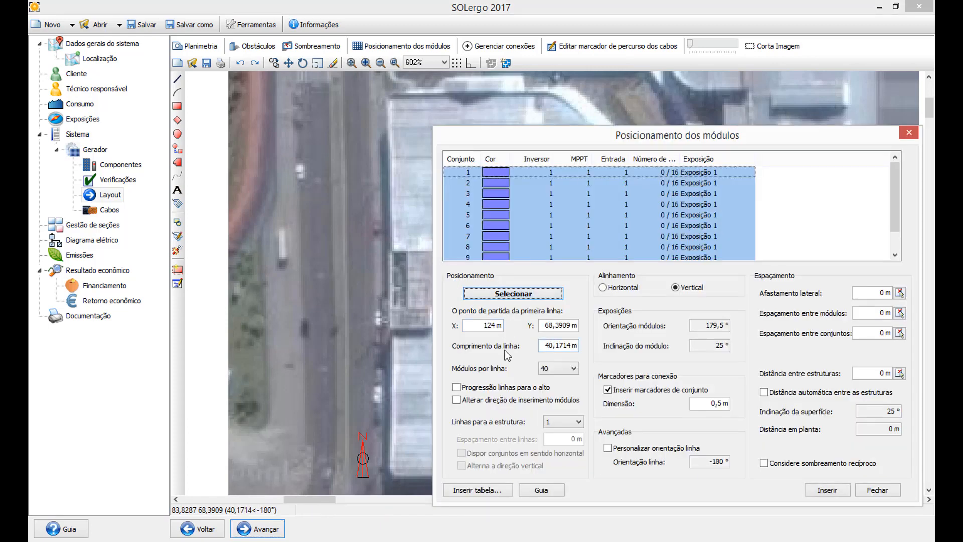
Set the row length to 41 m with 40 modules per row.
{"action": "left_click", "coordinate": [560, 367]}
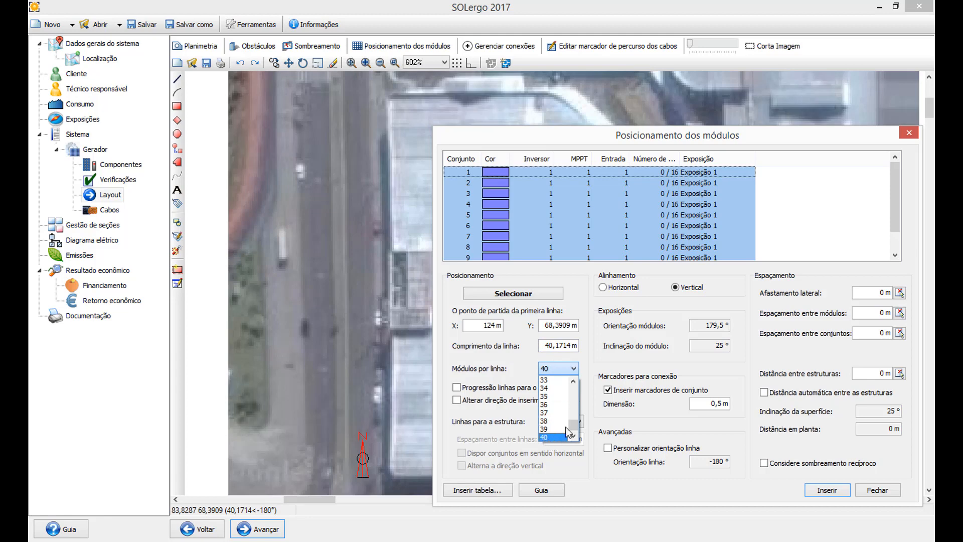
{"action": "left_click", "coordinate": [552, 360]}
{"action": "left_click", "coordinate": [554, 365]}
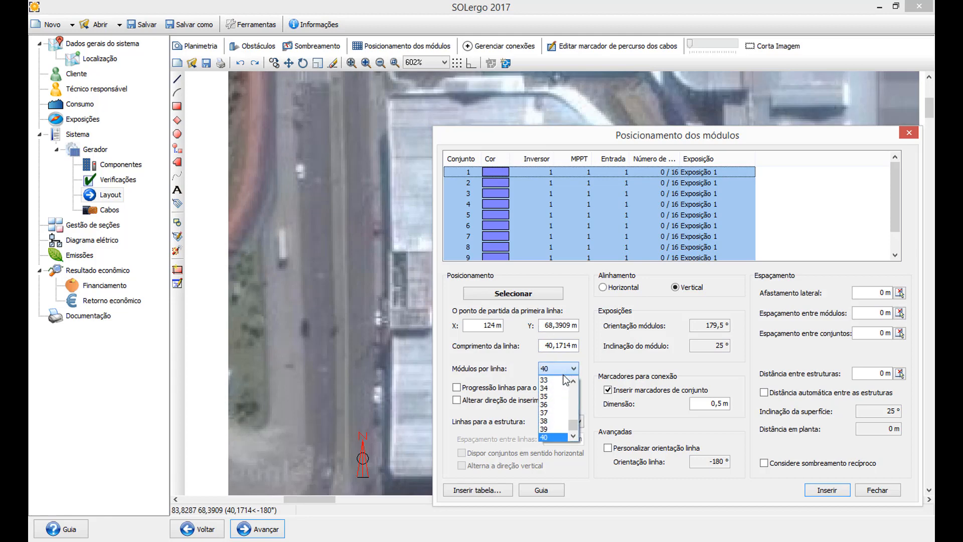
{"action": "left_click", "coordinate": [546, 347]}
{"action": "left_click", "coordinate": [547, 346]}
{"action": "left_click_drag", "start_coordinate": [558, 346], "coordinate": [587, 344]}
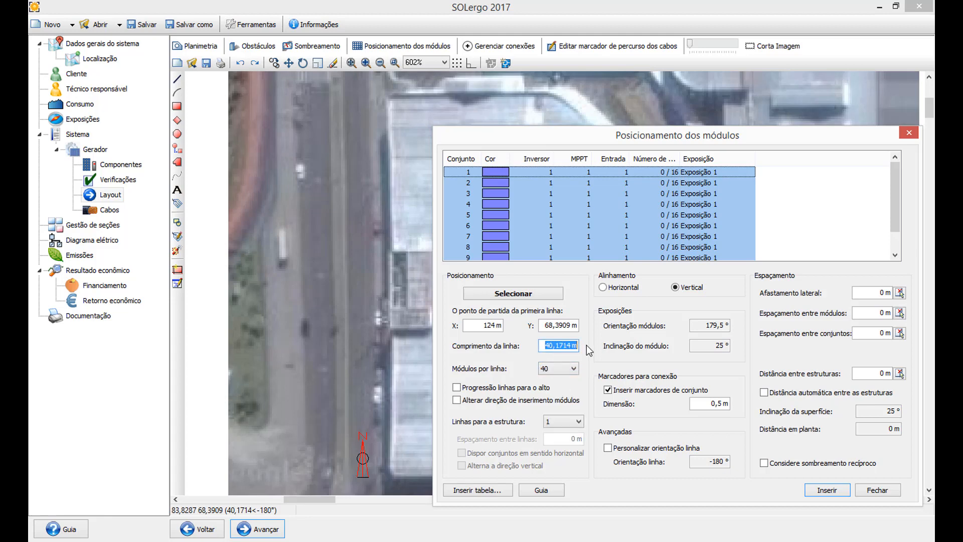
{"action": "type", "text": "41"}
{"action": "left_click", "coordinate": [558, 368]}
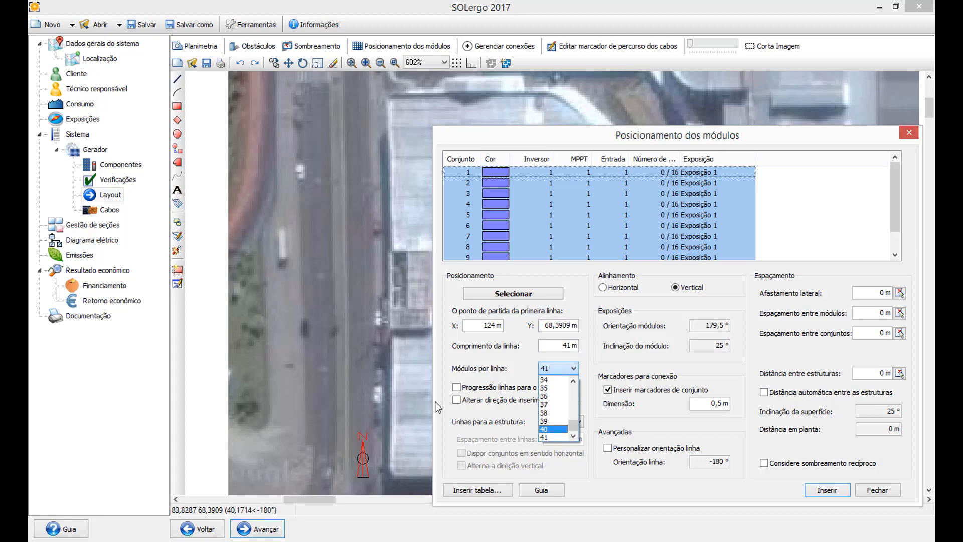
{"action": "left_click", "coordinate": [549, 429]}
{"action": "left_click", "coordinate": [552, 372]}
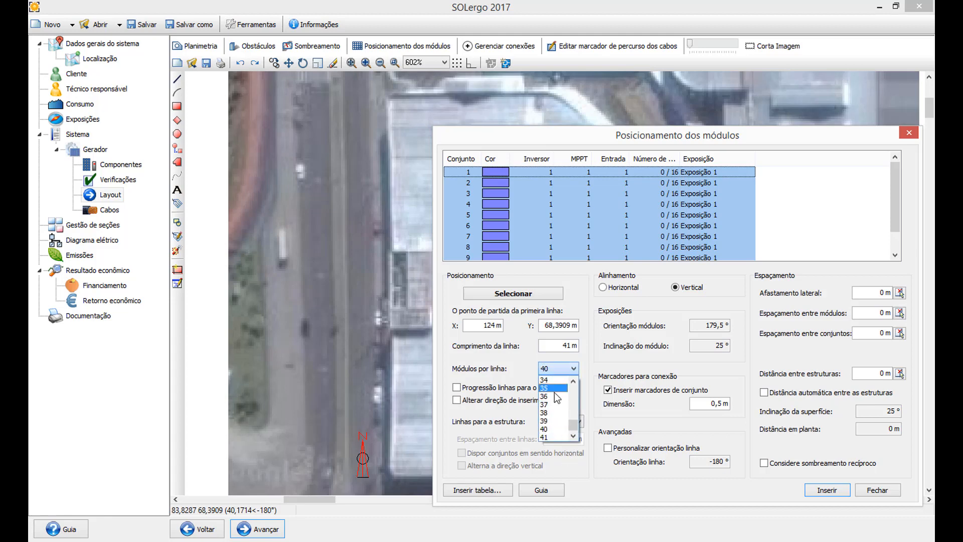
{"action": "left_click", "coordinate": [548, 430]}
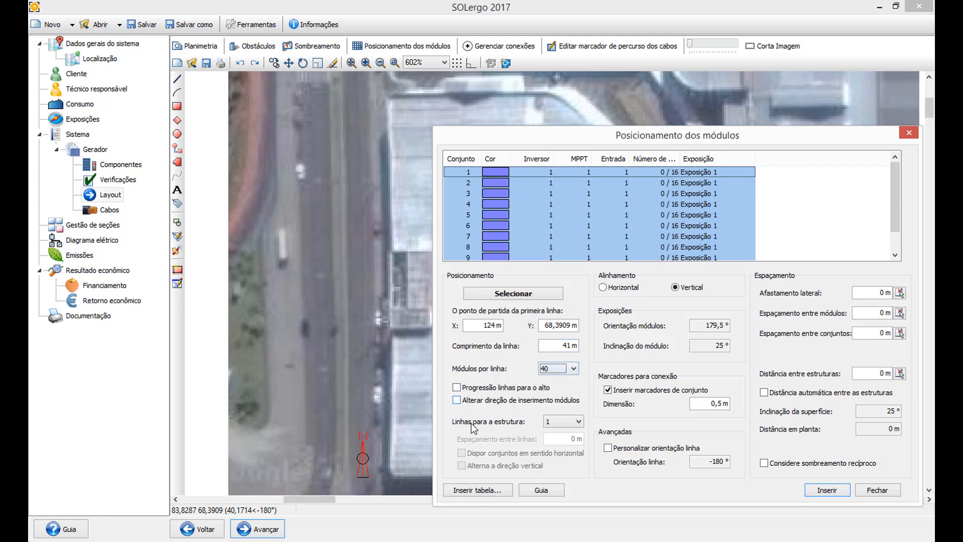
Set the number of rows per structure to 4.
{"action": "left_click", "coordinate": [567, 421]}
{"action": "left_click", "coordinate": [556, 457]}
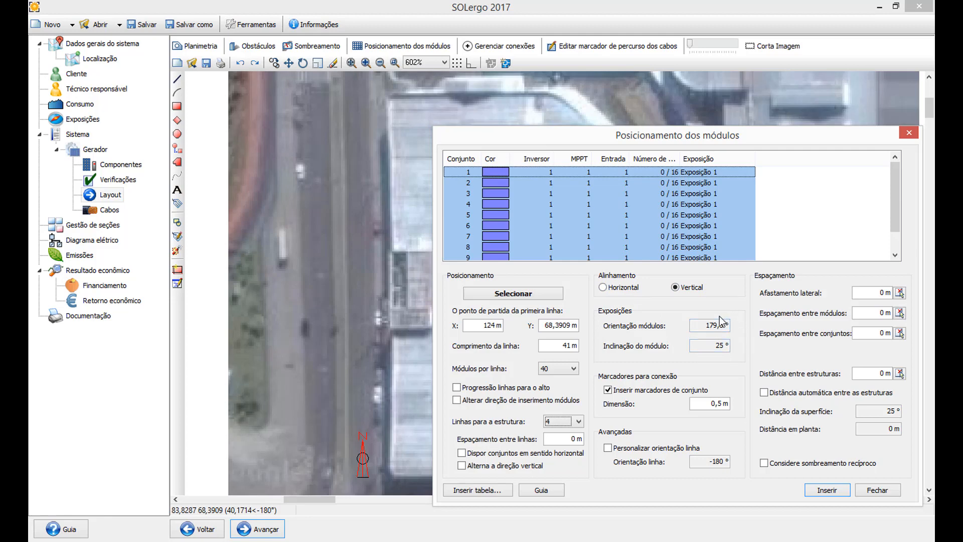
{"action": "double_click", "coordinate": [722, 345]}
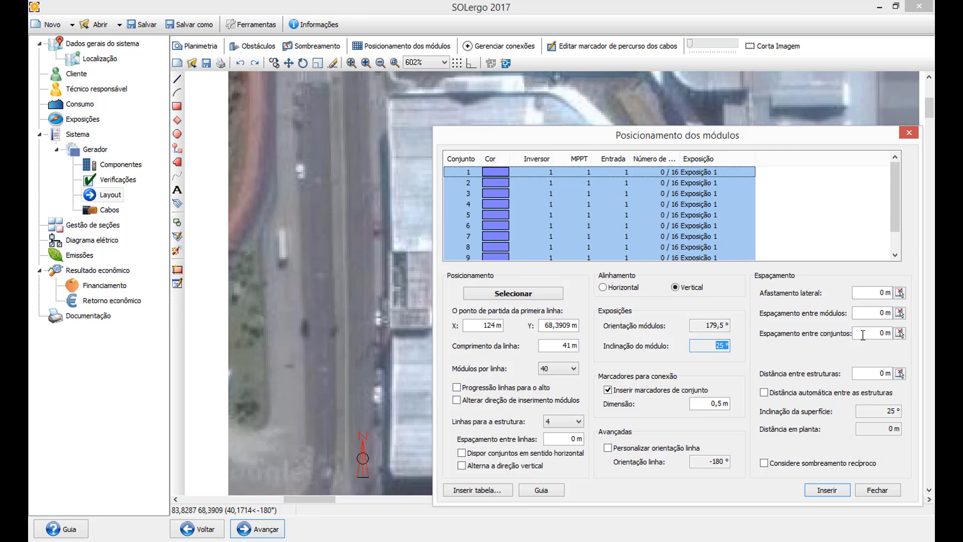
{"action": "left_click", "coordinate": [861, 312]}
{"action": "left_click_drag", "start_coordinate": [875, 293], "coordinate": [893, 296]}
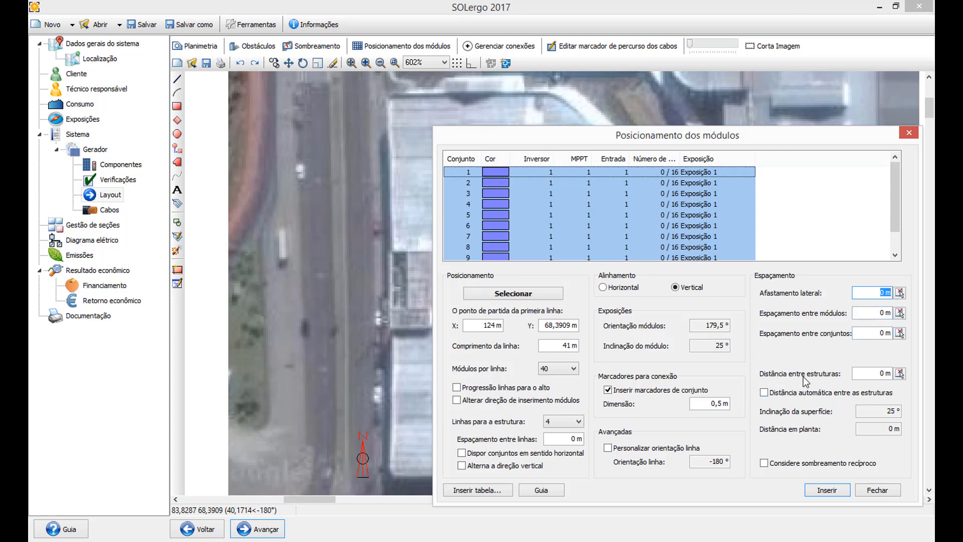
Try the automatic distance between structures, switch it off again and clear the computed distance.
{"action": "left_click", "coordinate": [871, 376]}
{"action": "left_click", "coordinate": [854, 394]}
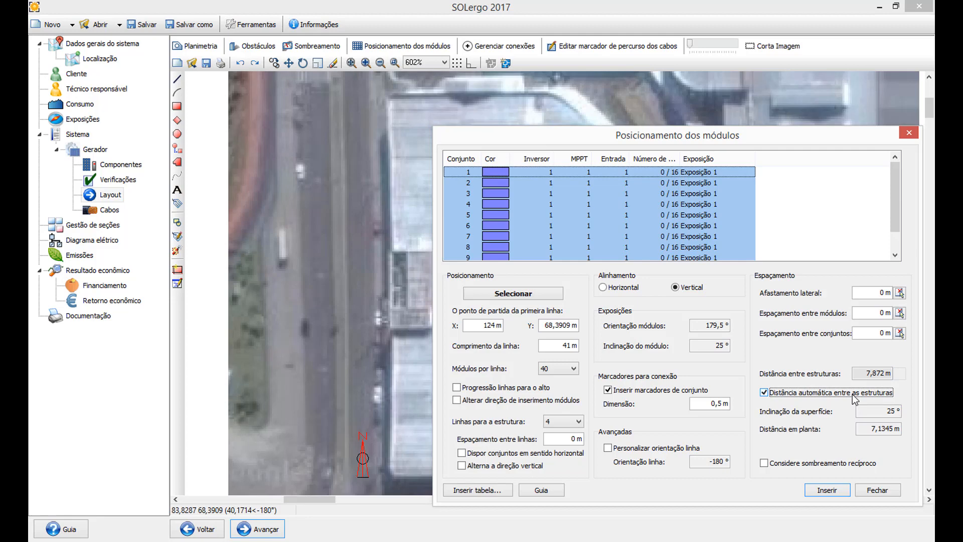
{"action": "left_click", "coordinate": [852, 394]}
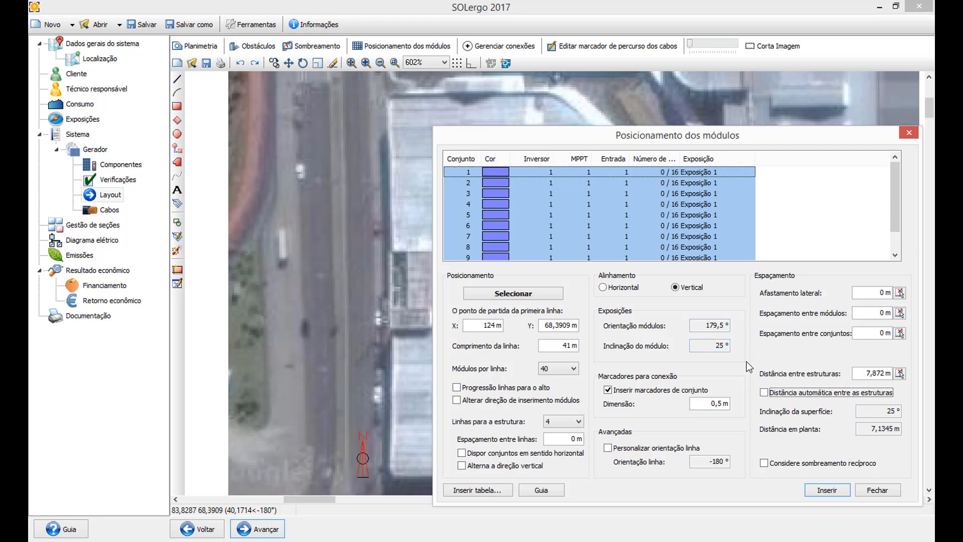
{"action": "left_click_drag", "start_coordinate": [710, 346], "coordinate": [738, 346]}
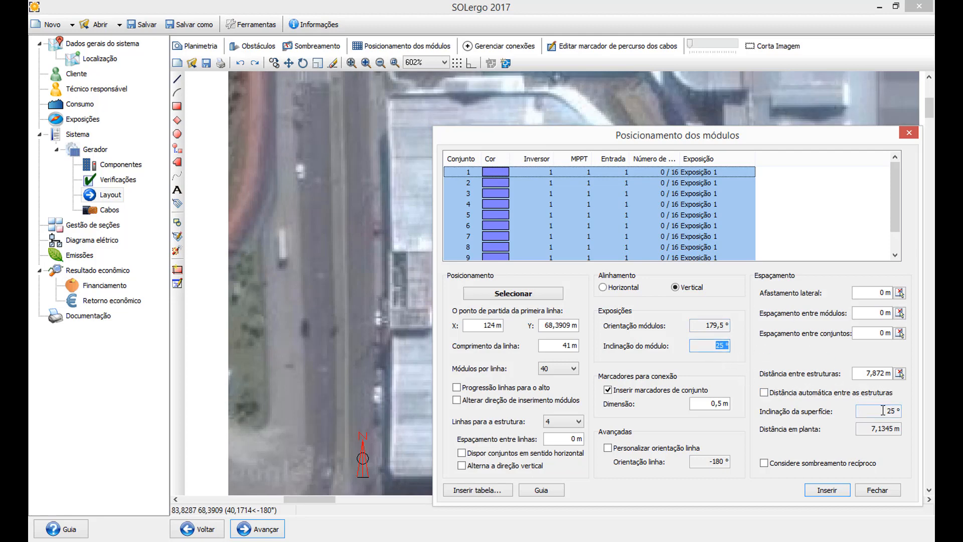
{"action": "left_click_drag", "start_coordinate": [883, 410], "coordinate": [907, 412]}
{"action": "left_click_drag", "start_coordinate": [866, 373], "coordinate": [888, 374]}
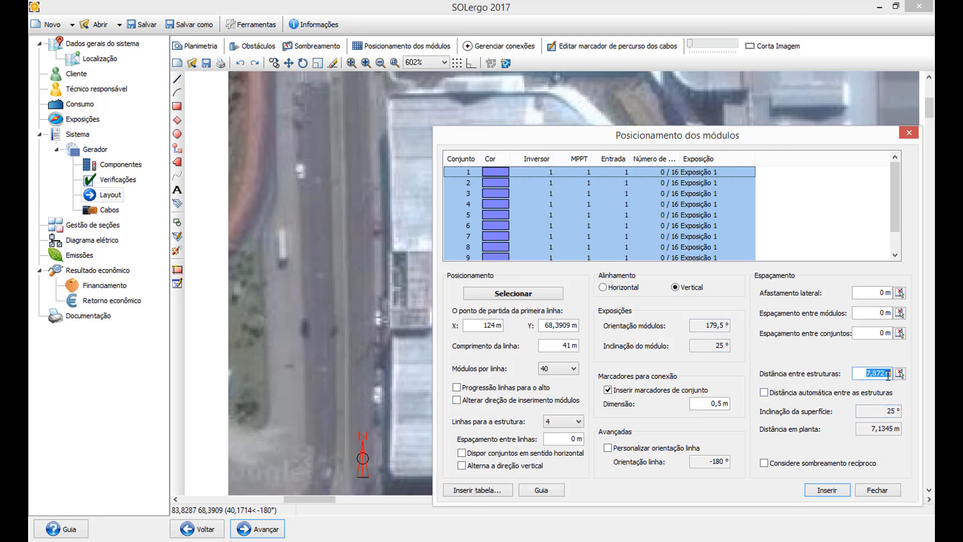
{"action": "key", "text": "BackSpace"}
Set the spacing between modules to 0.05 m and the row length to 42 m, and insert the selected sets on the roof.
{"action": "left_click_drag", "start_coordinate": [883, 313], "coordinate": [887, 315]}
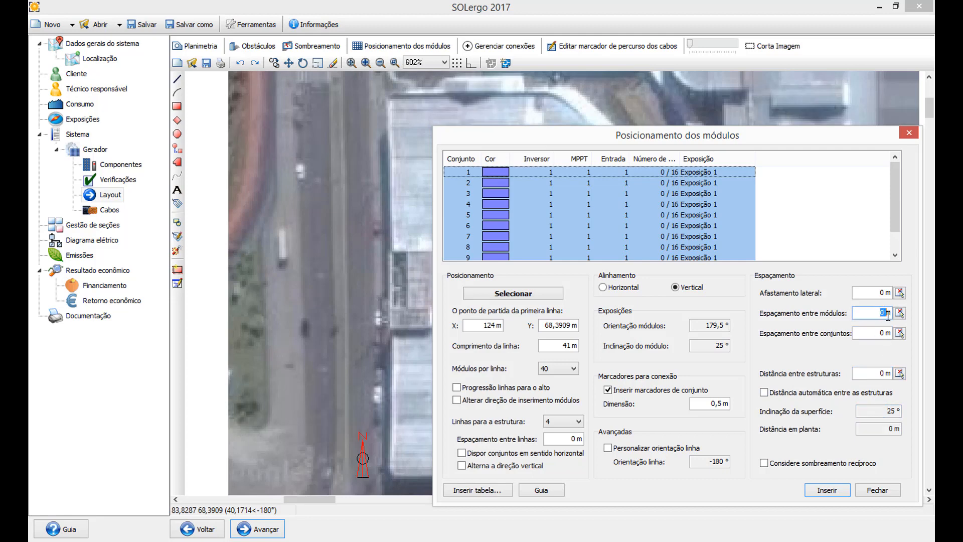
{"action": "type", "text": "0,05"}
{"action": "double_click", "coordinate": [567, 346]}
{"action": "key", "text": "BackSpace"}
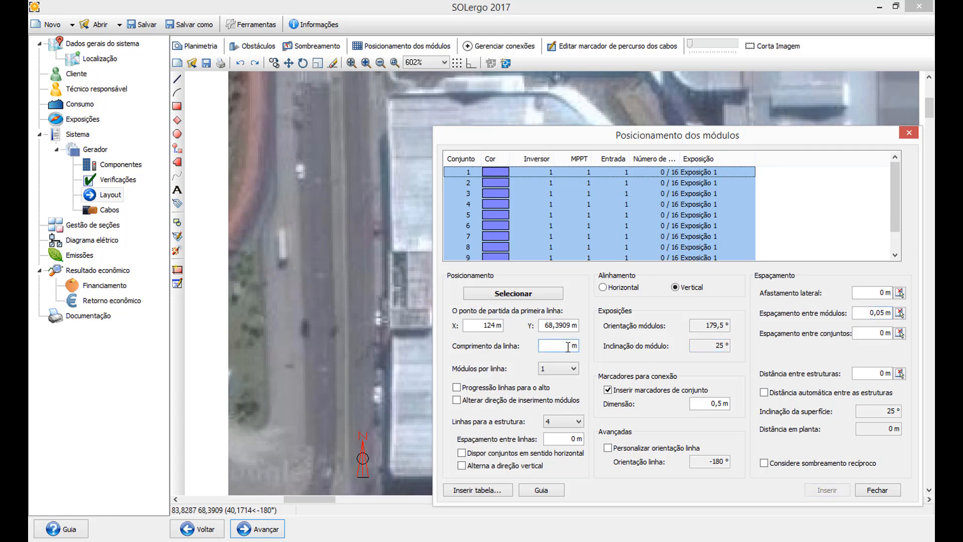
{"action": "type", "text": "42m"}
{"action": "left_click", "coordinate": [842, 491]}
{"action": "left_click_drag", "start_coordinate": [720, 140], "coordinate": [608, 137]}
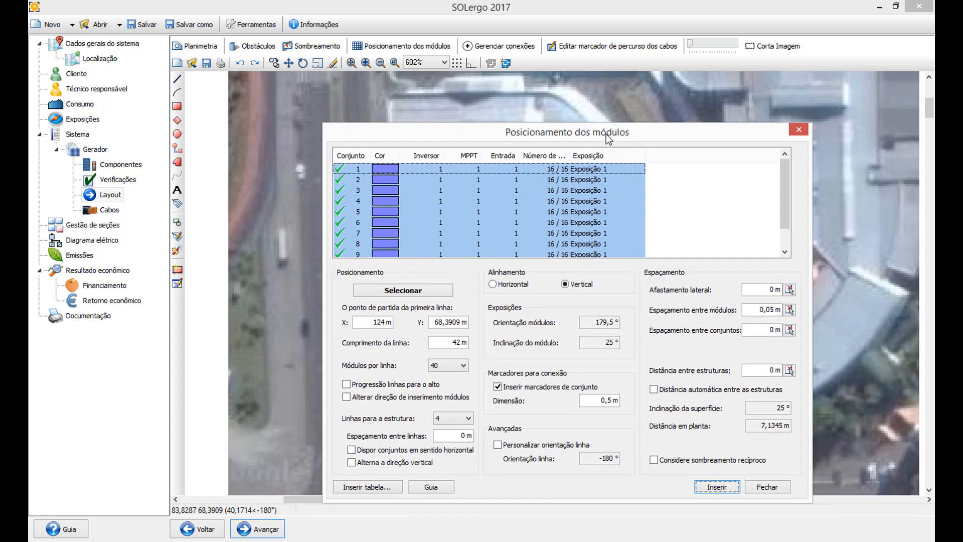
{"action": "left_click", "coordinate": [798, 130]}
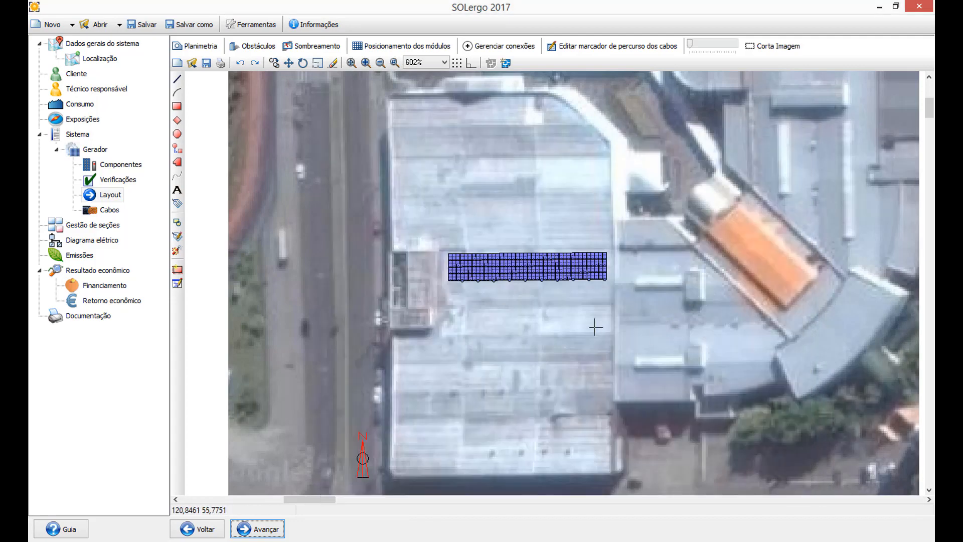
{"action": "scroll", "coordinate": [554, 340], "scroll_direction": "up", "scroll_amount": 1}
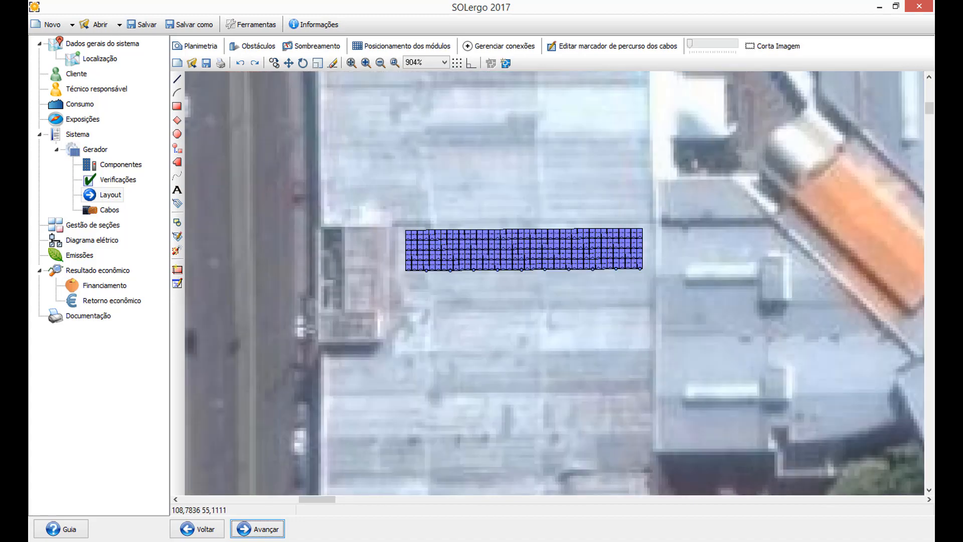
{"action": "left_click_drag", "start_coordinate": [655, 196], "coordinate": [407, 276]}
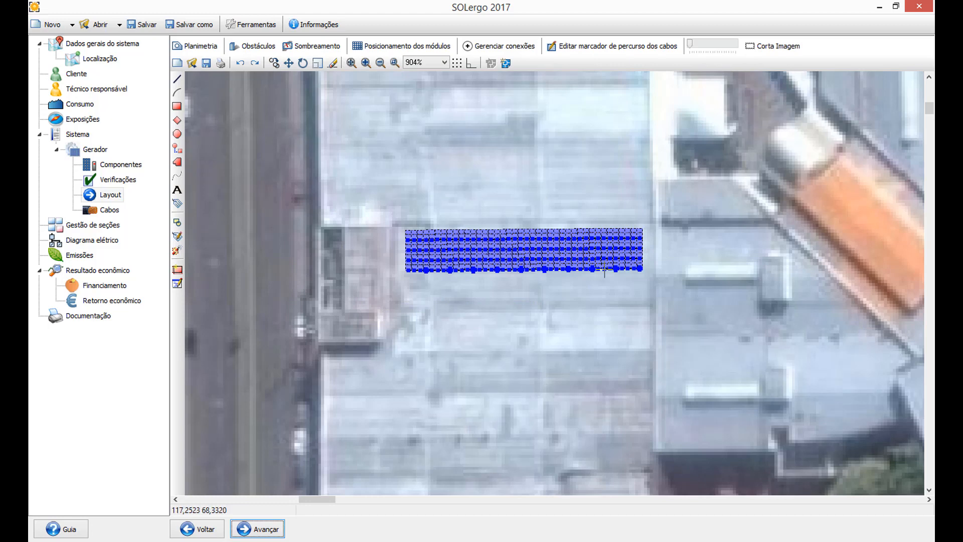
{"action": "right_click", "coordinate": [572, 263]}
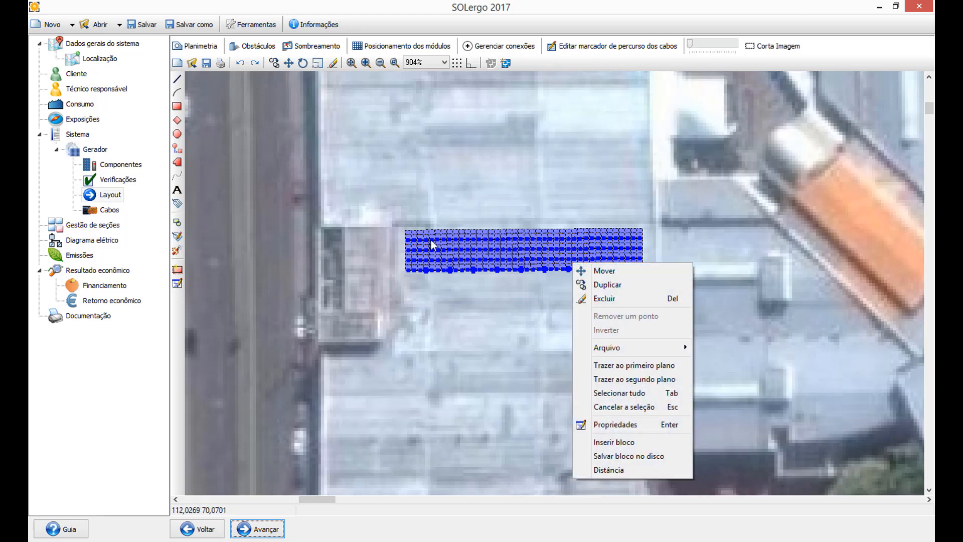
{"action": "left_click", "coordinate": [546, 307]}
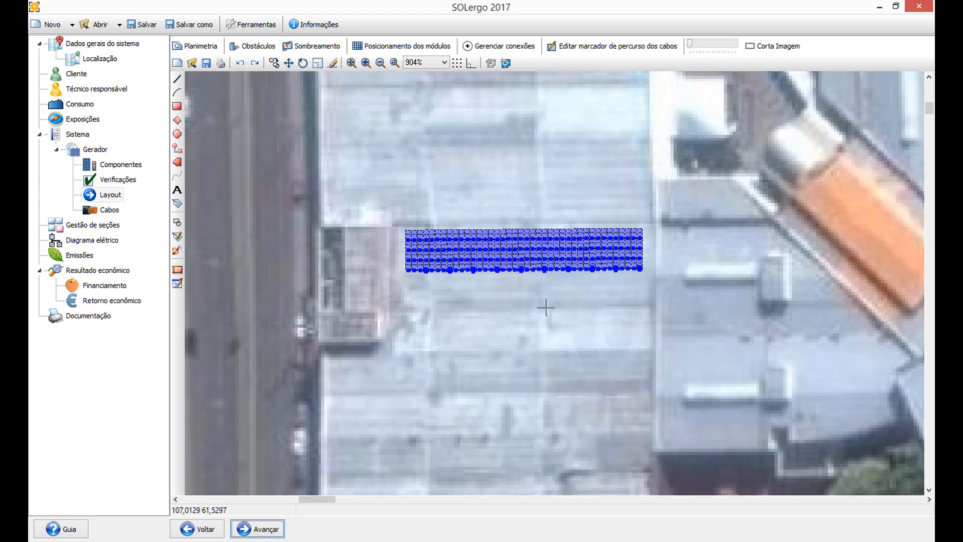
{"action": "left_click", "coordinate": [546, 307]}
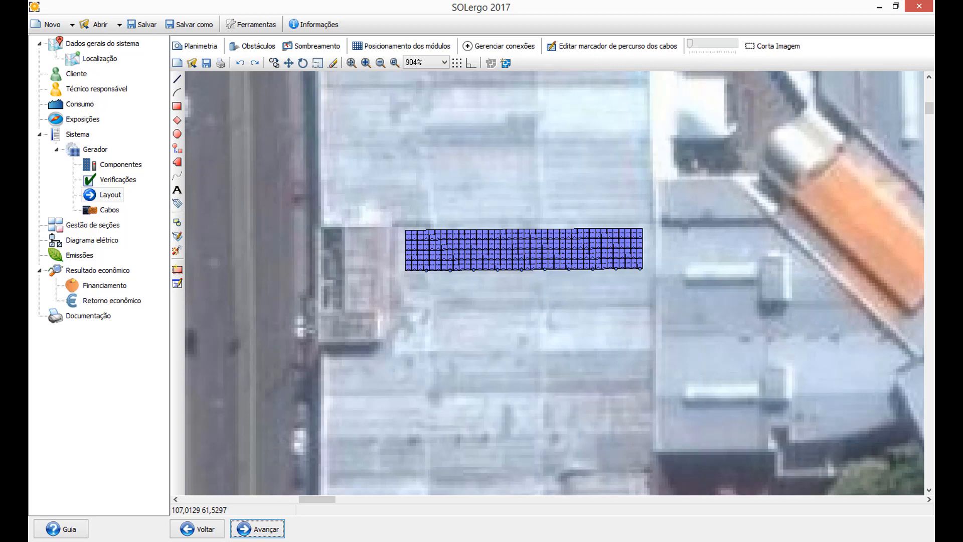
Insert one field panel marker just beyond the lower-left corner of the module array, on the small roof structure.
{"action": "left_click", "coordinate": [501, 46]}
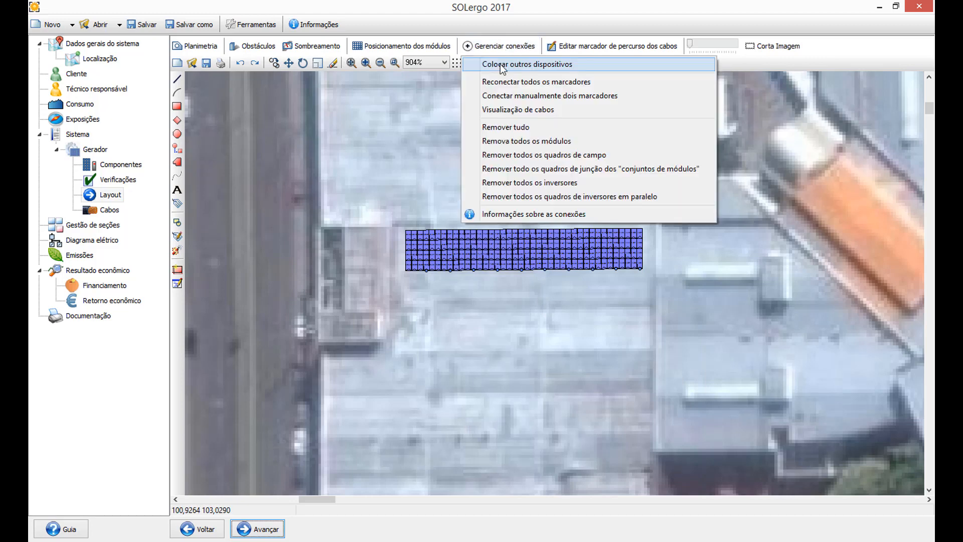
{"action": "left_click", "coordinate": [526, 64]}
{"action": "left_click_drag", "start_coordinate": [550, 113], "coordinate": [768, 149]}
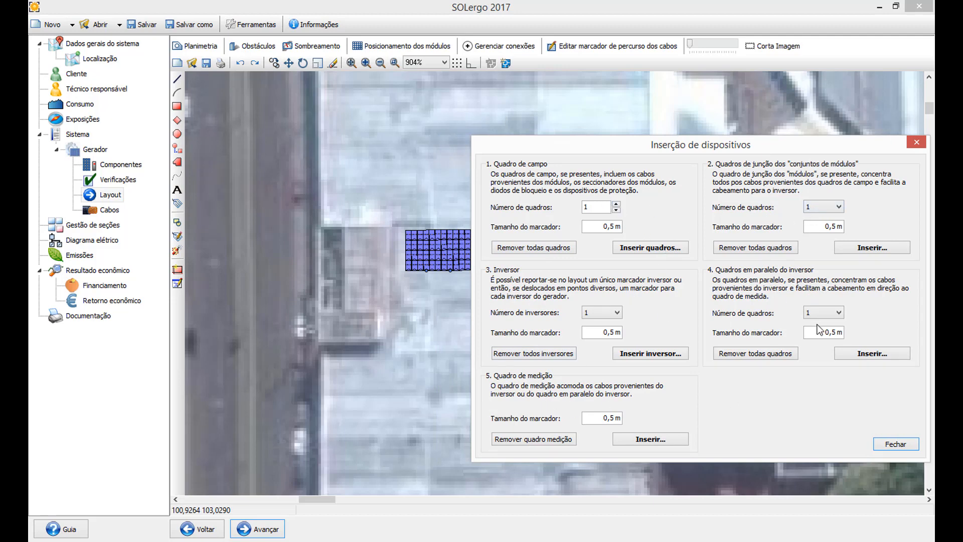
{"action": "left_click", "coordinate": [645, 252]}
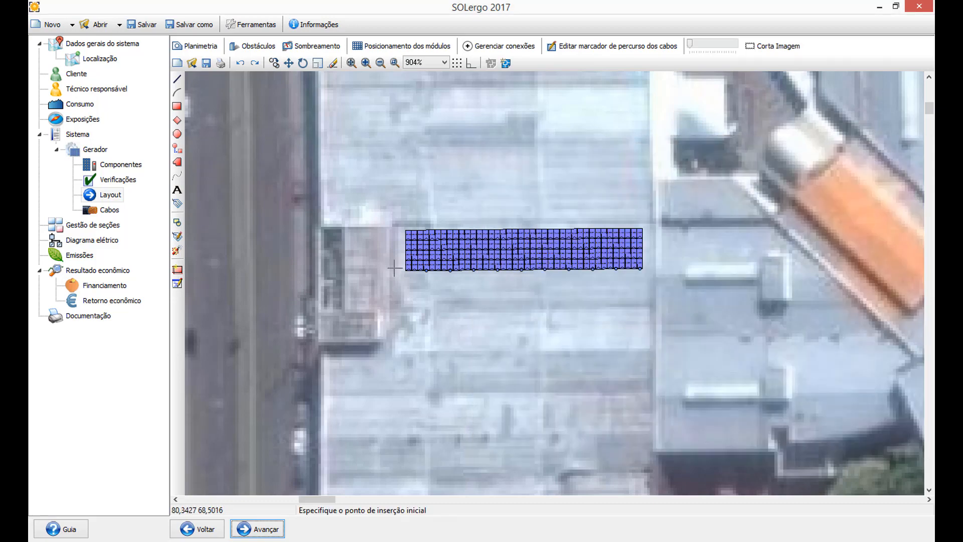
{"action": "scroll", "coordinate": [387, 266], "scroll_direction": "up", "scroll_amount": 4}
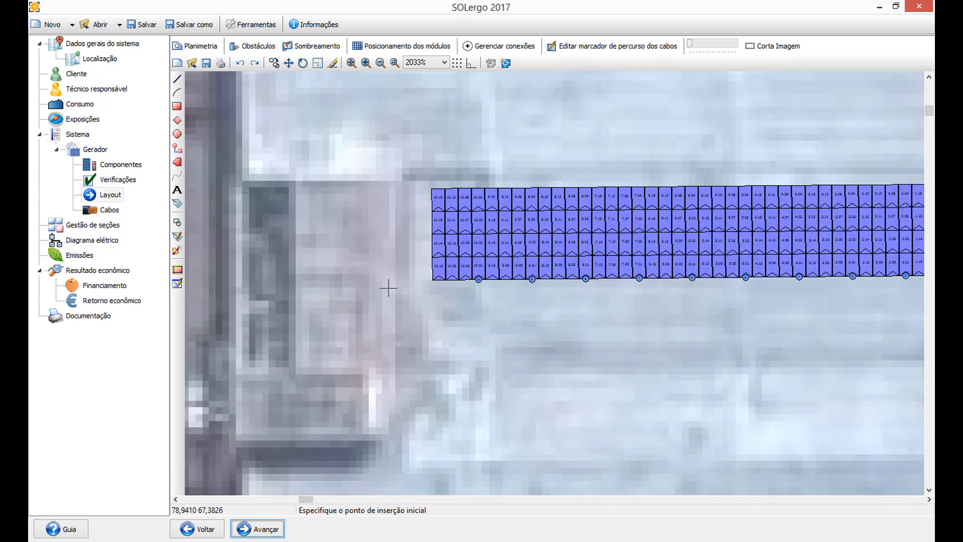
{"action": "left_click", "coordinate": [389, 285]}
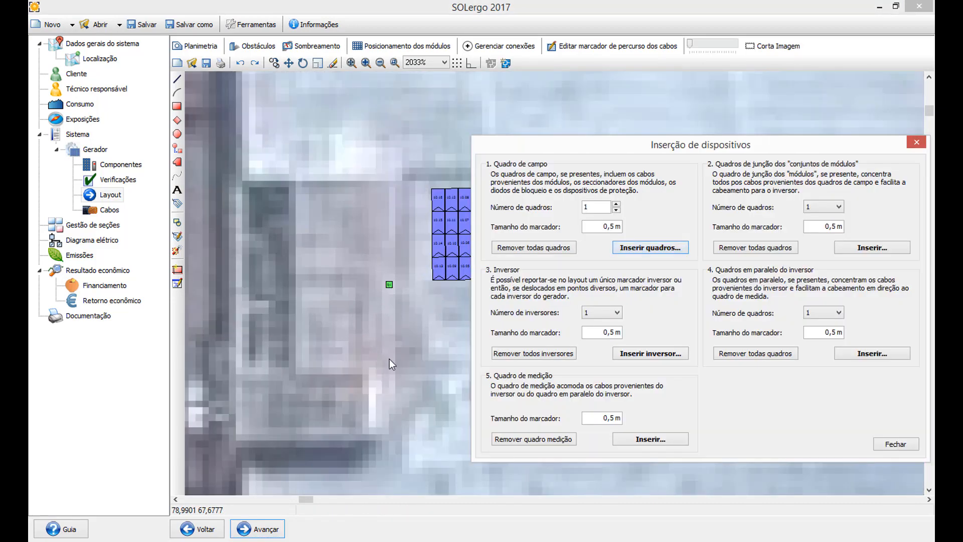
Insert the inverter marker just above the green field panel marker, and the inverter parallel panel marker above the inverter.
{"action": "left_click", "coordinate": [672, 353]}
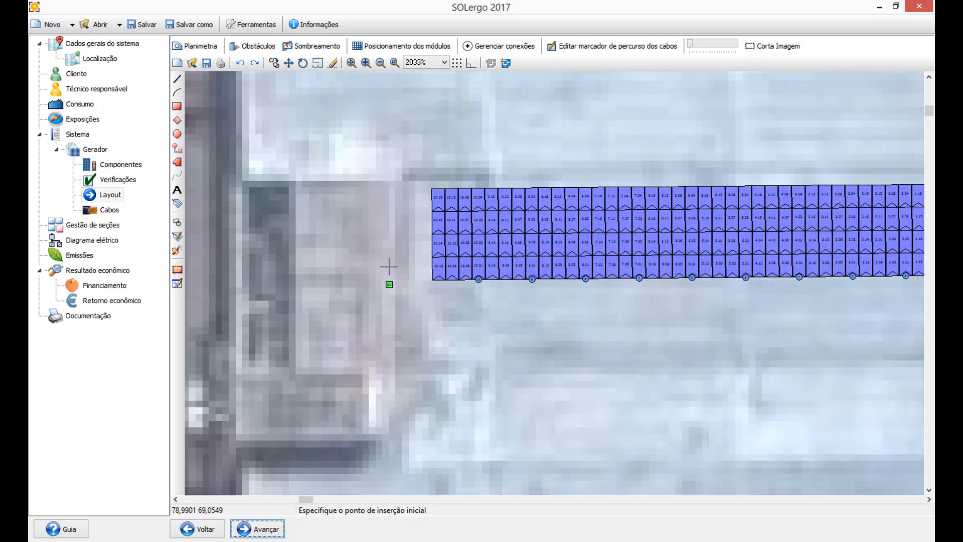
{"action": "left_click", "coordinate": [389, 268]}
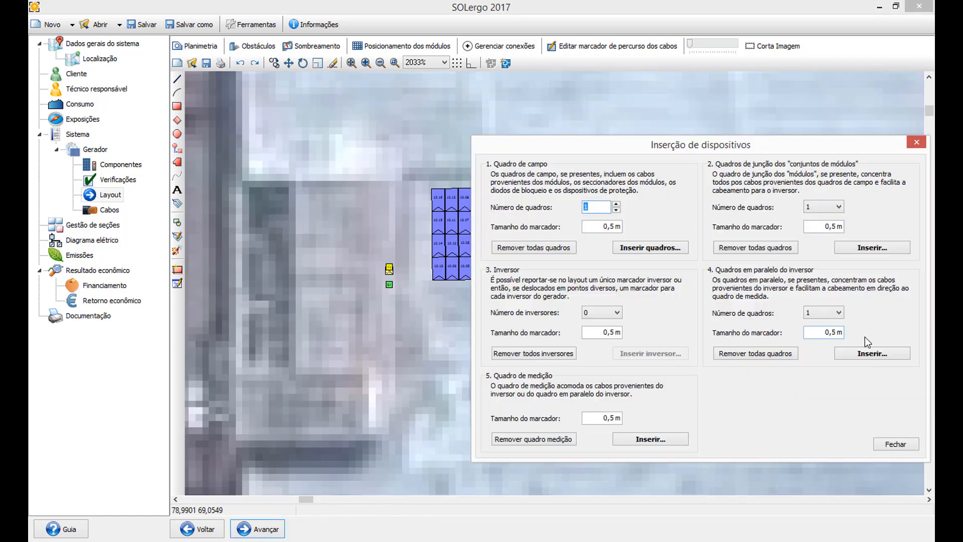
{"action": "left_click", "coordinate": [870, 353]}
{"action": "left_click", "coordinate": [390, 247]}
Insert the metering panel marker above the parallel panel, near the upper edge of the roof structure, and finish device insertion.
{"action": "left_click", "coordinate": [650, 439]}
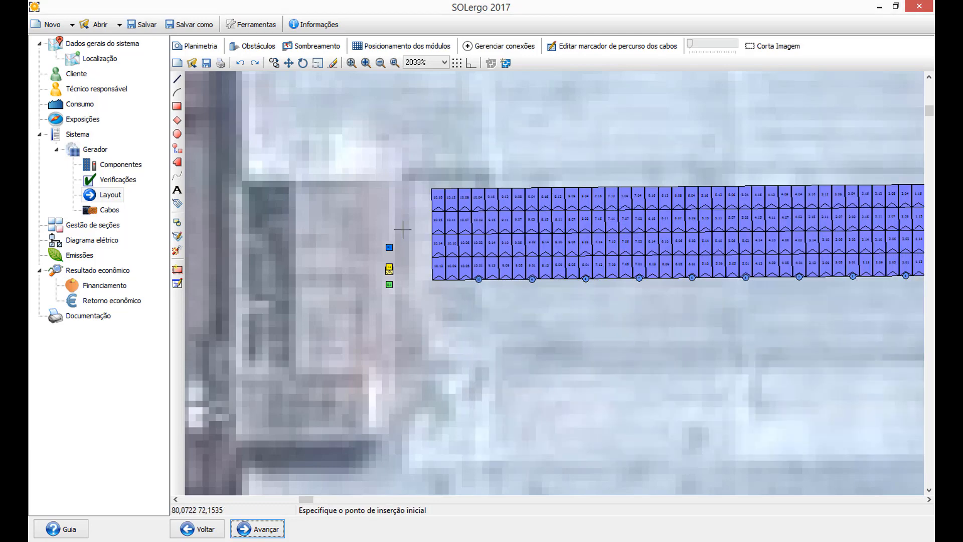
{"action": "left_click", "coordinate": [392, 176]}
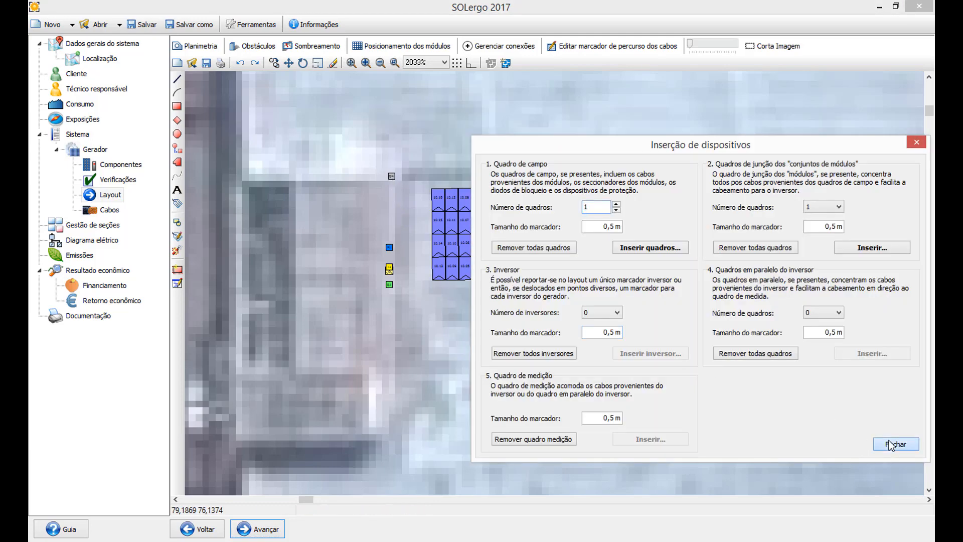
{"action": "left_click", "coordinate": [895, 444]}
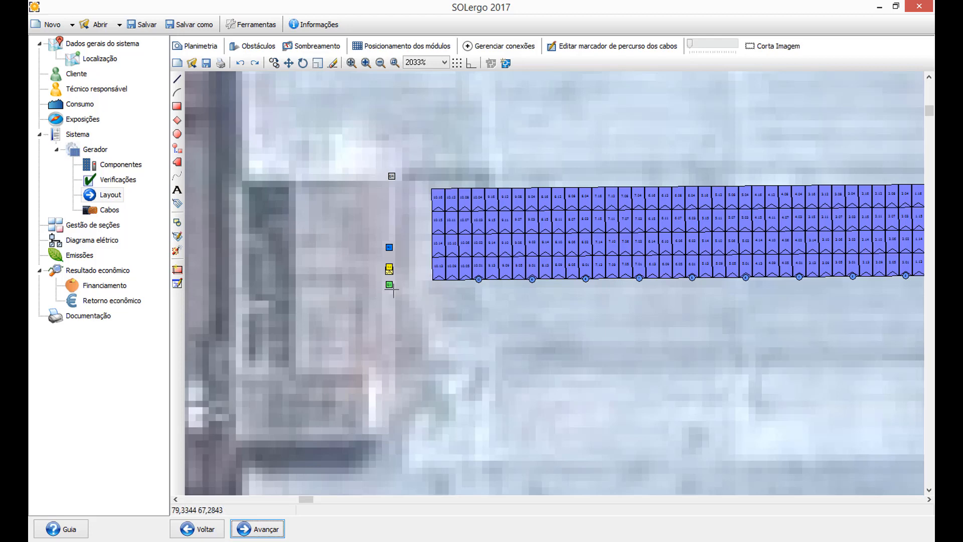
Reconnect all the markers so cable routes link the module strings, field panel, inverter, parallel panel and metering panel.
{"action": "left_click", "coordinate": [510, 50]}
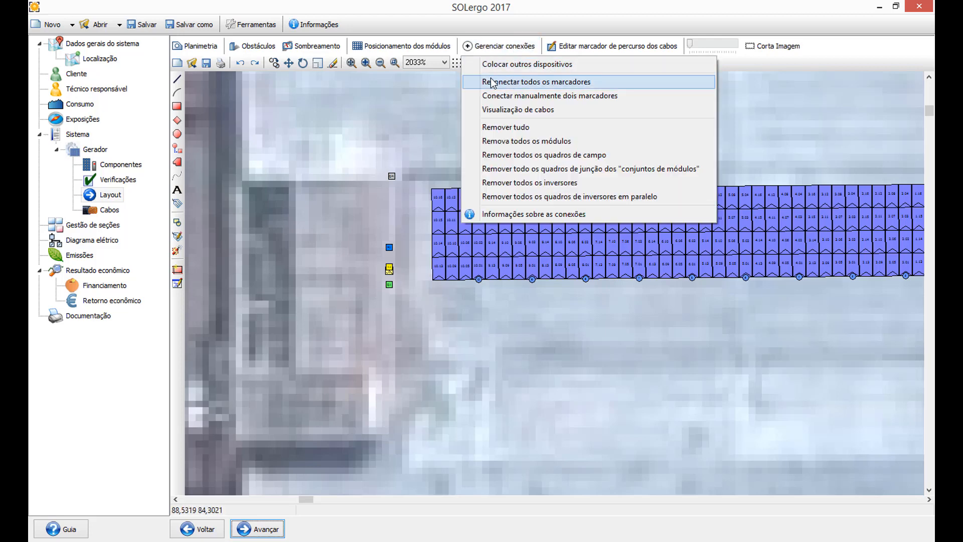
{"action": "left_click", "coordinate": [527, 82]}
{"action": "left_click", "coordinate": [530, 321]}
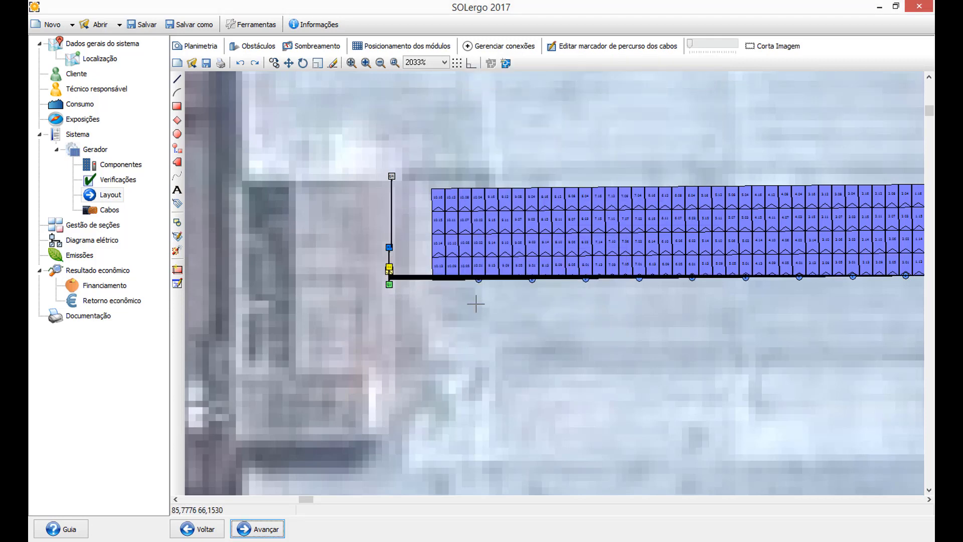
Examine the cable routes between the device markers and the module strings, including the run to the metering panel.
{"action": "scroll", "coordinate": [396, 220], "scroll_direction": "up", "scroll_amount": 1}
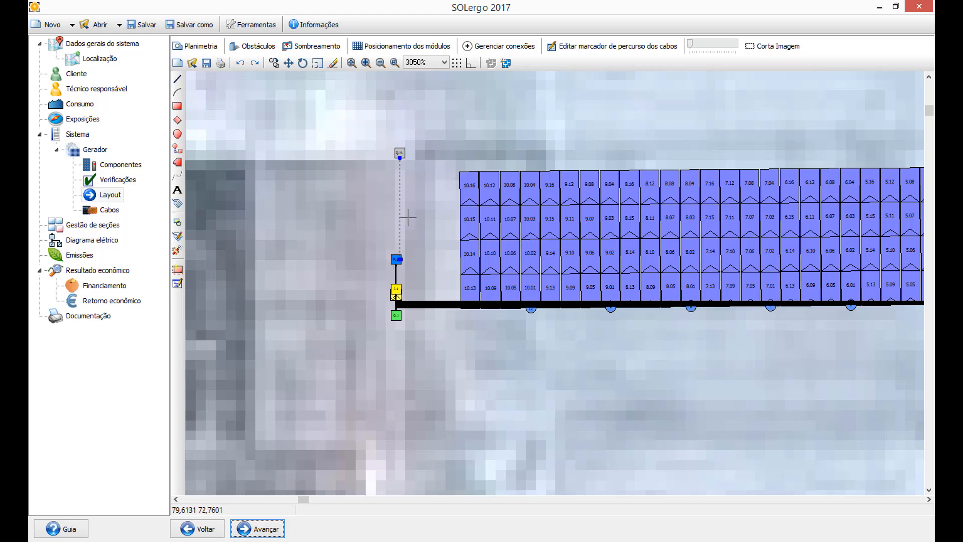
{"action": "scroll", "coordinate": [403, 258], "scroll_direction": "up", "scroll_amount": 3}
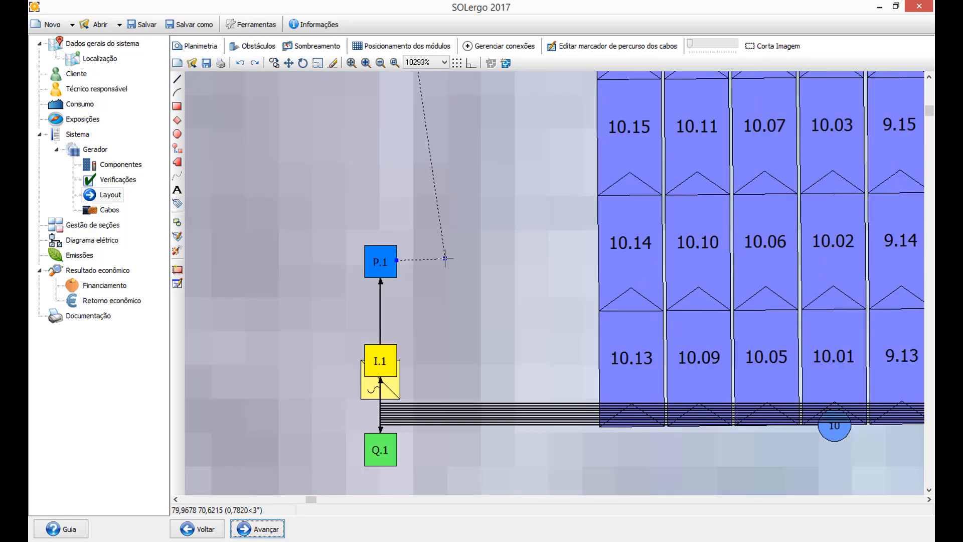
{"action": "scroll", "coordinate": [401, 259], "scroll_direction": "down", "scroll_amount": 2}
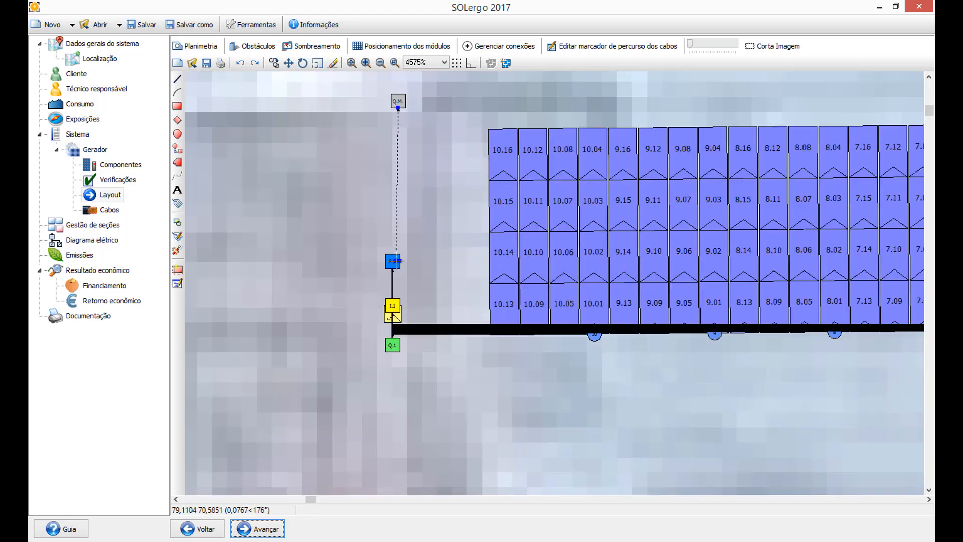
{"action": "scroll", "coordinate": [406, 251], "scroll_direction": "down", "scroll_amount": 1}
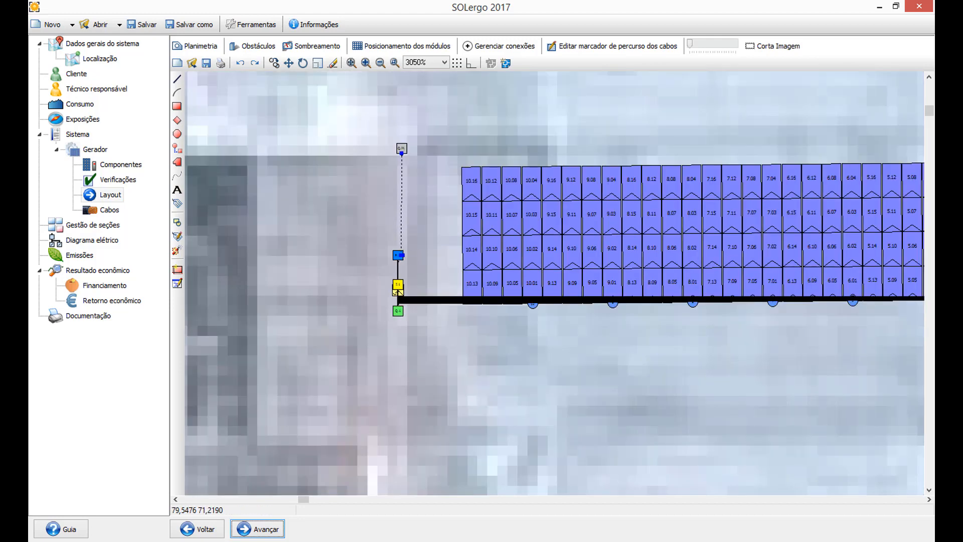
{"action": "scroll", "coordinate": [443, 258], "scroll_direction": "down", "scroll_amount": 1}
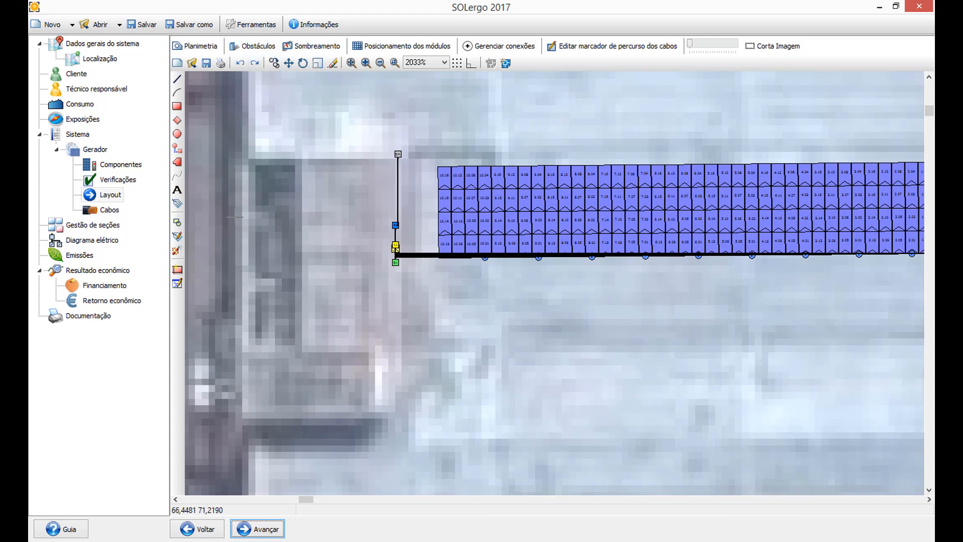
{"action": "scroll", "coordinate": [236, 396], "scroll_direction": "down", "scroll_amount": 2}
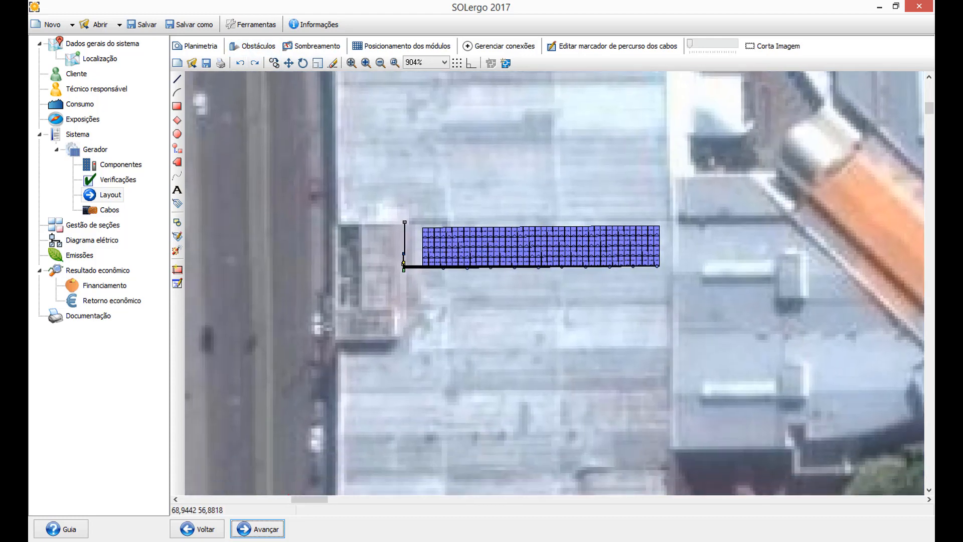
{"action": "scroll", "coordinate": [380, 234], "scroll_direction": "down", "scroll_amount": 2}
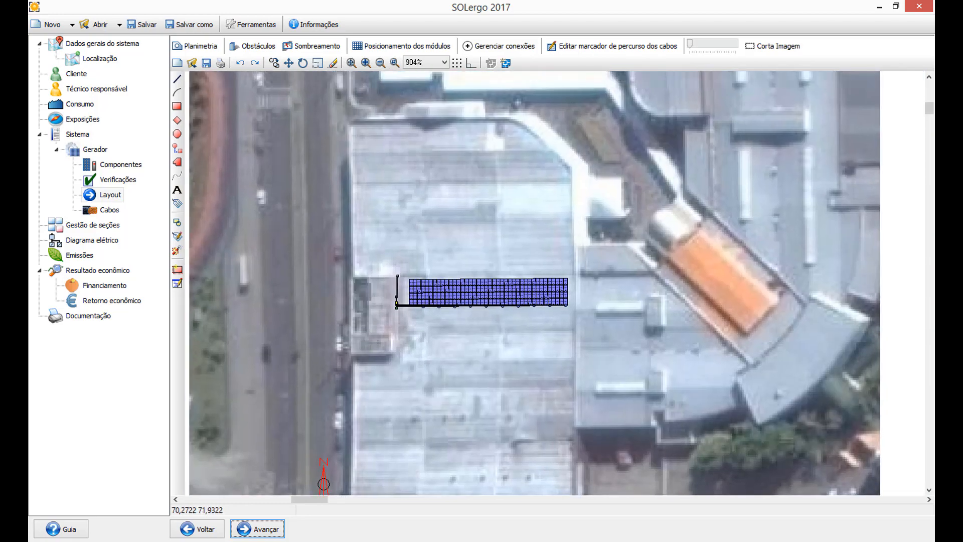
{"action": "scroll", "coordinate": [361, 289], "scroll_direction": "up", "scroll_amount": 1}
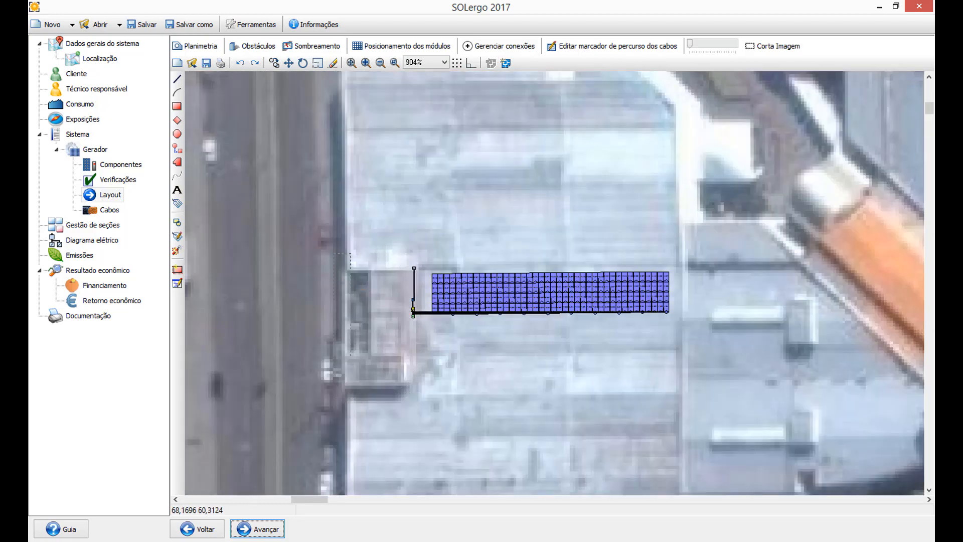
Start a new obstacle and set its depth to 23 m and its vertical height to 4 m.
{"action": "left_click", "coordinate": [254, 46]}
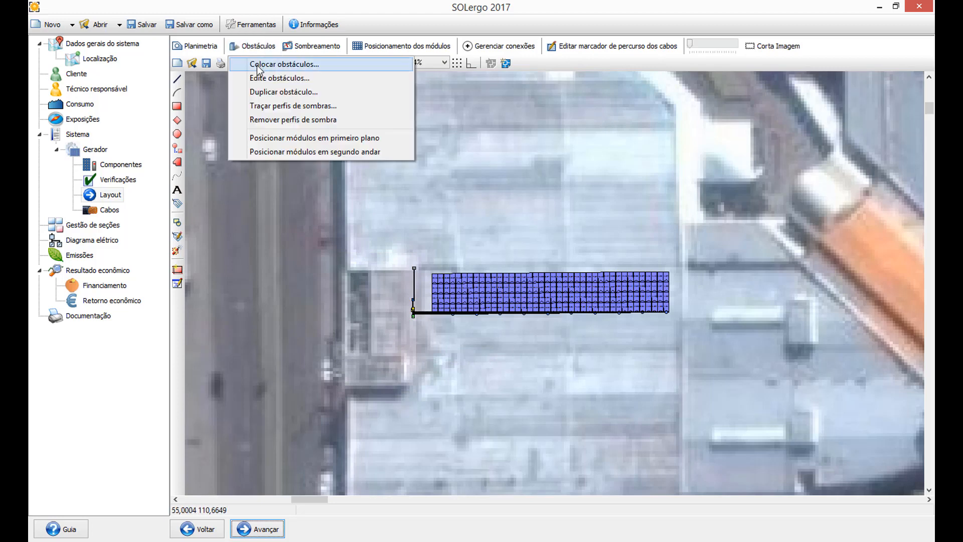
{"action": "left_click", "coordinate": [258, 66]}
{"action": "left_click_drag", "start_coordinate": [522, 127], "coordinate": [657, 150]}
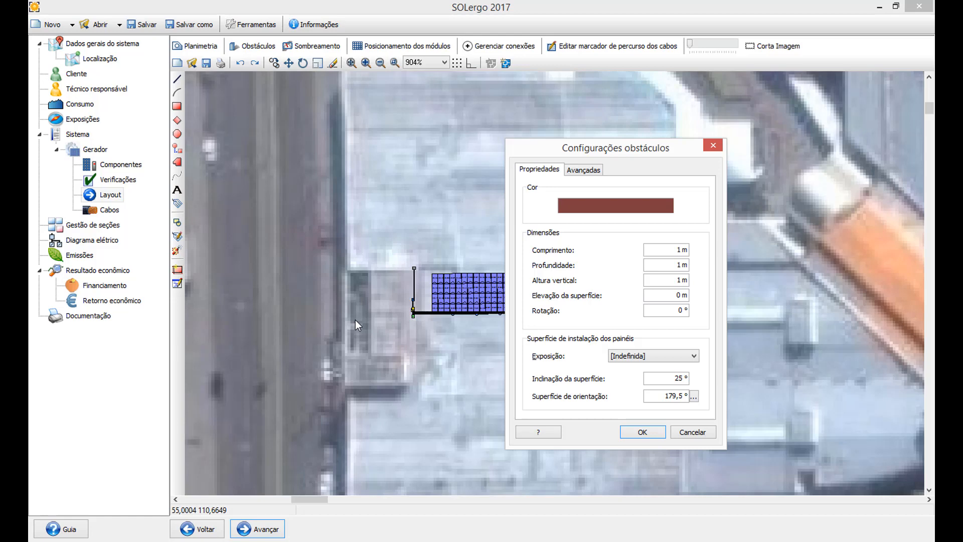
{"action": "double_click", "coordinate": [681, 250]}
{"action": "key", "text": "Tab"}
{"action": "type", "text": "23"}
{"action": "key", "text": "Tab"}
{"action": "type", "text": "4"}
Set the obstacle's surface inclination to 0° and place it over the raised roof structure beside the module array.
{"action": "left_click", "coordinate": [687, 378]}
{"action": "type", "text": "0"}
{"action": "left_click", "coordinate": [651, 432]}
{"action": "left_click", "coordinate": [379, 325]}
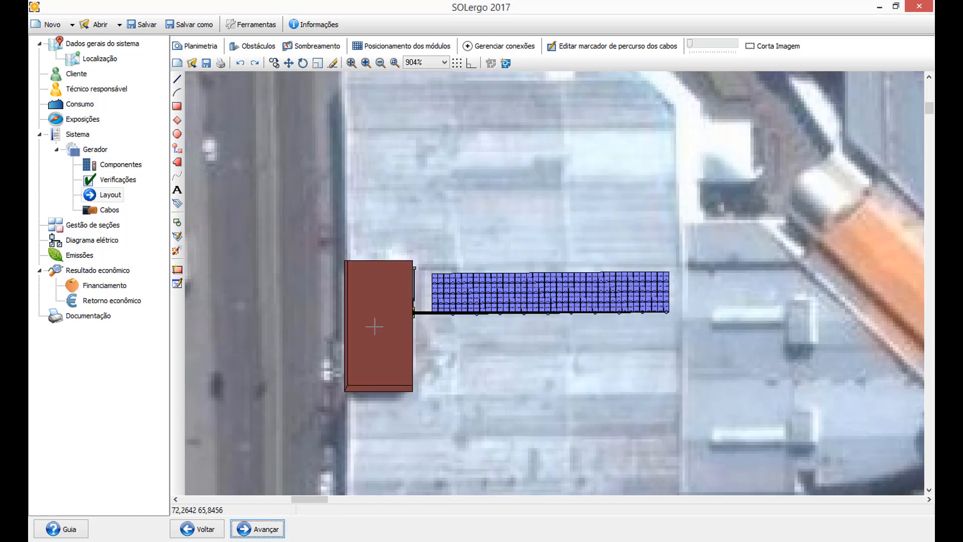
{"action": "left_click_drag", "start_coordinate": [378, 325], "coordinate": [376, 326]}
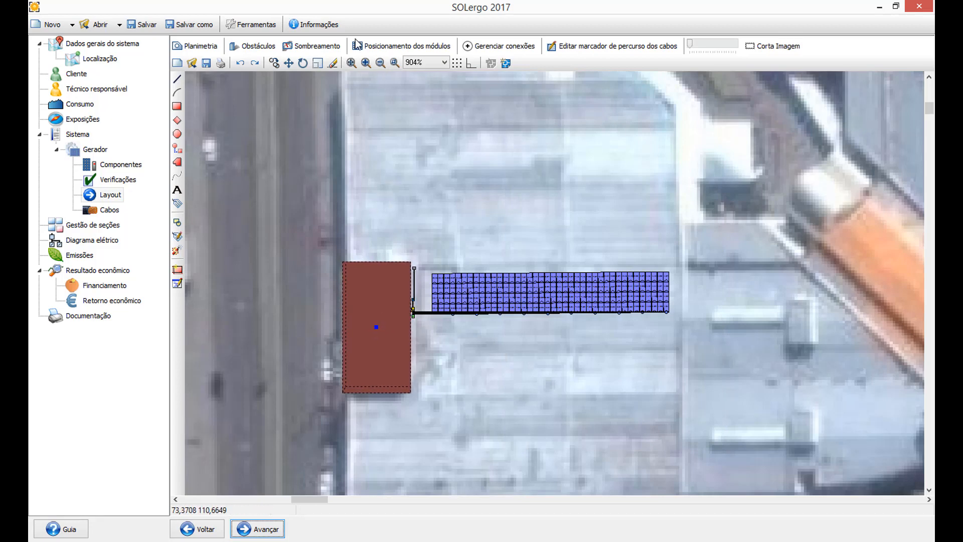
Calculate the losses due to shading, review the monthly and yearly figures, and close the report.
{"action": "left_click", "coordinate": [315, 45]}
{"action": "left_click", "coordinate": [339, 66]}
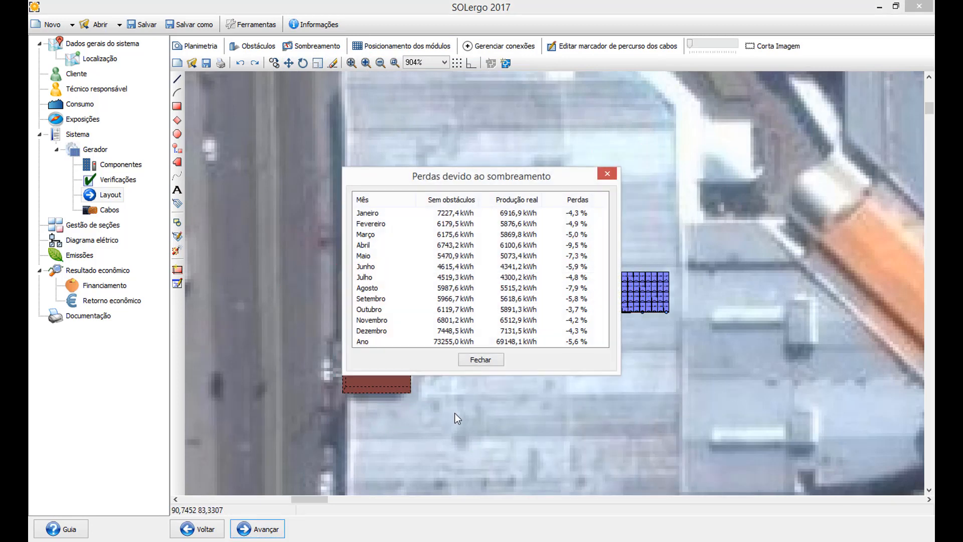
{"action": "left_click_drag", "start_coordinate": [535, 173], "coordinate": [654, 184]}
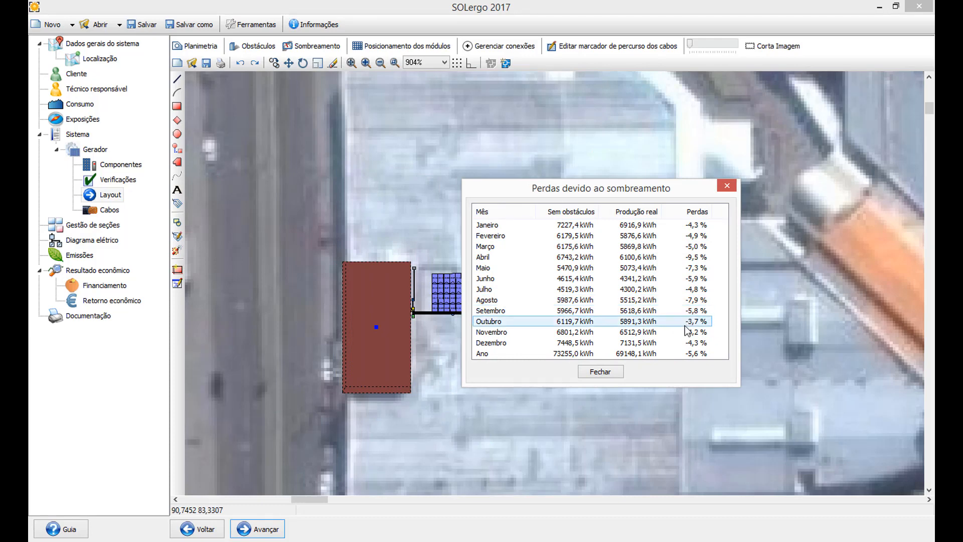
{"action": "left_click", "coordinate": [674, 354]}
{"action": "left_click_drag", "start_coordinate": [661, 189], "coordinate": [809, 220]}
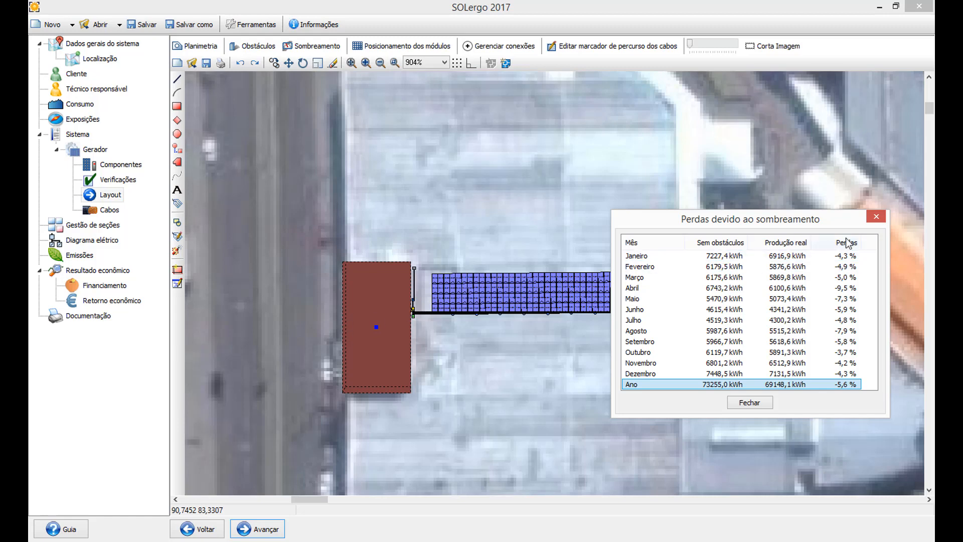
{"action": "left_click", "coordinate": [876, 216]}
{"action": "left_click", "coordinate": [431, 443]}
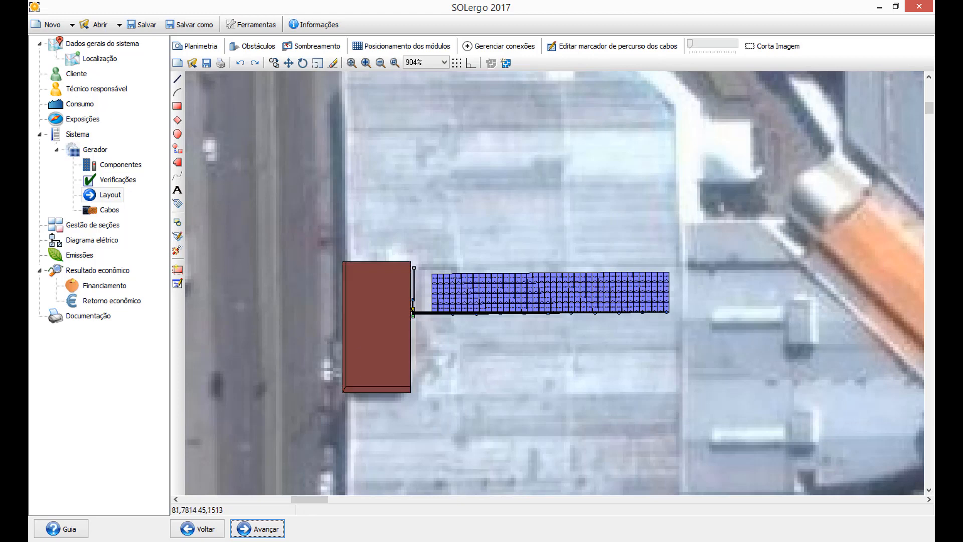
Proceed to the generator cabling, updating the cable lengths from the layout, and open the string-to-field-panel cable.
{"action": "left_click", "coordinate": [251, 530]}
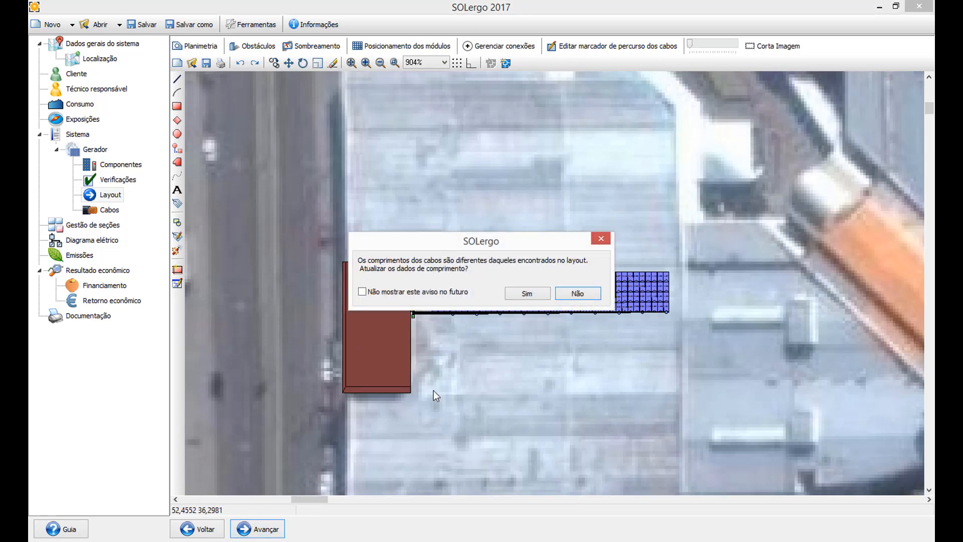
{"action": "left_click", "coordinate": [527, 294]}
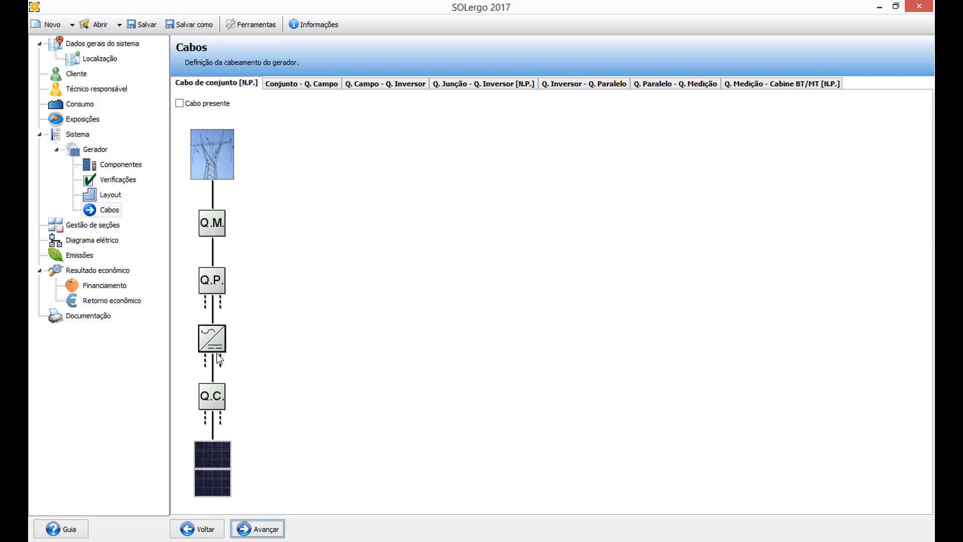
{"action": "left_click", "coordinate": [212, 430]}
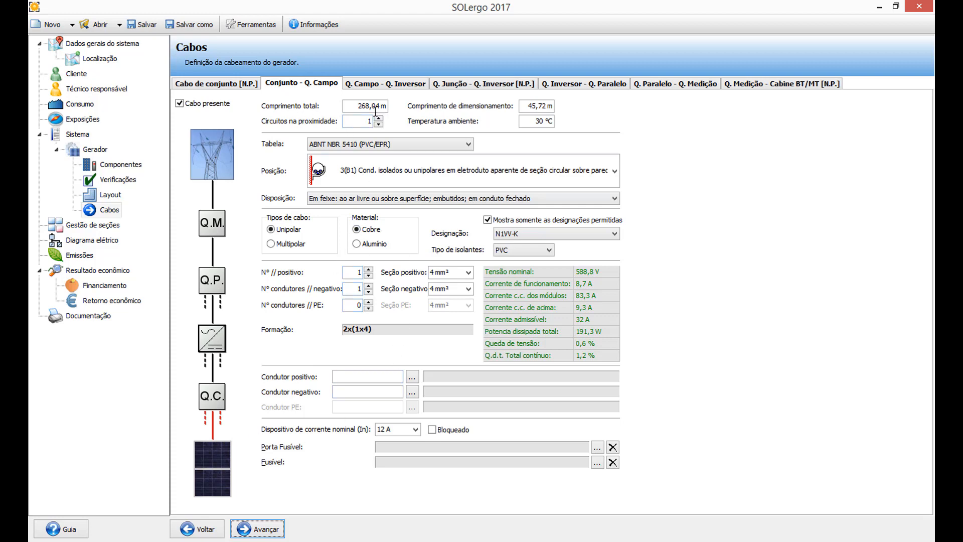
{"action": "left_click_drag", "start_coordinate": [351, 107], "coordinate": [387, 116]}
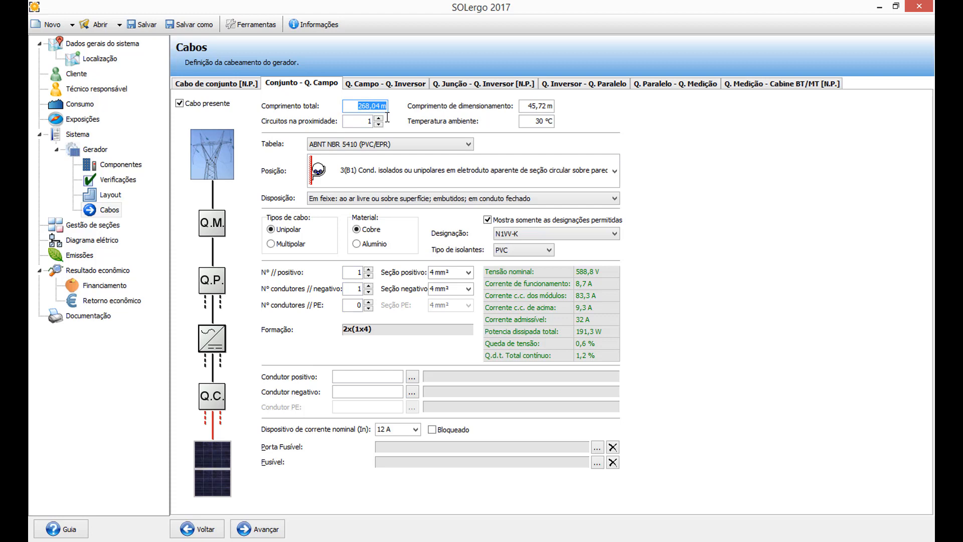
Select the ABNT NBR 5410 (PVC/EPR) table and keep the 3(B1) surface-mounted circular conduit installation for the string-to-field-panel cable.
{"action": "left_click", "coordinate": [466, 144]}
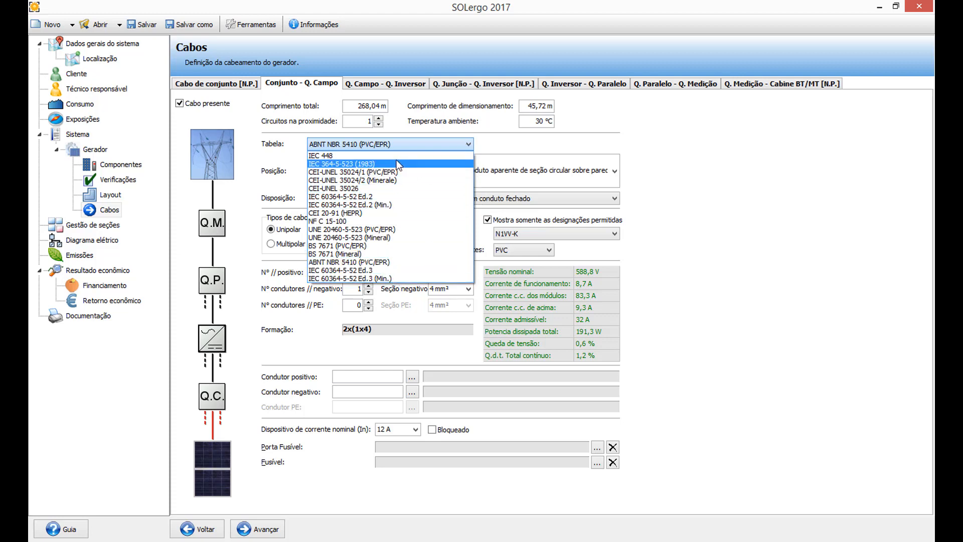
{"action": "left_click", "coordinate": [355, 263]}
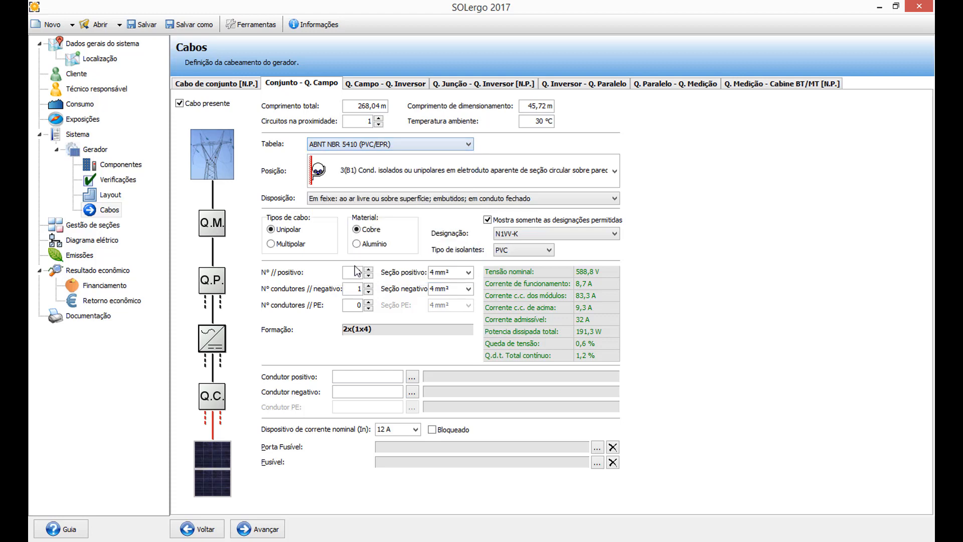
{"action": "left_click", "coordinate": [615, 173]}
{"action": "left_click_drag", "start_coordinate": [614, 230], "coordinate": [621, 197]}
{"action": "left_click", "coordinate": [615, 170]}
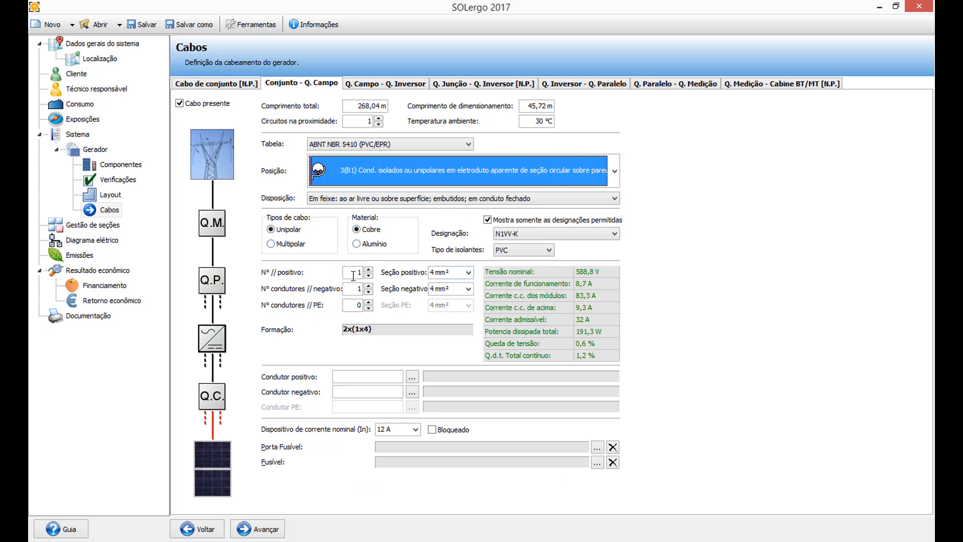
Set the positive conductor section of the string-to-field-panel cable to 6 mm².
{"action": "left_click", "coordinate": [459, 273]}
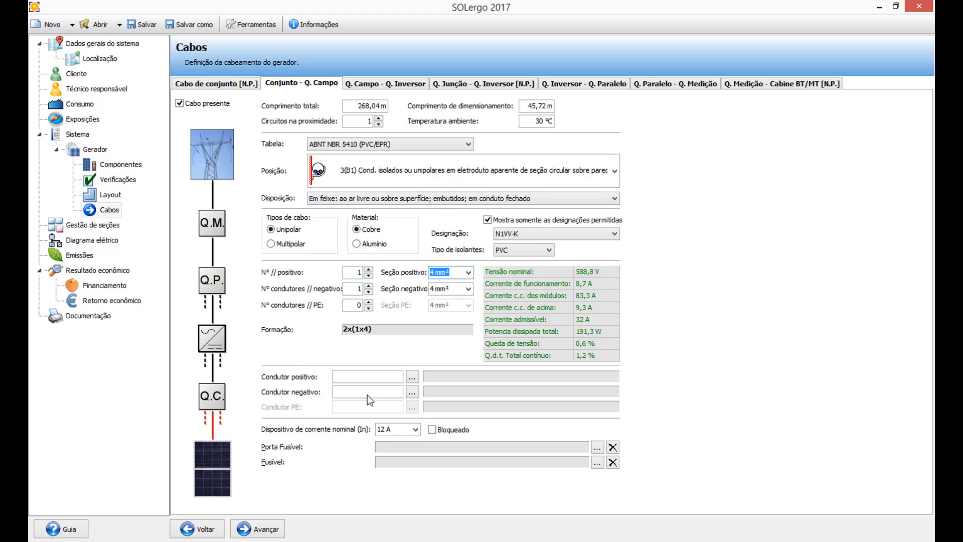
{"action": "left_click", "coordinate": [468, 272]}
{"action": "left_click", "coordinate": [453, 293]}
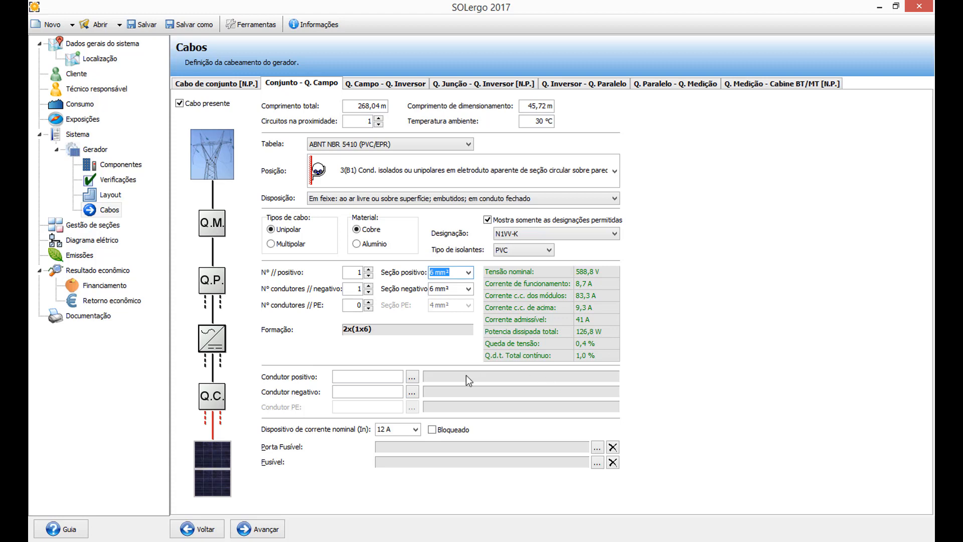
Assign the 6 mm² 1500 V solar cables to the string-to-field-panel run: red NXS0002 as positive and black NXS0001 as negative conductor.
{"action": "left_click", "coordinate": [412, 377]}
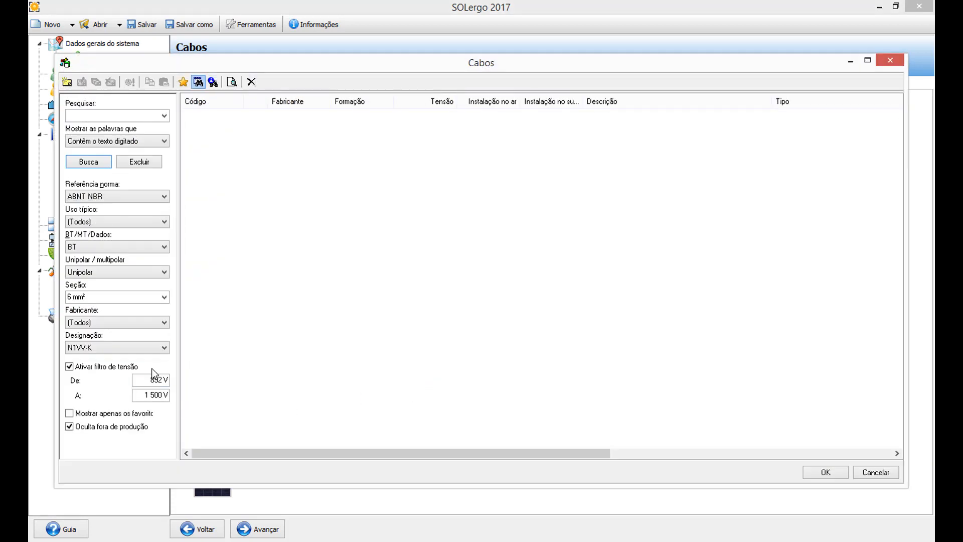
{"action": "left_click", "coordinate": [164, 347]}
{"action": "left_click_drag", "start_coordinate": [167, 217], "coordinate": [164, 87]}
{"action": "left_click", "coordinate": [90, 83]}
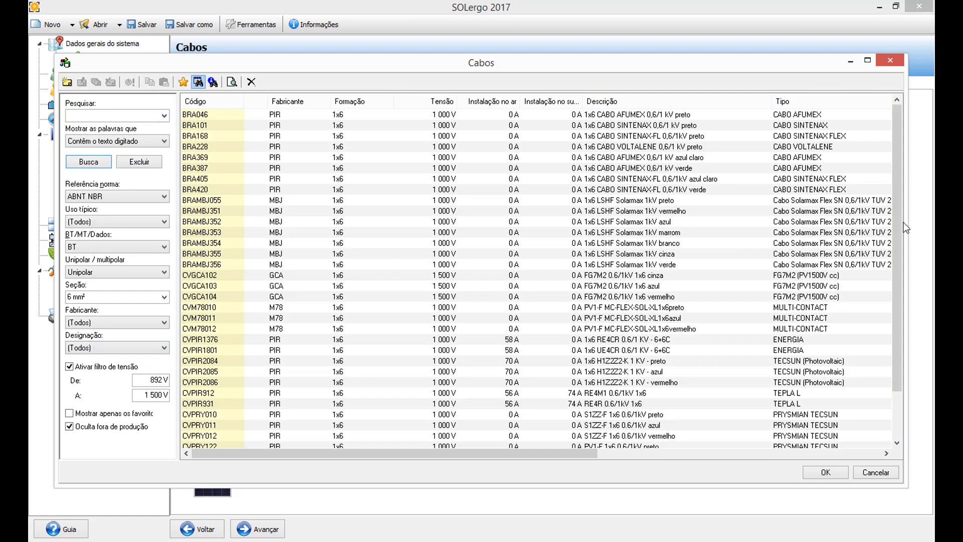
{"action": "left_click_drag", "start_coordinate": [894, 224], "coordinate": [894, 304]}
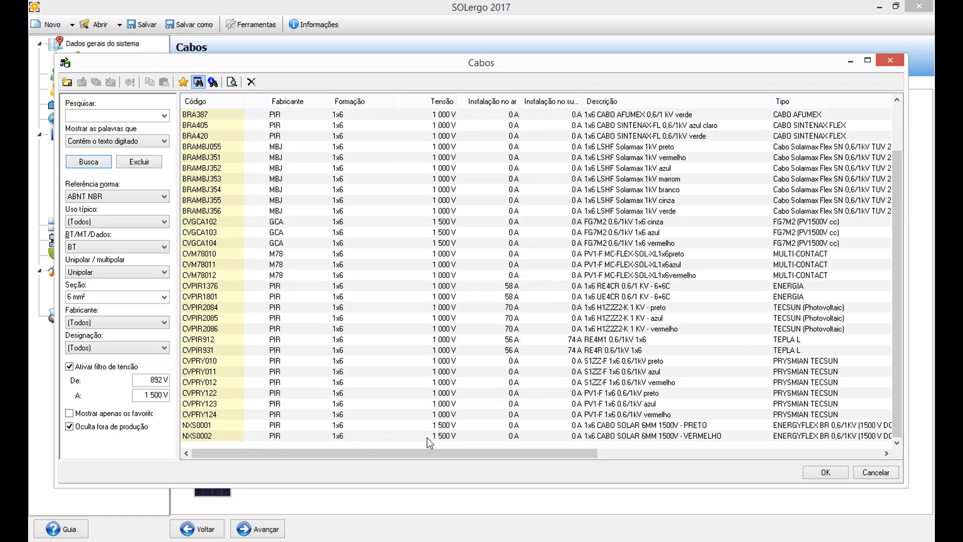
{"action": "double_click", "coordinate": [676, 434]}
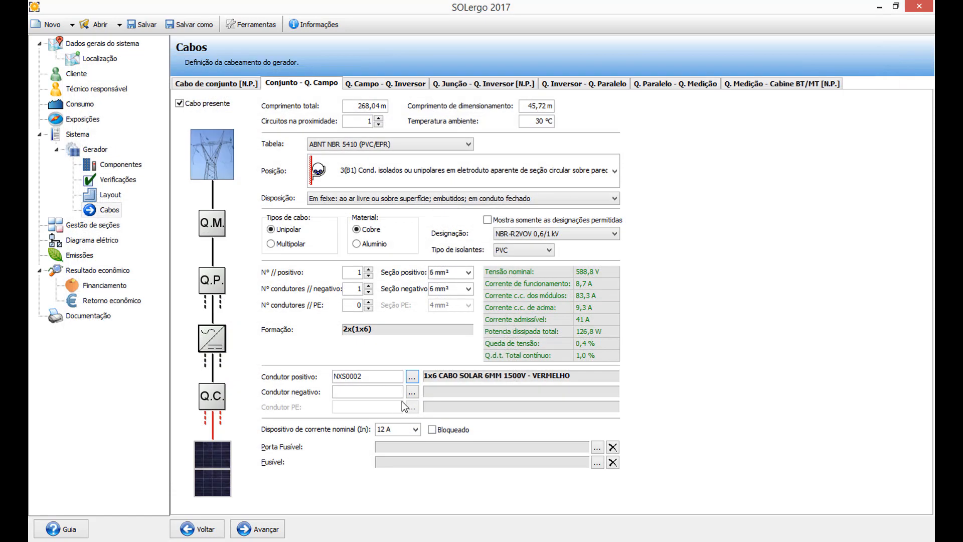
{"action": "left_click", "coordinate": [412, 391]}
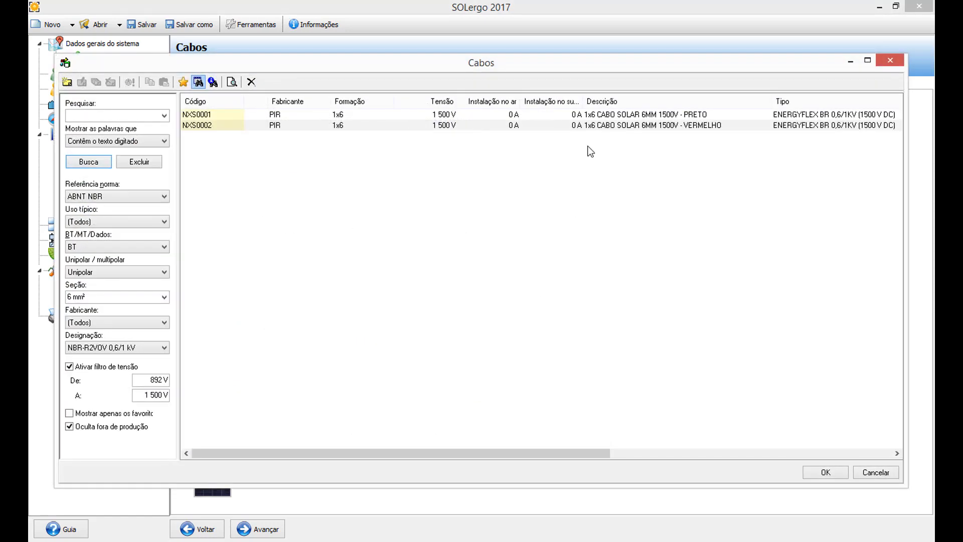
{"action": "double_click", "coordinate": [602, 115]}
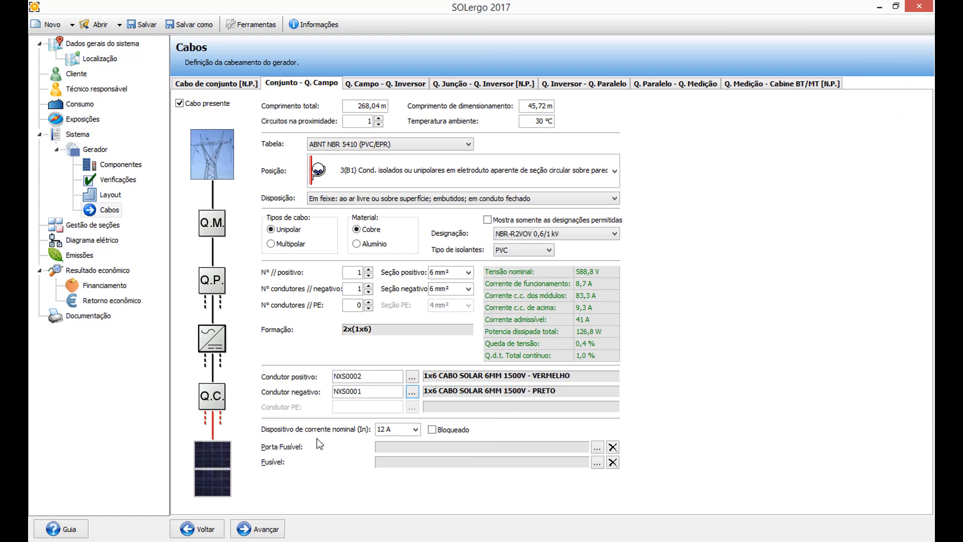
Assign the BTICINO F312FV2 20 A fuse holder and the BTDIN T-FV2 12 A fuse to the string-to-field-panel cable.
{"action": "left_click", "coordinate": [397, 428]}
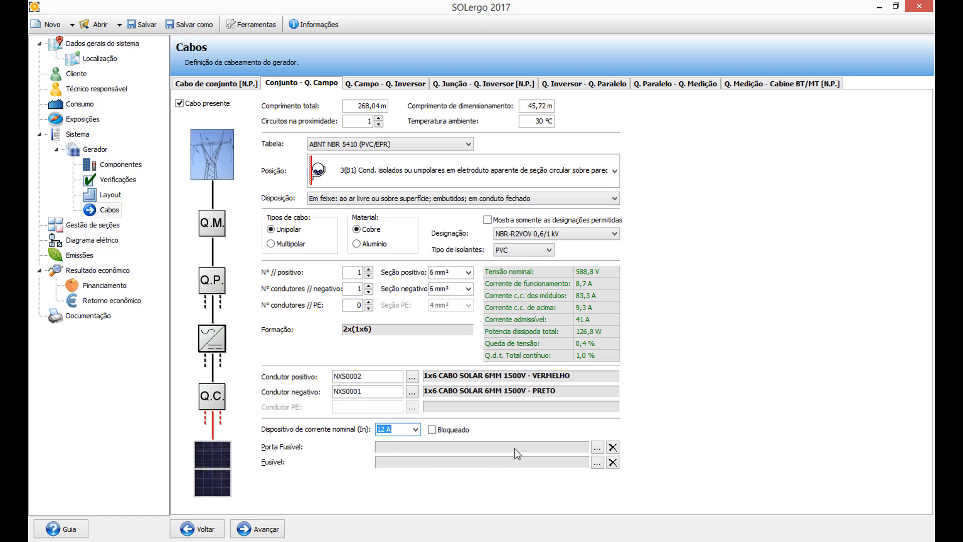
{"action": "left_click", "coordinate": [597, 447]}
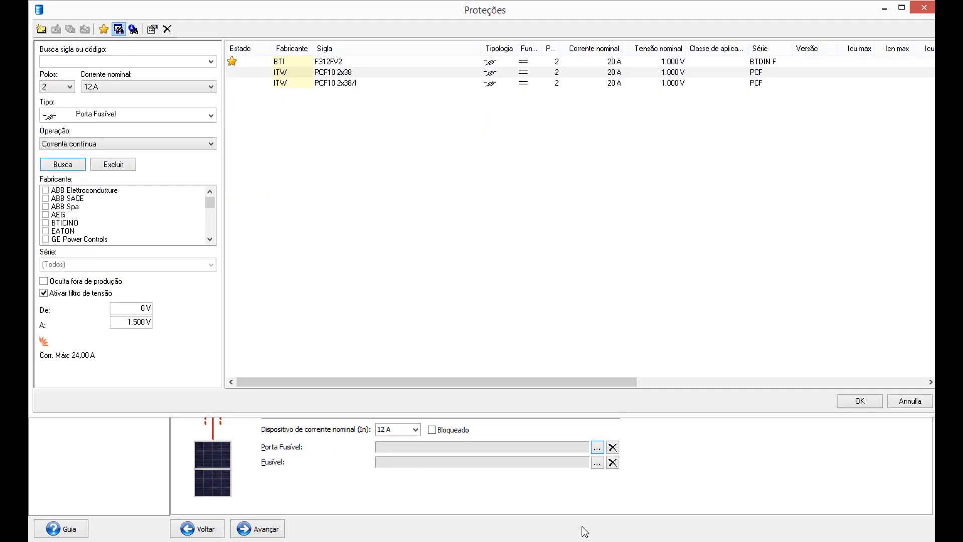
{"action": "double_click", "coordinate": [582, 60]}
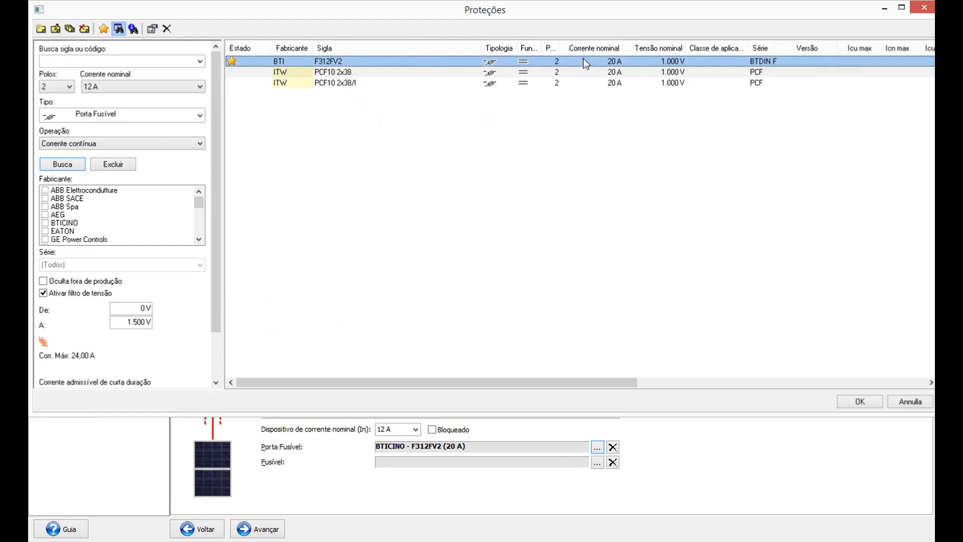
{"action": "left_click", "coordinate": [597, 462]}
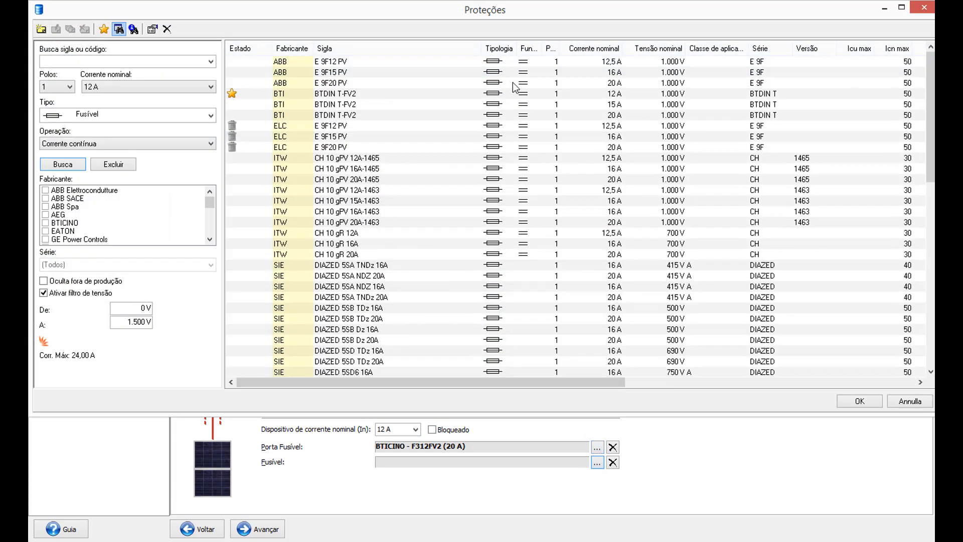
{"action": "double_click", "coordinate": [535, 94]}
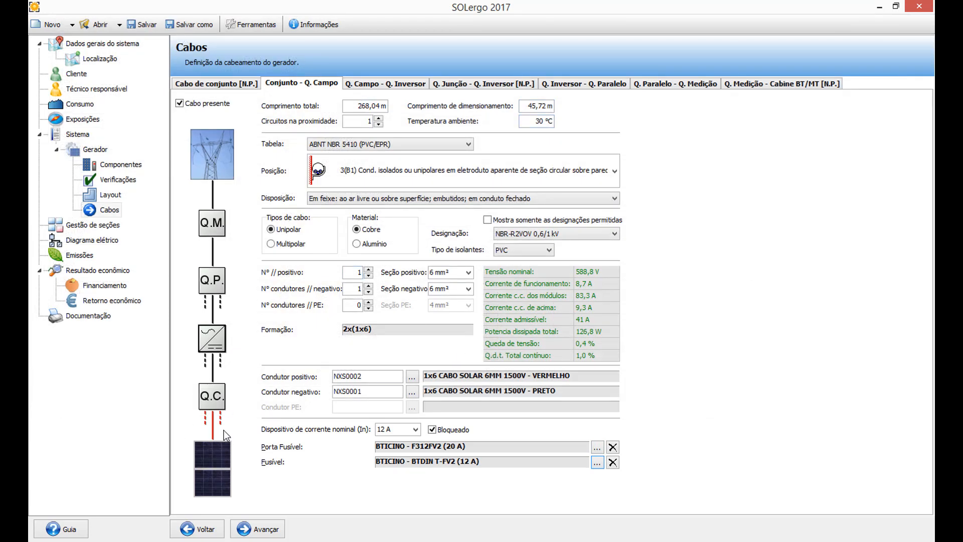
Open the field-panel-to-inverter cable and set its cable type to single-core (Unipolar).
{"action": "left_click", "coordinate": [216, 394]}
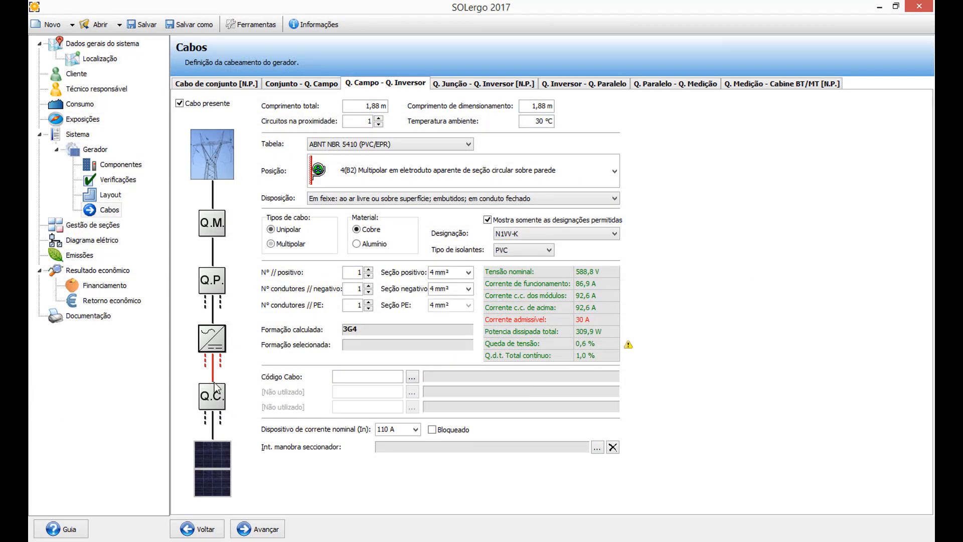
{"action": "left_click", "coordinate": [287, 243]}
{"action": "left_click", "coordinate": [285, 233]}
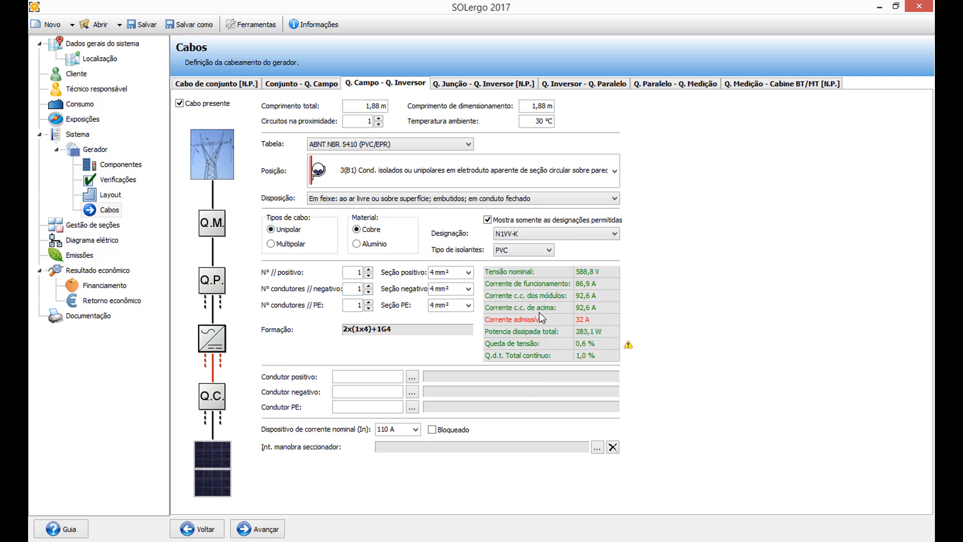
Set the field-panel-to-inverter cable's positive conductor section to 25 mm² and its PE section to 16 mm².
{"action": "left_click", "coordinate": [454, 271]}
{"action": "left_click", "coordinate": [468, 271]}
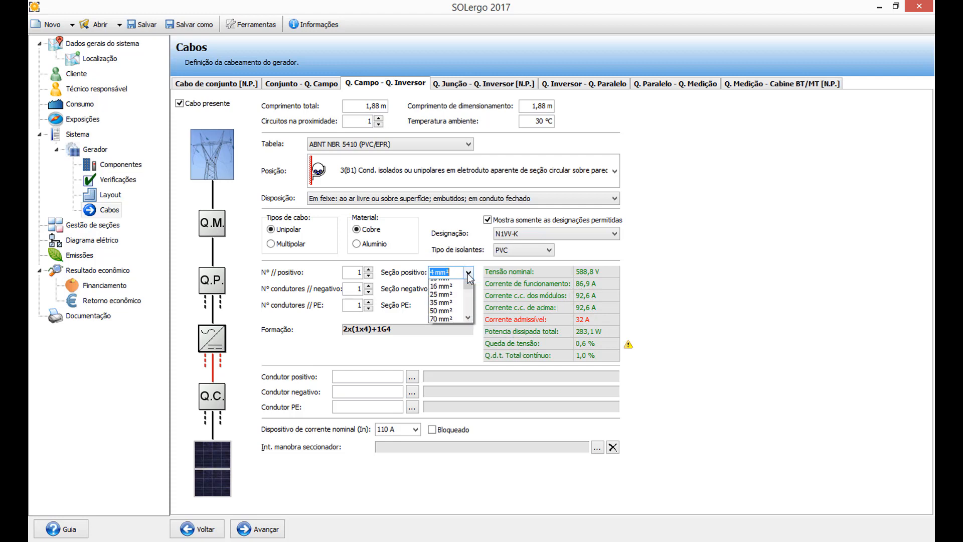
{"action": "left_click", "coordinate": [454, 298]}
{"action": "scroll", "coordinate": [455, 299], "scroll_direction": "down", "scroll_amount": 3}
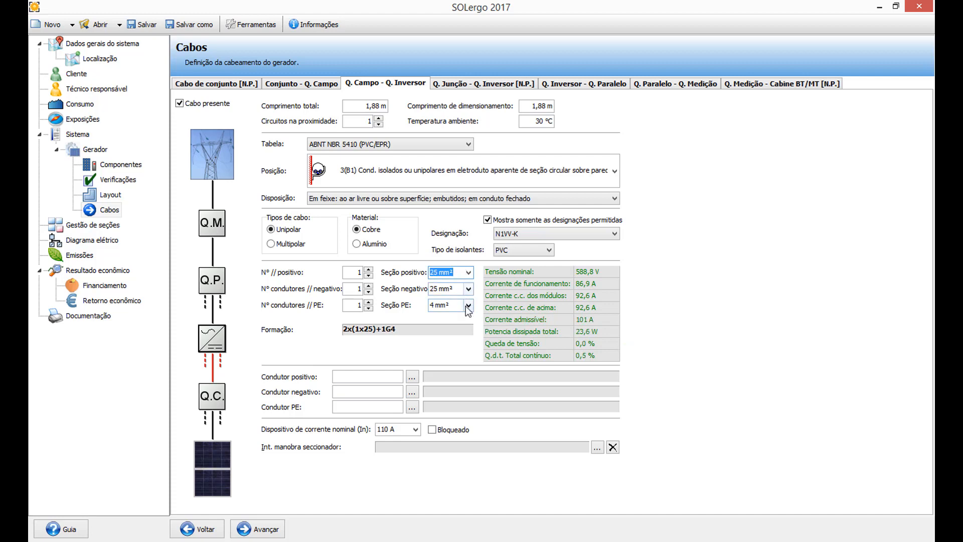
{"action": "left_click", "coordinate": [468, 305]}
{"action": "left_click", "coordinate": [449, 342]}
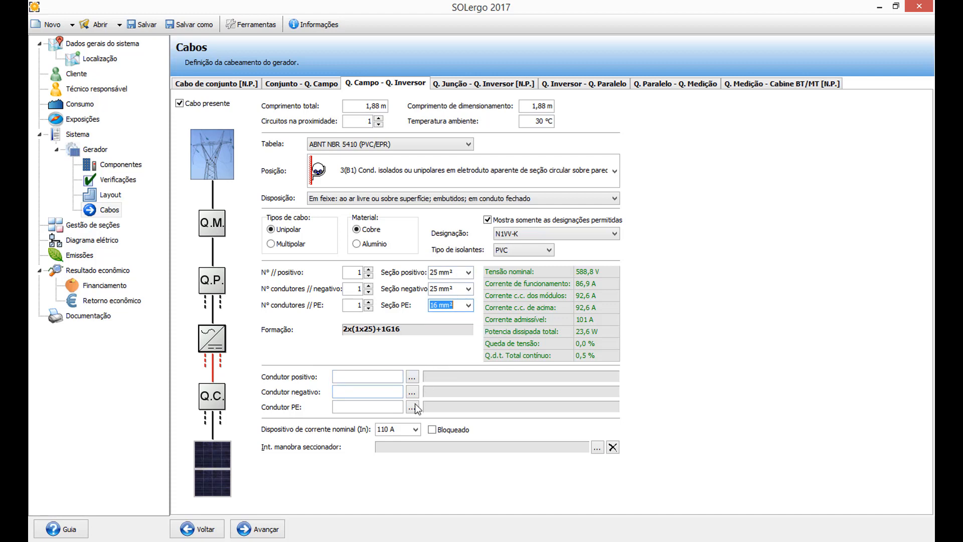
List 25 mm² cables of all designations and assign the red 1500 V solar cable NXS0006 as the positive conductor.
{"action": "left_click", "coordinate": [412, 378]}
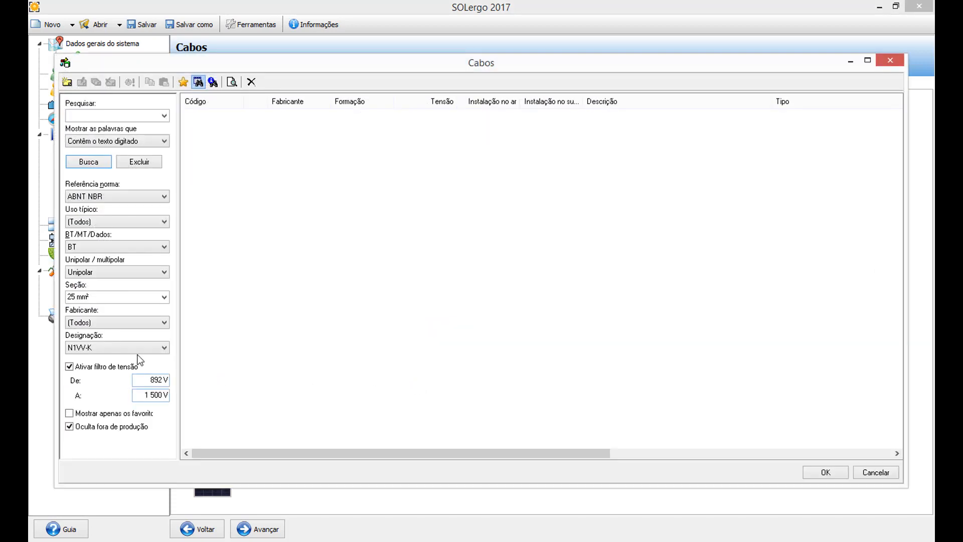
{"action": "left_click", "coordinate": [142, 347]}
{"action": "left_click_drag", "start_coordinate": [163, 245], "coordinate": [148, 93]}
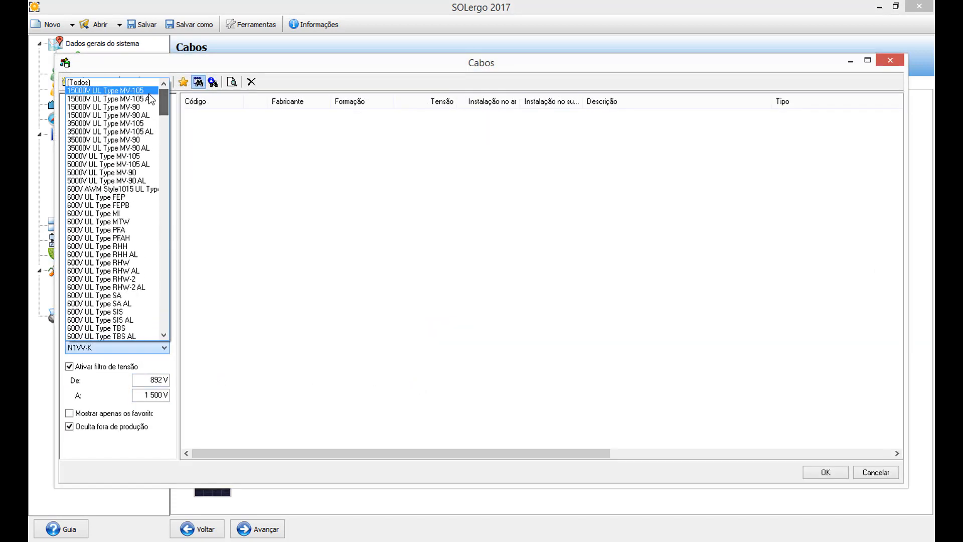
{"action": "left_click", "coordinate": [148, 82]}
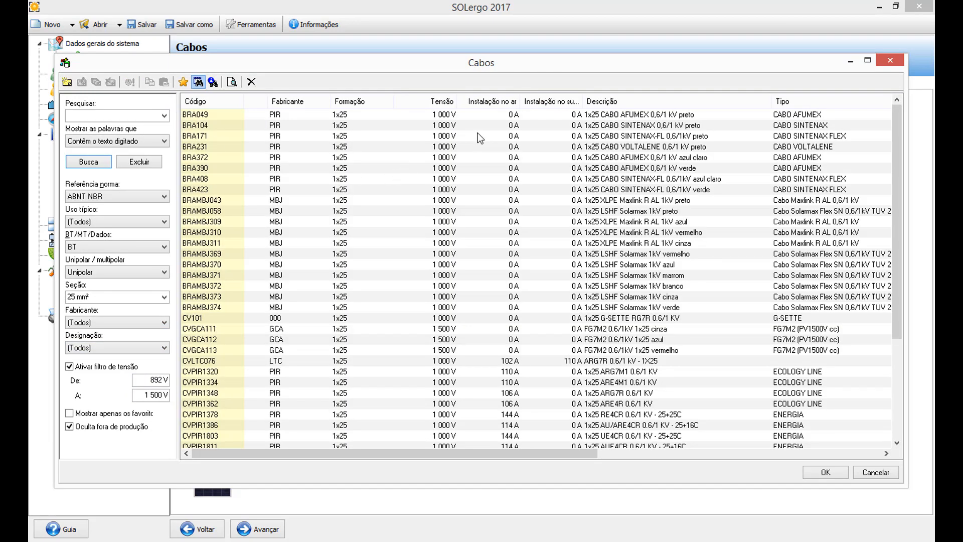
{"action": "left_click_drag", "start_coordinate": [892, 262], "coordinate": [896, 418]}
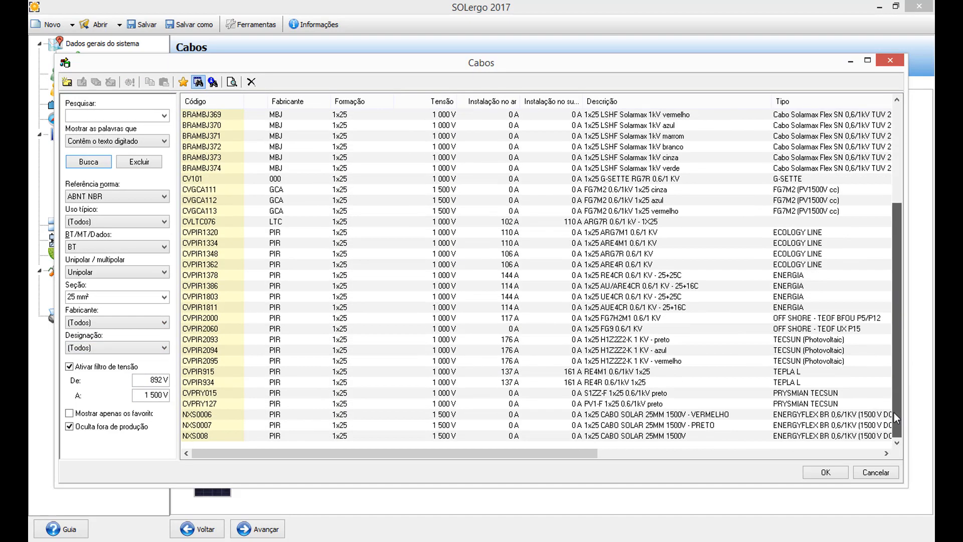
{"action": "left_click", "coordinate": [360, 426]}
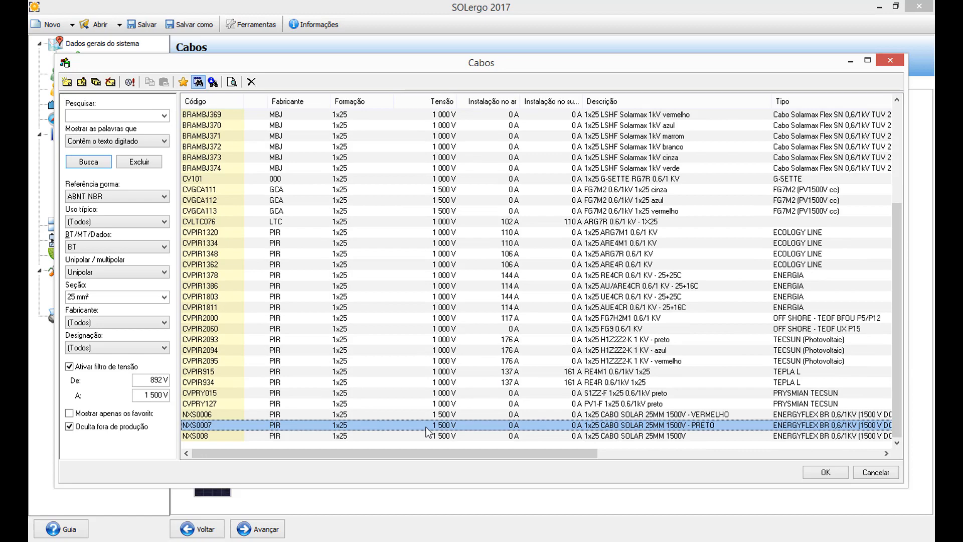
{"action": "double_click", "coordinate": [608, 415]}
Assign the black 25 mm² solar cable NXS0007 as negative conductor and the 16 mm² solar cable NXS0005 as PE conductor.
{"action": "left_click", "coordinate": [412, 392]}
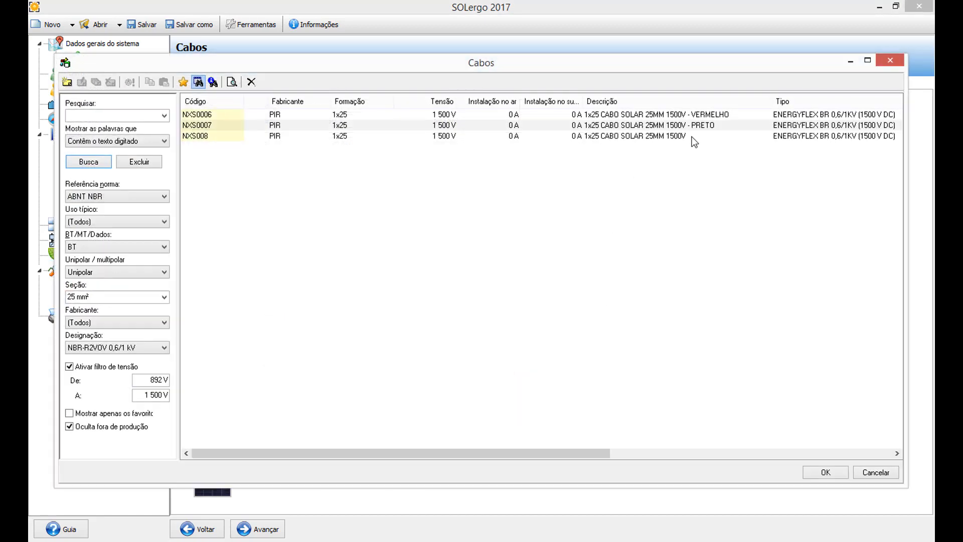
{"action": "double_click", "coordinate": [691, 122]}
{"action": "left_click", "coordinate": [412, 407]}
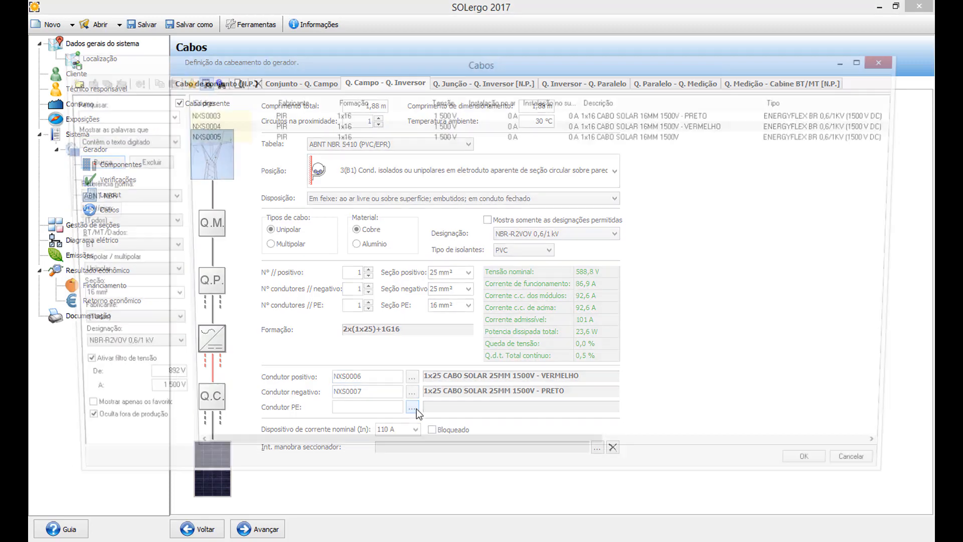
{"action": "double_click", "coordinate": [595, 136]}
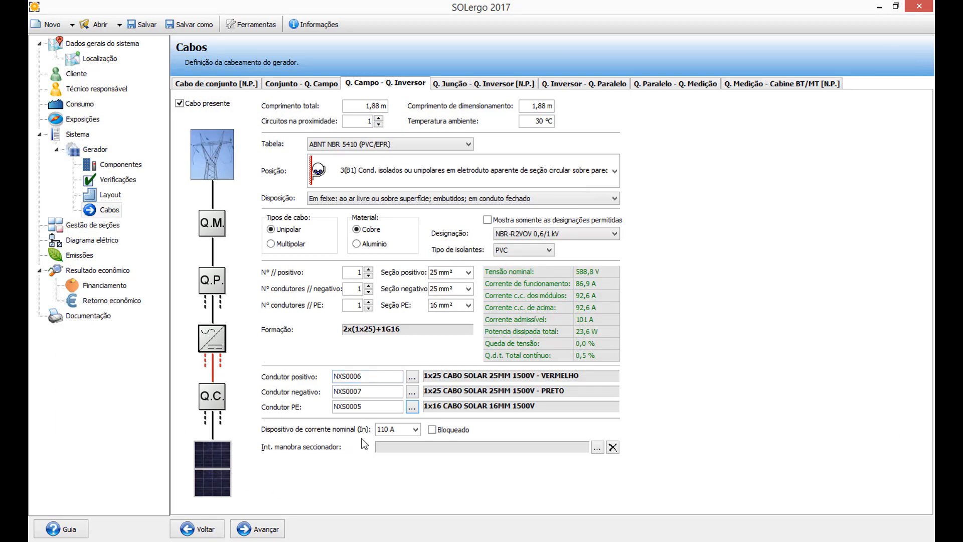
Assign the ABB S802PV-M125 125 A, 800 V switch-disconnector to the field-panel-to-inverter cable.
{"action": "left_click", "coordinate": [597, 447]}
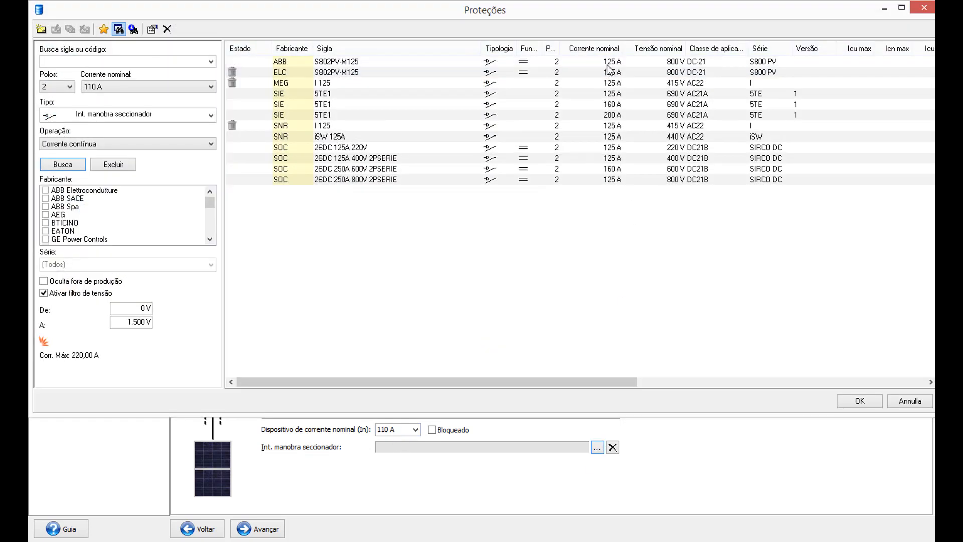
{"action": "left_click", "coordinate": [319, 140]}
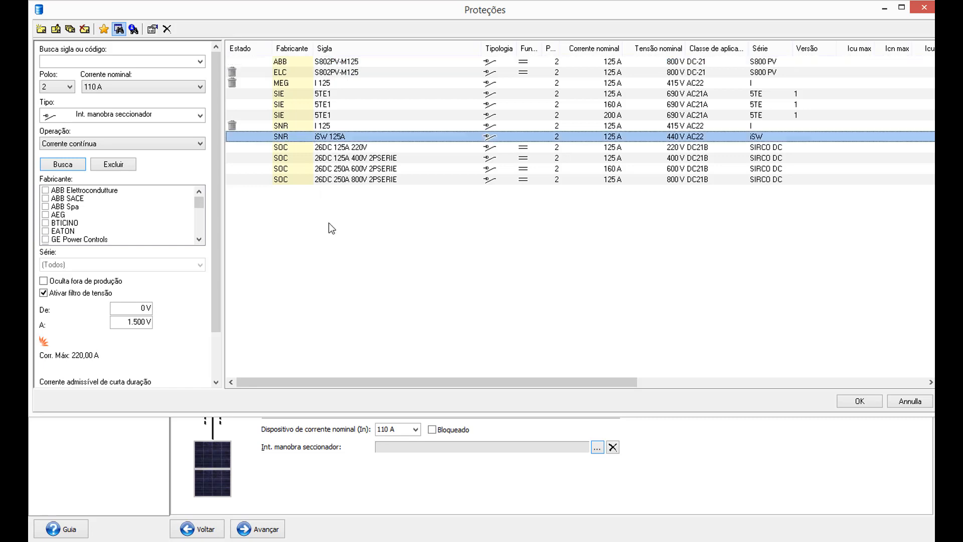
{"action": "double_click", "coordinate": [549, 62]}
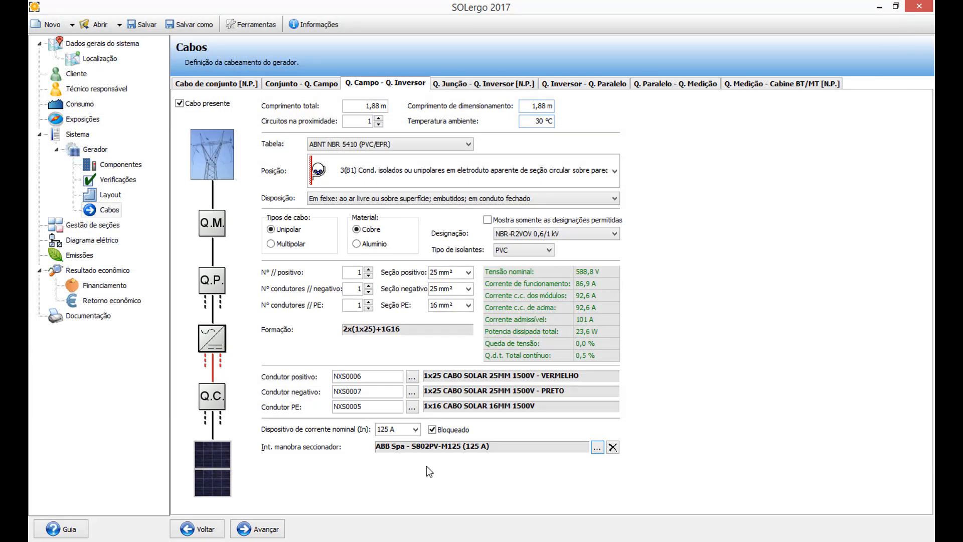
Set the inverter-to-parallel-panel cable to single-core (Unipolar) with 16 mm² phase and PE conductor sections.
{"action": "left_click", "coordinate": [217, 319]}
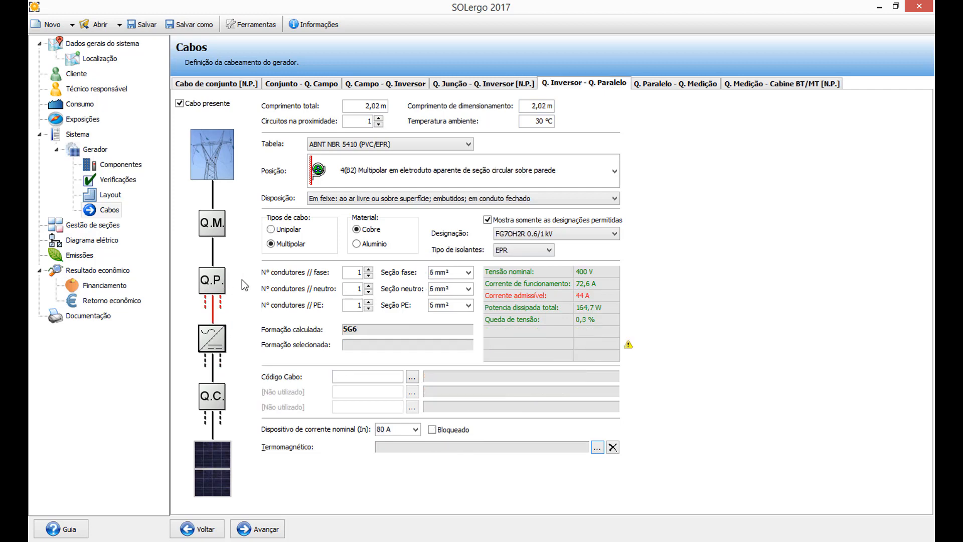
{"action": "left_click", "coordinate": [279, 230]}
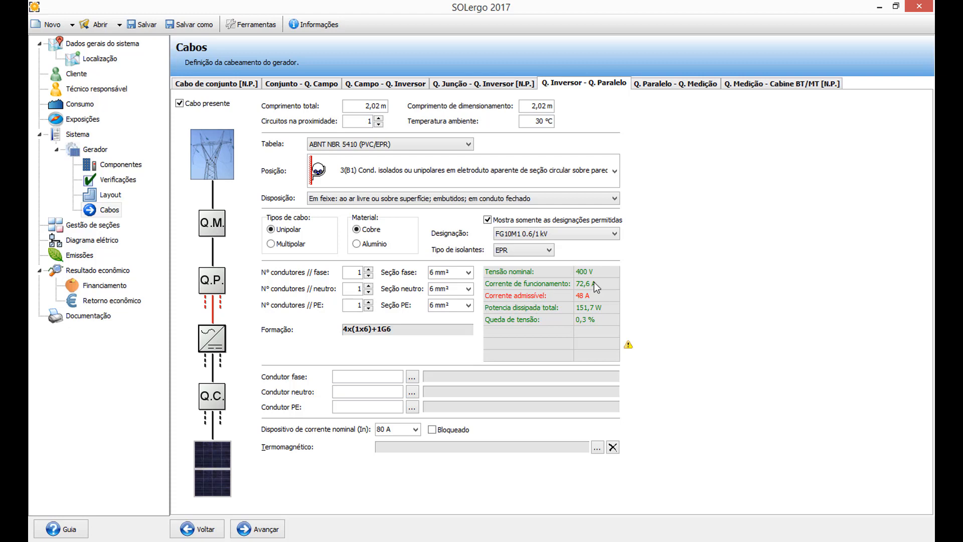
{"action": "left_click", "coordinate": [468, 272]}
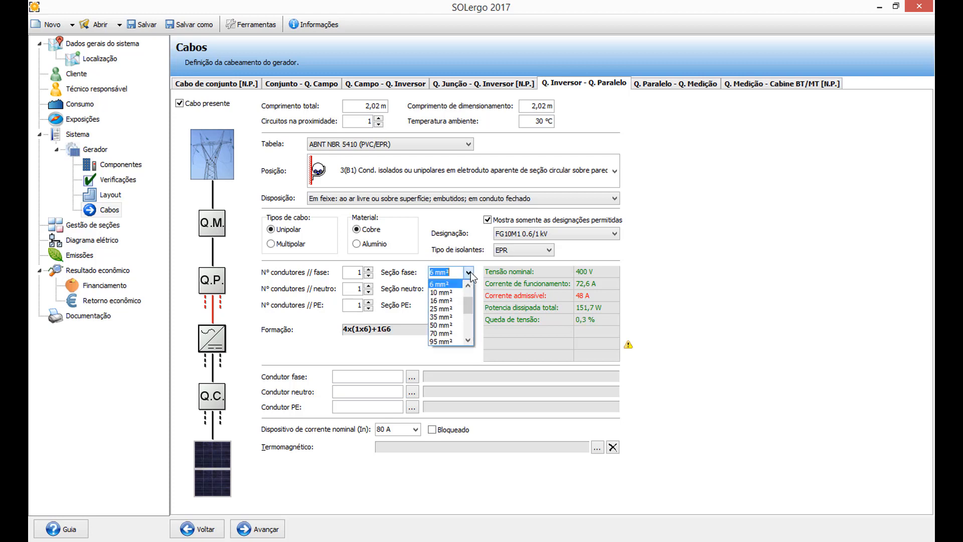
{"action": "left_click", "coordinate": [457, 300]}
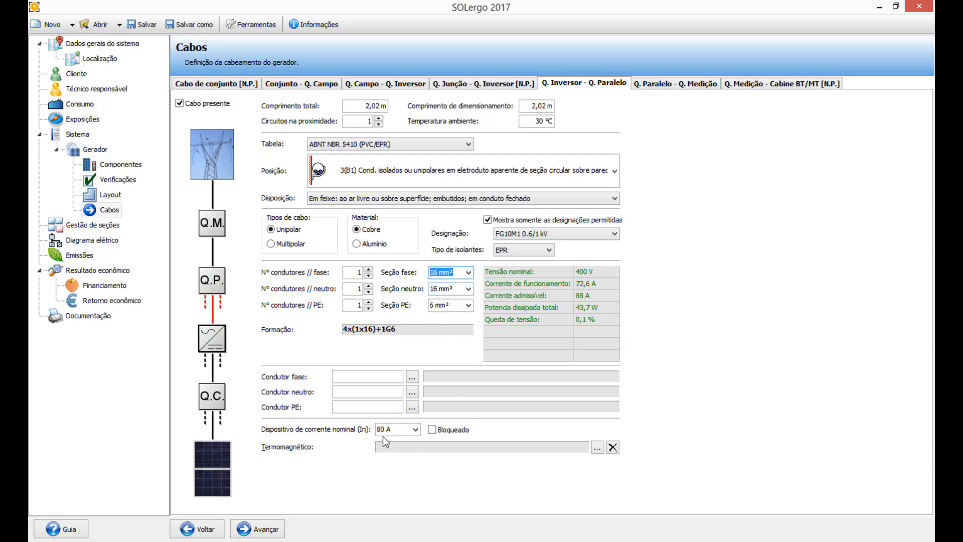
{"action": "left_click", "coordinate": [469, 305]}
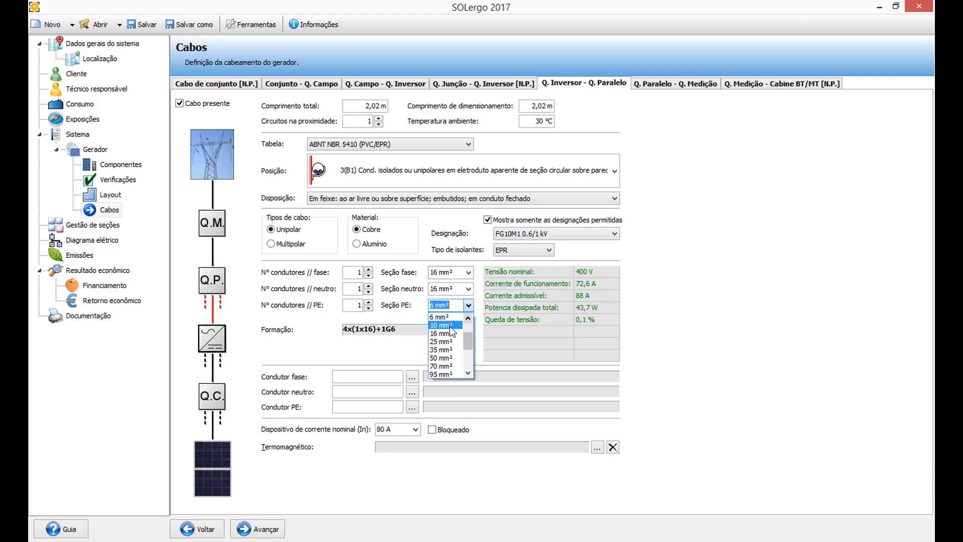
{"action": "left_click", "coordinate": [449, 332]}
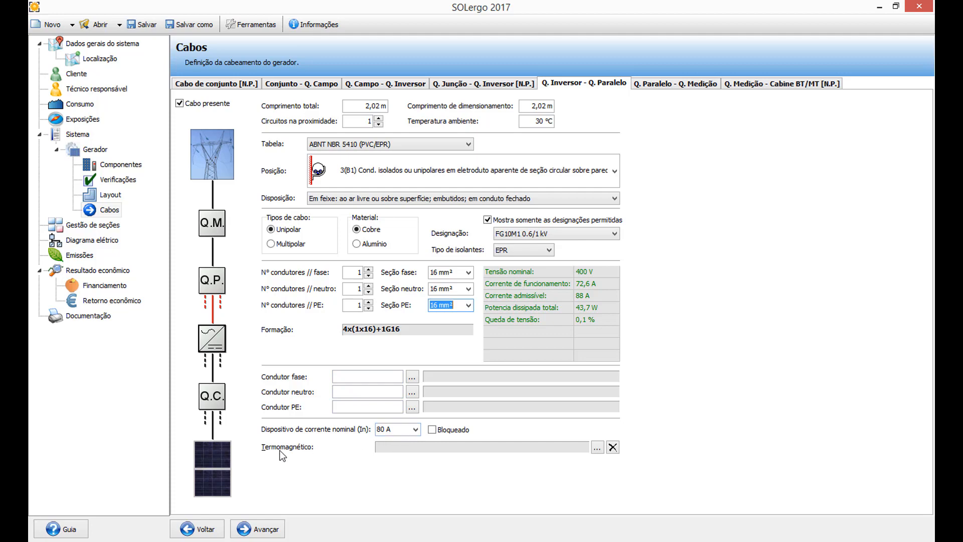
Assign the four-pole ABB S 284-B 80 A thermomagnetic breaker to the inverter-to-parallel-panel cable.
{"action": "left_click_drag", "start_coordinate": [394, 432], "coordinate": [374, 432]}
{"action": "left_click", "coordinate": [593, 446]}
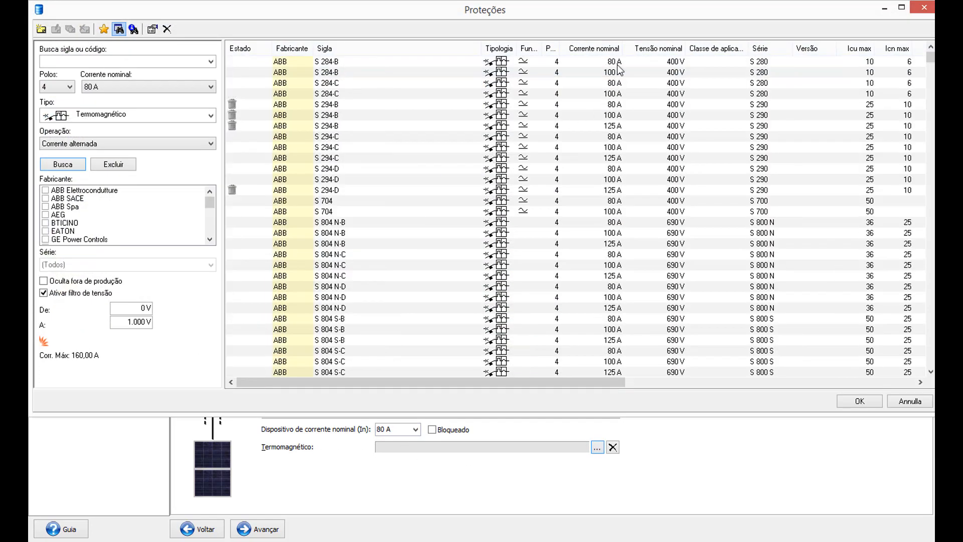
{"action": "left_click", "coordinate": [619, 62]}
{"action": "double_click", "coordinate": [624, 65]}
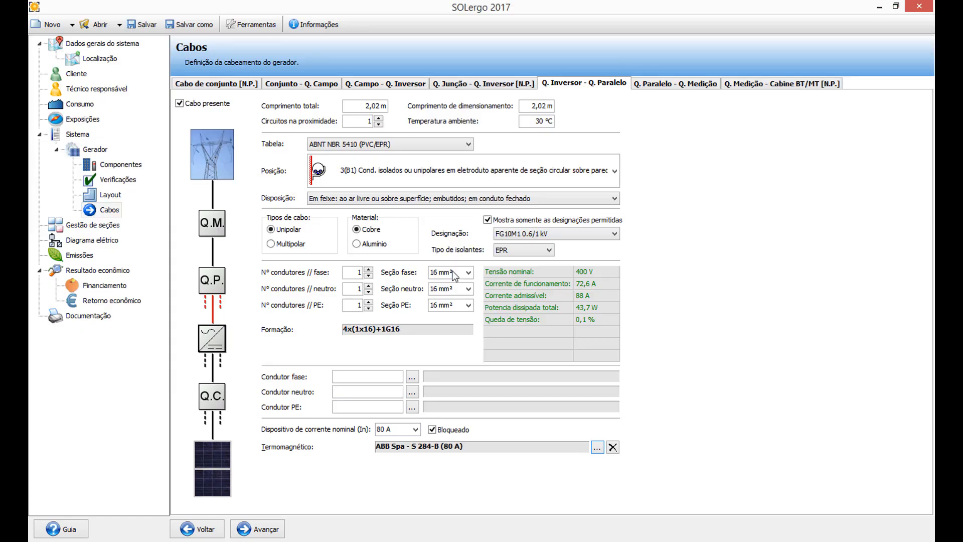
Set the parallel-panel-to-metering-panel cable to single-core (Unipolar) with 16 mm² phase and PE conductor sections.
{"action": "left_click", "coordinate": [217, 259]}
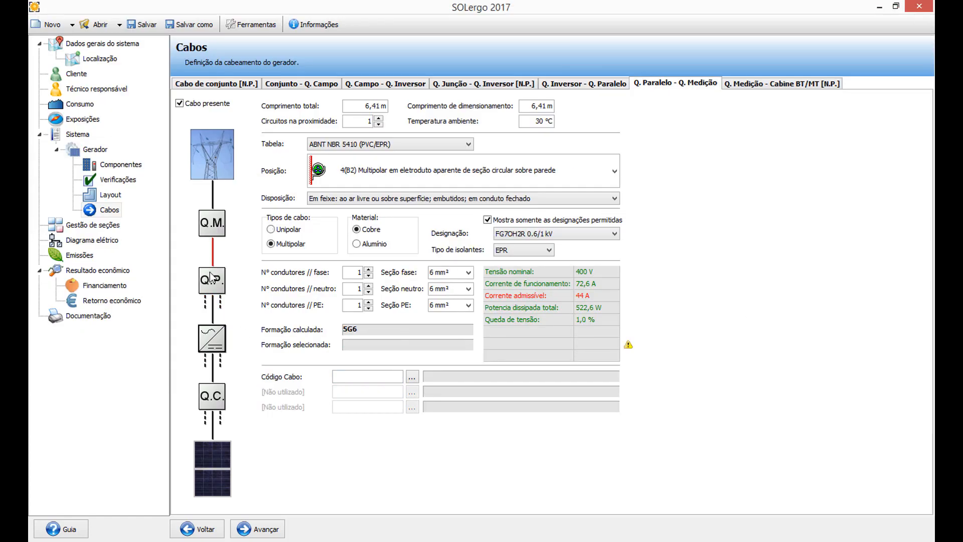
{"action": "left_click", "coordinate": [281, 231]}
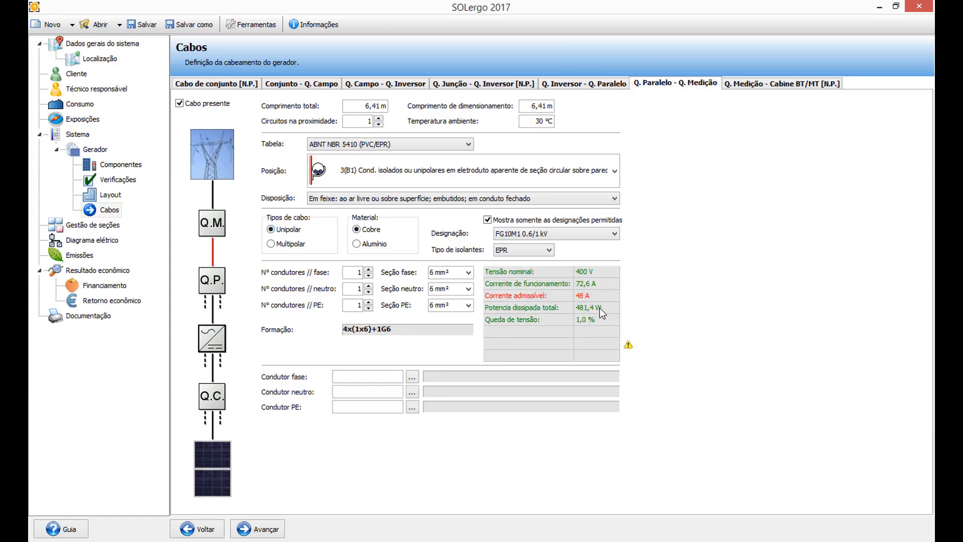
{"action": "left_click", "coordinate": [468, 272]}
{"action": "left_click", "coordinate": [441, 300]}
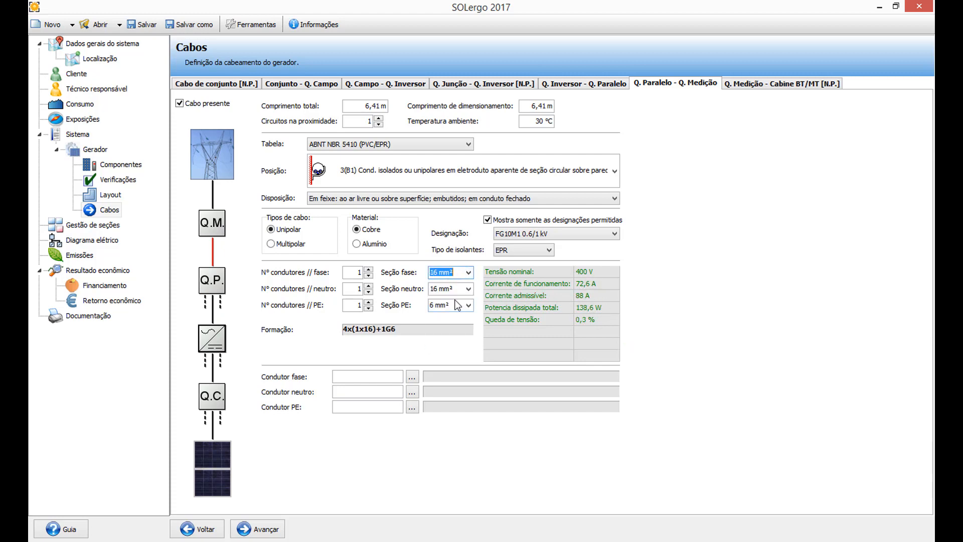
{"action": "left_click", "coordinate": [468, 305]}
{"action": "left_click", "coordinate": [452, 333]}
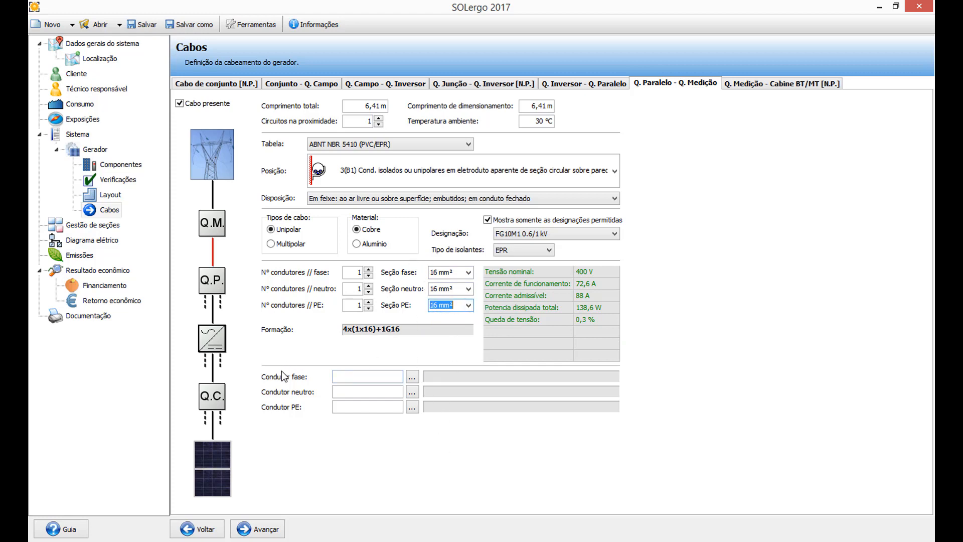
Review the annual energy and power of Seção 1 in the section management.
{"action": "left_click", "coordinate": [266, 530]}
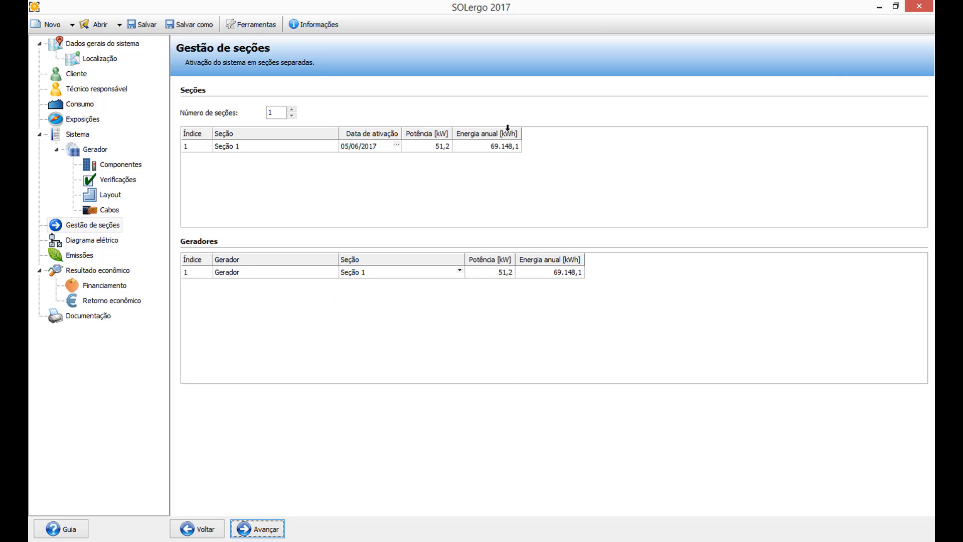
{"action": "left_click", "coordinate": [504, 146]}
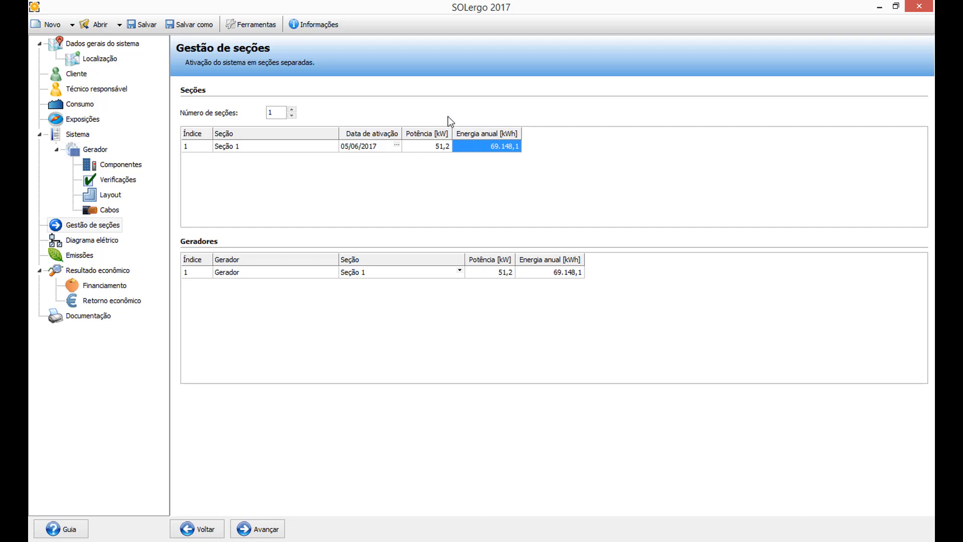
{"action": "left_click", "coordinate": [439, 125]}
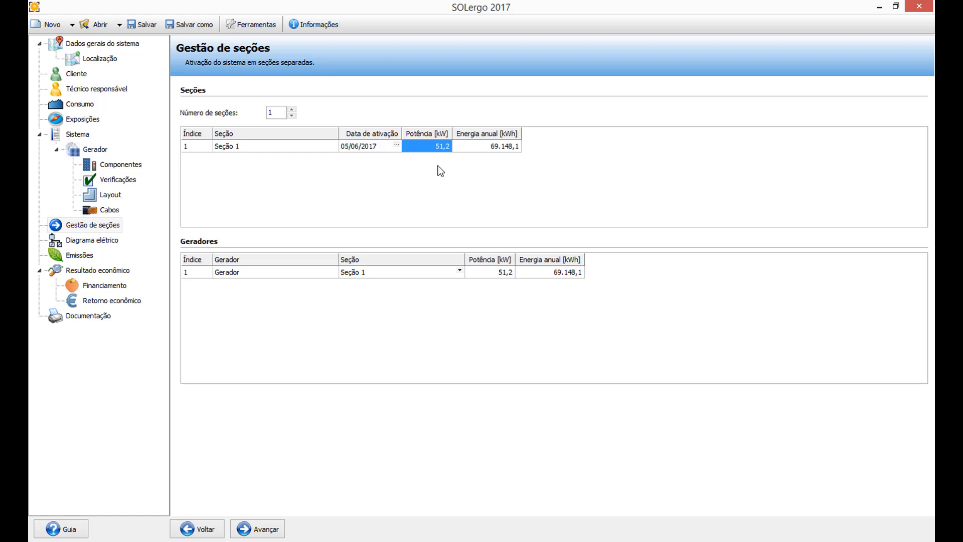
Examine the single-line electrical diagram from the photovoltaic generator through the inverter and protections up to the grid connection.
{"action": "left_click", "coordinate": [271, 529]}
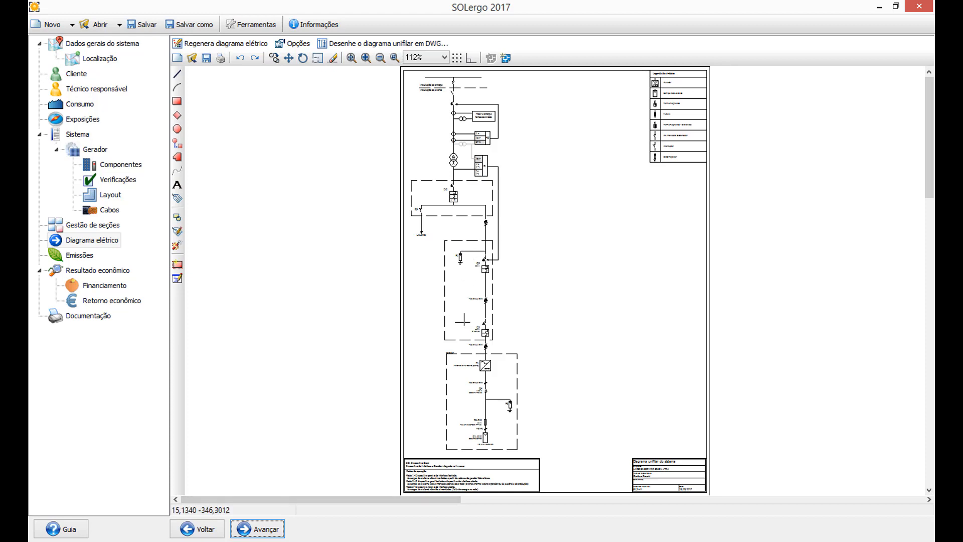
{"action": "scroll", "coordinate": [521, 248], "scroll_direction": "up", "scroll_amount": 4}
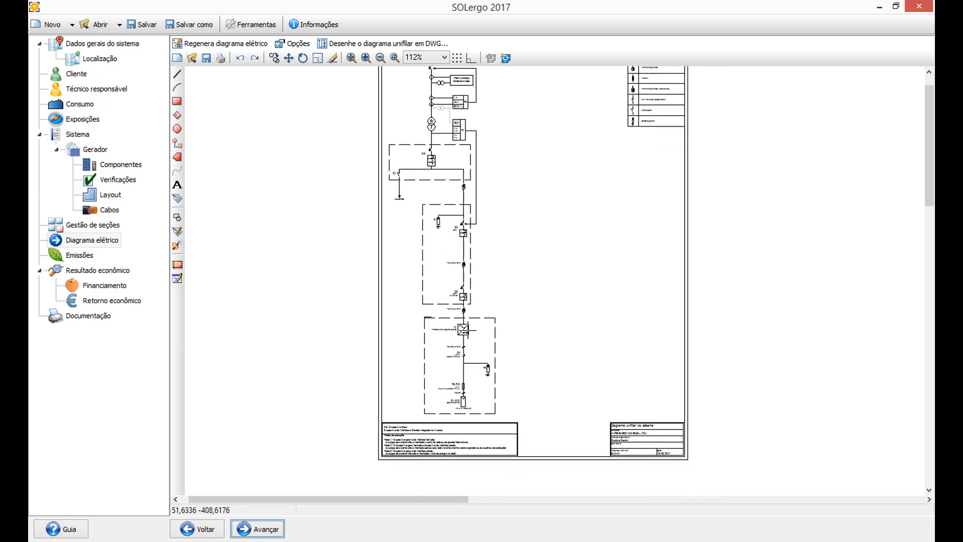
{"action": "scroll", "coordinate": [510, 286], "scroll_direction": "up", "scroll_amount": 4}
{"action": "scroll", "coordinate": [510, 355], "scroll_direction": "up", "scroll_amount": 3}
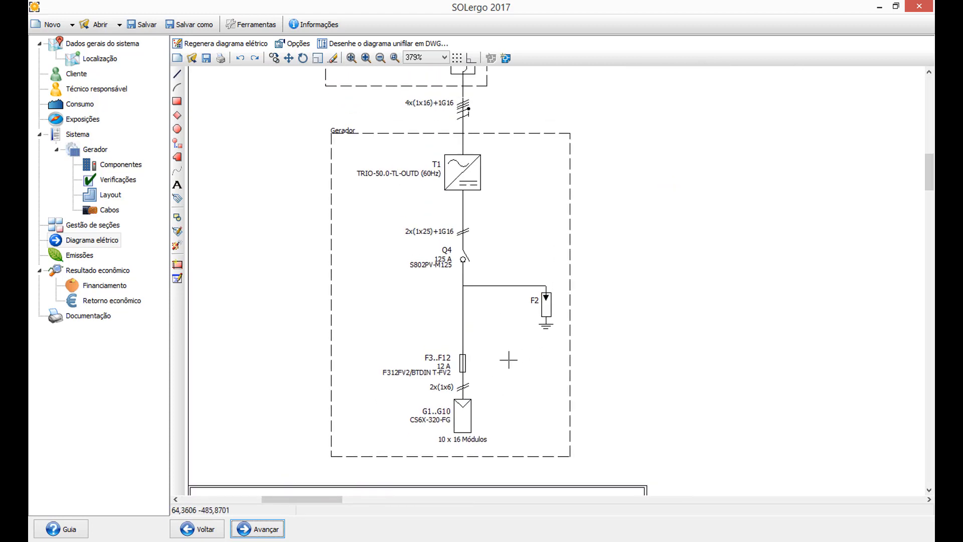
{"action": "left_click_drag", "start_coordinate": [474, 359], "coordinate": [485, 451]}
{"action": "scroll", "coordinate": [518, 178], "scroll_direction": "up", "scroll_amount": 1}
{"action": "left_click_drag", "start_coordinate": [518, 234], "coordinate": [501, 422]}
{"action": "scroll", "coordinate": [500, 421], "scroll_direction": "down", "scroll_amount": 2}
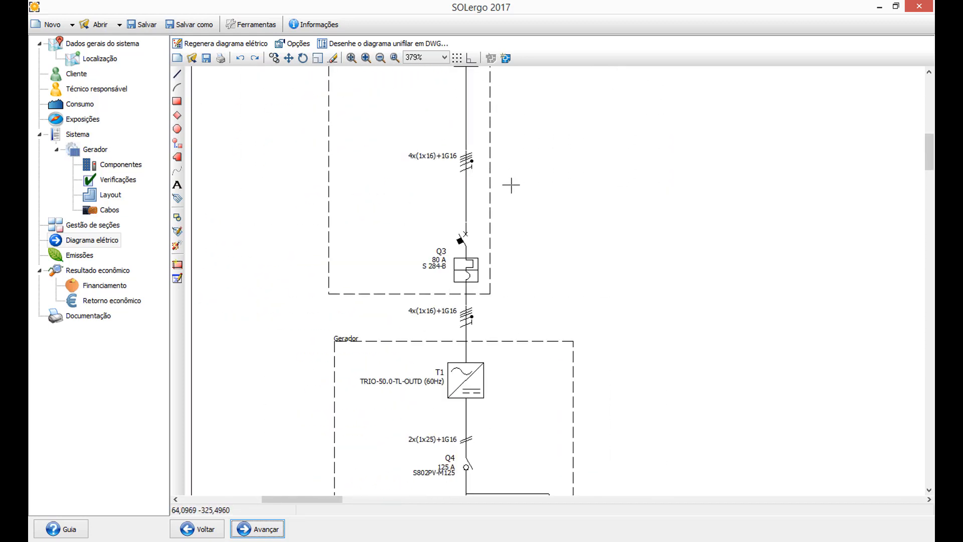
{"action": "left_click_drag", "start_coordinate": [511, 185], "coordinate": [512, 424]}
{"action": "left_click_drag", "start_coordinate": [540, 206], "coordinate": [537, 359]}
{"action": "left_click_drag", "start_coordinate": [478, 208], "coordinate": [503, 335]}
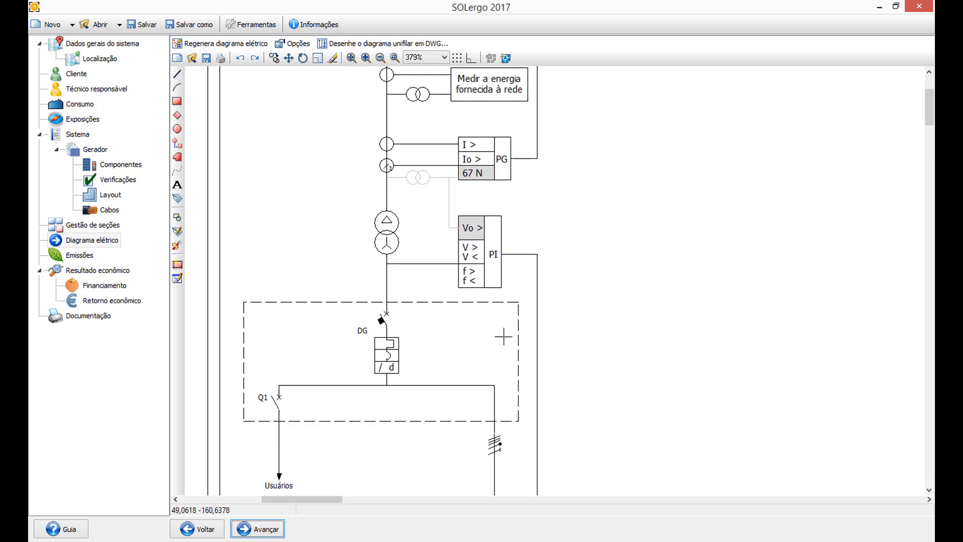
{"action": "left_click_drag", "start_coordinate": [511, 206], "coordinate": [526, 329]}
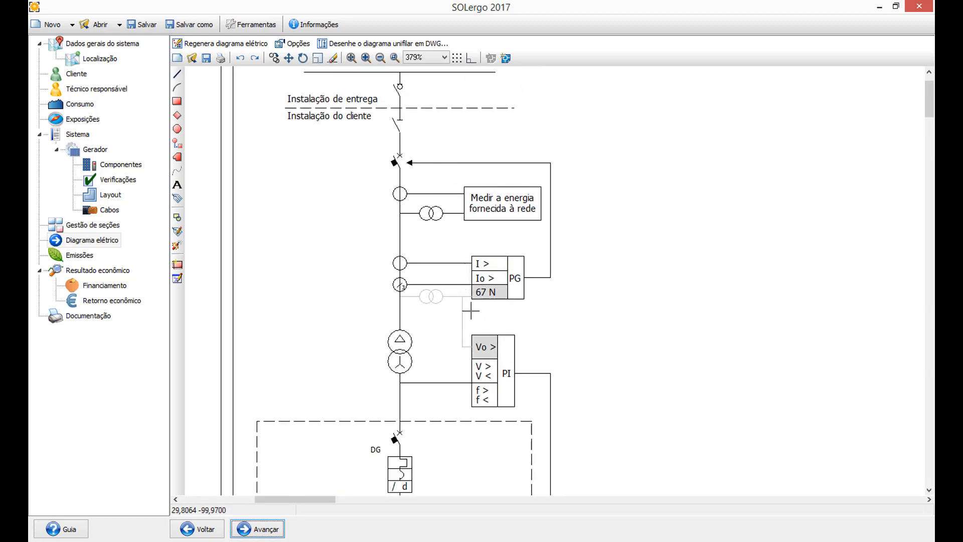
Examine the single-line diagram's symbol legend and title block, ending with the whole sheet.
{"action": "scroll", "coordinate": [470, 311], "scroll_direction": "down", "scroll_amount": 2}
{"action": "left_click_drag", "start_coordinate": [640, 327], "coordinate": [469, 326]}
{"action": "scroll", "coordinate": [604, 301], "scroll_direction": "up", "scroll_amount": 2}
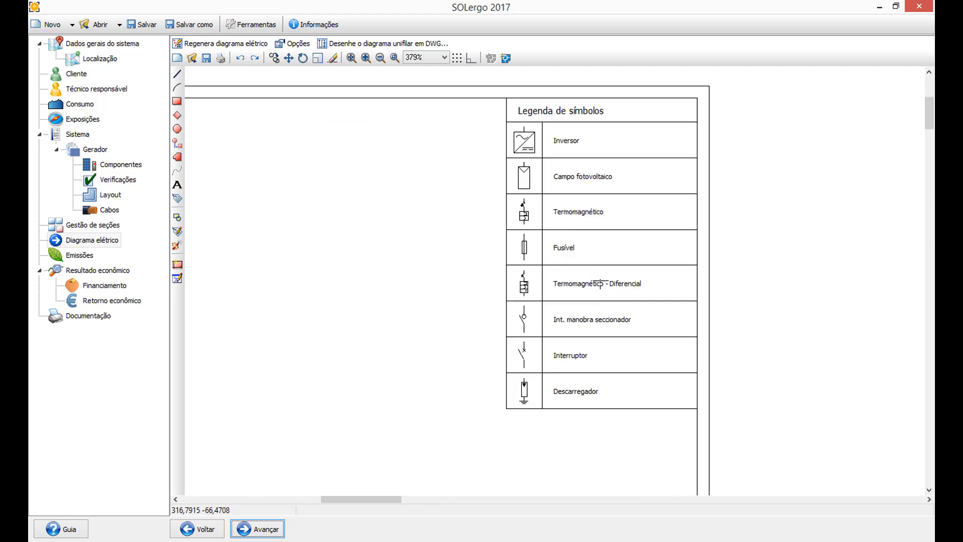
{"action": "scroll", "coordinate": [602, 381], "scroll_direction": "down", "scroll_amount": 2}
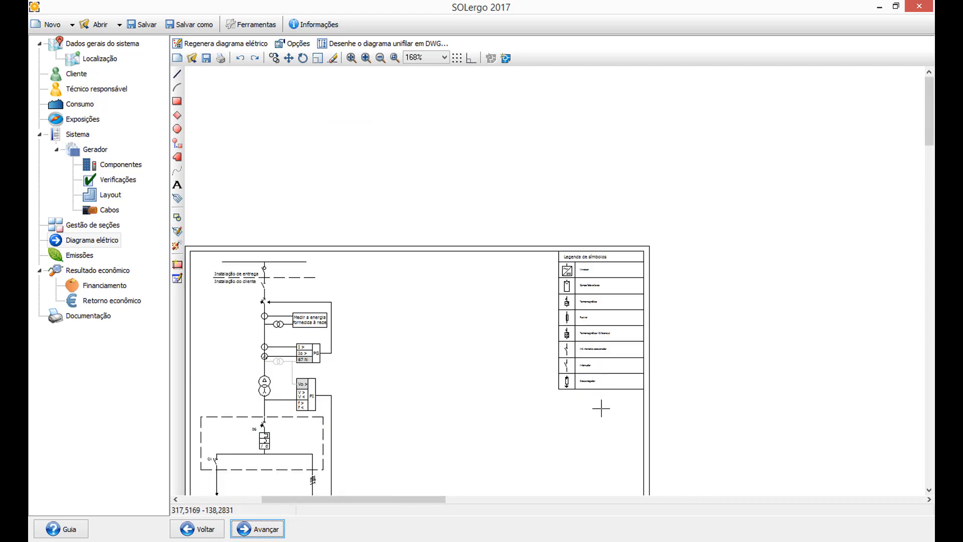
{"action": "left_click_drag", "start_coordinate": [599, 404], "coordinate": [583, 149]}
{"action": "left_click_drag", "start_coordinate": [559, 455], "coordinate": [572, 280]}
{"action": "scroll", "coordinate": [515, 375], "scroll_direction": "up", "scroll_amount": 3}
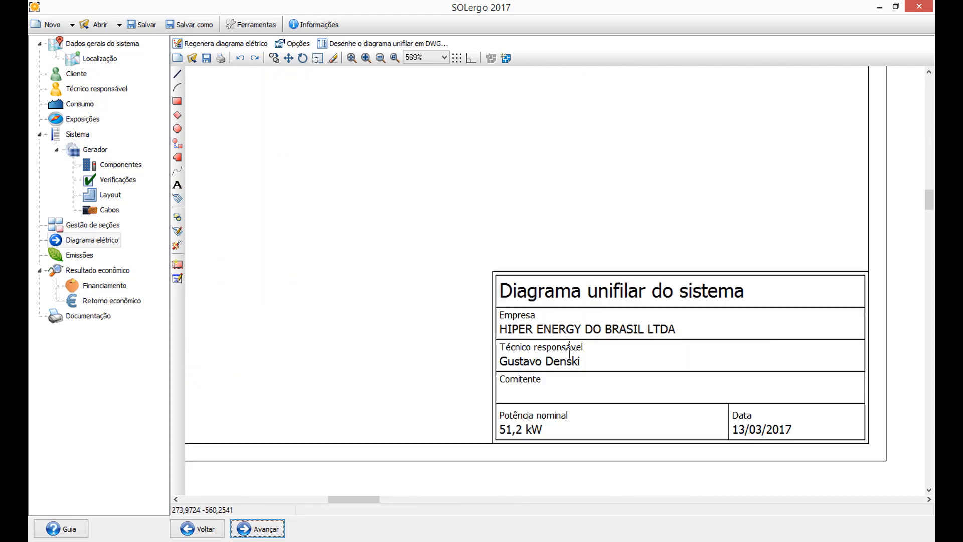
{"action": "scroll", "coordinate": [440, 279], "scroll_direction": "down", "scroll_amount": 5}
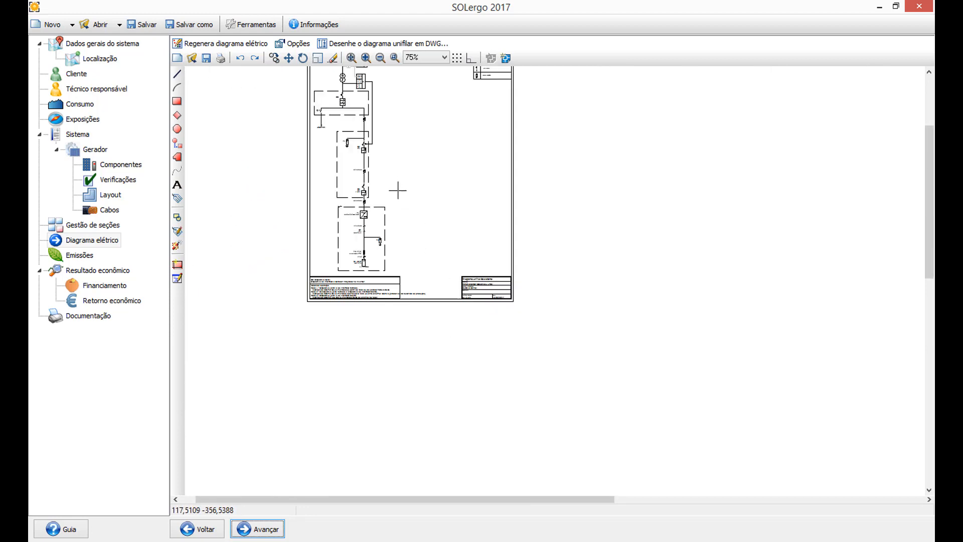
{"action": "left_click_drag", "start_coordinate": [396, 189], "coordinate": [431, 275]}
{"action": "scroll", "coordinate": [430, 328], "scroll_direction": "up", "scroll_amount": 1}
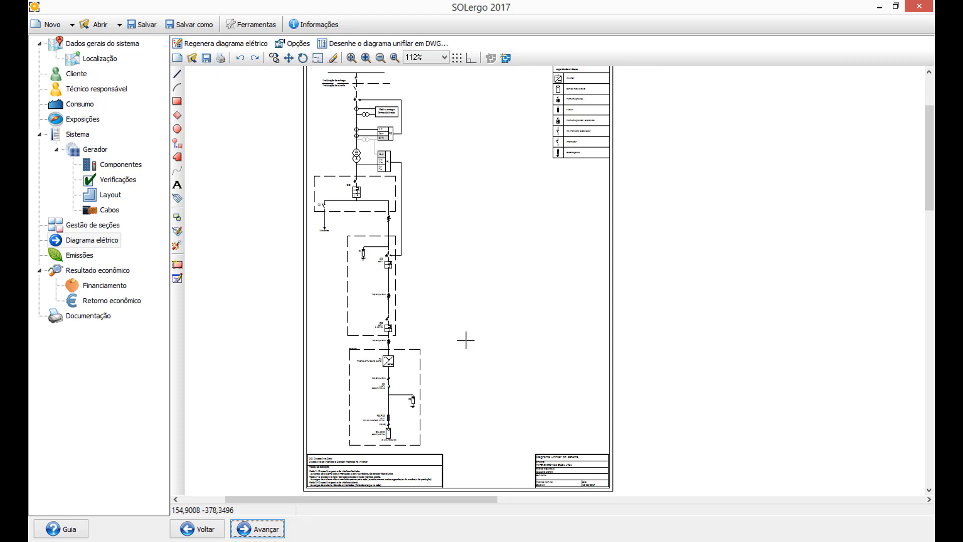
Review the avoided pollutant emissions and the installation cost in the economic results.
{"action": "left_click", "coordinate": [276, 530]}
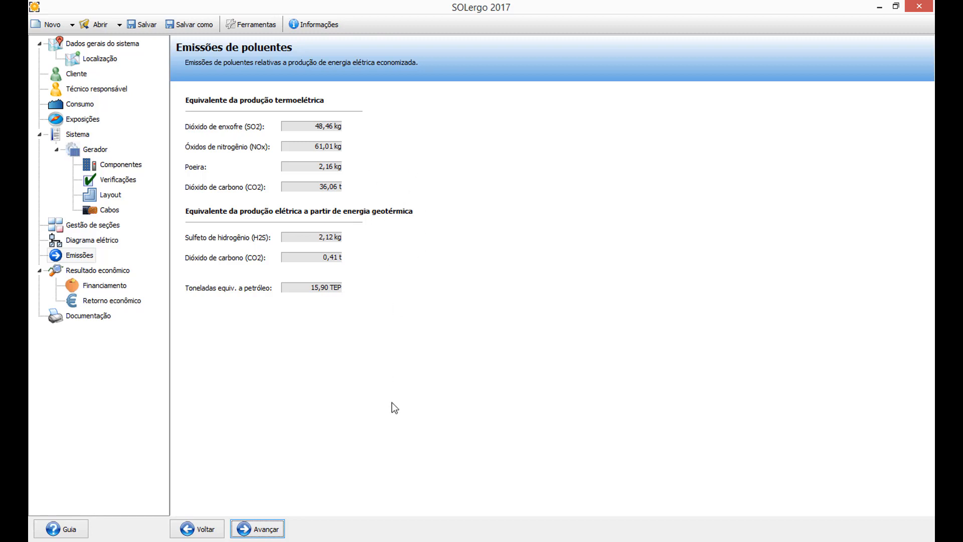
{"action": "left_click", "coordinate": [245, 529]}
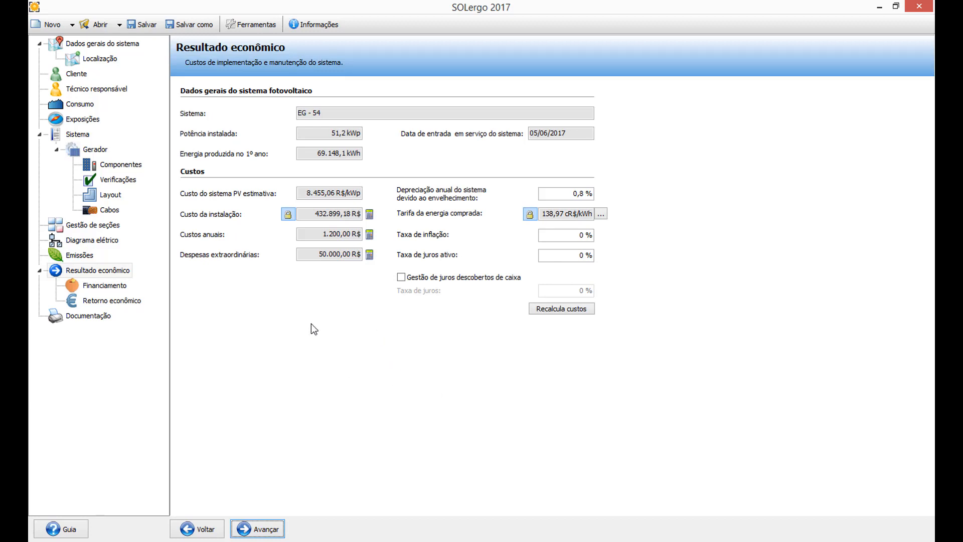
{"action": "left_click_drag", "start_coordinate": [316, 213], "coordinate": [362, 214]}
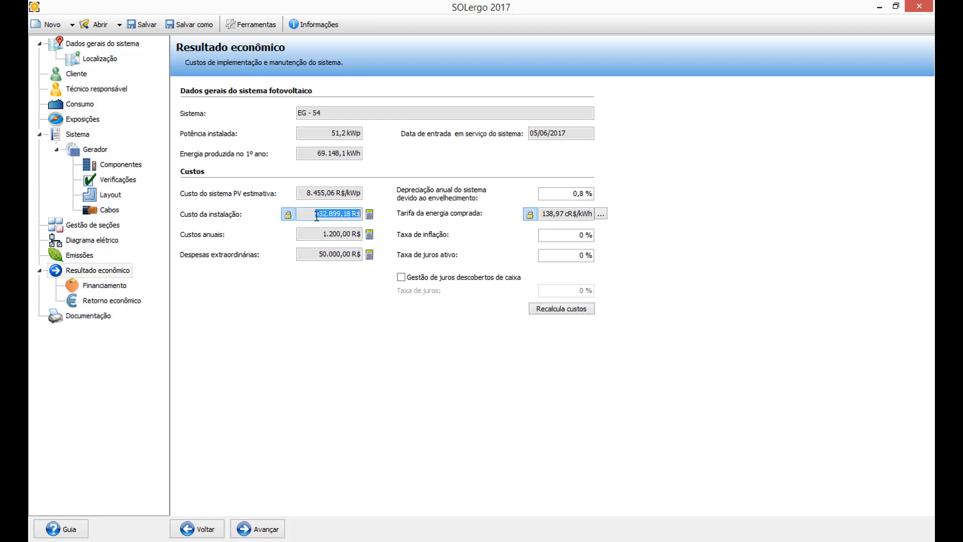
{"action": "left_click_drag", "start_coordinate": [317, 215], "coordinate": [363, 214]}
Set the sale price of the red 25 mm² solar cable NXS0006 to R$ 21,00 in the installation cost list and accept it.
{"action": "left_click", "coordinate": [370, 214]}
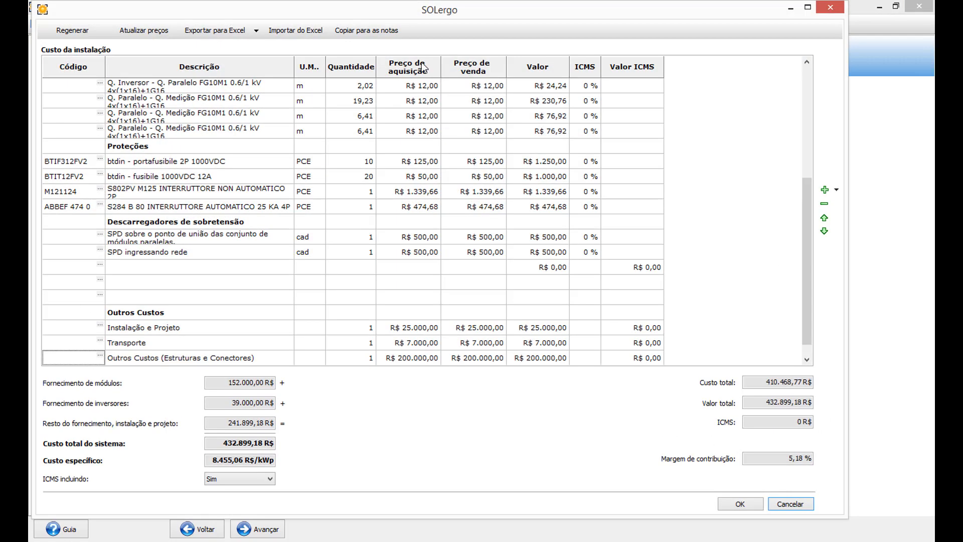
{"action": "left_click_drag", "start_coordinate": [805, 259], "coordinate": [803, 138]}
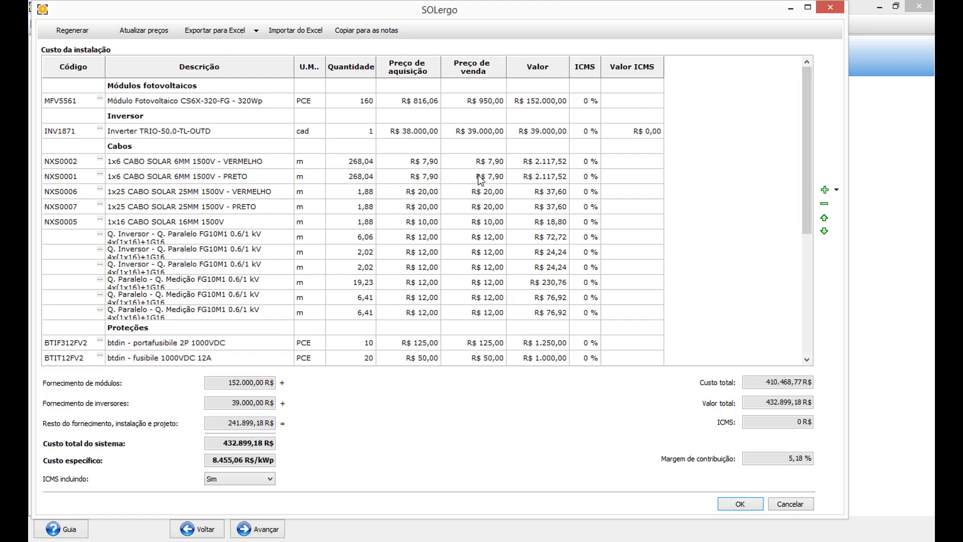
{"action": "left_click", "coordinate": [426, 132]}
{"action": "left_click", "coordinate": [476, 161]}
{"action": "left_click", "coordinate": [486, 194]}
{"action": "left_click", "coordinate": [485, 194]}
{"action": "type", "text": "21"}
{"action": "left_click", "coordinate": [494, 241]}
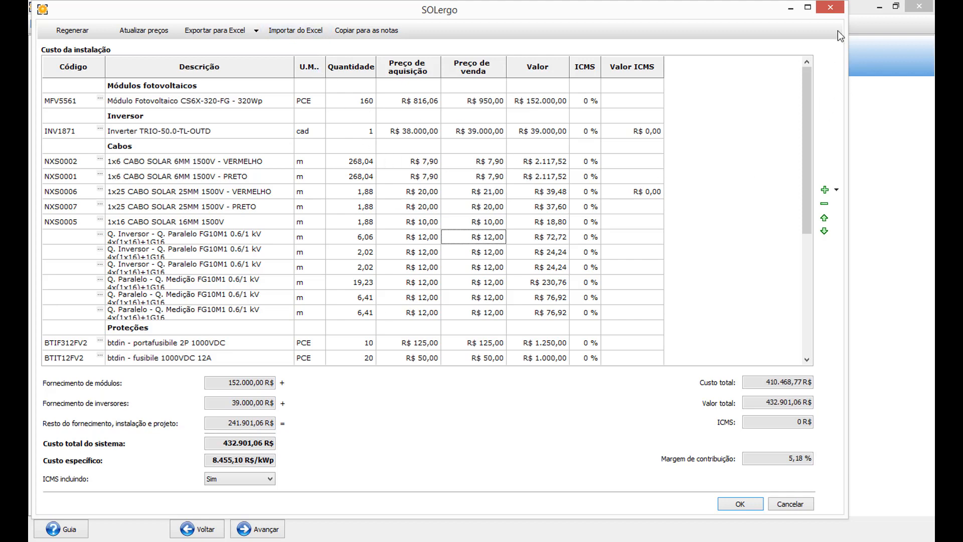
{"action": "left_click", "coordinate": [749, 505]}
{"action": "left_click_drag", "start_coordinate": [316, 216], "coordinate": [360, 226]}
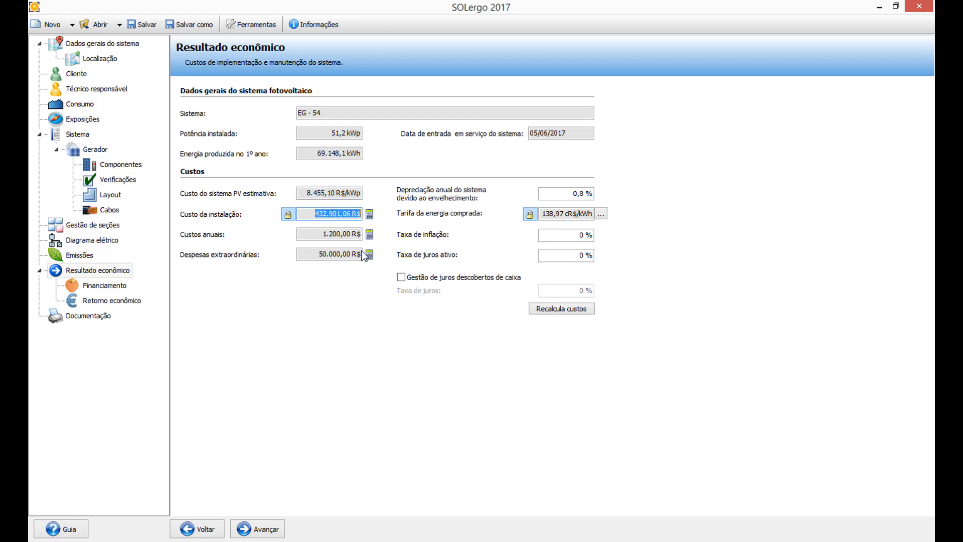
Check the maintenance entry's installation-cost percentage and value in the annual costs list.
{"action": "left_click", "coordinate": [369, 233]}
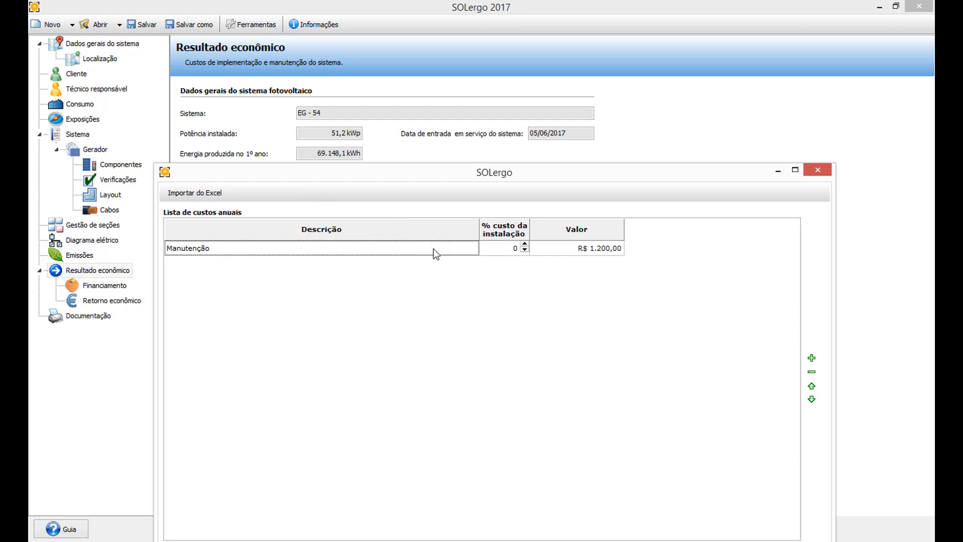
{"action": "left_click", "coordinate": [505, 248]}
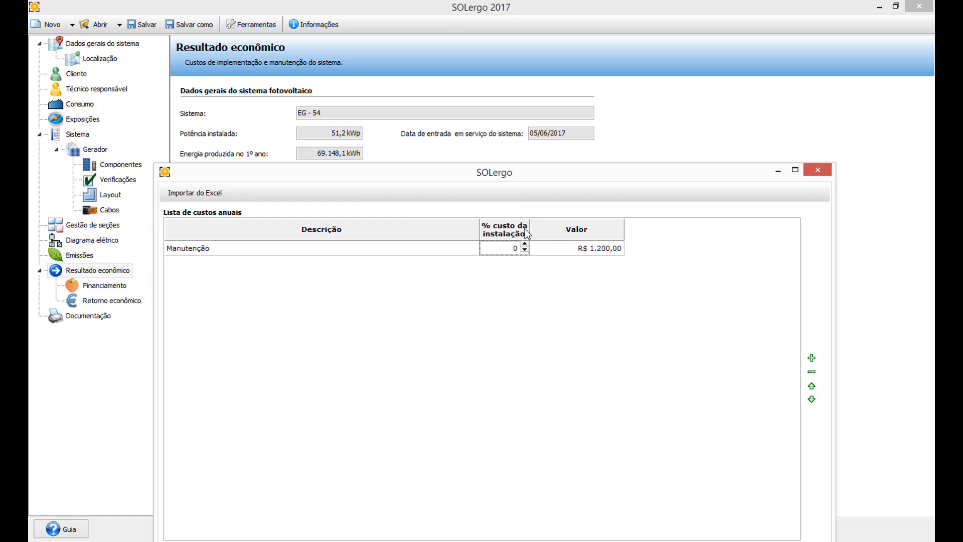
{"action": "left_click_drag", "start_coordinate": [574, 190], "coordinate": [557, 242]}
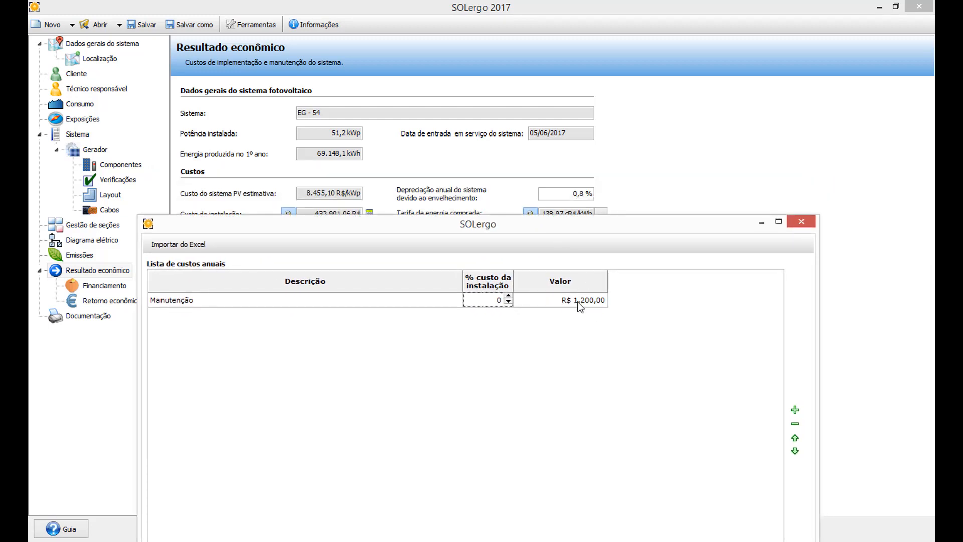
{"action": "left_click", "coordinate": [803, 222]}
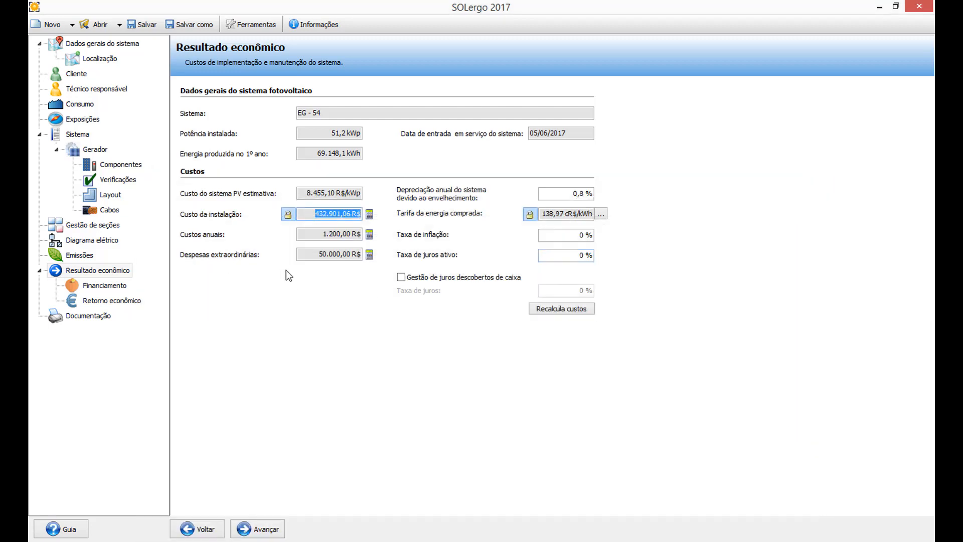
Check the year and value of the inverter replacement entry in the extraordinary costs list.
{"action": "left_click", "coordinate": [370, 254]}
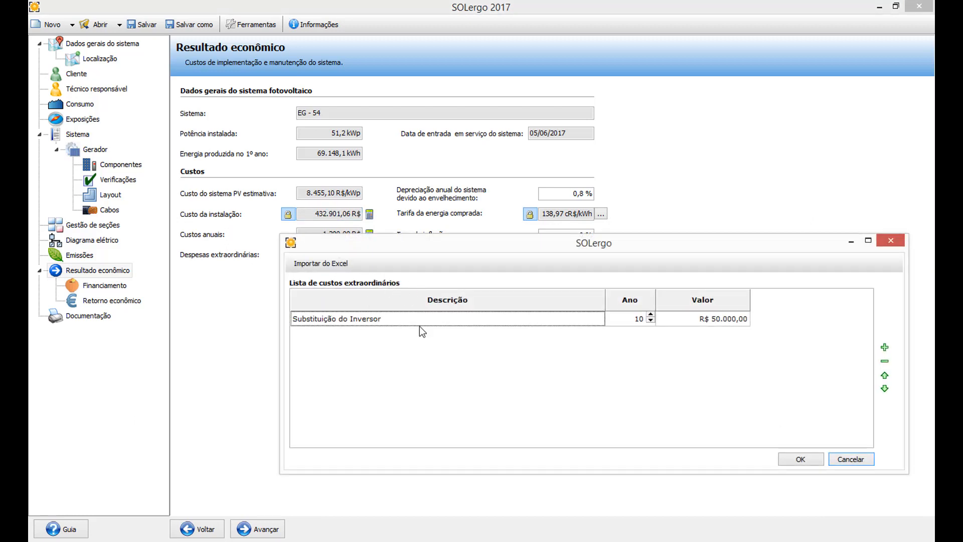
{"action": "left_click_drag", "start_coordinate": [445, 250], "coordinate": [410, 298]}
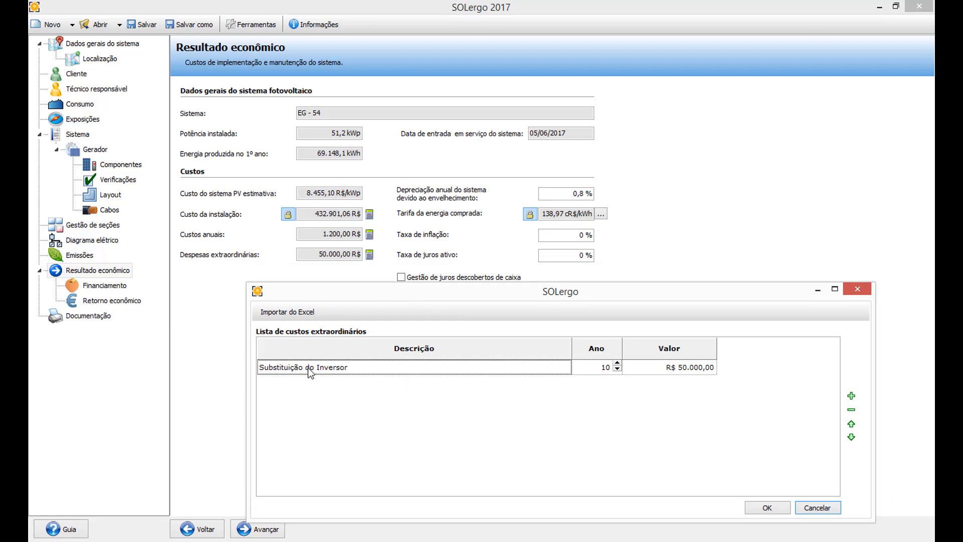
{"action": "left_click", "coordinate": [595, 366]}
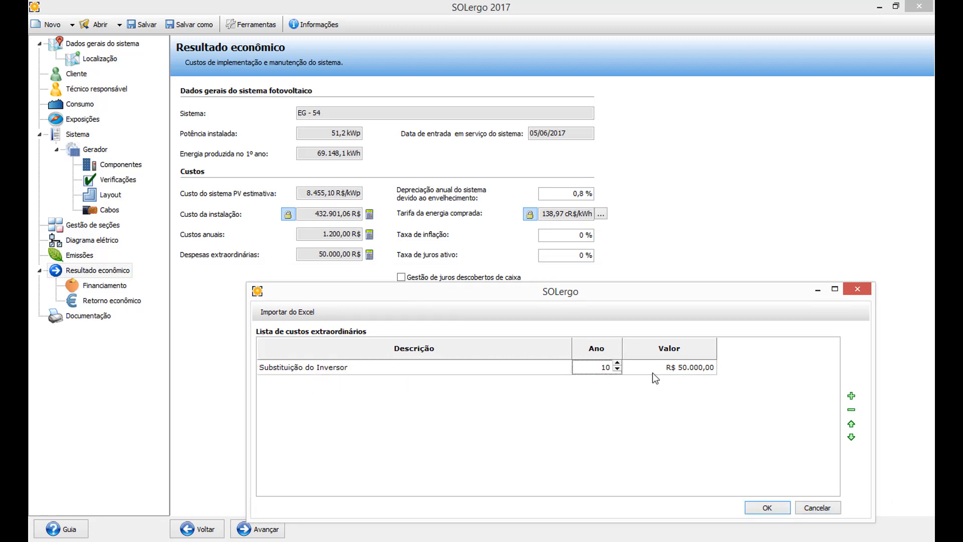
{"action": "left_click", "coordinate": [672, 367]}
{"action": "left_click", "coordinate": [857, 289]}
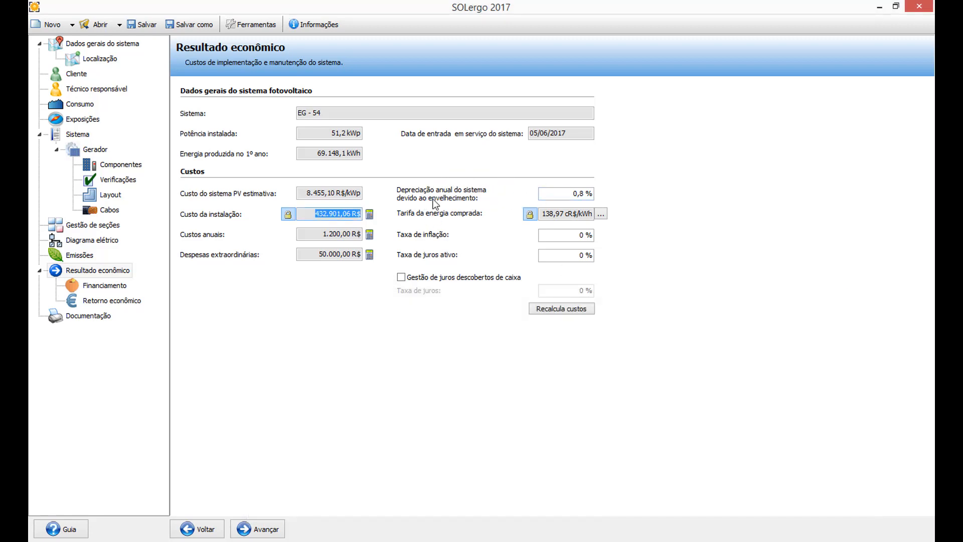
Check the system's annual depreciation rate and open the details of the purchased energy tariff.
{"action": "left_click_drag", "start_coordinate": [555, 194], "coordinate": [597, 196]}
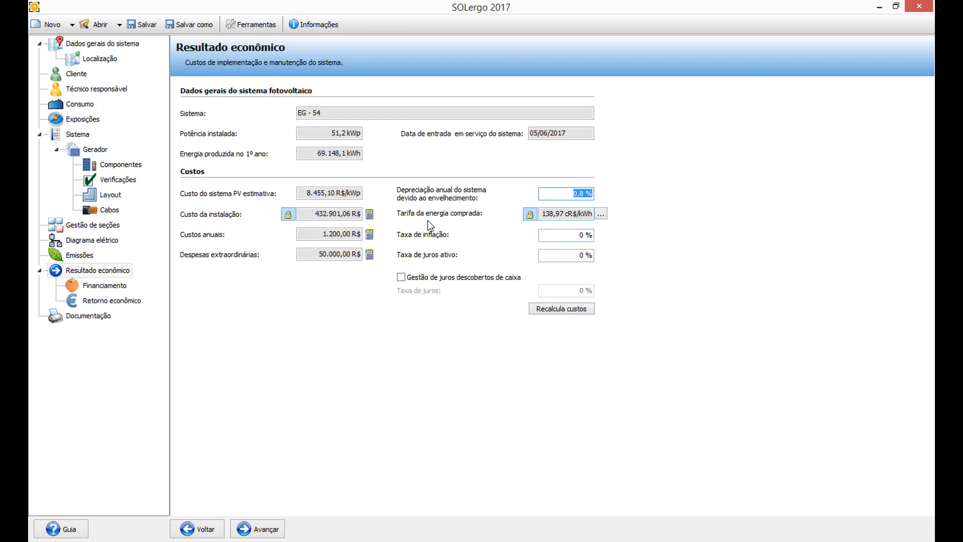
{"action": "left_click", "coordinate": [602, 213]}
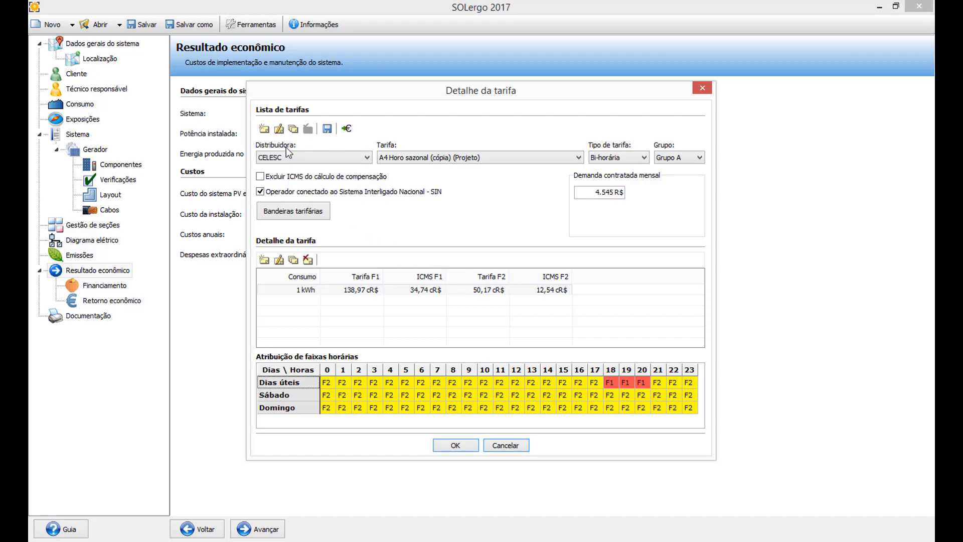
{"action": "left_click", "coordinate": [264, 129]}
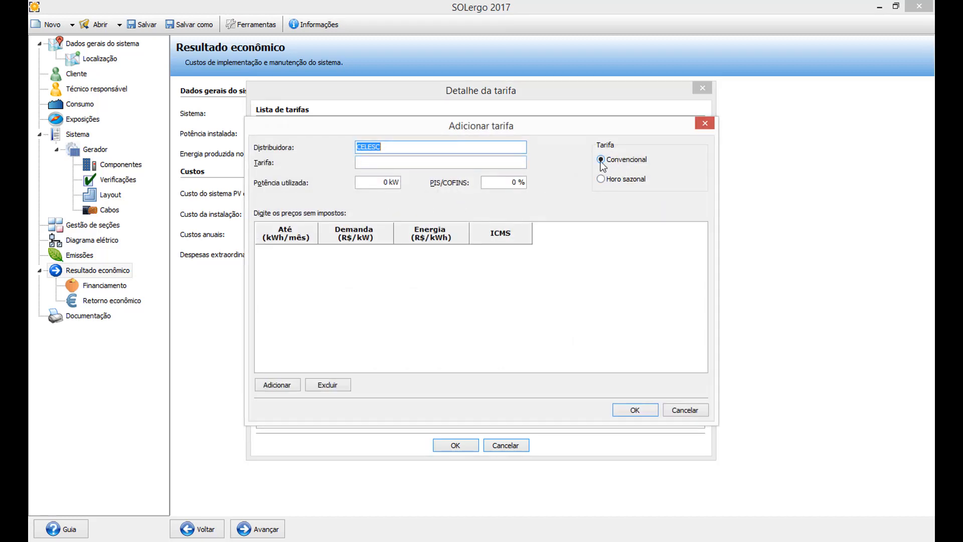
{"action": "left_click", "coordinate": [606, 181]}
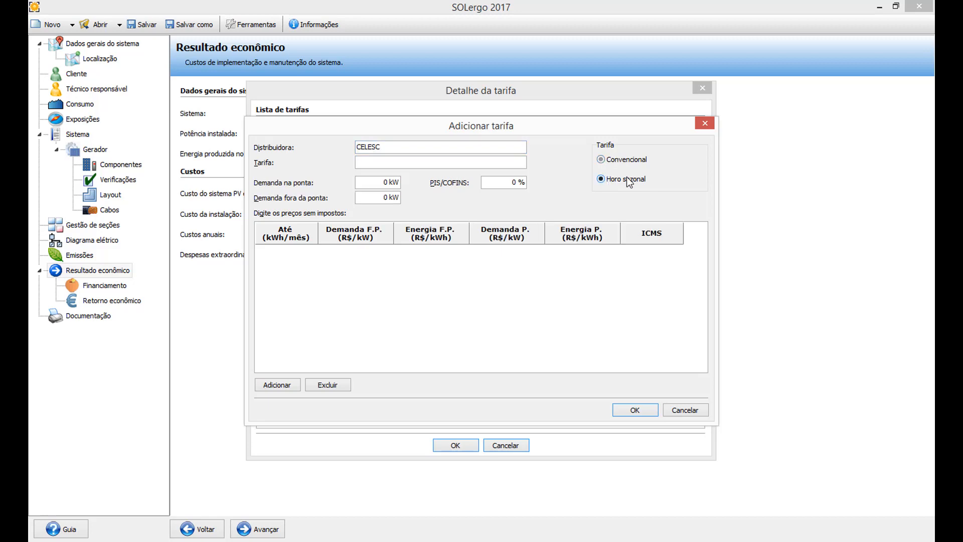
{"action": "left_click", "coordinate": [278, 384]}
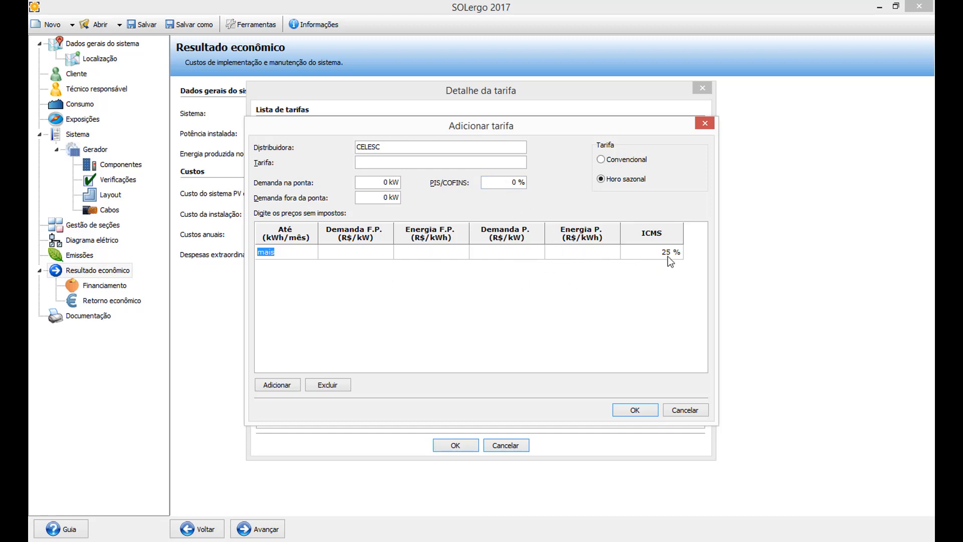
{"action": "left_click", "coordinate": [698, 125]}
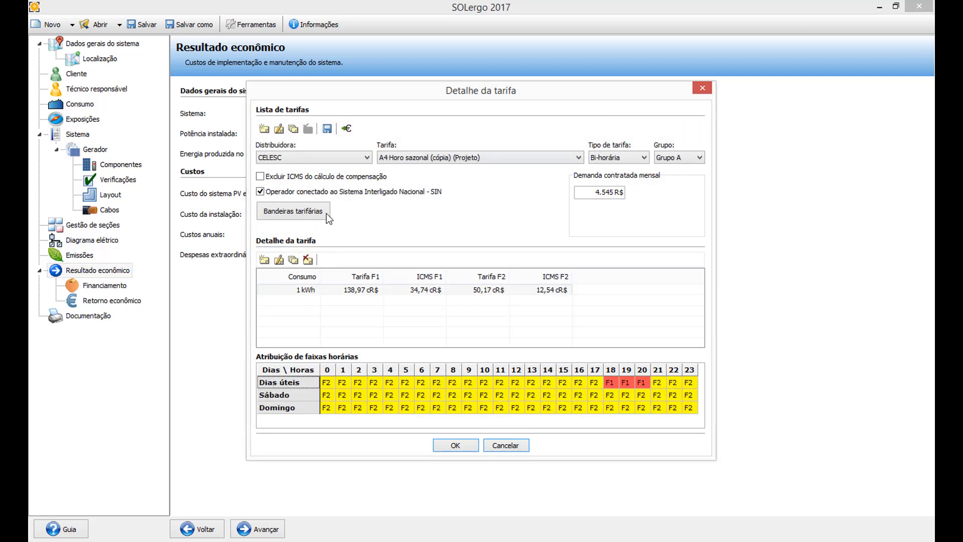
Switch the January and February tariff flags for 2015, check the yellow and red flag surcharges, and accept the flag table.
{"action": "left_click", "coordinate": [288, 215]}
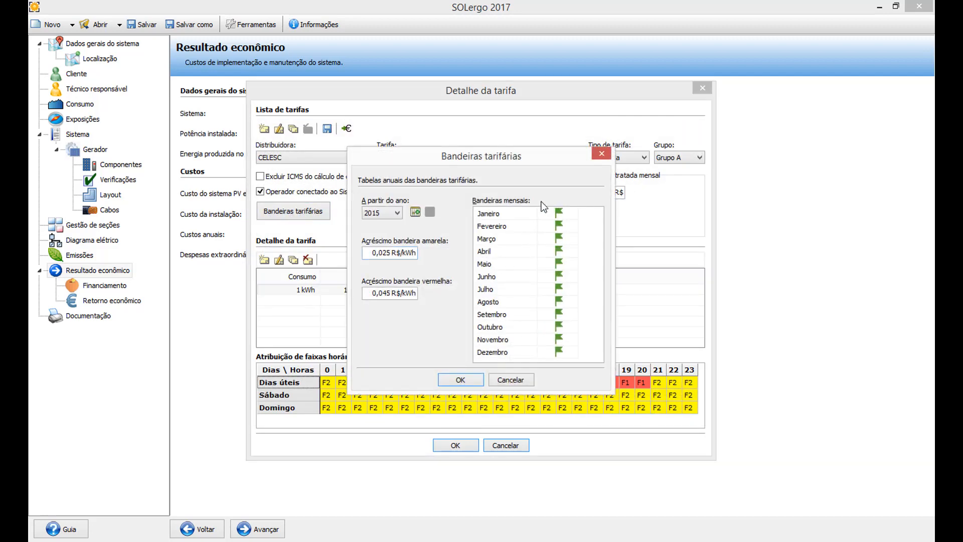
{"action": "left_click", "coordinate": [560, 215]}
{"action": "left_click", "coordinate": [561, 227]}
{"action": "left_click", "coordinate": [560, 227]}
{"action": "left_click_drag", "start_coordinate": [372, 253], "coordinate": [407, 259]}
{"action": "left_click_drag", "start_coordinate": [372, 293], "coordinate": [399, 293]}
{"action": "left_click", "coordinate": [565, 226]}
{"action": "left_click", "coordinate": [565, 227]}
{"action": "double_click", "coordinate": [567, 213]}
{"action": "left_click", "coordinate": [473, 374]}
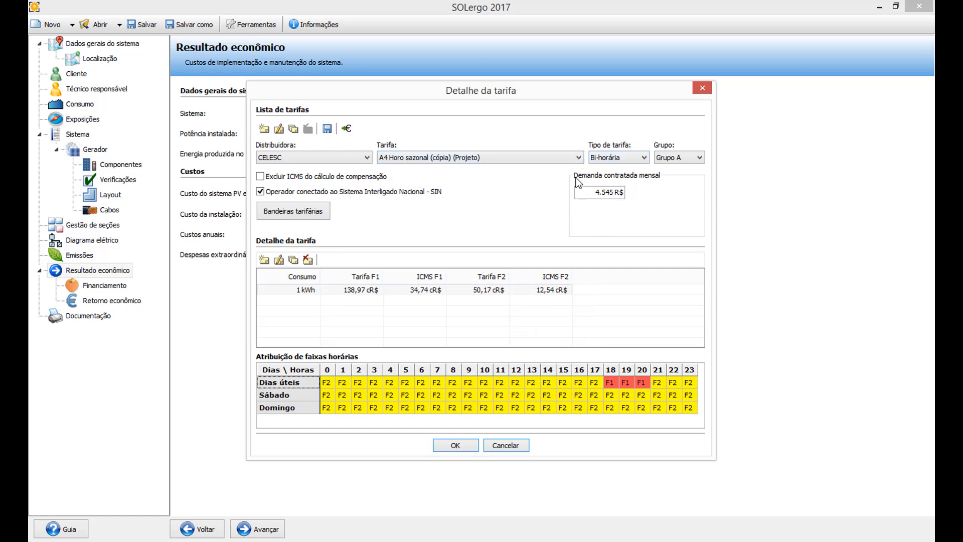
Switch the tariff group to Grupo B to view its availability costs, and return it to Grupo A.
{"action": "left_click", "coordinate": [670, 159]}
{"action": "left_click", "coordinate": [671, 174]}
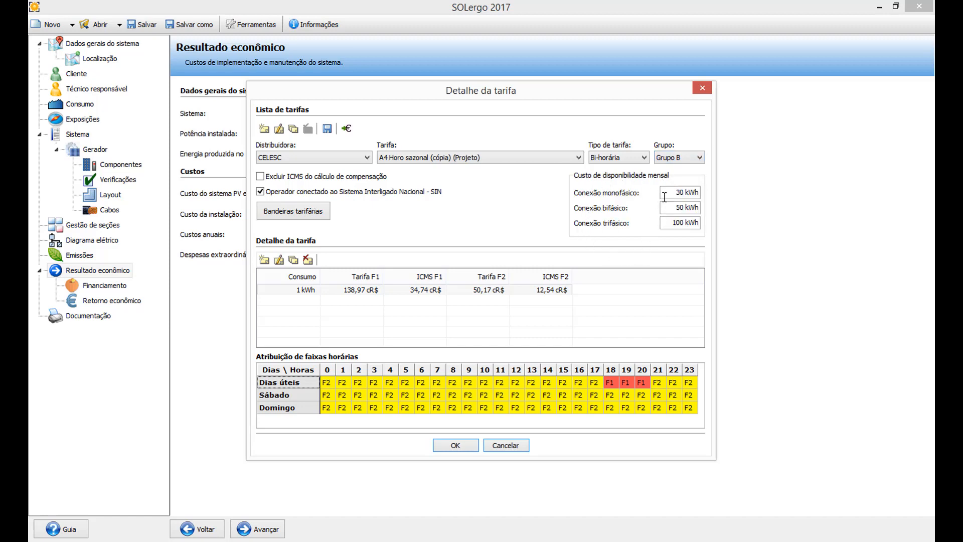
{"action": "left_click", "coordinate": [673, 160]}
{"action": "left_click", "coordinate": [671, 167]}
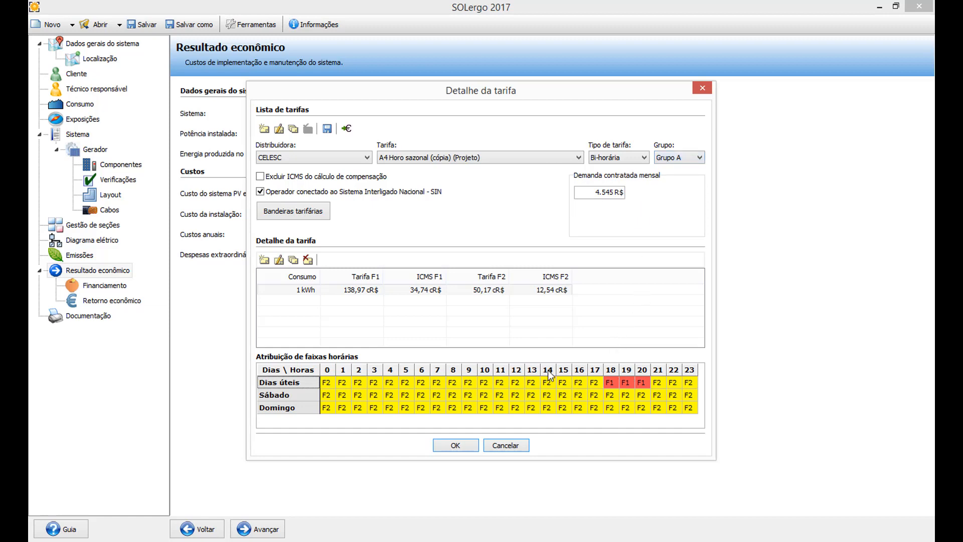
Try band F1 for hour 21 on weekdays, return that hour to F2, and accept the tariff details.
{"action": "left_click", "coordinate": [659, 382]}
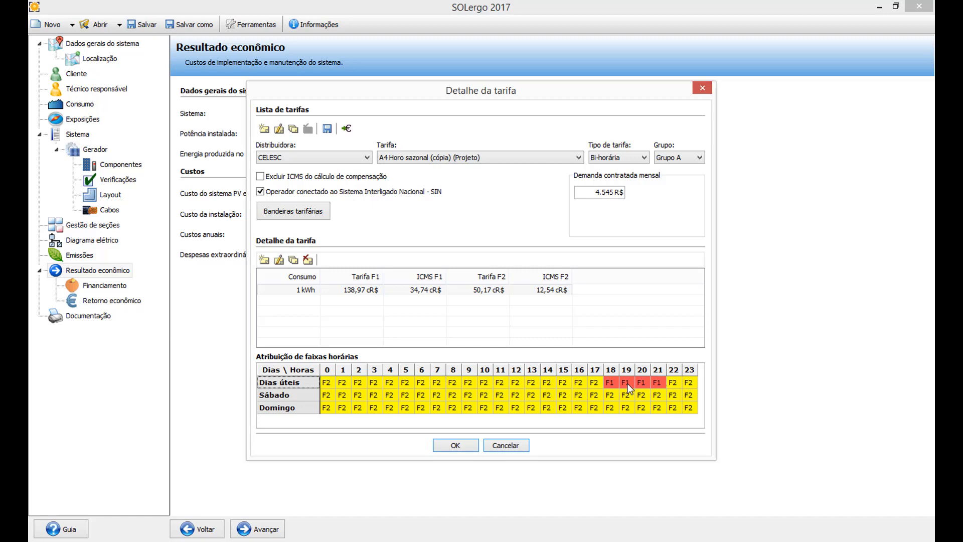
{"action": "left_click", "coordinate": [663, 383]}
{"action": "left_click", "coordinate": [467, 443]}
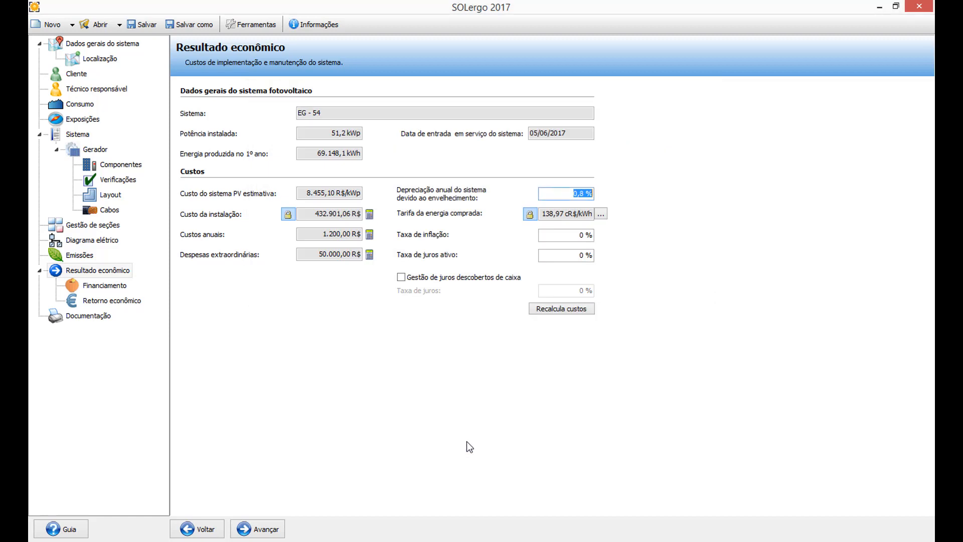
Set the inflation rate to 9%, update the active interest rate, and continue to the financing page.
{"action": "left_click_drag", "start_coordinate": [567, 217], "coordinate": [549, 217]}
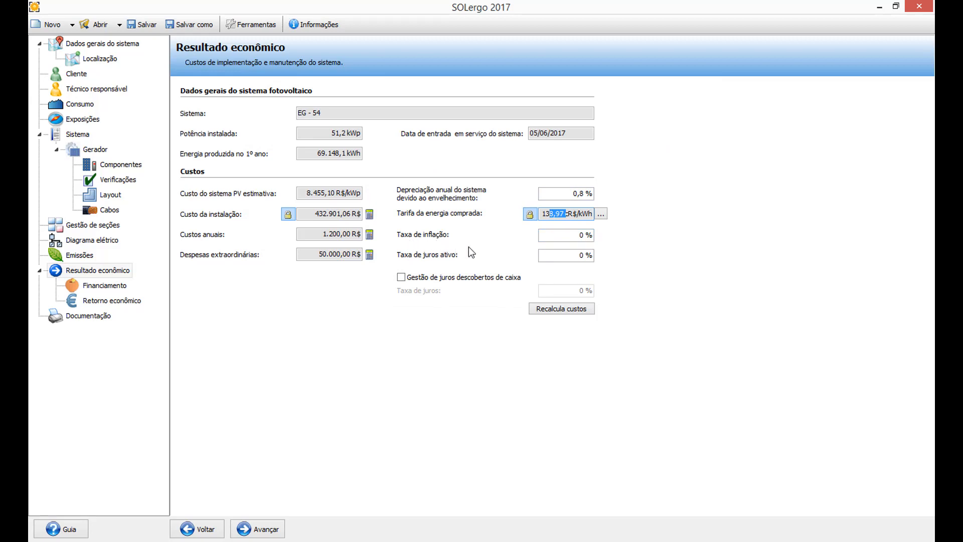
{"action": "left_click_drag", "start_coordinate": [575, 241], "coordinate": [595, 237]}
{"action": "type", "text": "9"}
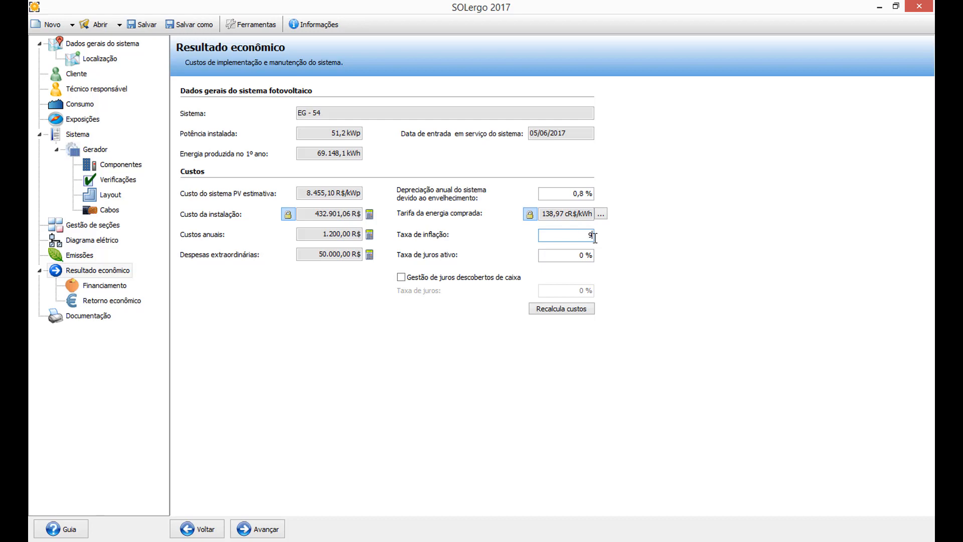
{"action": "left_click", "coordinate": [565, 257]}
{"action": "key", "text": "Delete"}
{"action": "left_click", "coordinate": [573, 235]}
{"action": "left_click", "coordinate": [260, 528]}
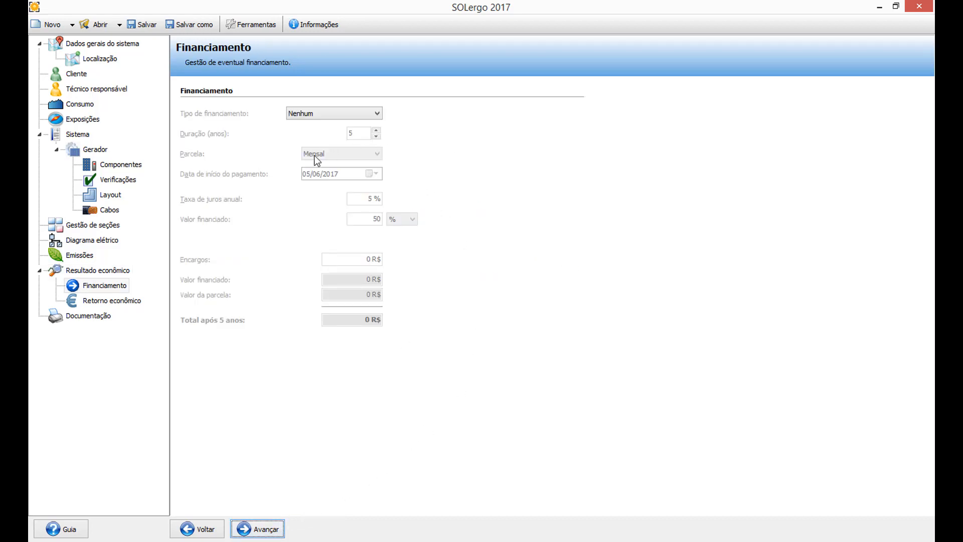
Try bank financing, check its duration, interest rate and financed amount, and return the financing type to Nenhum.
{"action": "left_click", "coordinate": [362, 113]}
{"action": "left_click", "coordinate": [333, 132]}
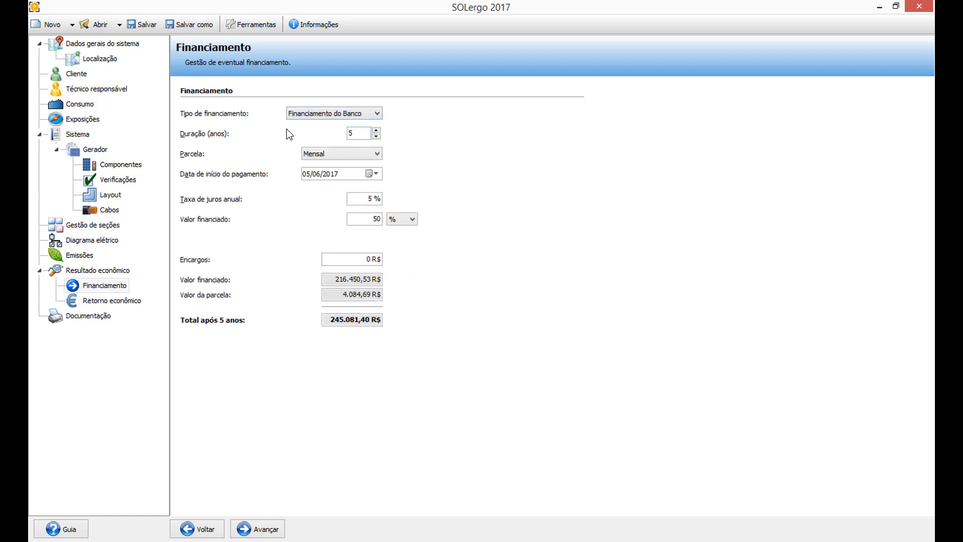
{"action": "double_click", "coordinate": [358, 134]}
{"action": "left_click", "coordinate": [369, 199]}
{"action": "left_click", "coordinate": [369, 218]}
{"action": "left_click", "coordinate": [359, 116]}
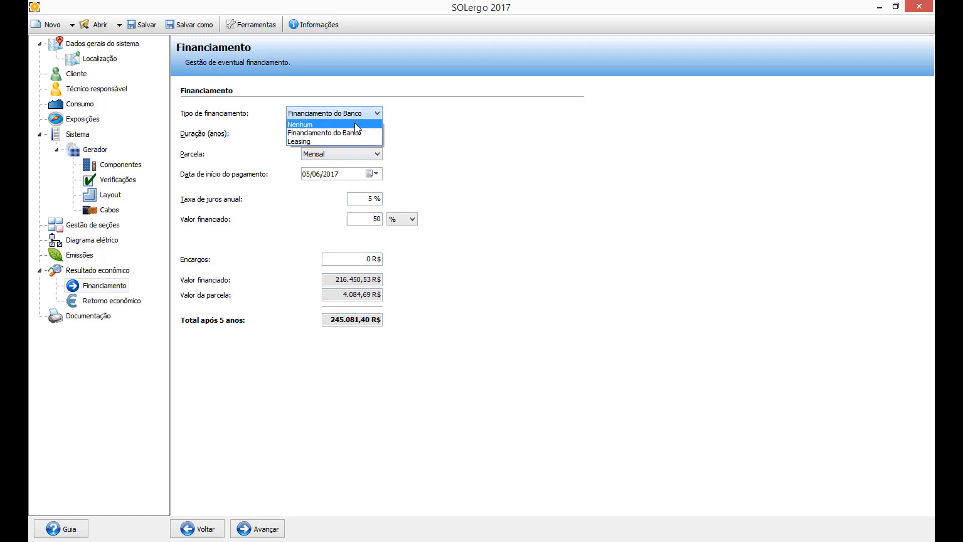
{"action": "left_click", "coordinate": [354, 124]}
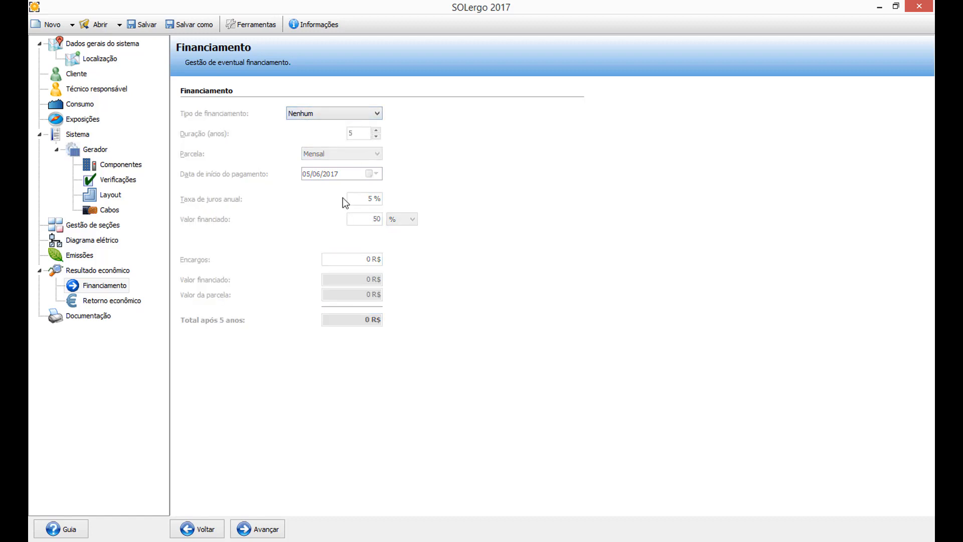
Open the economic return and check the analysis end date, the simultaneous consumption savings and the active interest.
{"action": "left_click", "coordinate": [266, 530]}
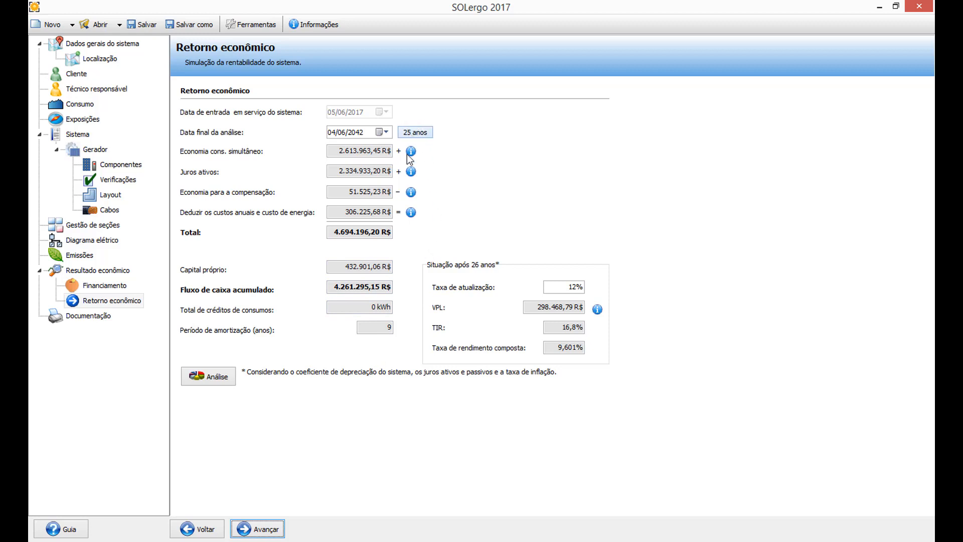
{"action": "left_click_drag", "start_coordinate": [340, 156], "coordinate": [394, 155]}
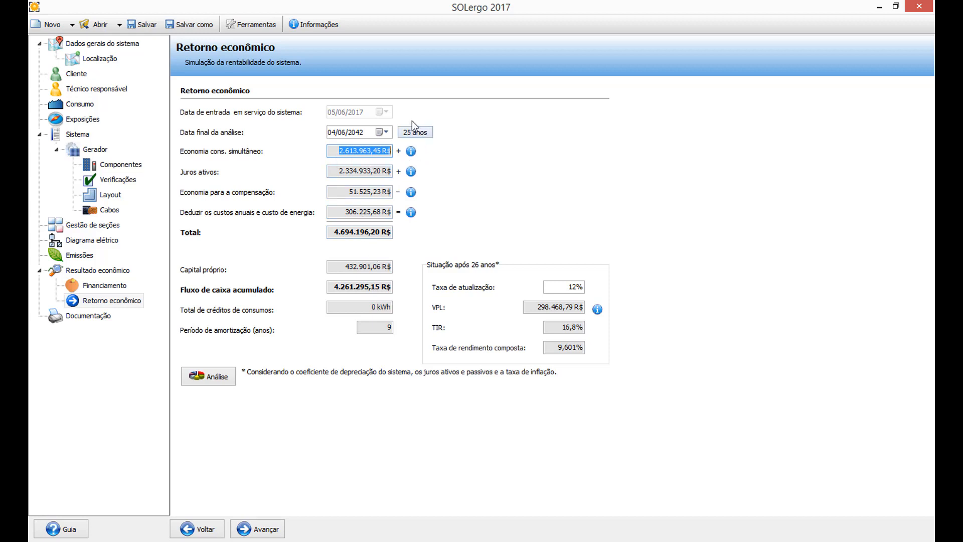
{"action": "left_click", "coordinate": [390, 131]}
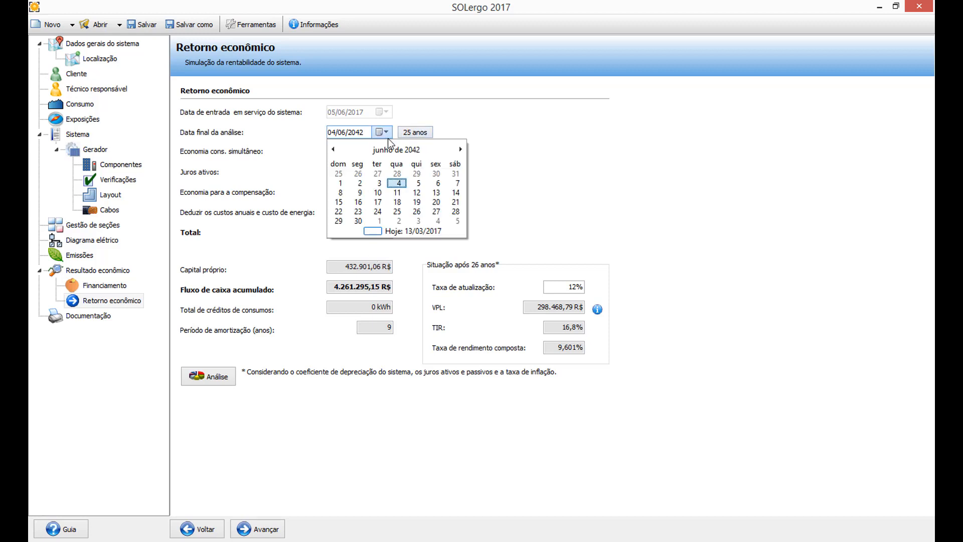
{"action": "left_click", "coordinate": [485, 172]}
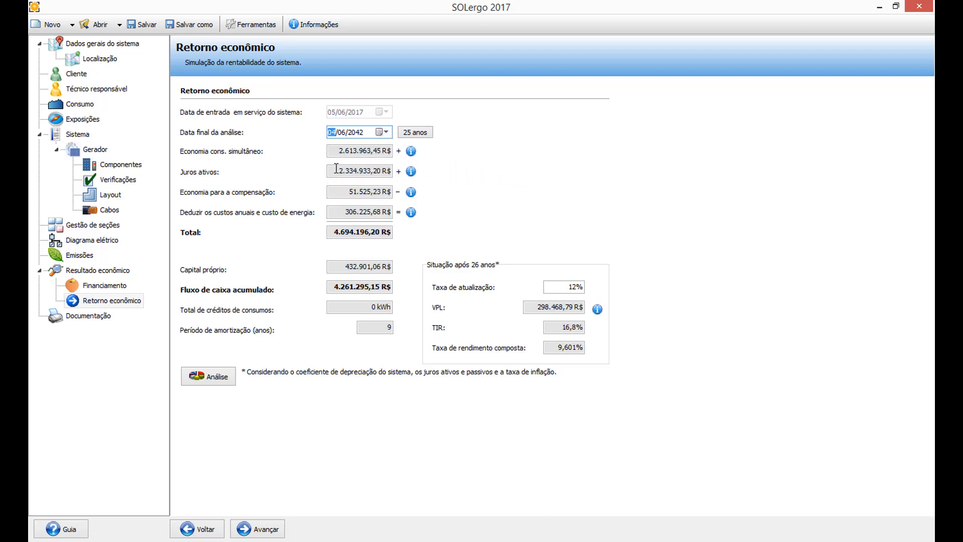
{"action": "left_click_drag", "start_coordinate": [335, 171], "coordinate": [394, 175]}
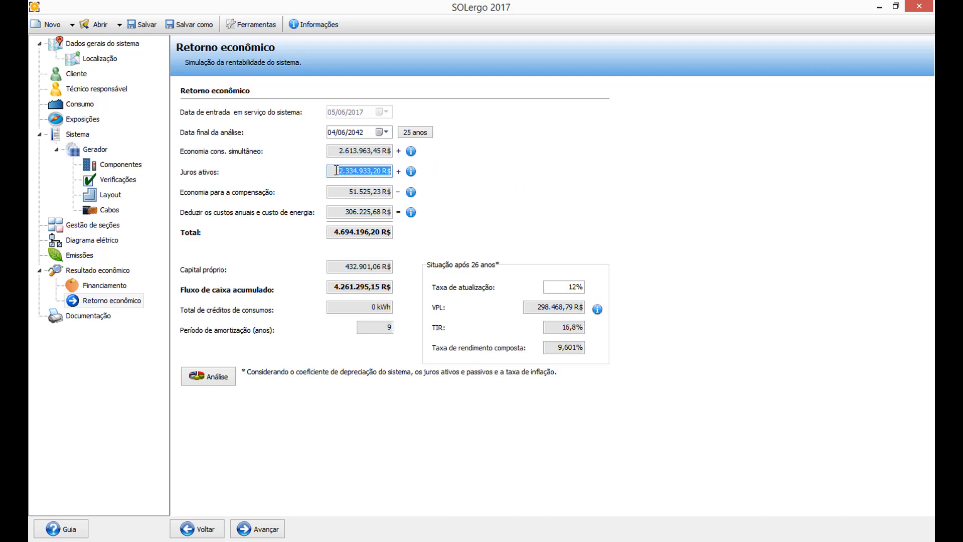
{"action": "left_click_drag", "start_coordinate": [336, 170], "coordinate": [400, 173]}
{"action": "left_click_drag", "start_coordinate": [336, 151], "coordinate": [391, 152]}
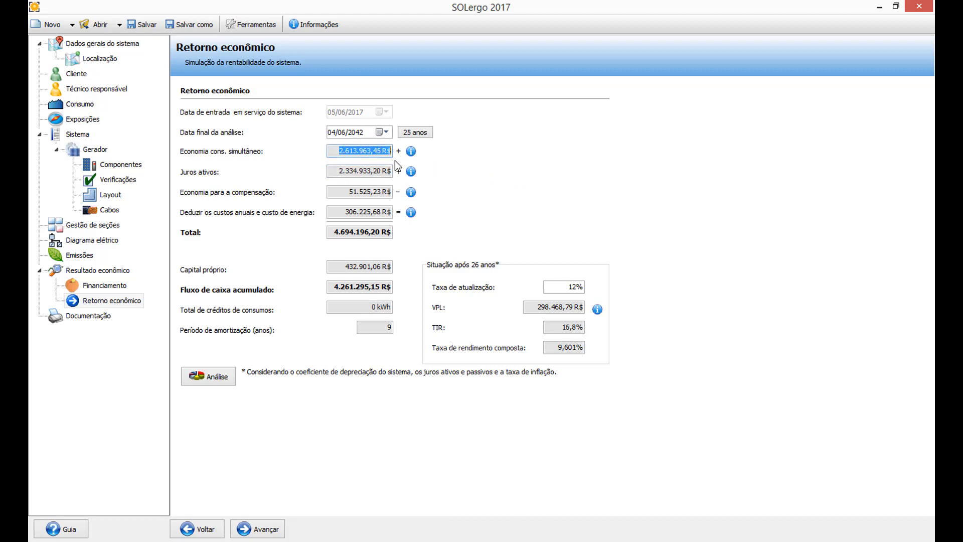
Examine the compensation savings breakdown, deducted annual costs, own capital, accumulated cash flow and amortization period.
{"action": "left_click", "coordinate": [412, 193]}
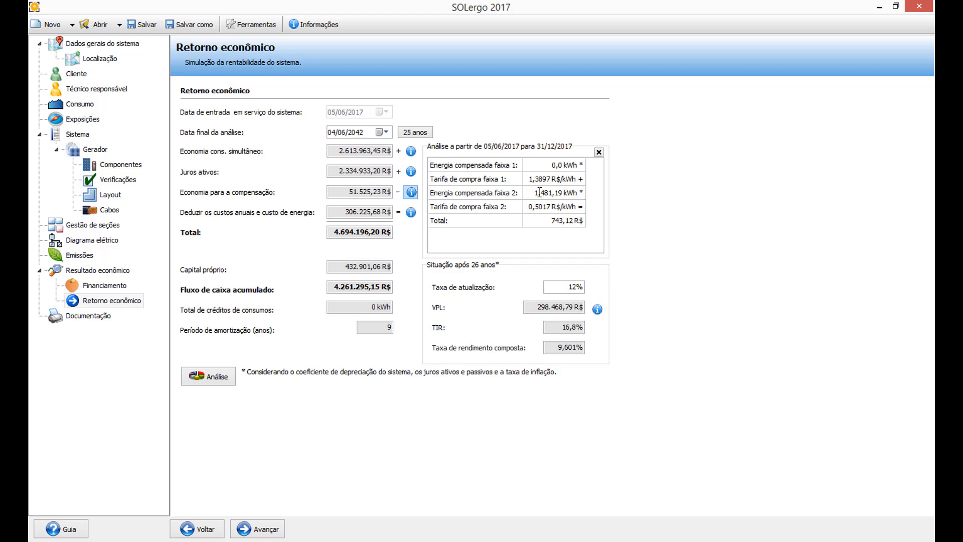
{"action": "left_click", "coordinate": [599, 152]}
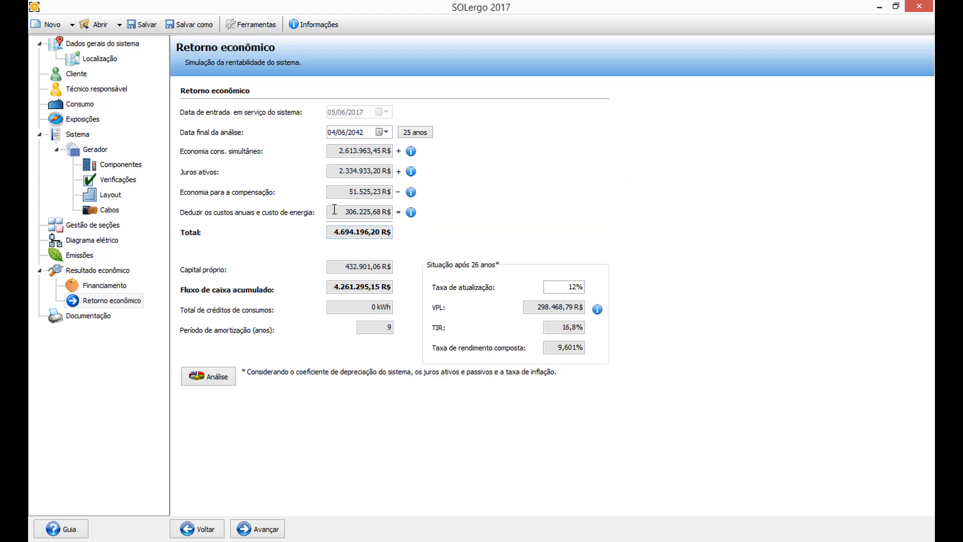
{"action": "left_click_drag", "start_coordinate": [334, 209], "coordinate": [390, 222]}
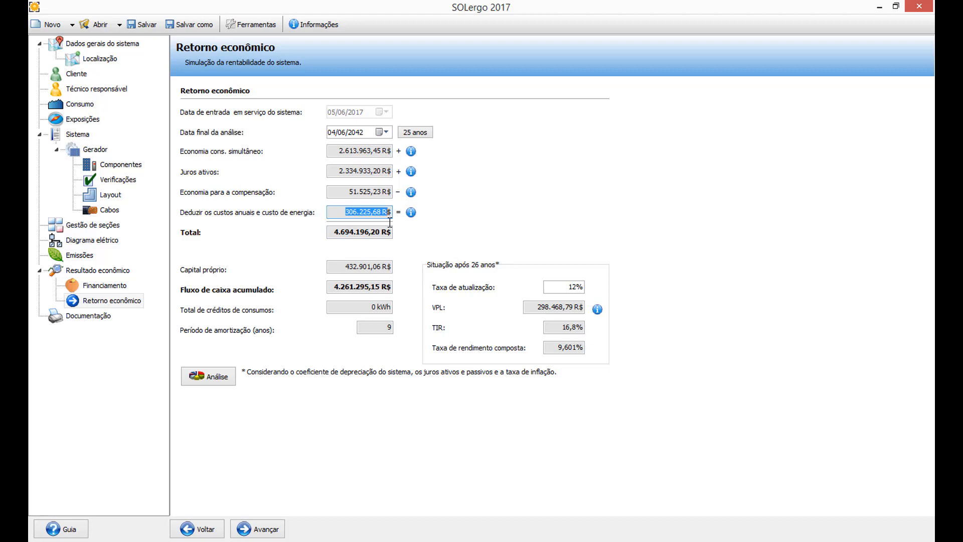
{"action": "left_click_drag", "start_coordinate": [344, 264], "coordinate": [395, 266]}
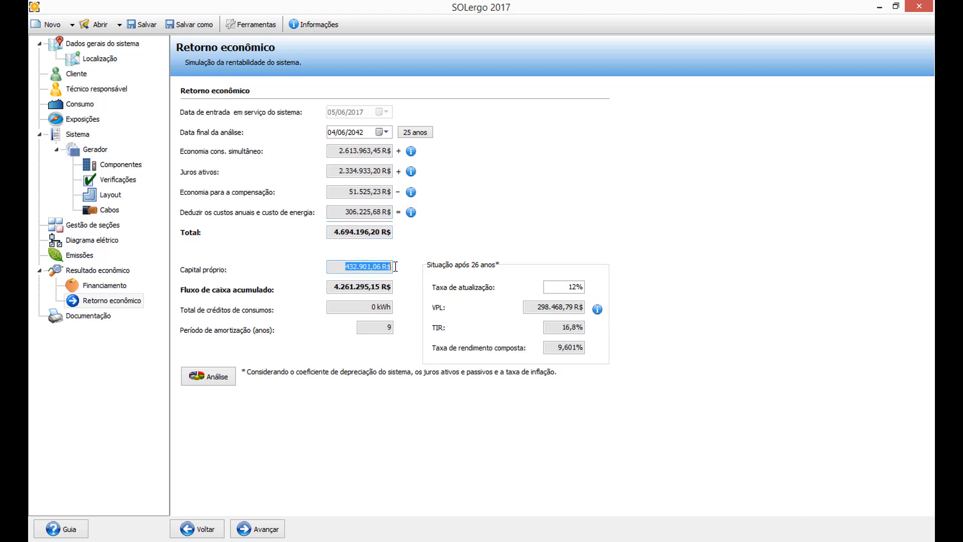
{"action": "left_click_drag", "start_coordinate": [333, 287], "coordinate": [398, 295]}
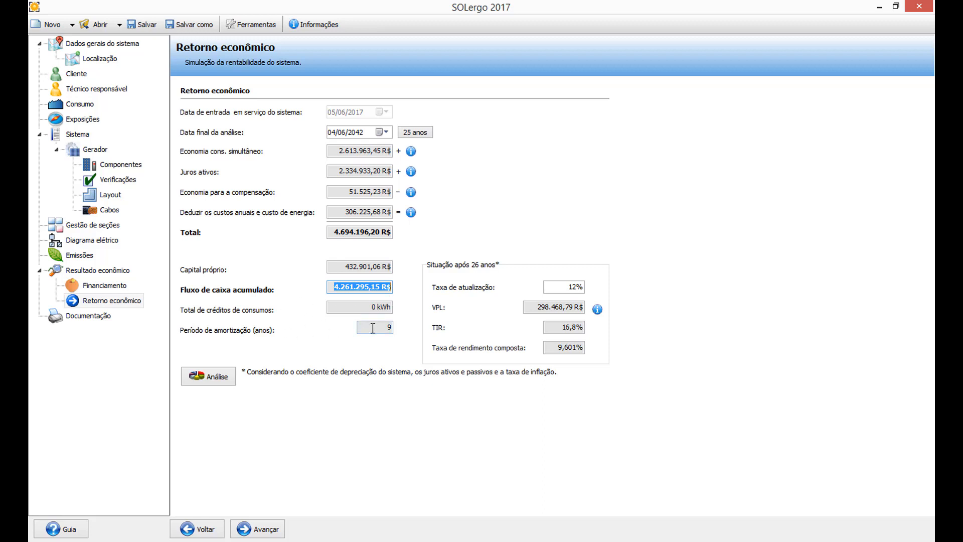
{"action": "left_click_drag", "start_coordinate": [373, 328], "coordinate": [397, 333]}
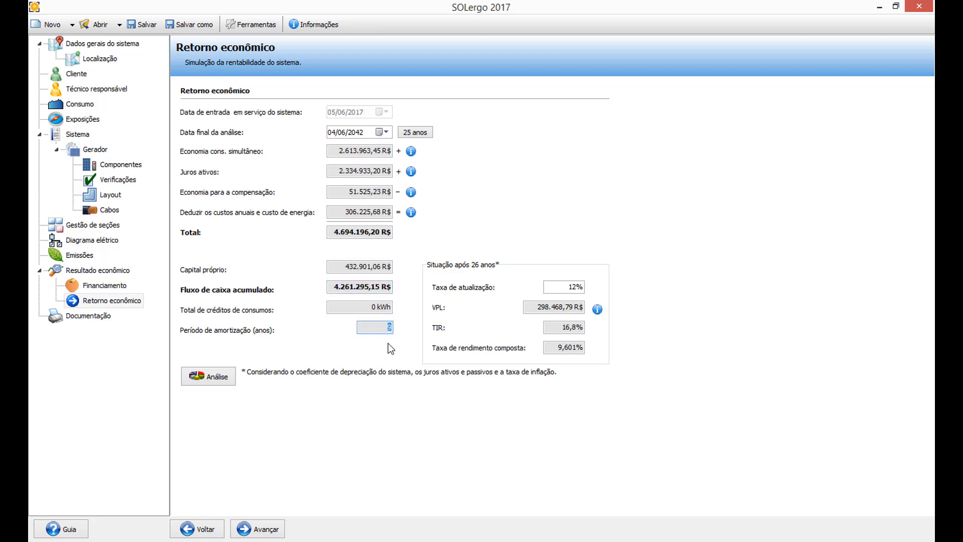
Open the economic return analysis and examine the yearly energy produced, revenue, outflows, annual costs and cash flow.
{"action": "left_click", "coordinate": [197, 377]}
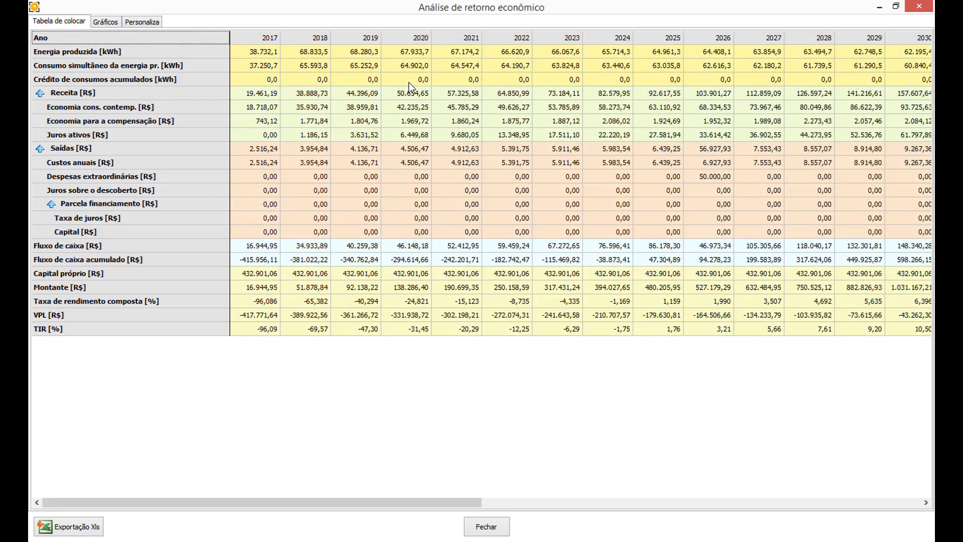
{"action": "left_click", "coordinate": [265, 55]}
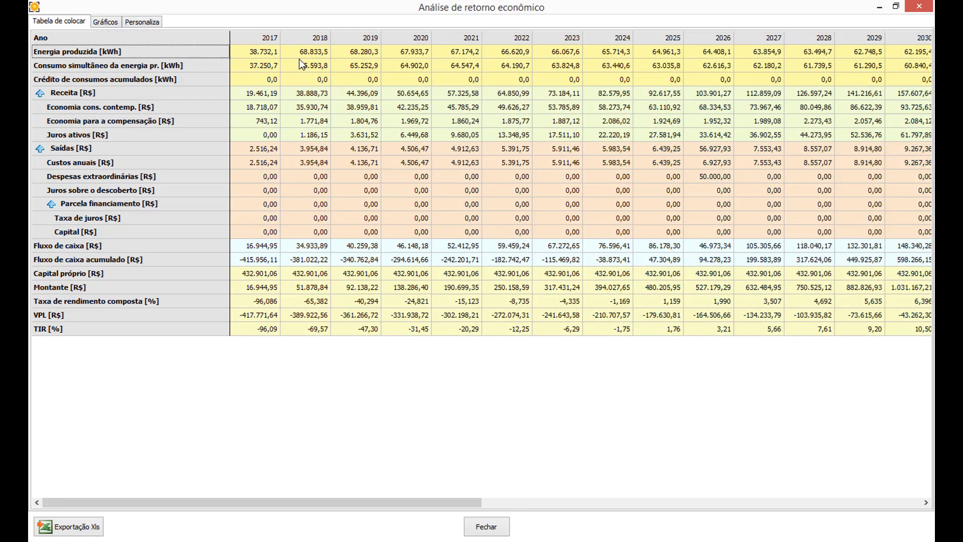
{"action": "left_click", "coordinate": [266, 94]}
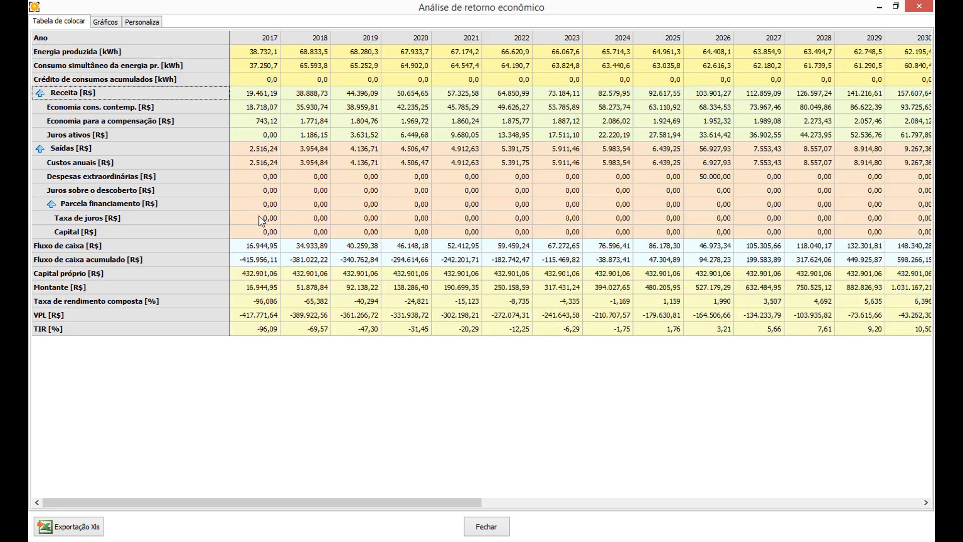
{"action": "left_click", "coordinate": [272, 150]}
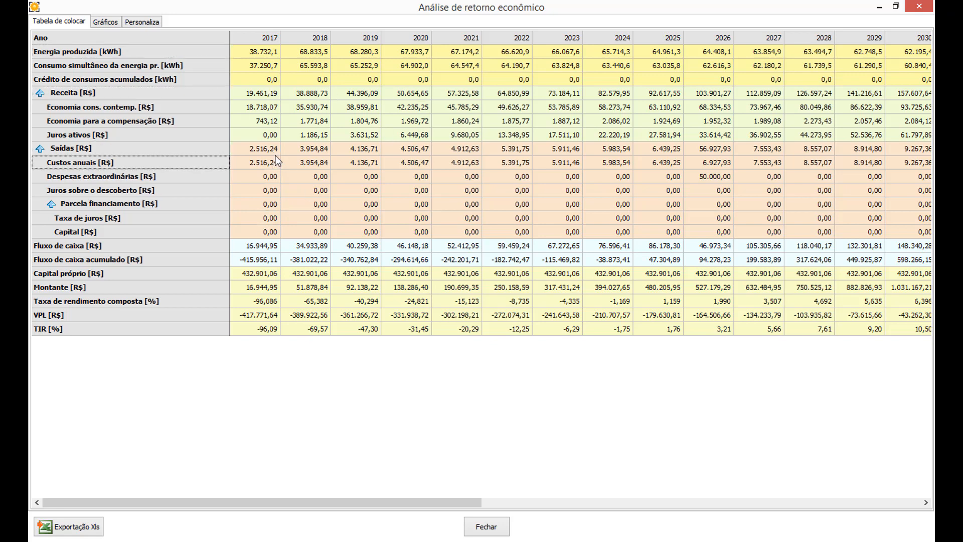
{"action": "left_click", "coordinate": [271, 162]}
{"action": "left_click", "coordinate": [257, 245]}
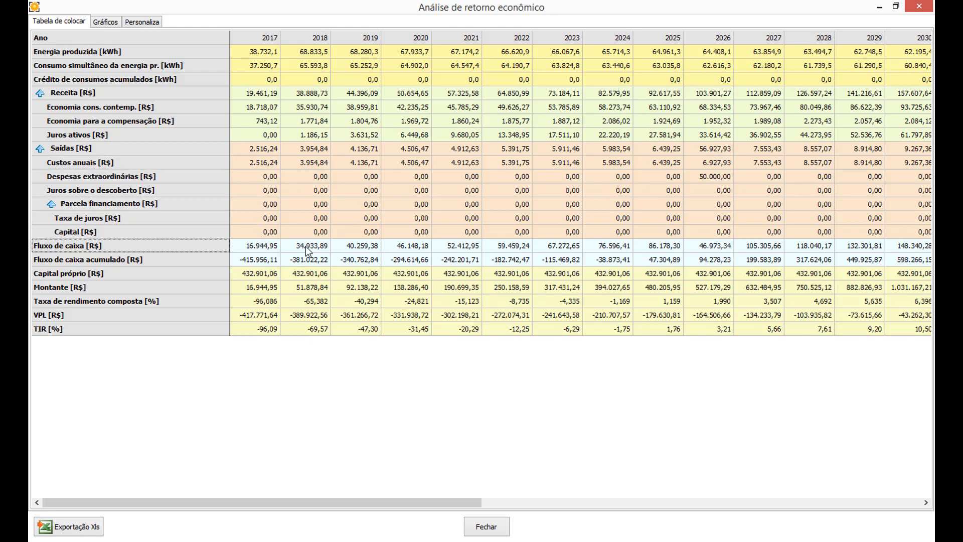
Examine the accumulated cash flow by year and the cash flow, revenue and financing charts, and close the economic return analysis.
{"action": "left_click", "coordinate": [269, 262]}
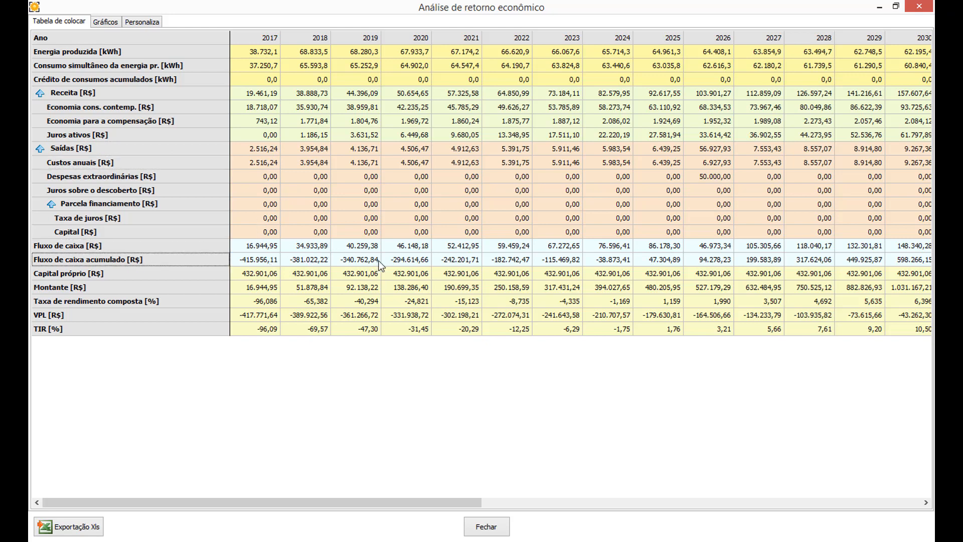
{"action": "left_click", "coordinate": [115, 23]}
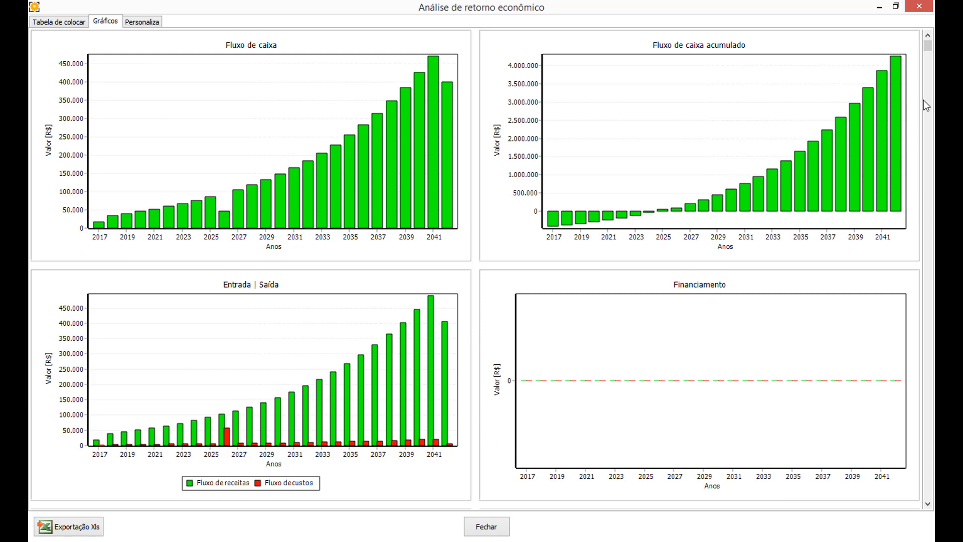
{"action": "left_click_drag", "start_coordinate": [931, 51], "coordinate": [933, 470]}
{"action": "left_click", "coordinate": [918, 6]}
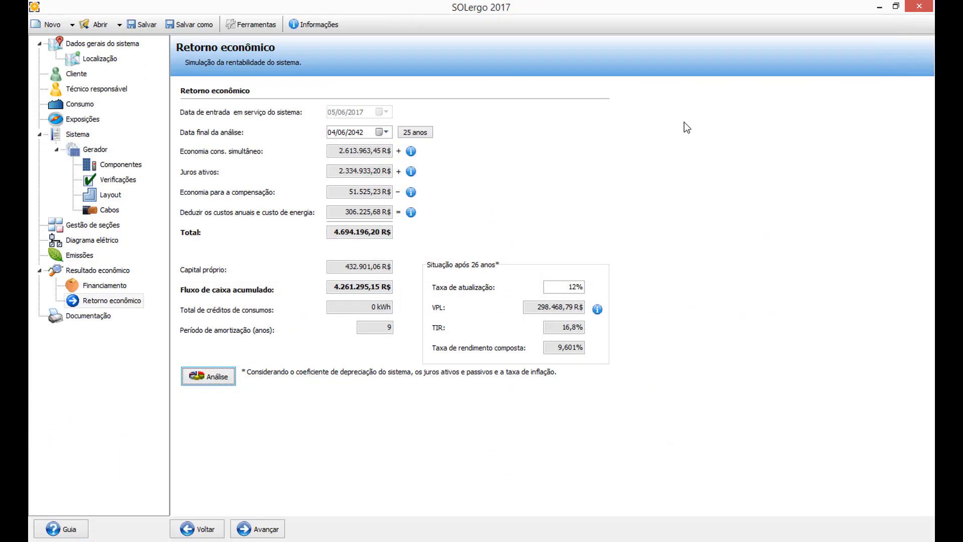
Open the document templates in the documentation section and check the default general report and the types available for a new template.
{"action": "left_click", "coordinate": [258, 530]}
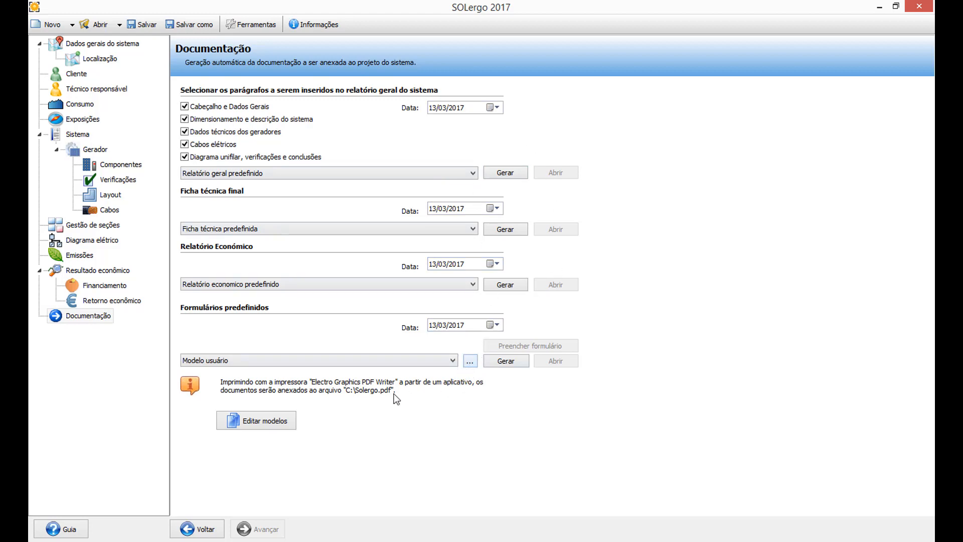
{"action": "left_click", "coordinate": [269, 424]}
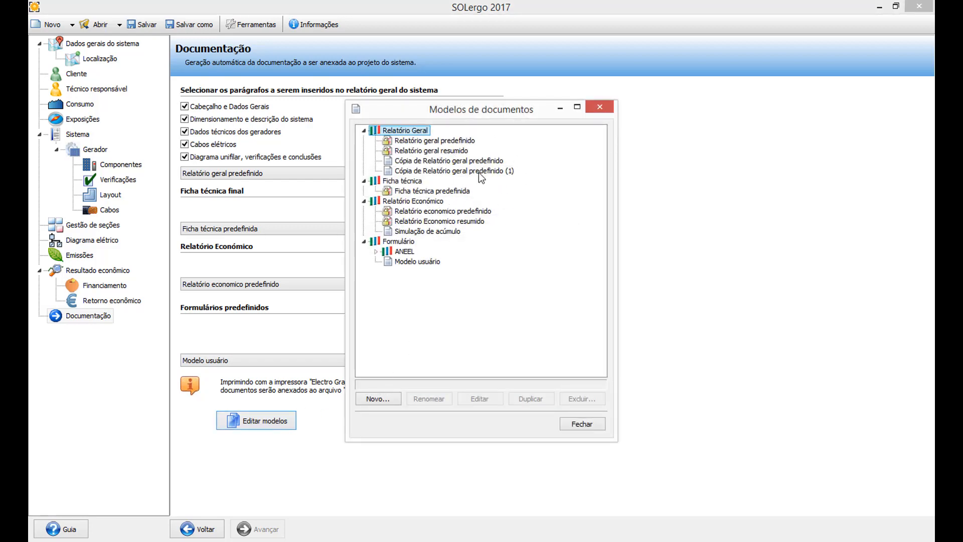
{"action": "left_click", "coordinate": [431, 141]}
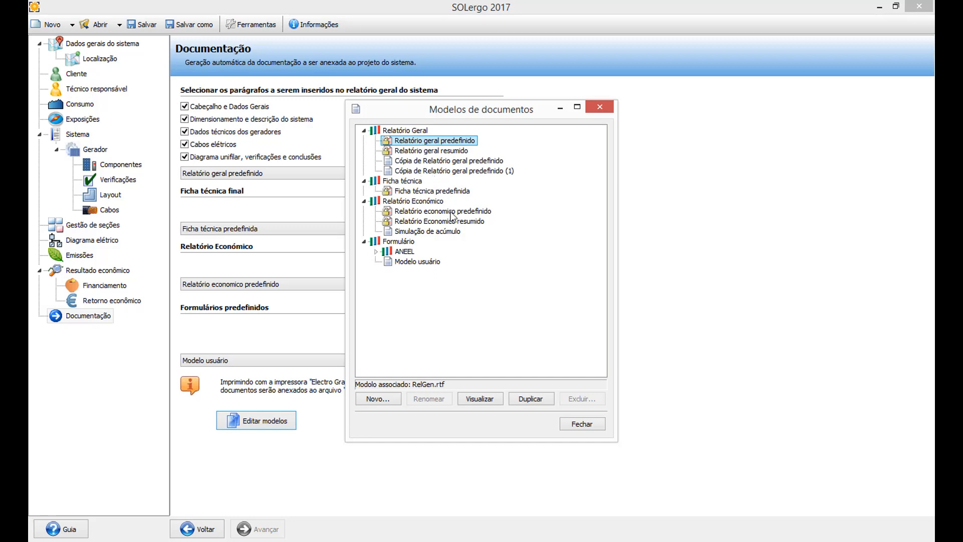
{"action": "left_click", "coordinate": [374, 399]}
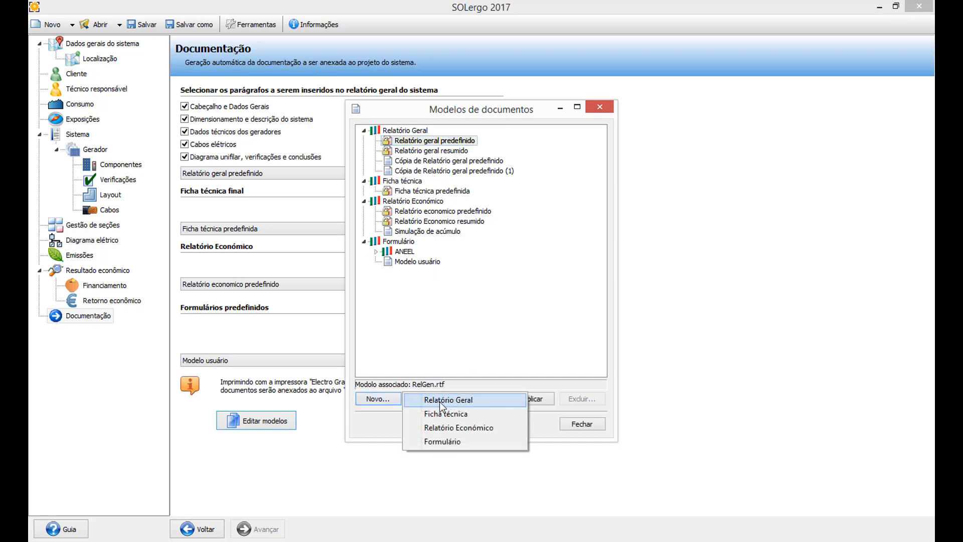
Open the template "Cópia de Relatório geral predefinido" for editing.
{"action": "left_click", "coordinate": [451, 171]}
{"action": "left_click", "coordinate": [451, 161]}
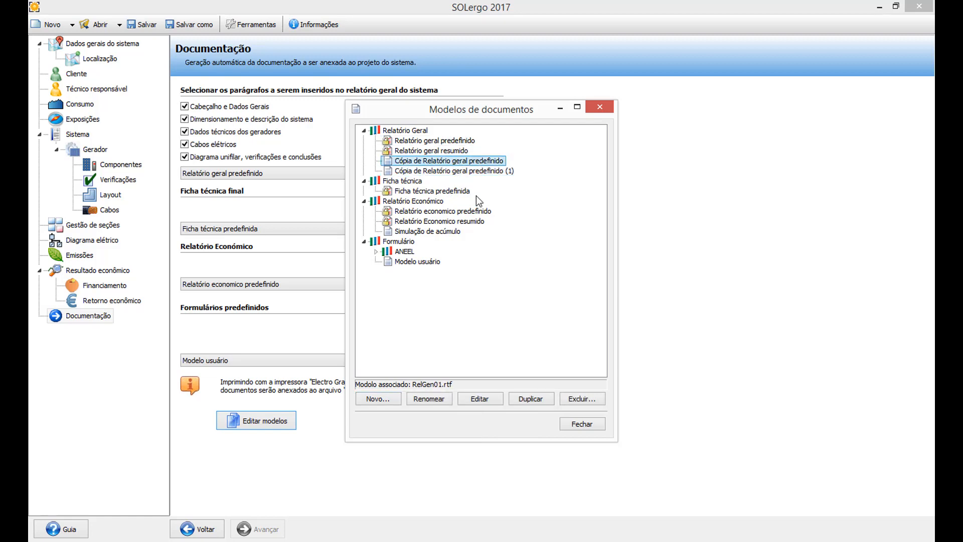
{"action": "left_click", "coordinate": [475, 401]}
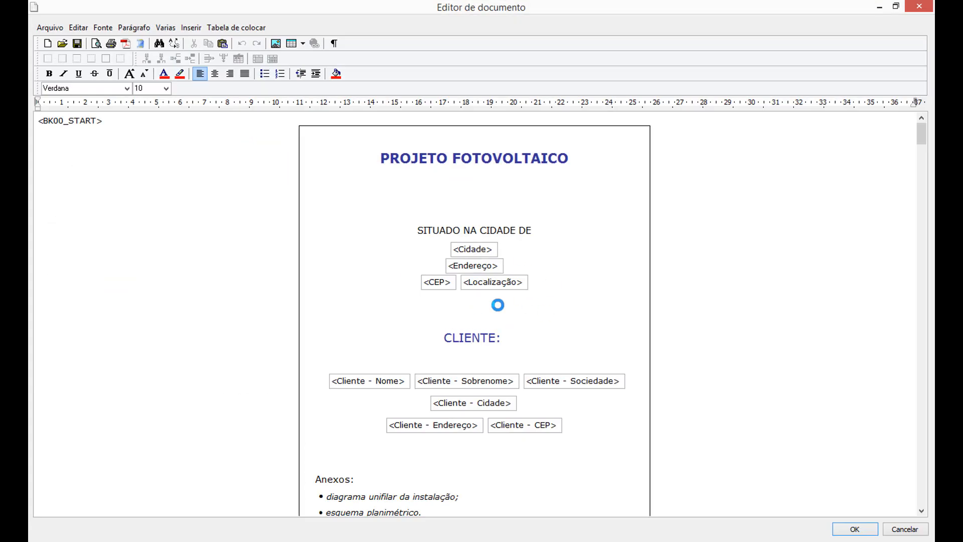
Examine the template's cover fields, file options and location tables, and close the document editor and the template list.
{"action": "left_click", "coordinate": [392, 177]}
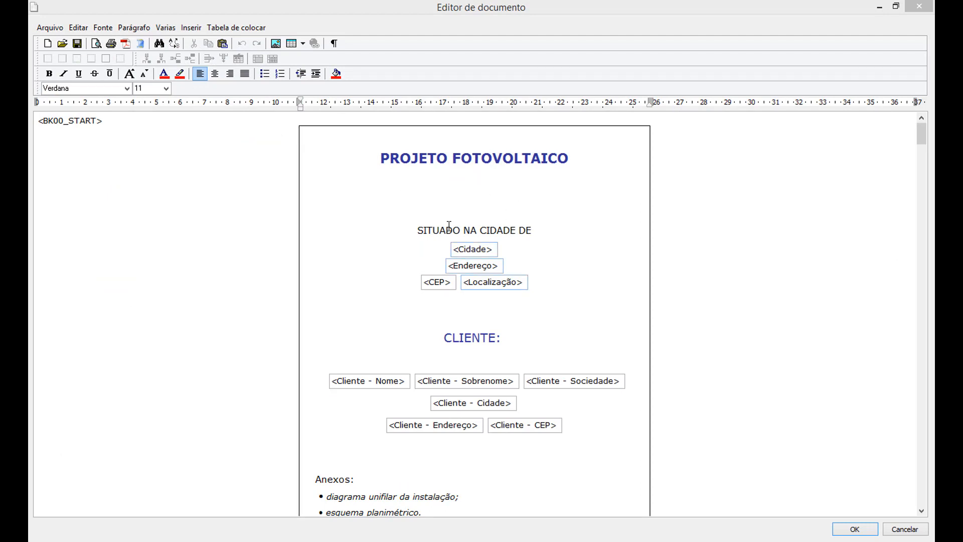
{"action": "scroll", "coordinate": [457, 280], "scroll_direction": "down", "scroll_amount": 10}
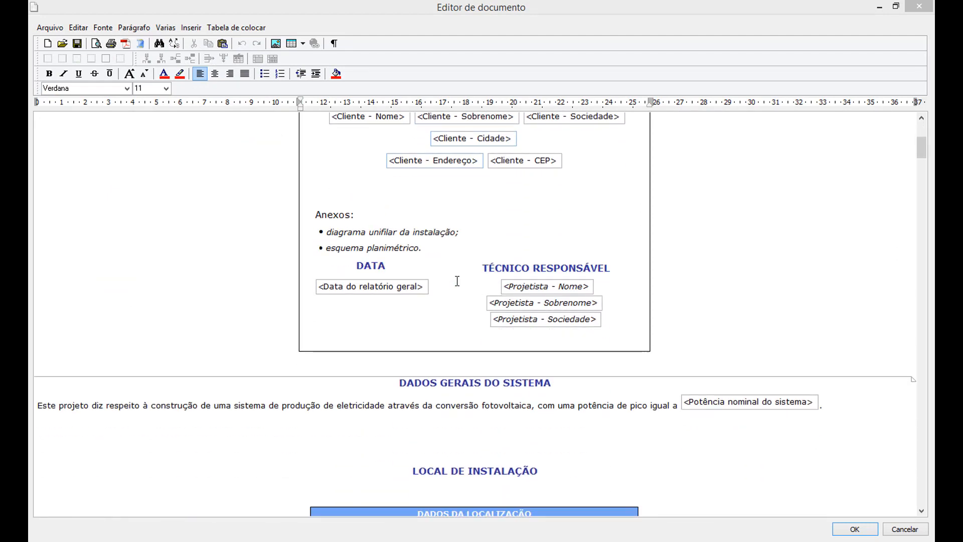
{"action": "scroll", "coordinate": [457, 280], "scroll_direction": "down", "scroll_amount": 2}
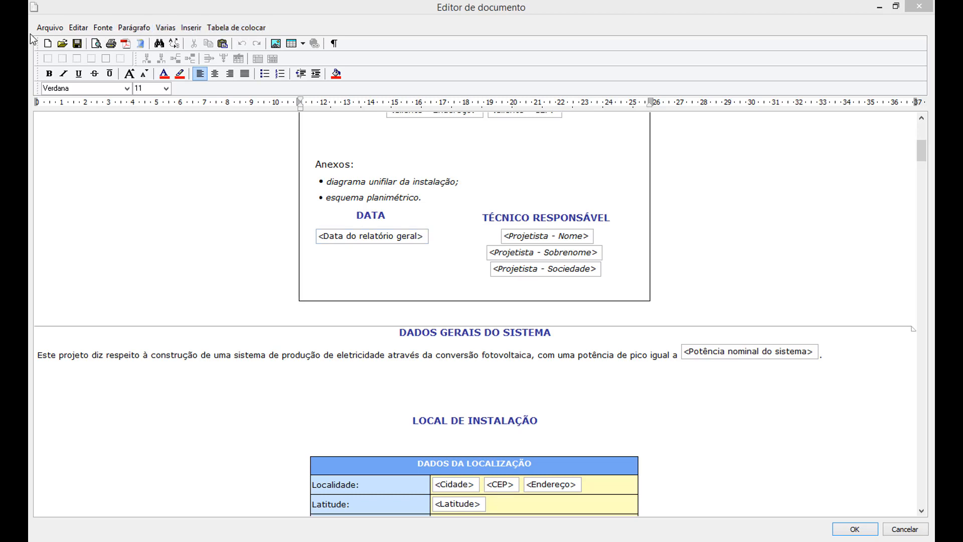
{"action": "left_click", "coordinate": [50, 28]}
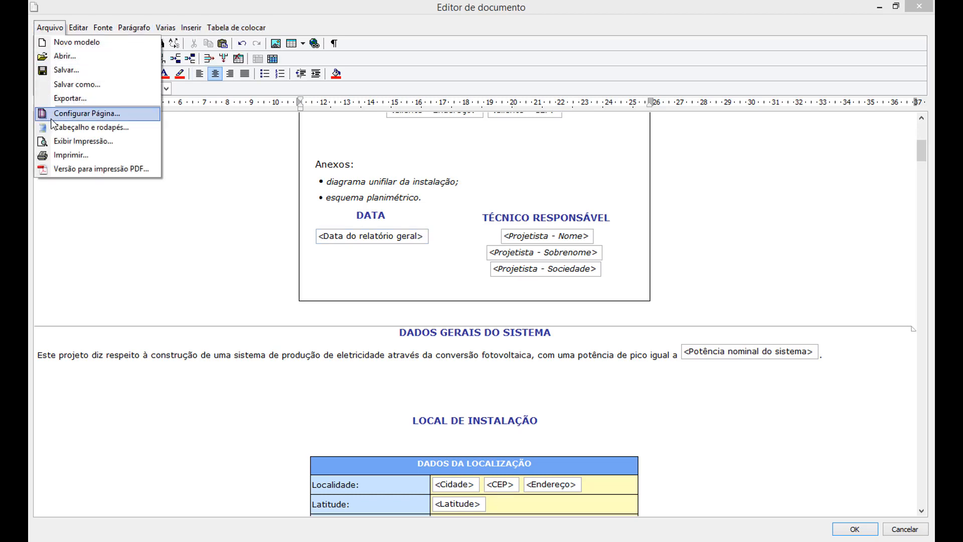
{"action": "left_click", "coordinate": [128, 141]}
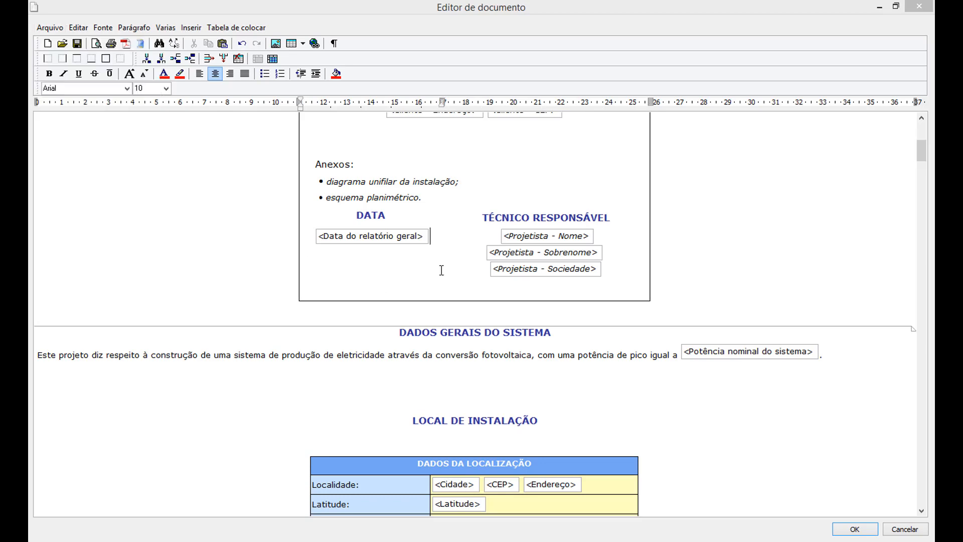
{"action": "scroll", "coordinate": [444, 270], "scroll_direction": "down", "scroll_amount": 5}
{"action": "scroll", "coordinate": [472, 380], "scroll_direction": "down", "scroll_amount": 2}
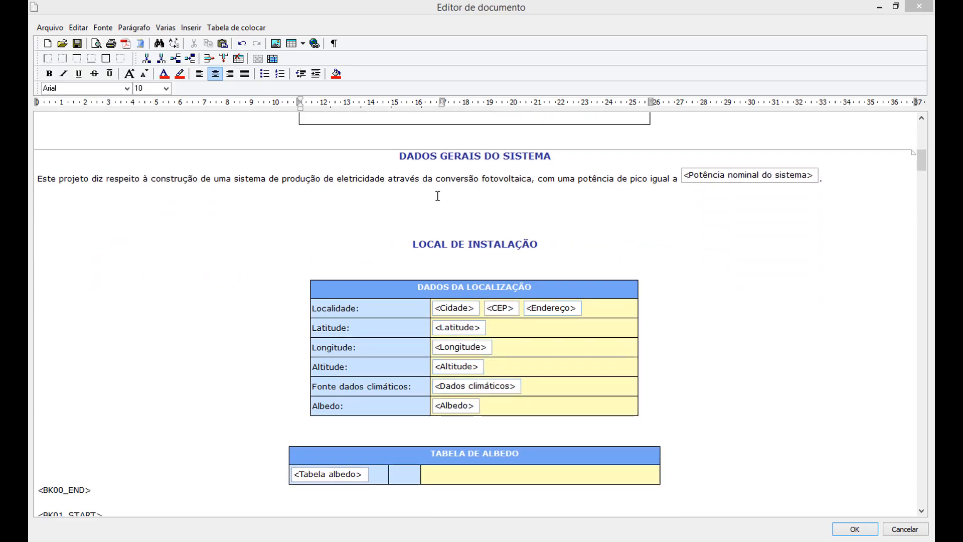
{"action": "left_click", "coordinate": [854, 527]}
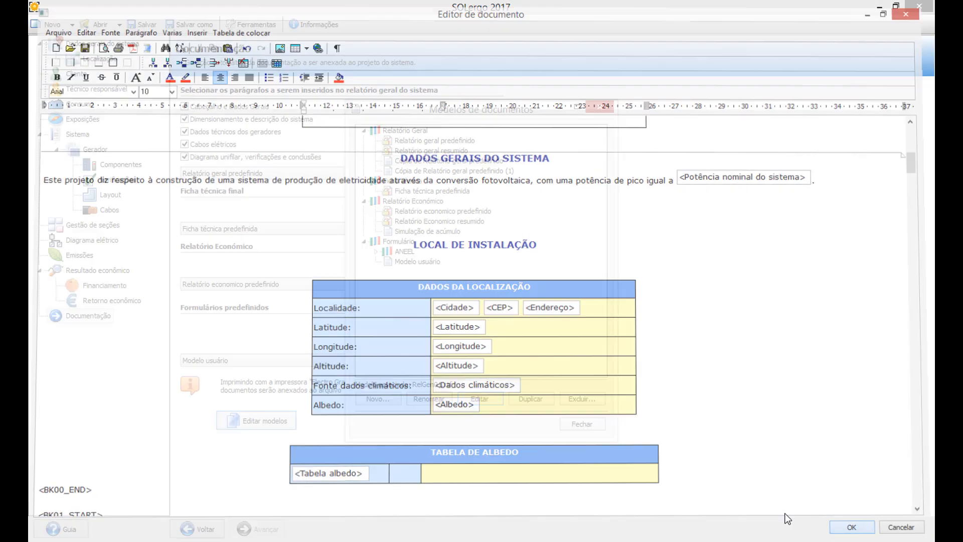
{"action": "left_click", "coordinate": [595, 424]}
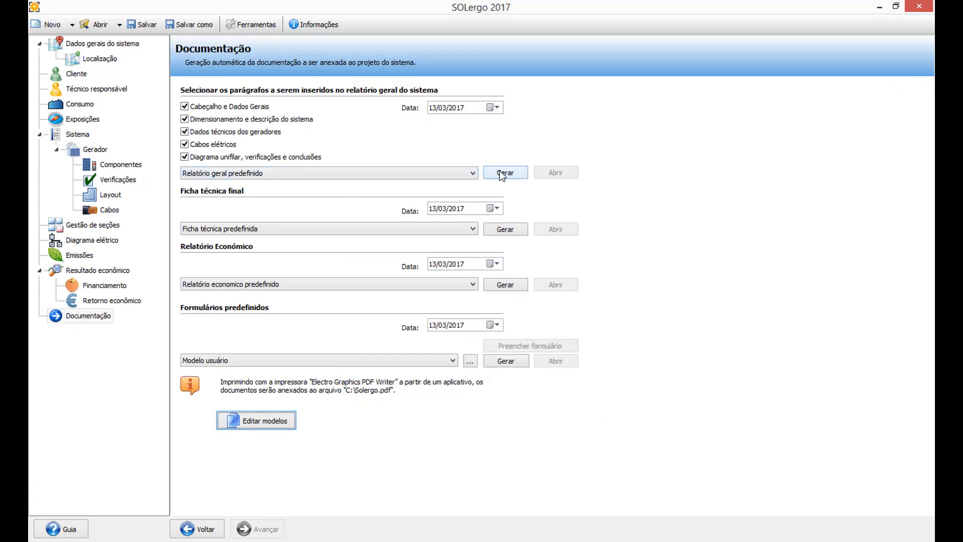
Save the project to the desktop as EG - 54 and generate its general report with the Relatório geral predefinido template.
{"action": "left_click", "coordinate": [193, 26]}
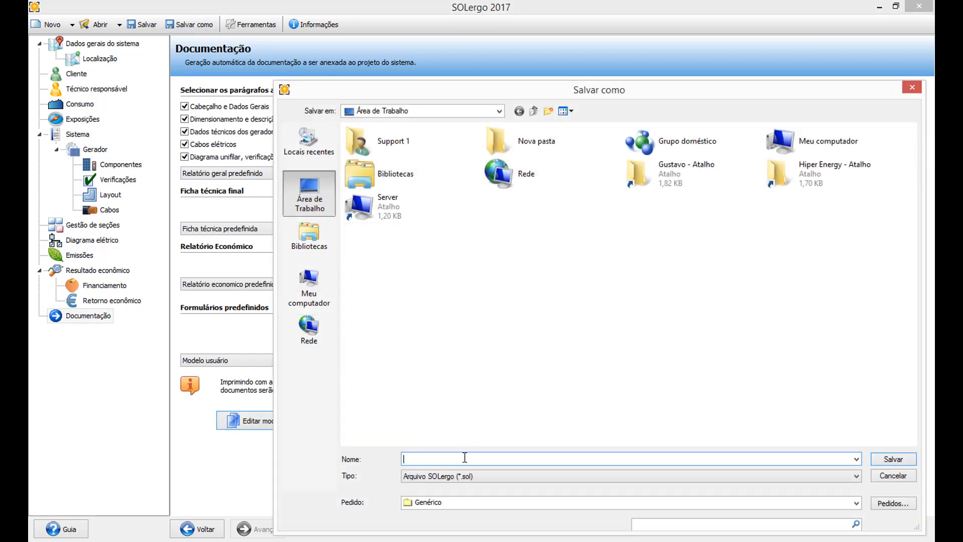
{"action": "type", "text": "EG - 54"}
{"action": "left_click", "coordinate": [909, 460]}
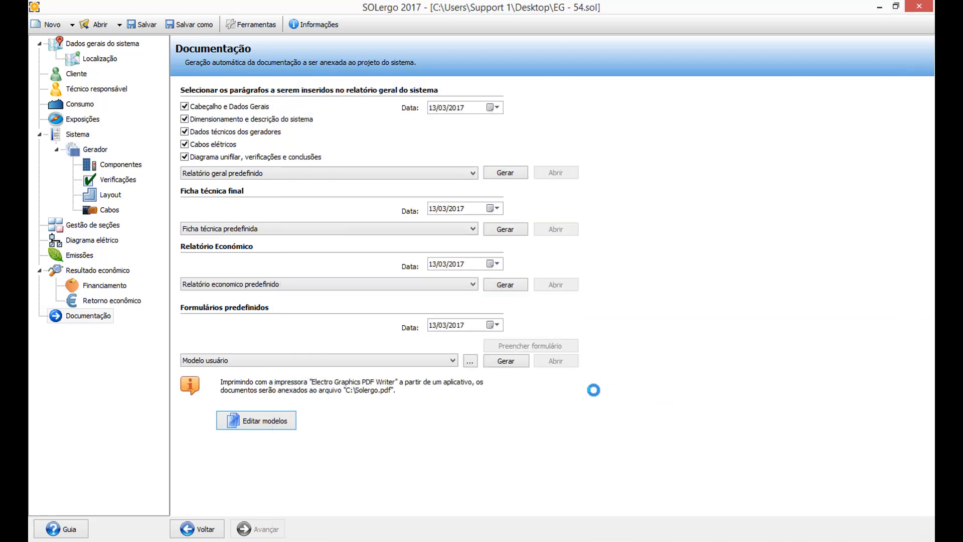
{"action": "left_click", "coordinate": [507, 173]}
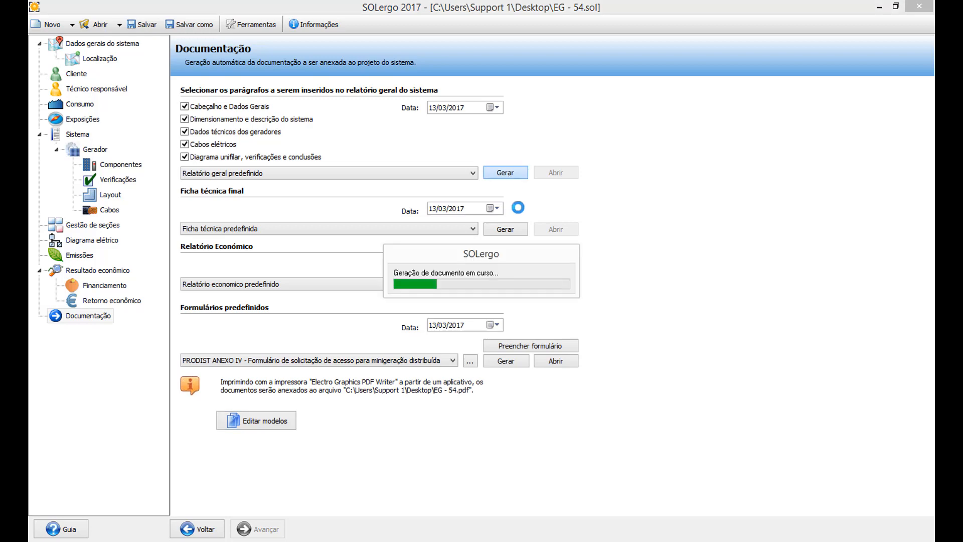
{"action": "left_click", "coordinate": [597, 321]}
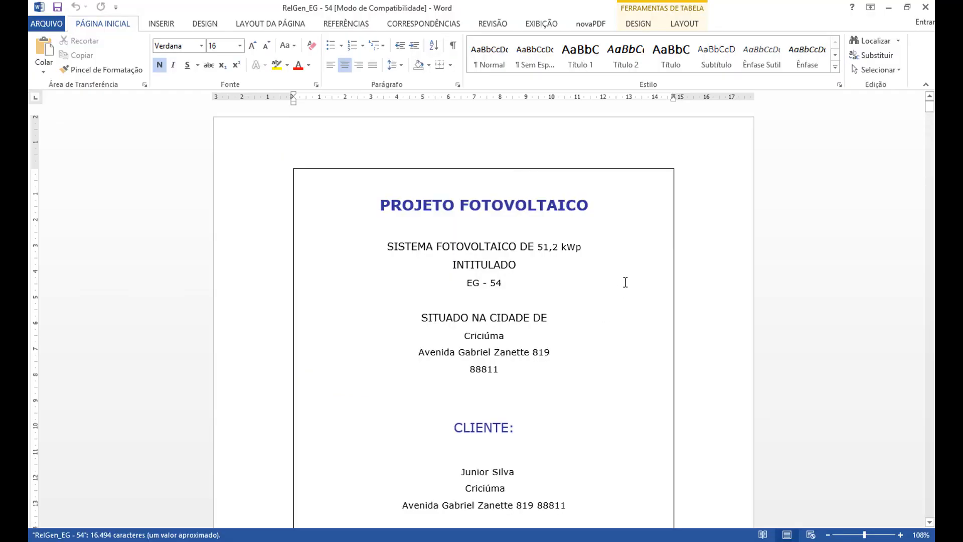
Examine the generated report's cover, client and location data, sizing text, energy production table, shading diagram and solar radiation table.
{"action": "scroll", "coordinate": [475, 282], "scroll_direction": "down", "scroll_amount": 2}
{"action": "scroll", "coordinate": [475, 282], "scroll_direction": "down", "scroll_amount": 5}
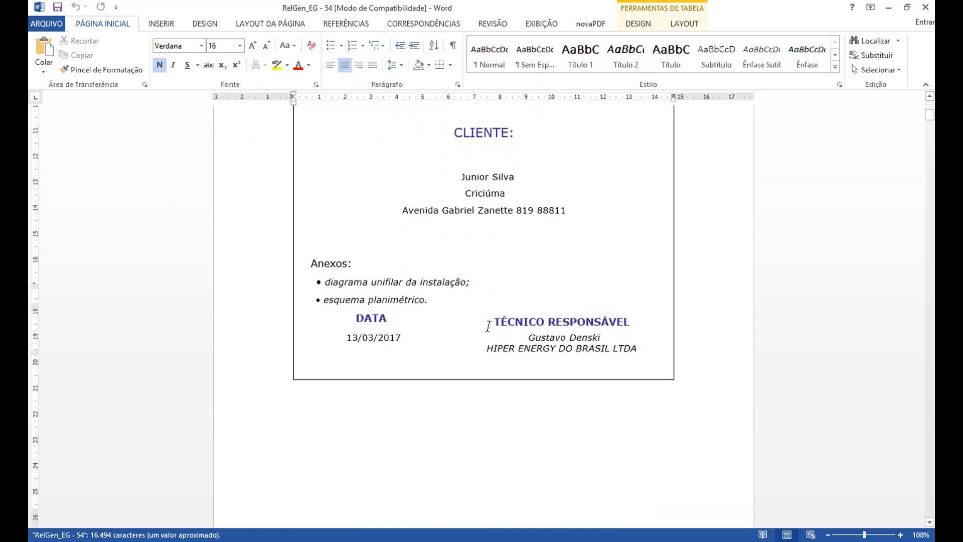
{"action": "scroll", "coordinate": [488, 325], "scroll_direction": "down", "scroll_amount": 10}
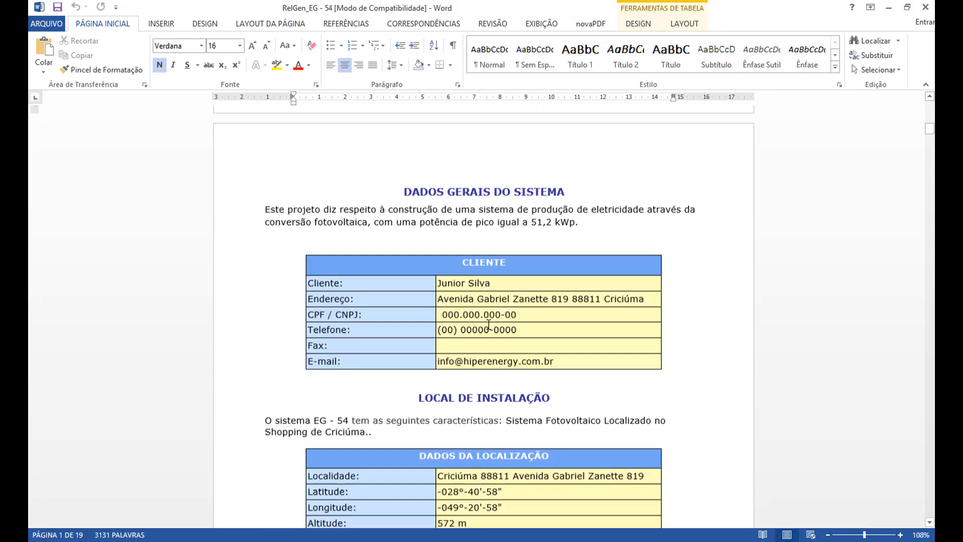
{"action": "scroll", "coordinate": [489, 324], "scroll_direction": "down", "scroll_amount": 10}
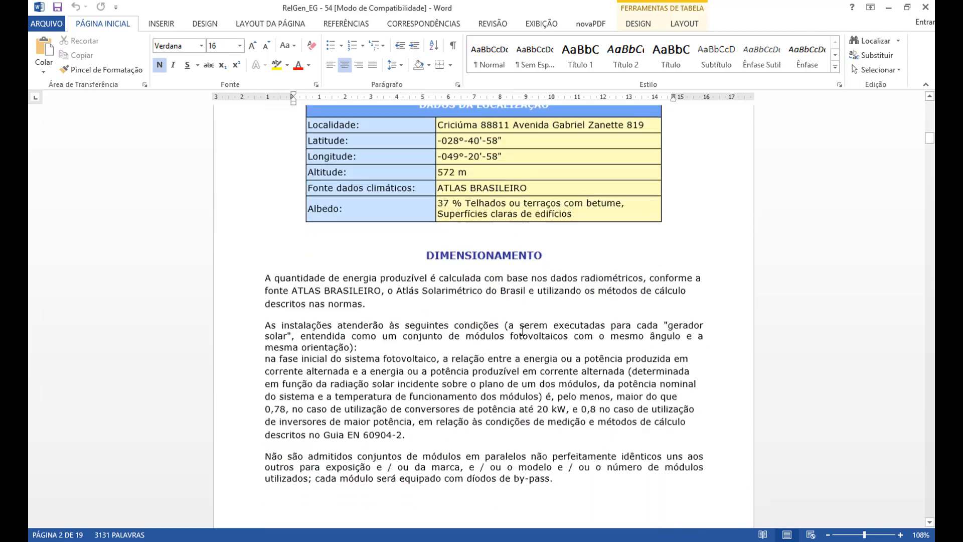
{"action": "scroll", "coordinate": [522, 333], "scroll_direction": "down", "scroll_amount": 20}
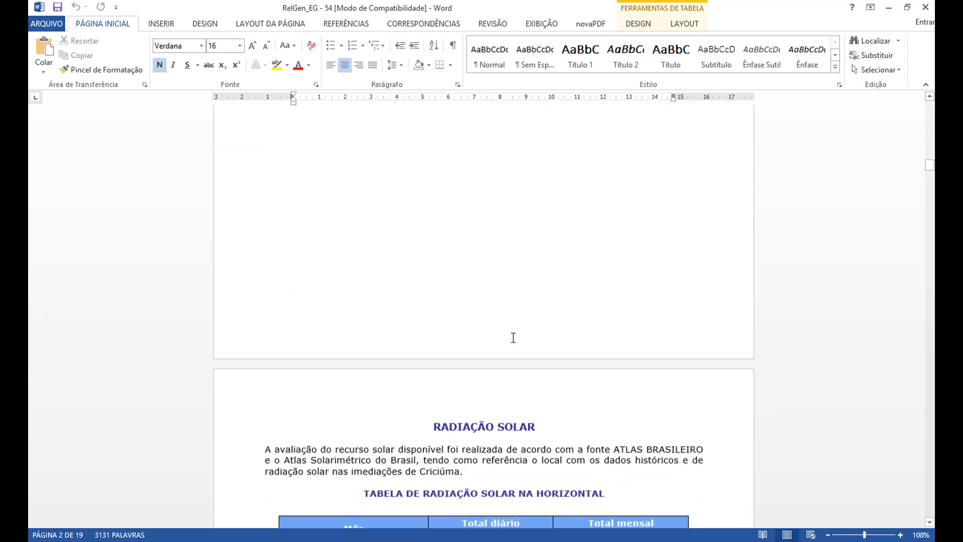
{"action": "scroll", "coordinate": [508, 337], "scroll_direction": "down", "scroll_amount": 4}
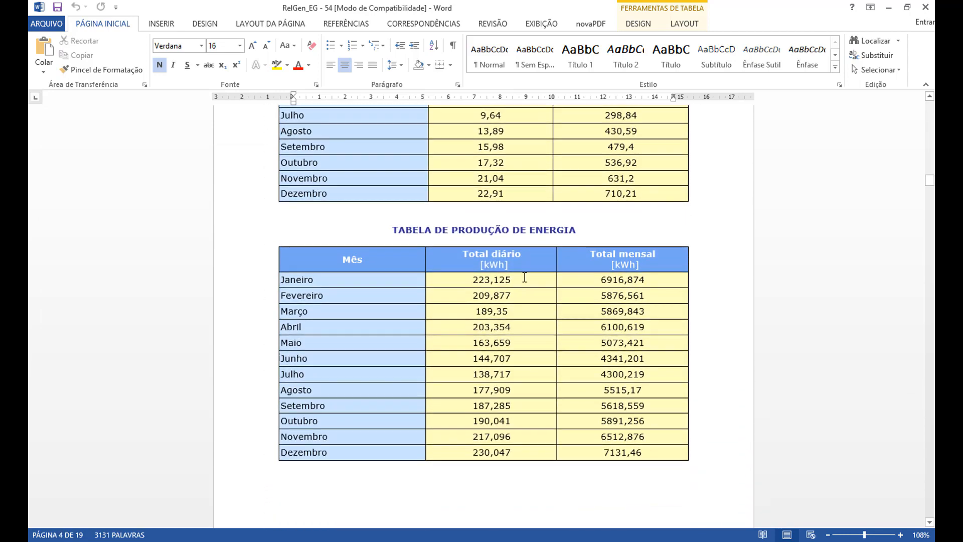
{"action": "scroll", "coordinate": [642, 359], "scroll_direction": "down", "scroll_amount": 10}
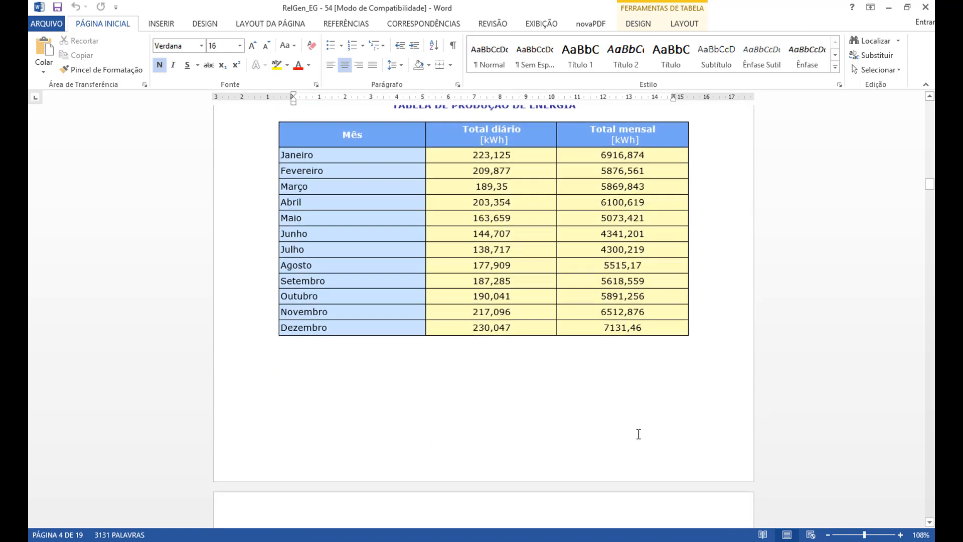
{"action": "scroll", "coordinate": [630, 423], "scroll_direction": "down", "scroll_amount": 9}
{"action": "scroll", "coordinate": [652, 351], "scroll_direction": "up", "scroll_amount": 2}
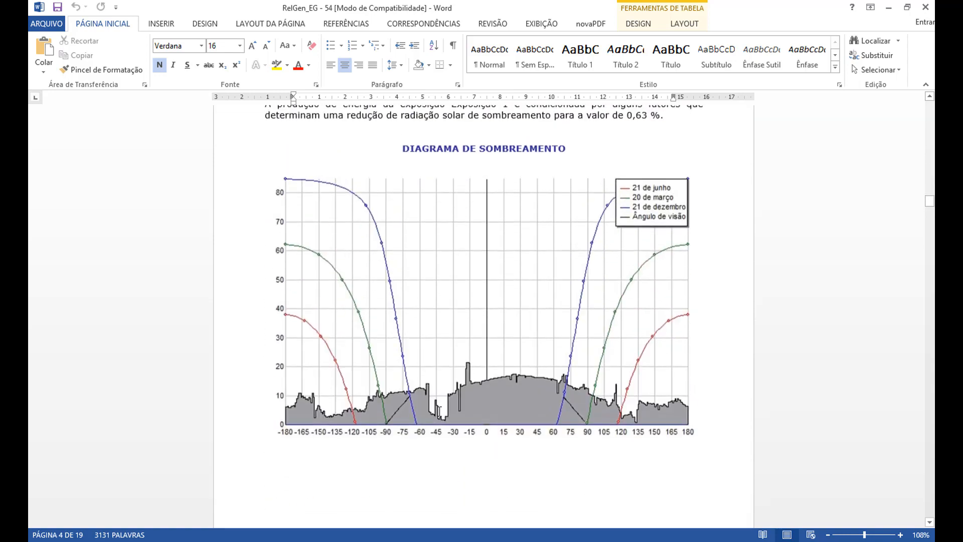
{"action": "scroll", "coordinate": [500, 415], "scroll_direction": "down", "scroll_amount": 1}
{"action": "scroll", "coordinate": [501, 414], "scroll_direction": "down", "scroll_amount": 15}
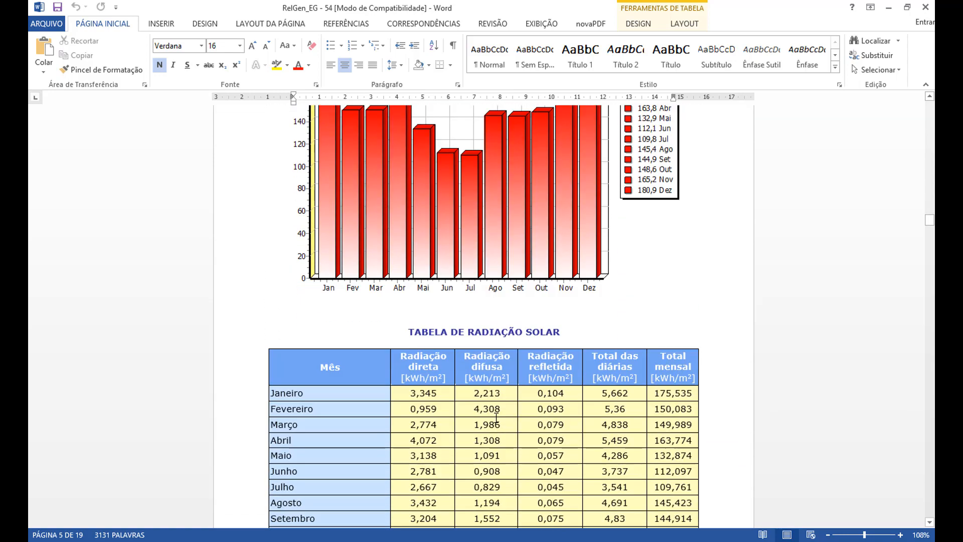
Examine the report's generator and module characteristics, inverter technical data, power and shading losses, and electrical cabling section.
{"action": "scroll", "coordinate": [520, 351], "scroll_direction": "down", "scroll_amount": 10}
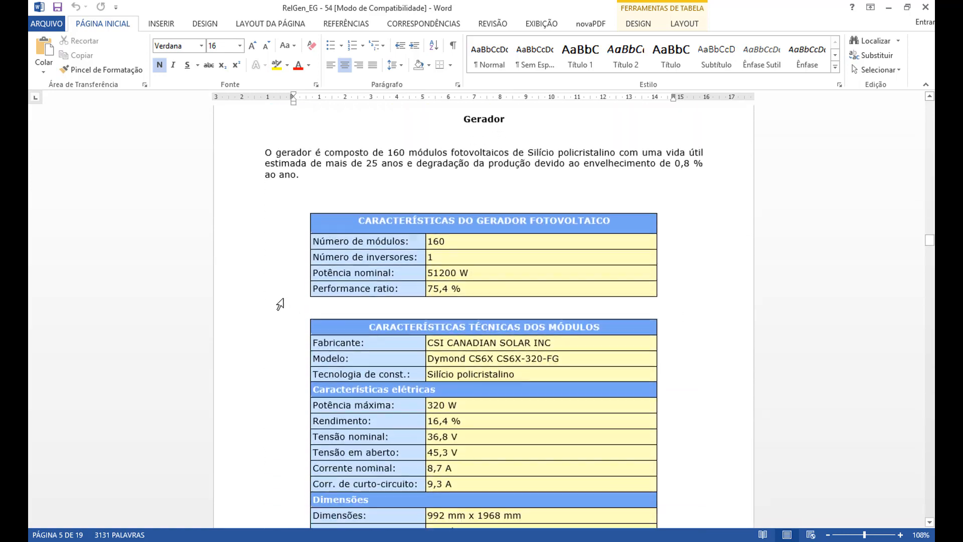
{"action": "scroll", "coordinate": [520, 225], "scroll_direction": "down", "scroll_amount": 1}
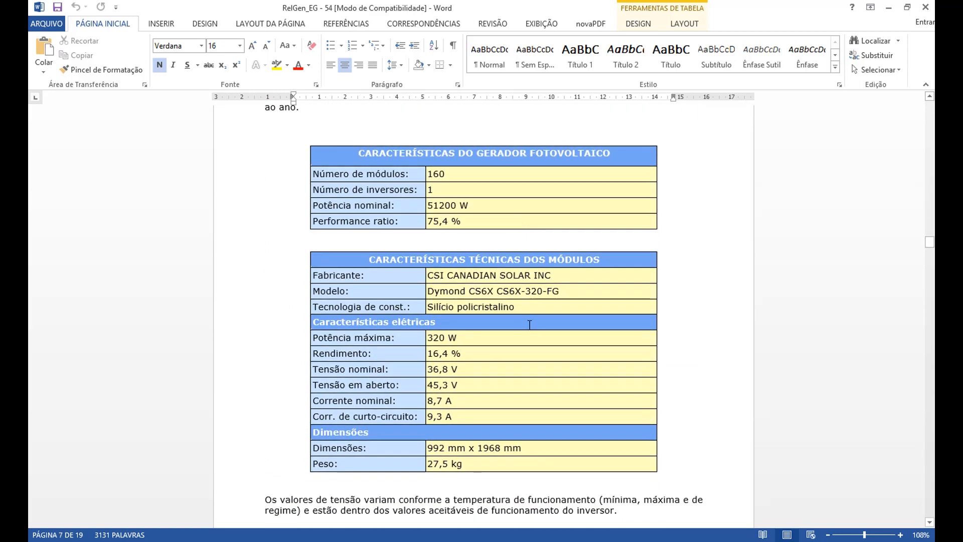
{"action": "scroll", "coordinate": [529, 324], "scroll_direction": "down", "scroll_amount": 15}
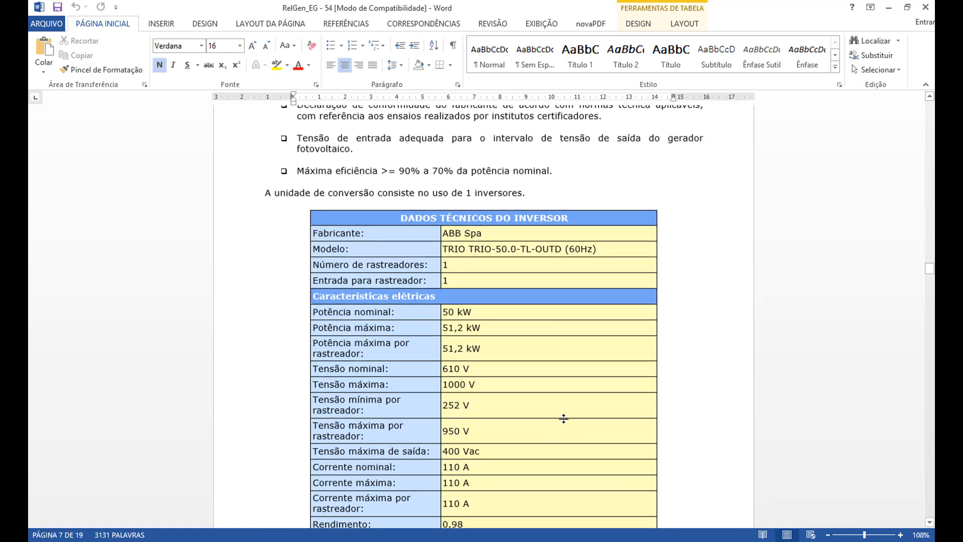
{"action": "scroll", "coordinate": [564, 418], "scroll_direction": "down", "scroll_amount": 20}
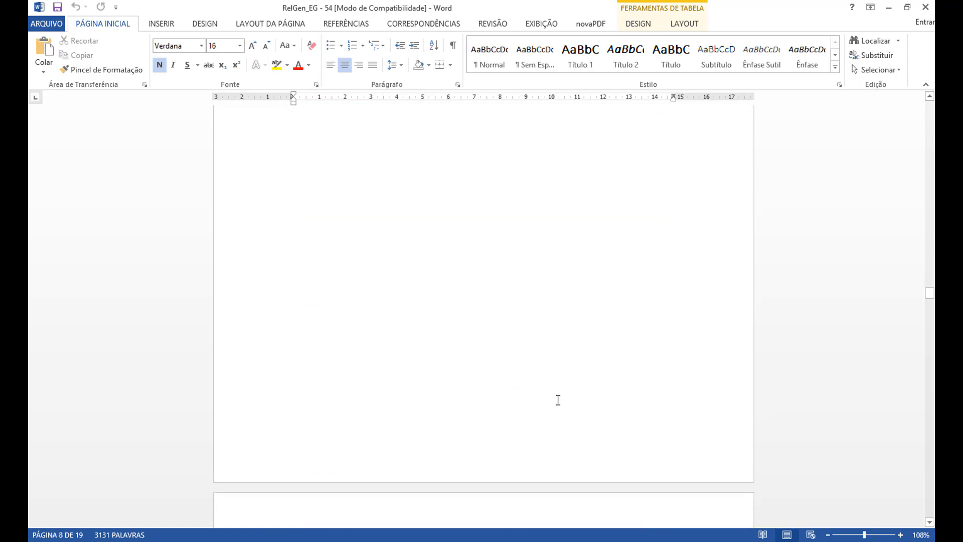
{"action": "scroll", "coordinate": [557, 399], "scroll_direction": "down", "scroll_amount": 20}
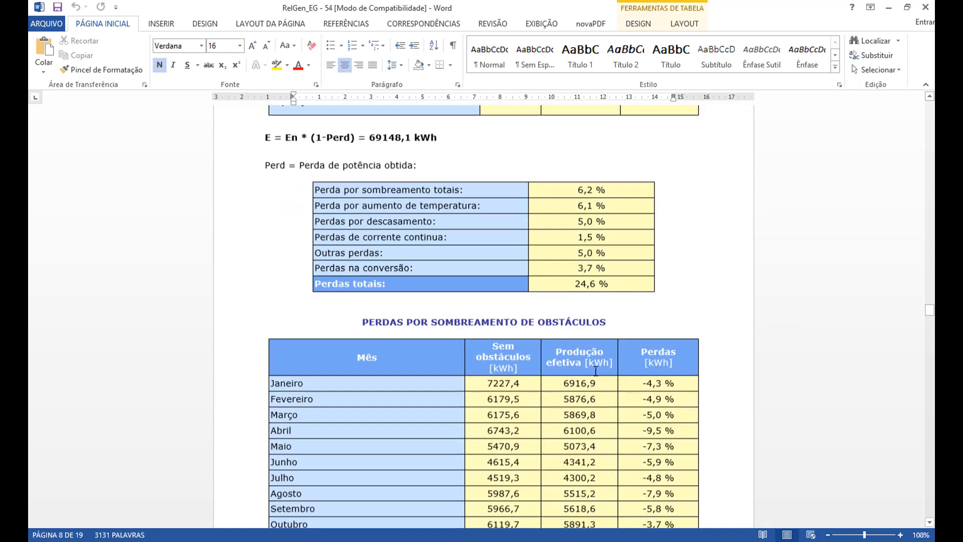
{"action": "scroll", "coordinate": [595, 371], "scroll_direction": "down", "scroll_amount": 20}
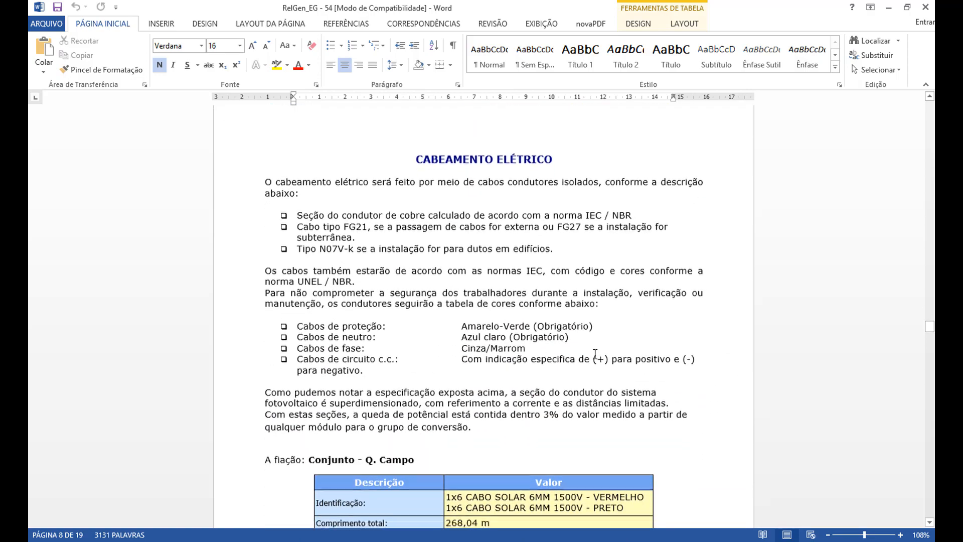
Examine the general report's electrical cabling tables and the single-line diagram near its end, then return to SOLergo.
{"action": "scroll", "coordinate": [595, 354], "scroll_direction": "down", "scroll_amount": 20}
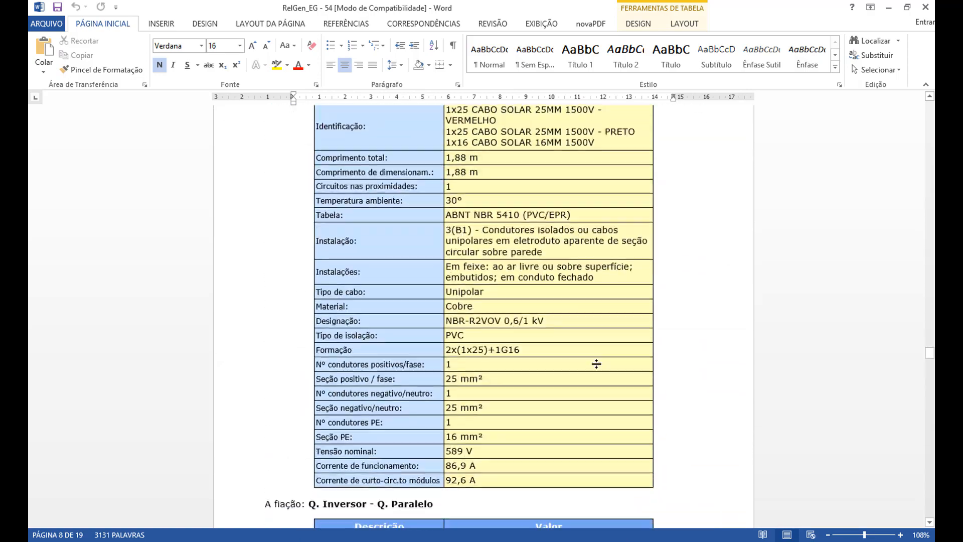
{"action": "scroll", "coordinate": [595, 363], "scroll_direction": "down", "scroll_amount": 5}
{"action": "left_click_drag", "start_coordinate": [925, 354], "coordinate": [929, 458]}
{"action": "left_click_drag", "start_coordinate": [929, 457], "coordinate": [929, 486]}
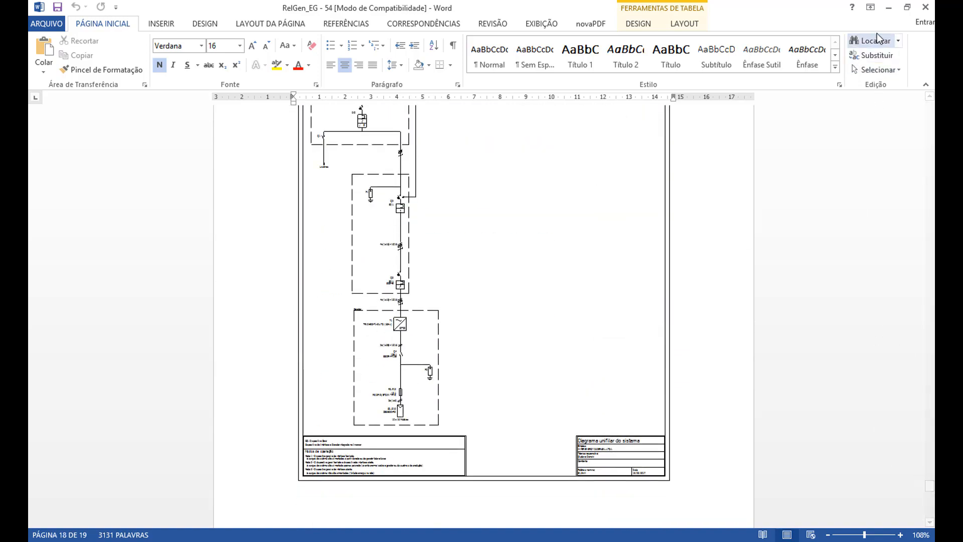
{"action": "left_click", "coordinate": [888, 7]}
Generate the final technical sheet with the Ficha técnica predefinida template and review its general data, grid connection, cost, panel and inverter tables.
{"action": "left_click", "coordinate": [517, 233]}
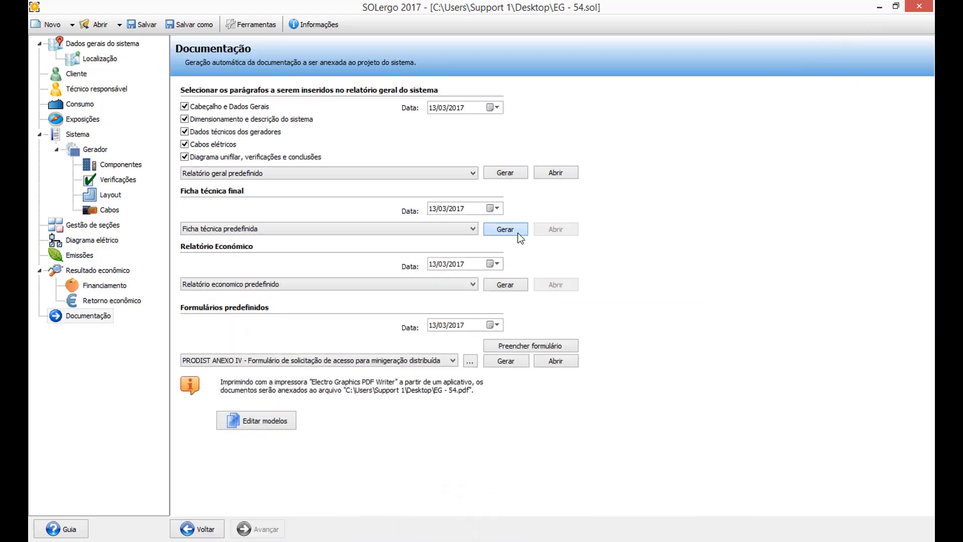
{"action": "left_click", "coordinate": [591, 321]}
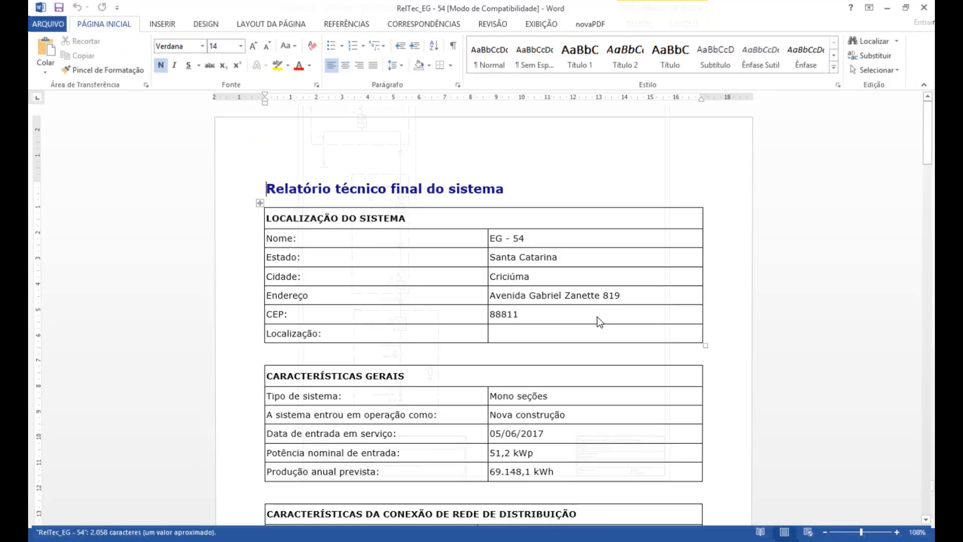
{"action": "scroll", "coordinate": [391, 226], "scroll_direction": "down", "scroll_amount": 3}
{"action": "scroll", "coordinate": [421, 221], "scroll_direction": "up", "scroll_amount": 3}
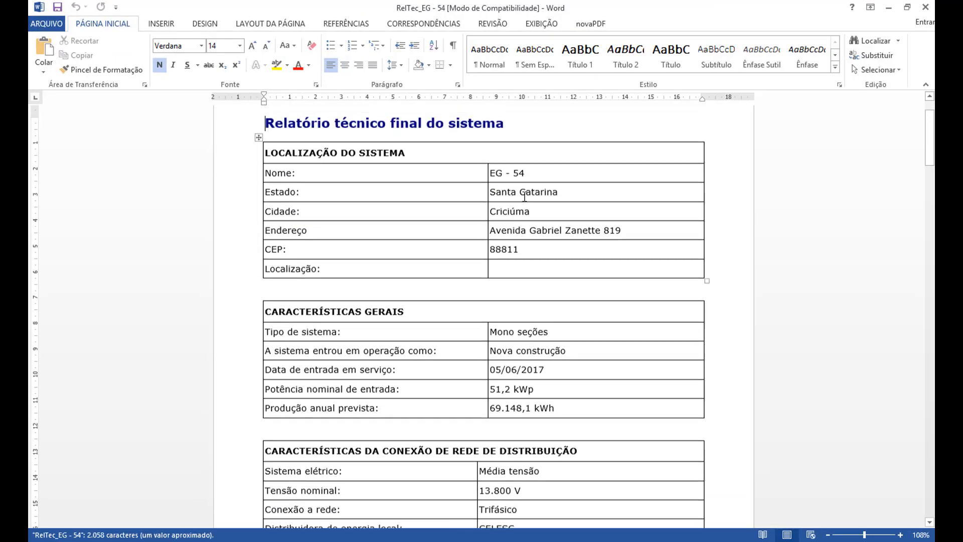
{"action": "left_click_drag", "start_coordinate": [562, 411], "coordinate": [500, 410]}
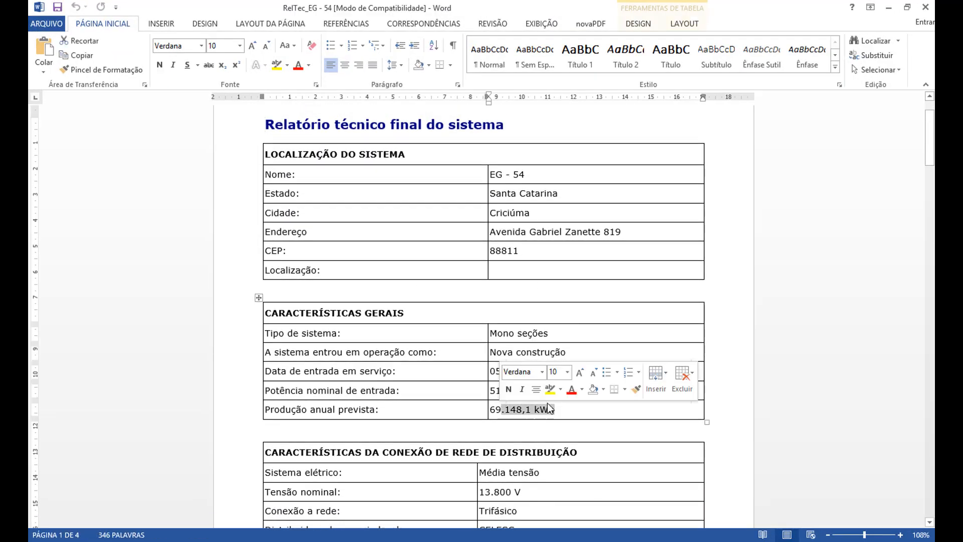
{"action": "scroll", "coordinate": [266, 252], "scroll_direction": "down", "scroll_amount": 4}
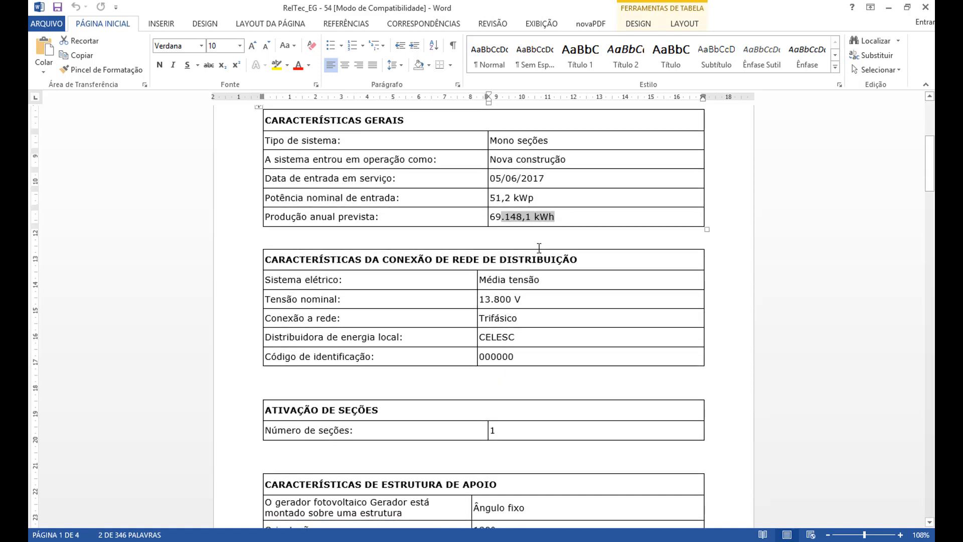
{"action": "scroll", "coordinate": [522, 234], "scroll_direction": "down", "scroll_amount": 6}
{"action": "scroll", "coordinate": [523, 234], "scroll_direction": "down", "scroll_amount": 7}
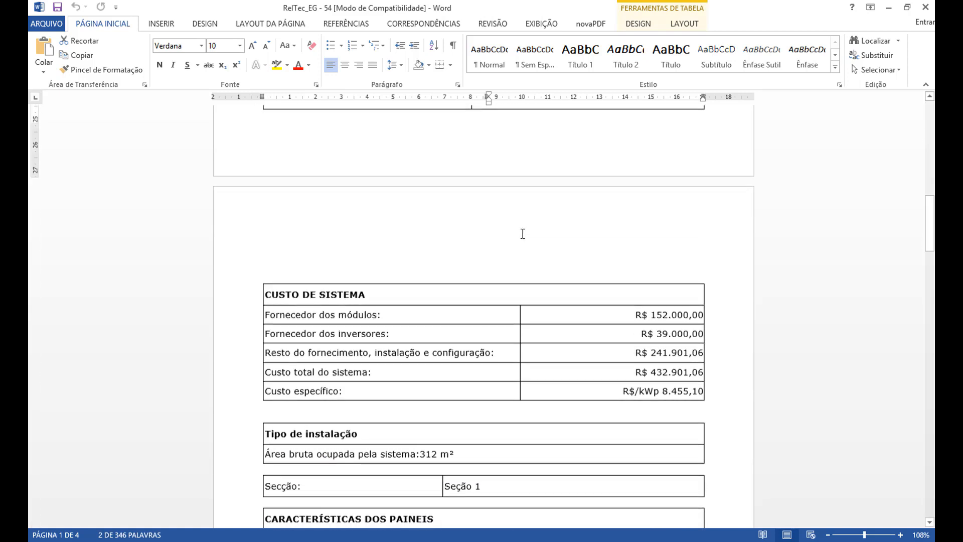
{"action": "scroll", "coordinate": [258, 260], "scroll_direction": "down", "scroll_amount": 3}
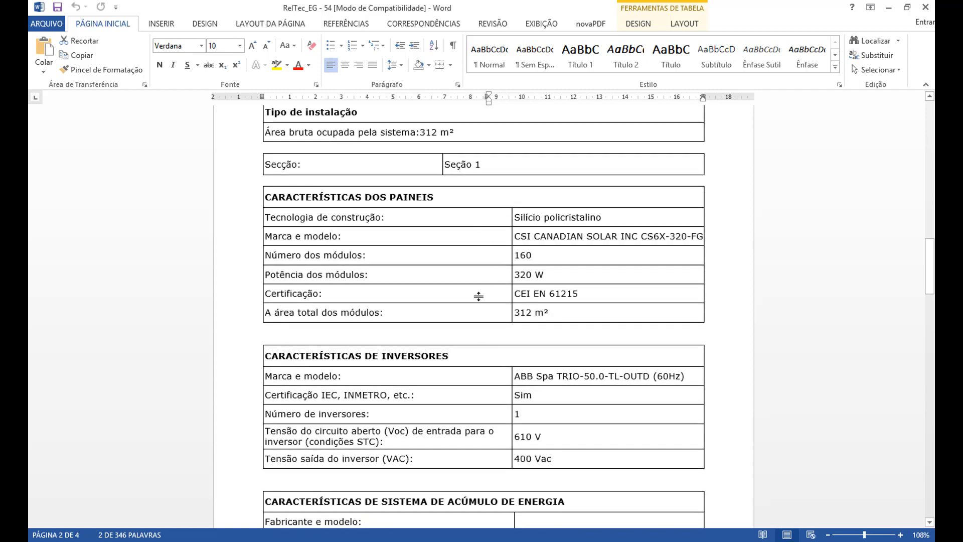
{"action": "scroll", "coordinate": [455, 441], "scroll_direction": "down", "scroll_amount": 1}
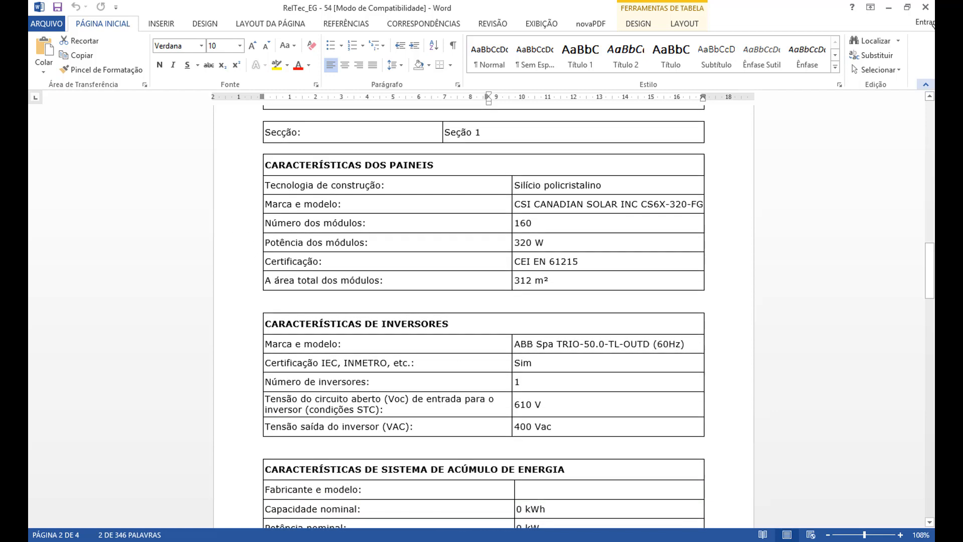
{"action": "left_click", "coordinate": [892, 6]}
{"action": "left_click", "coordinate": [892, 6]}
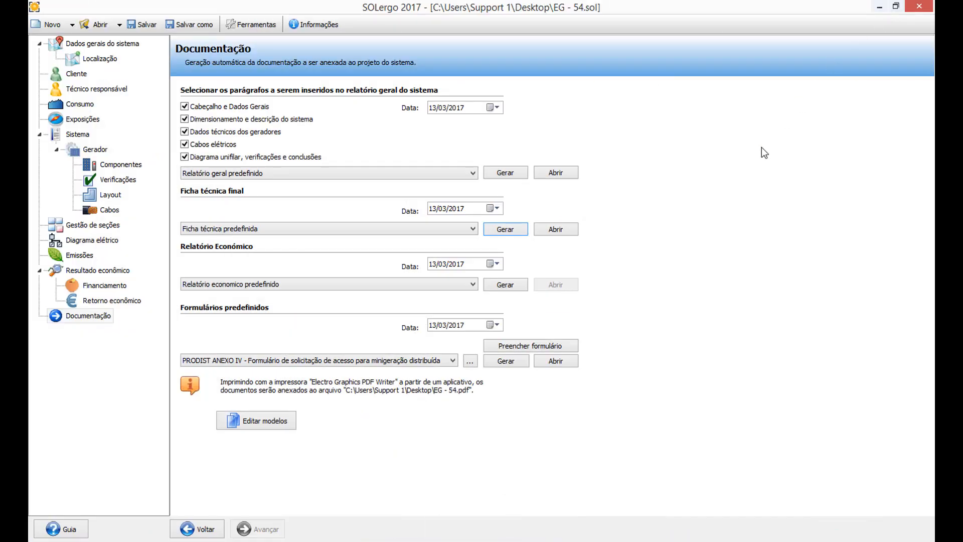
Generate the economic report with the Relatório economico predefinido template and review its cover, itemised costs, cost summary, monthly consumption and energy chart.
{"action": "left_click", "coordinate": [515, 284]}
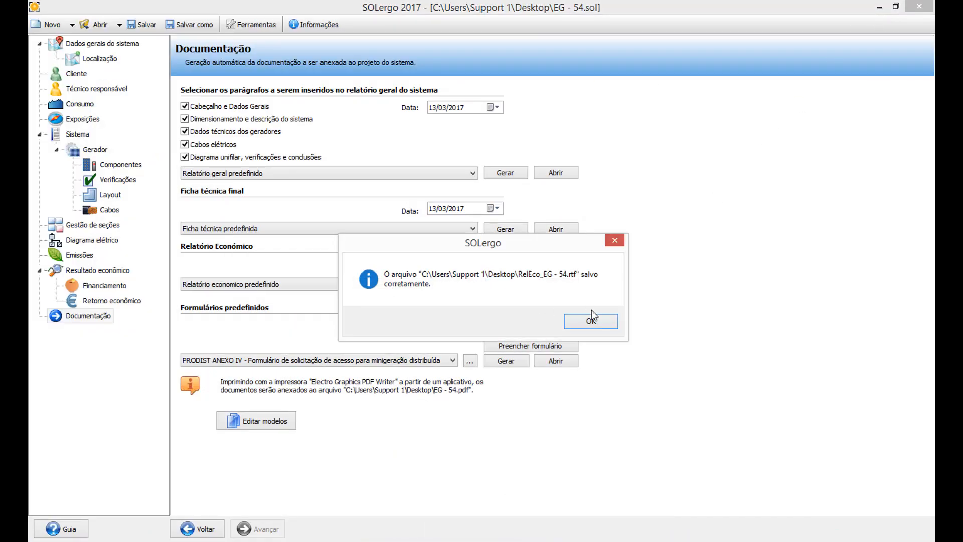
{"action": "left_click", "coordinate": [599, 323]}
{"action": "scroll", "coordinate": [527, 305], "scroll_direction": "down", "scroll_amount": 5}
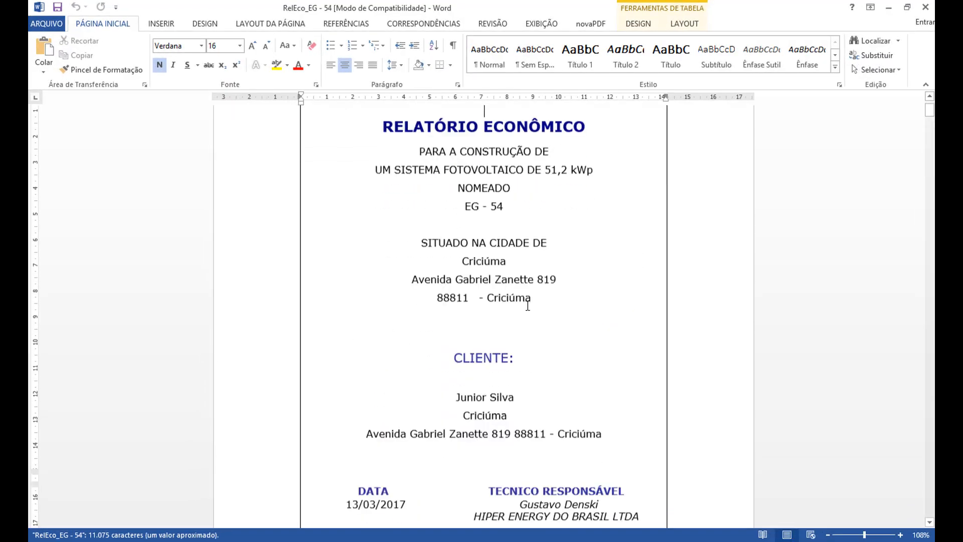
{"action": "scroll", "coordinate": [526, 306], "scroll_direction": "down", "scroll_amount": 15}
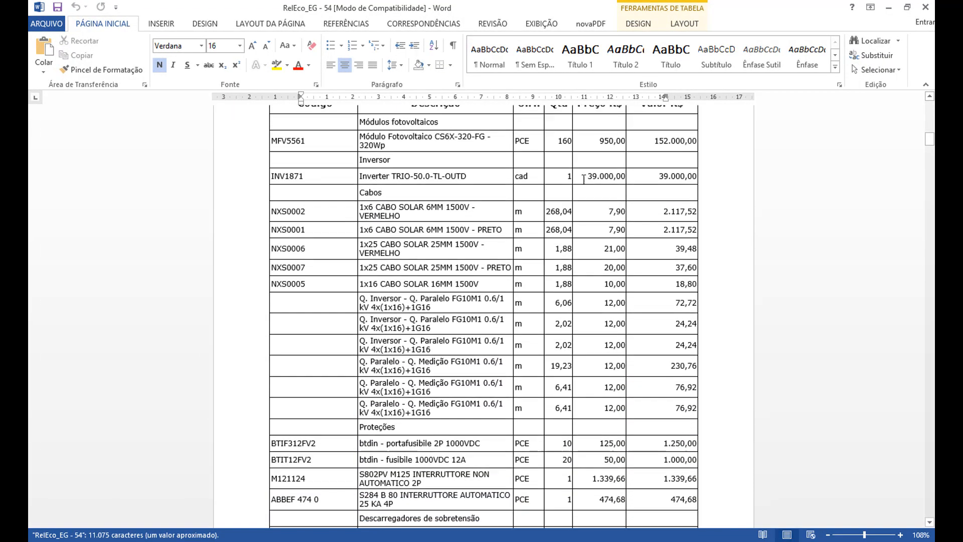
{"action": "scroll", "coordinate": [581, 301], "scroll_direction": "down", "scroll_amount": 15}
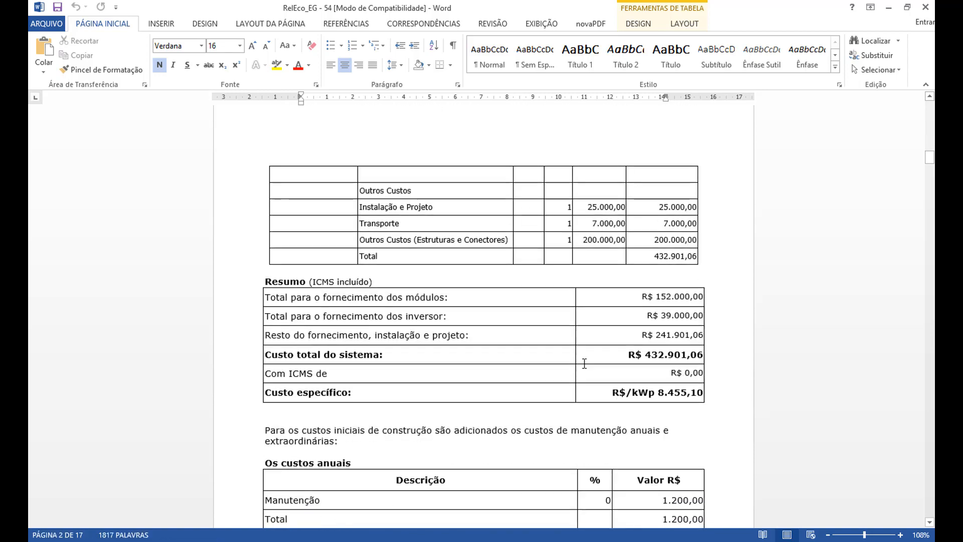
{"action": "scroll", "coordinate": [640, 381], "scroll_direction": "down", "scroll_amount": 1}
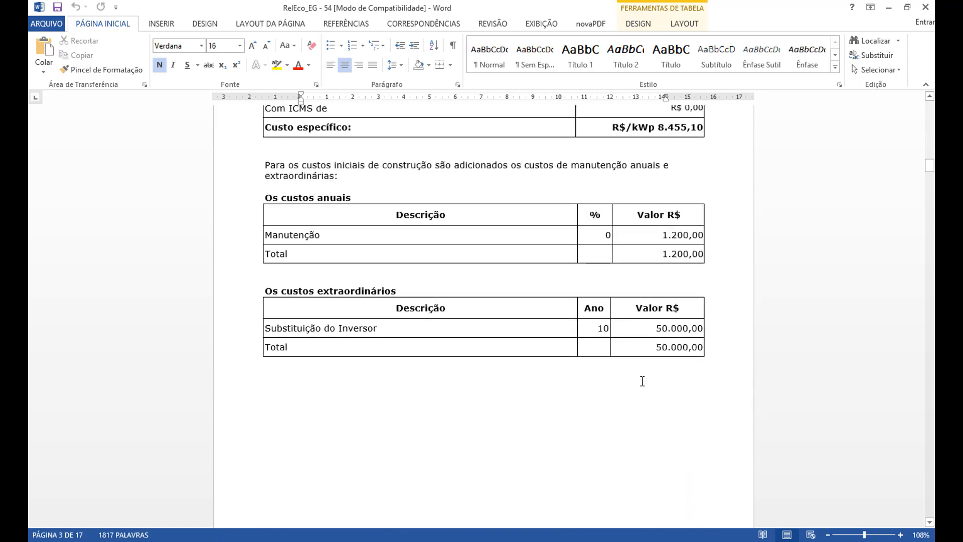
{"action": "scroll", "coordinate": [631, 382], "scroll_direction": "down", "scroll_amount": 5}
{"action": "scroll", "coordinate": [631, 383], "scroll_direction": "down", "scroll_amount": 15}
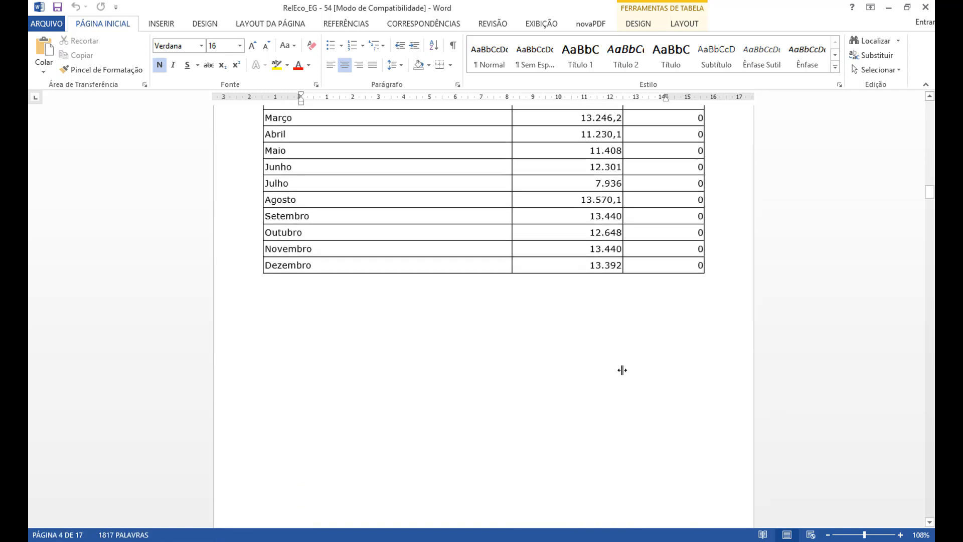
{"action": "scroll", "coordinate": [616, 373], "scroll_direction": "down", "scroll_amount": 3}
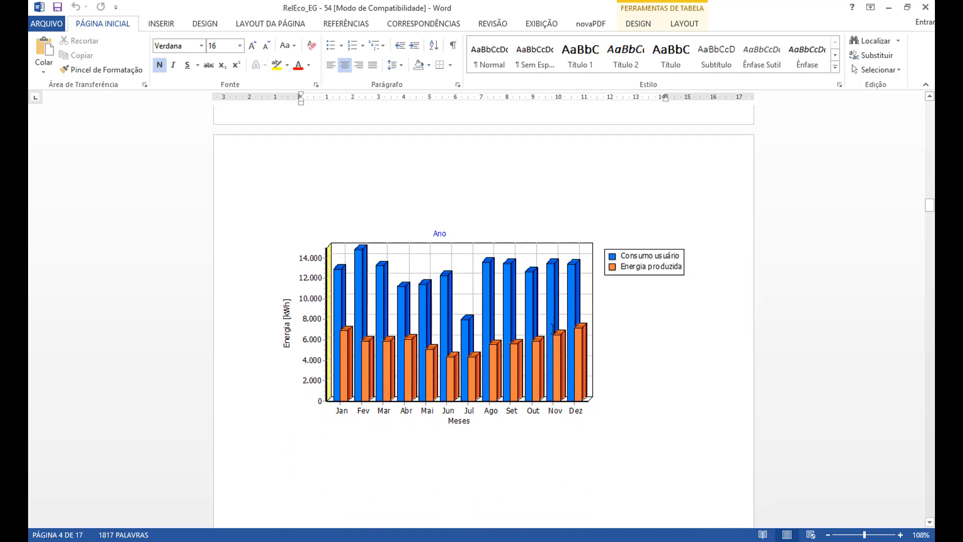
Examine the economic report's financial return parameters, invested capital, accumulated cash flow, amortisation period, and the income/outgoings and VPL charts.
{"action": "scroll", "coordinate": [577, 326], "scroll_direction": "down", "scroll_amount": 20}
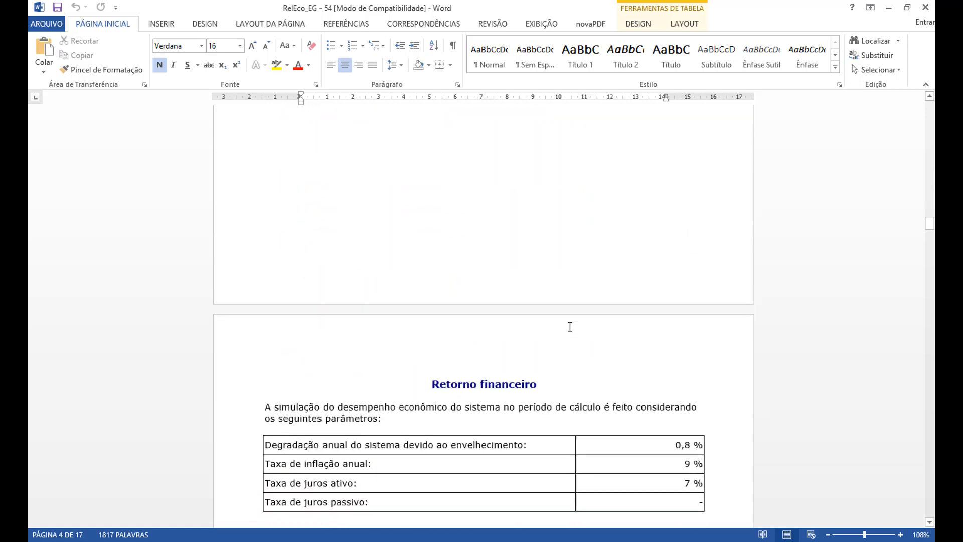
{"action": "scroll", "coordinate": [564, 343], "scroll_direction": "down", "scroll_amount": 1}
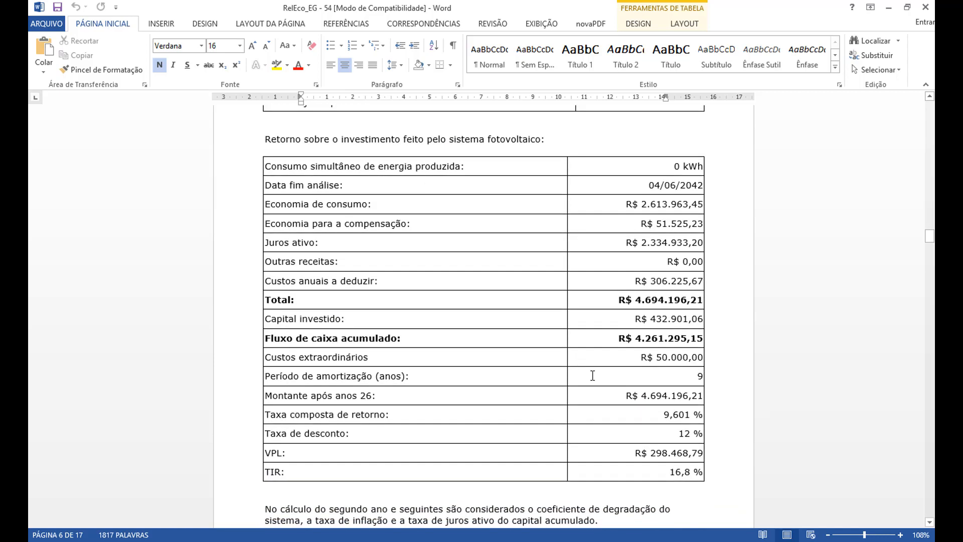
{"action": "left_click_drag", "start_coordinate": [696, 379], "coordinate": [706, 376]}
{"action": "left_click_drag", "start_coordinate": [633, 321], "coordinate": [707, 314]}
{"action": "left_click_drag", "start_coordinate": [604, 337], "coordinate": [699, 336]}
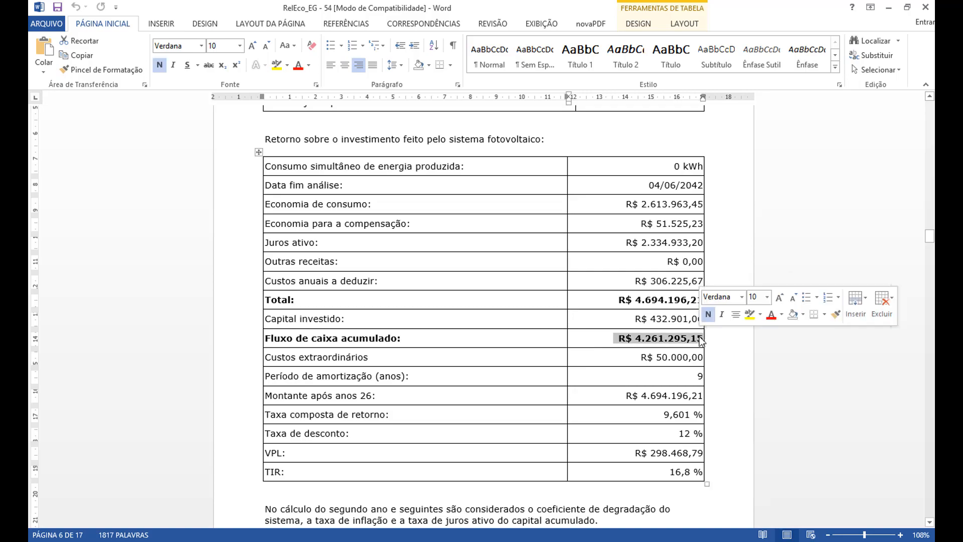
{"action": "scroll", "coordinate": [691, 334], "scroll_direction": "down", "scroll_amount": 15}
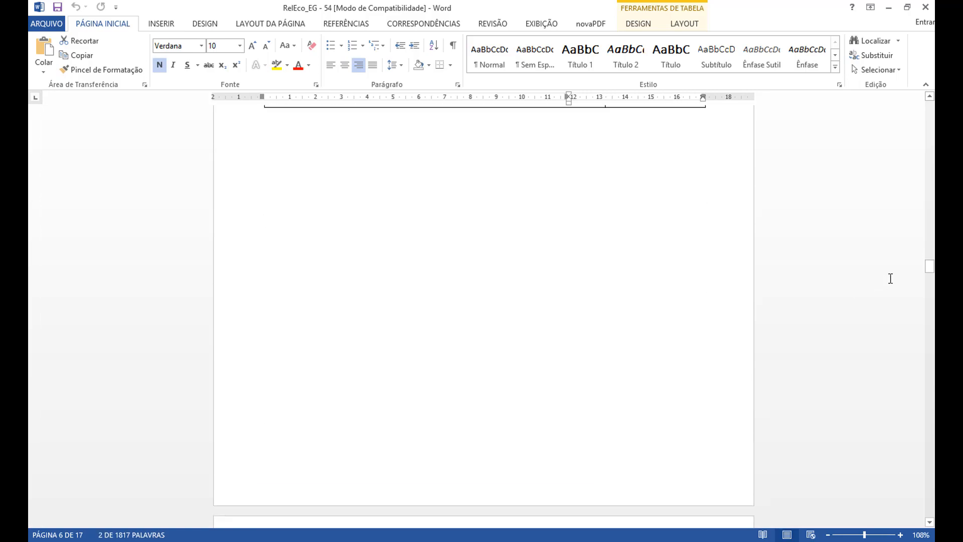
{"action": "left_click_drag", "start_coordinate": [931, 270], "coordinate": [933, 459]}
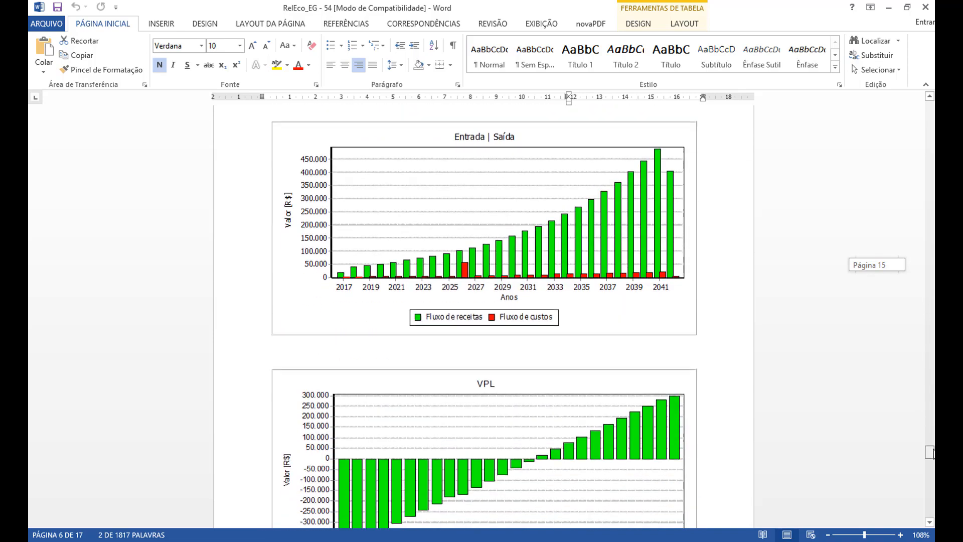
{"action": "left_click", "coordinate": [888, 8]}
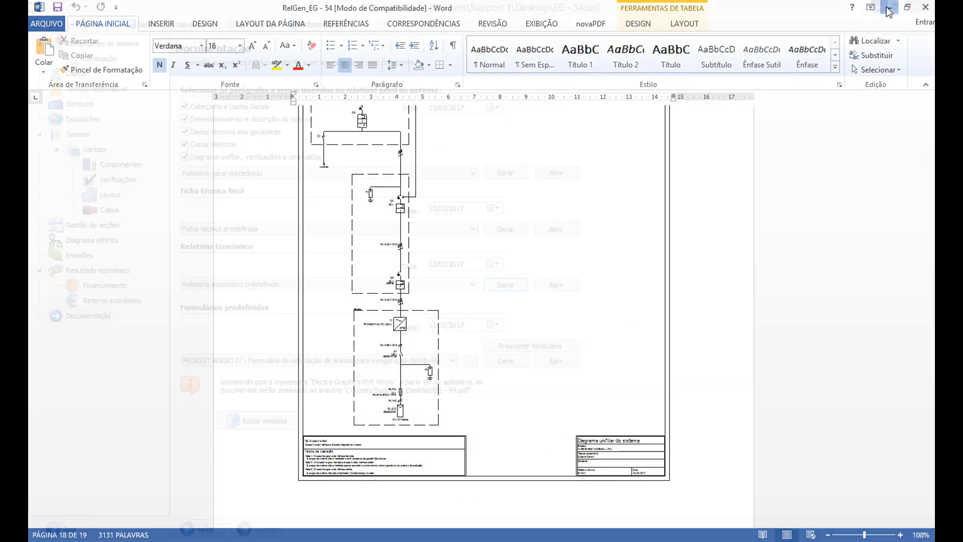
Examine the ANEEL PRODIST form templates in the predefined form model list, widening the window to read their full names.
{"action": "left_click", "coordinate": [468, 362]}
{"action": "left_click", "coordinate": [375, 141]}
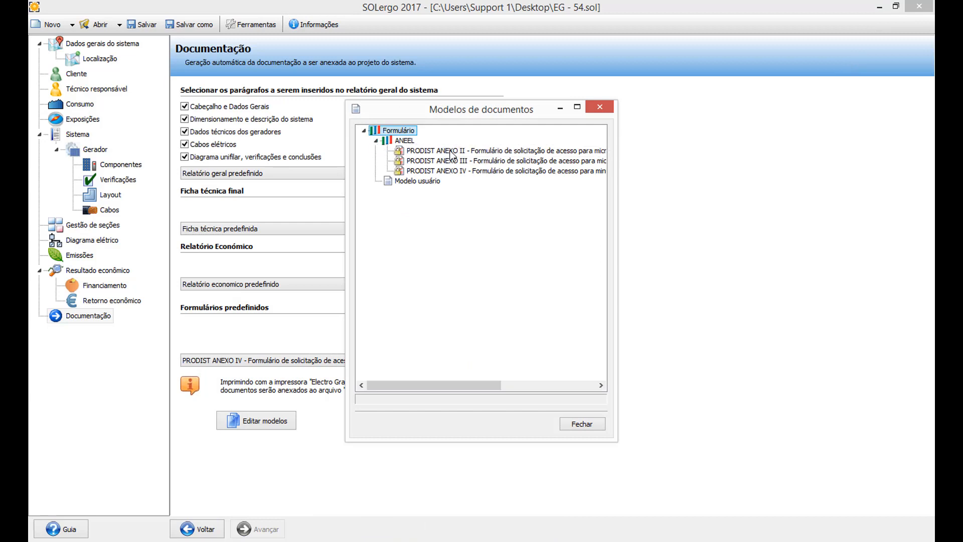
{"action": "left_click_drag", "start_coordinate": [617, 215], "coordinate": [775, 200]}
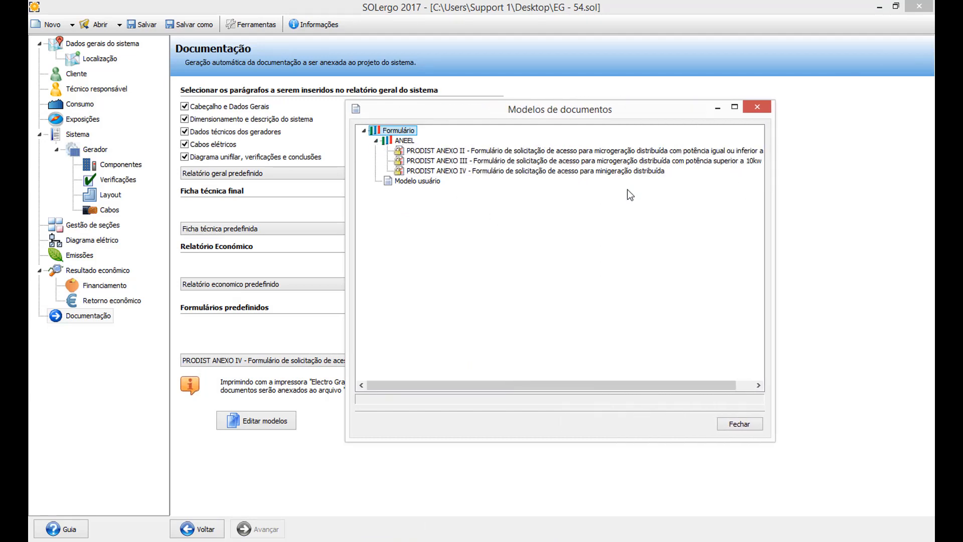
{"action": "left_click", "coordinate": [740, 424]}
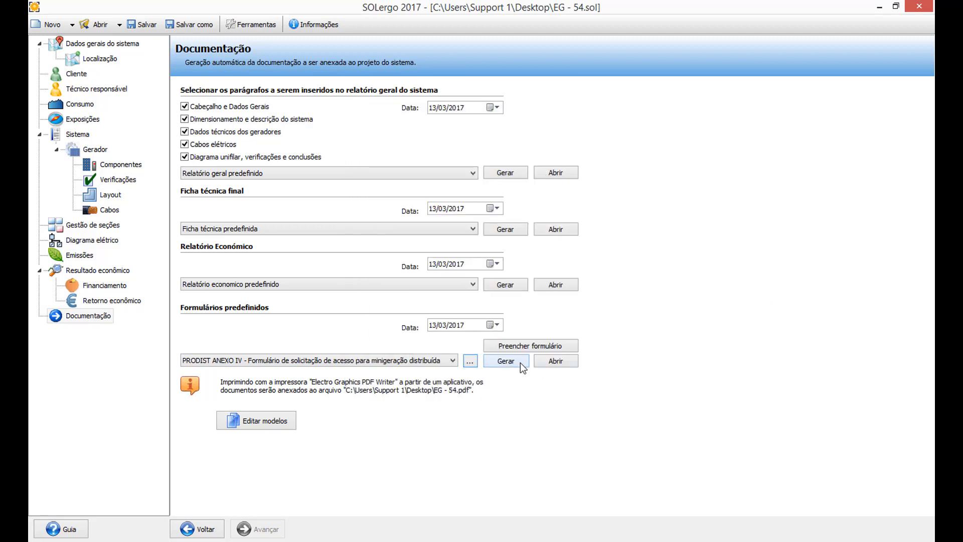
Generate the PRODIST ANEXO IV access request form, replacing the existing file, and review its consumer unit, generation and required documentation sections.
{"action": "left_click", "coordinate": [501, 362]}
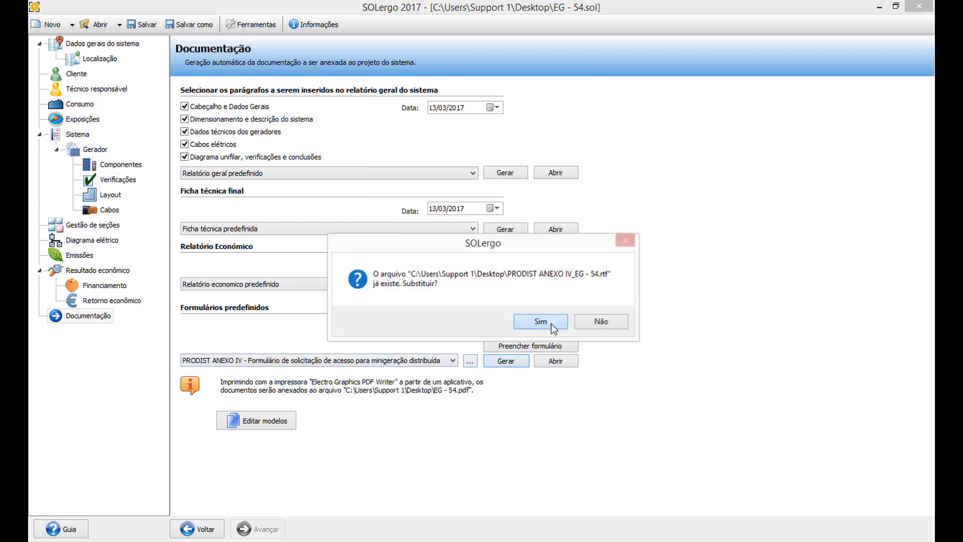
{"action": "left_click", "coordinate": [552, 326]}
{"action": "left_click", "coordinate": [601, 320]}
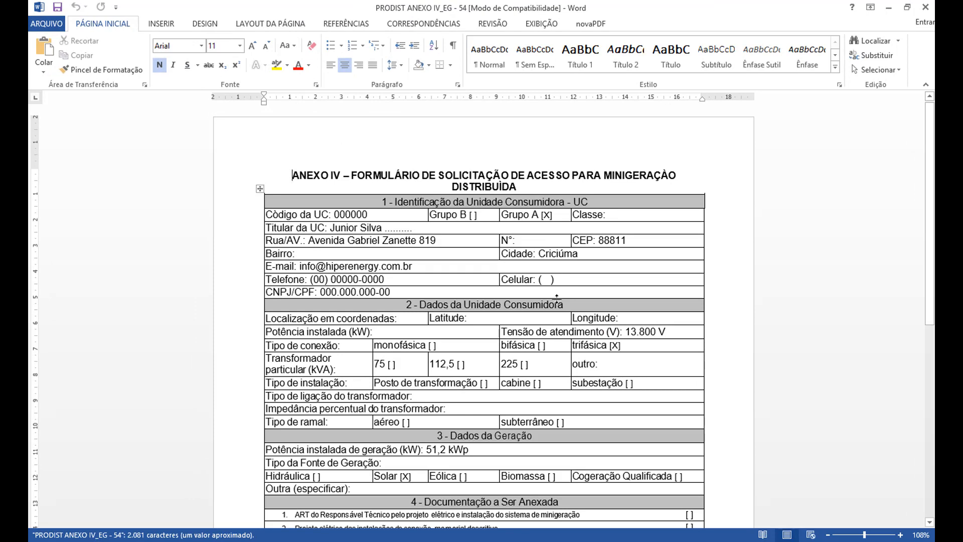
{"action": "scroll", "coordinate": [557, 297], "scroll_direction": "down", "scroll_amount": 1}
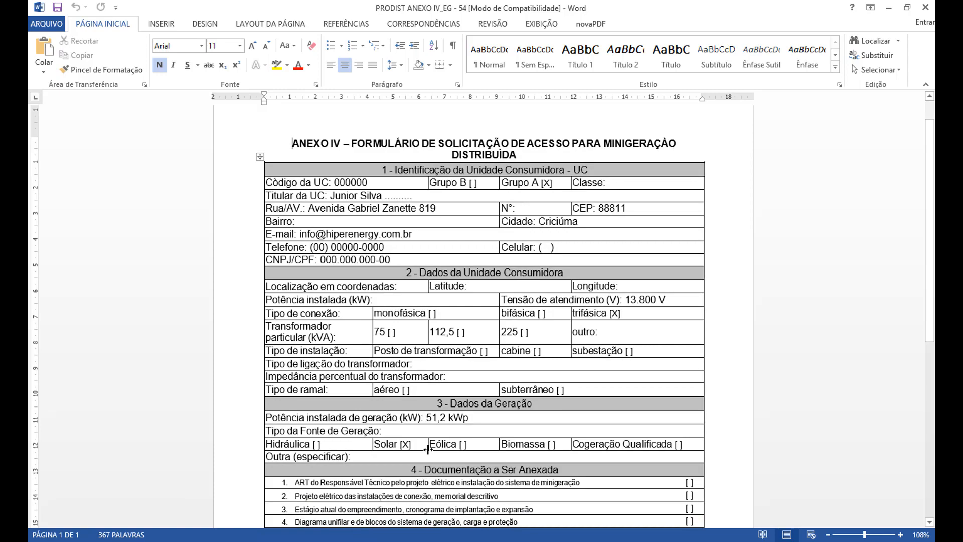
{"action": "scroll", "coordinate": [485, 349], "scroll_direction": "down", "scroll_amount": 2}
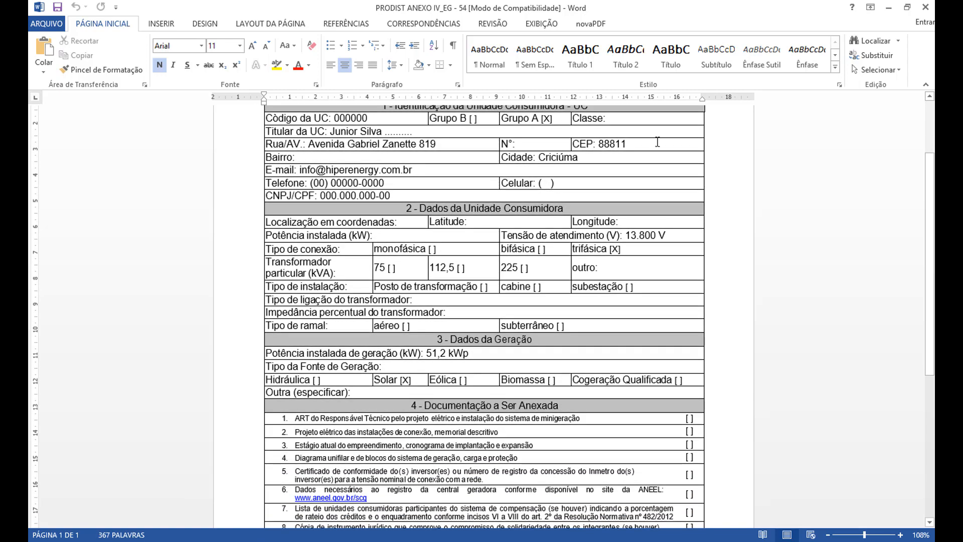
{"action": "left_click", "coordinate": [890, 8]}
{"action": "left_click", "coordinate": [892, 9]}
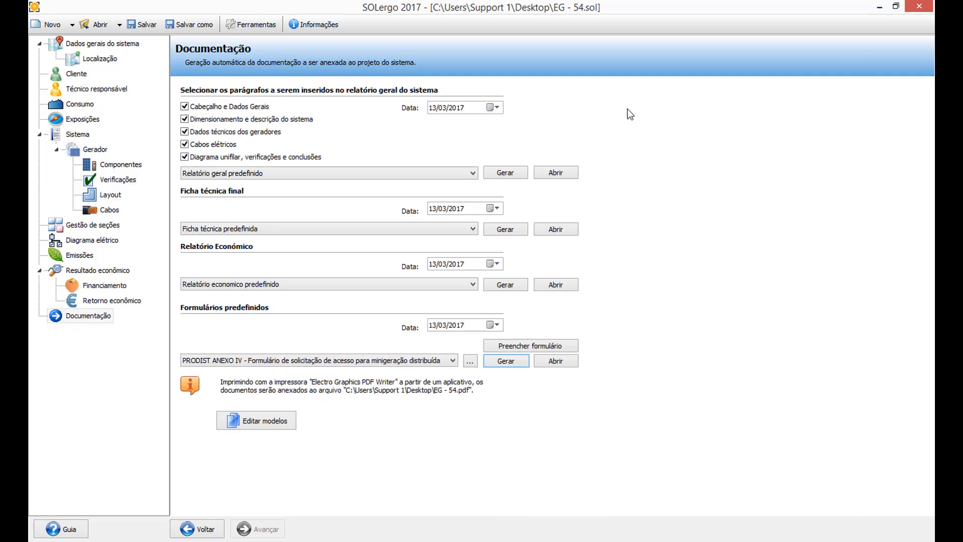